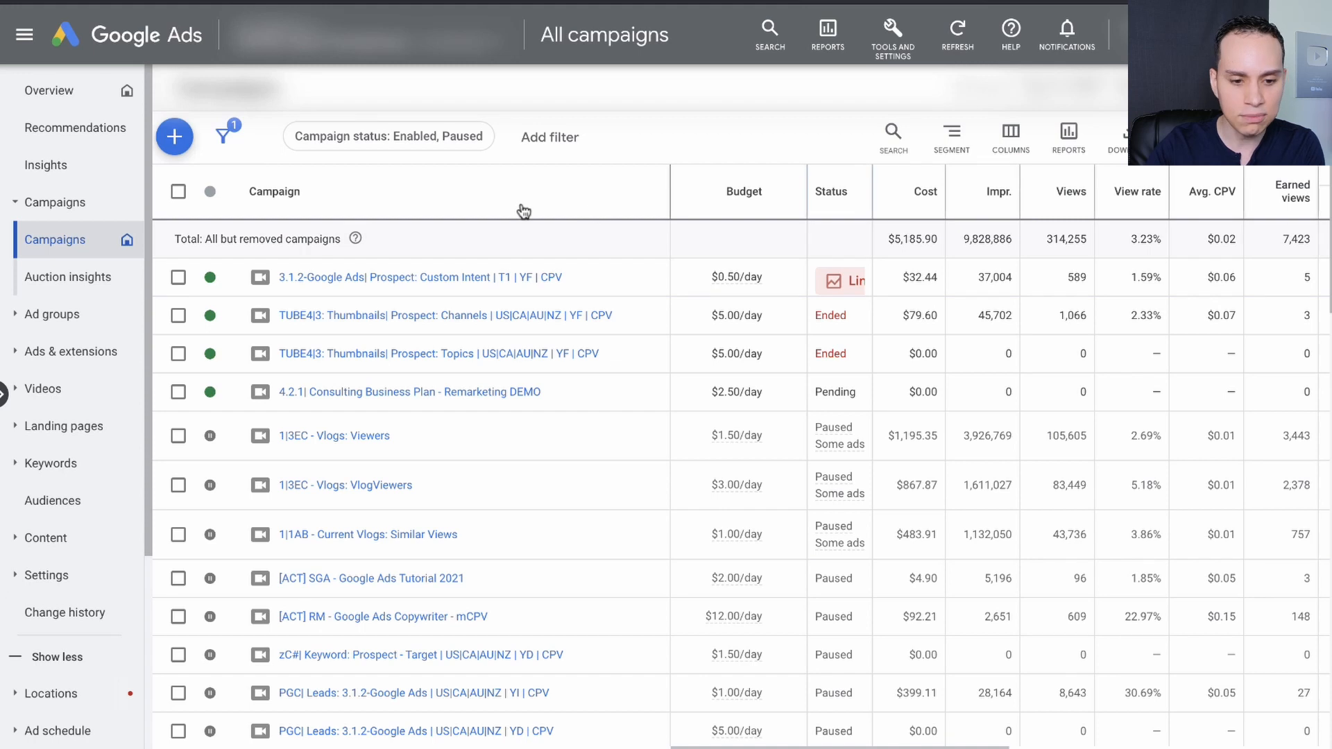
Start a new Video campaign without a goal's guidance, using the Custom video campaign subtype.
{"action": "left_click", "coordinate": [174, 137]}
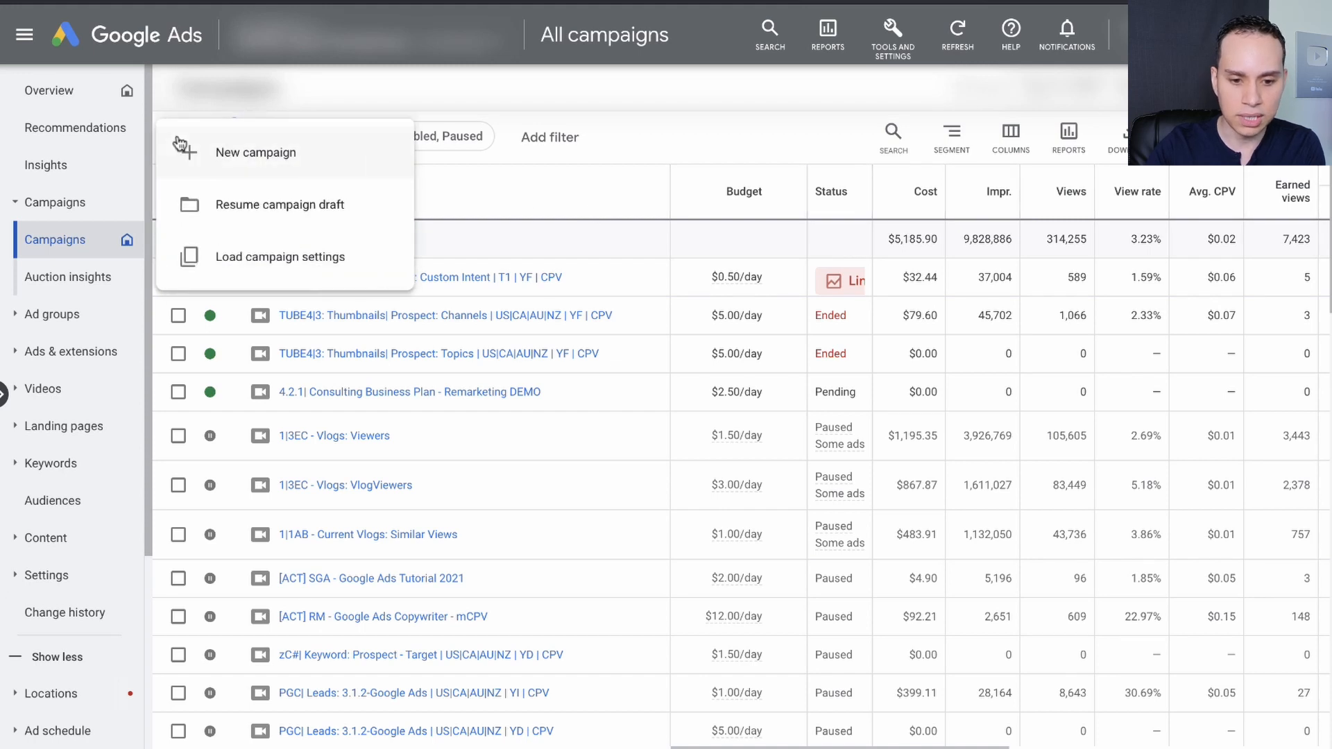
{"action": "left_click", "coordinate": [285, 154]}
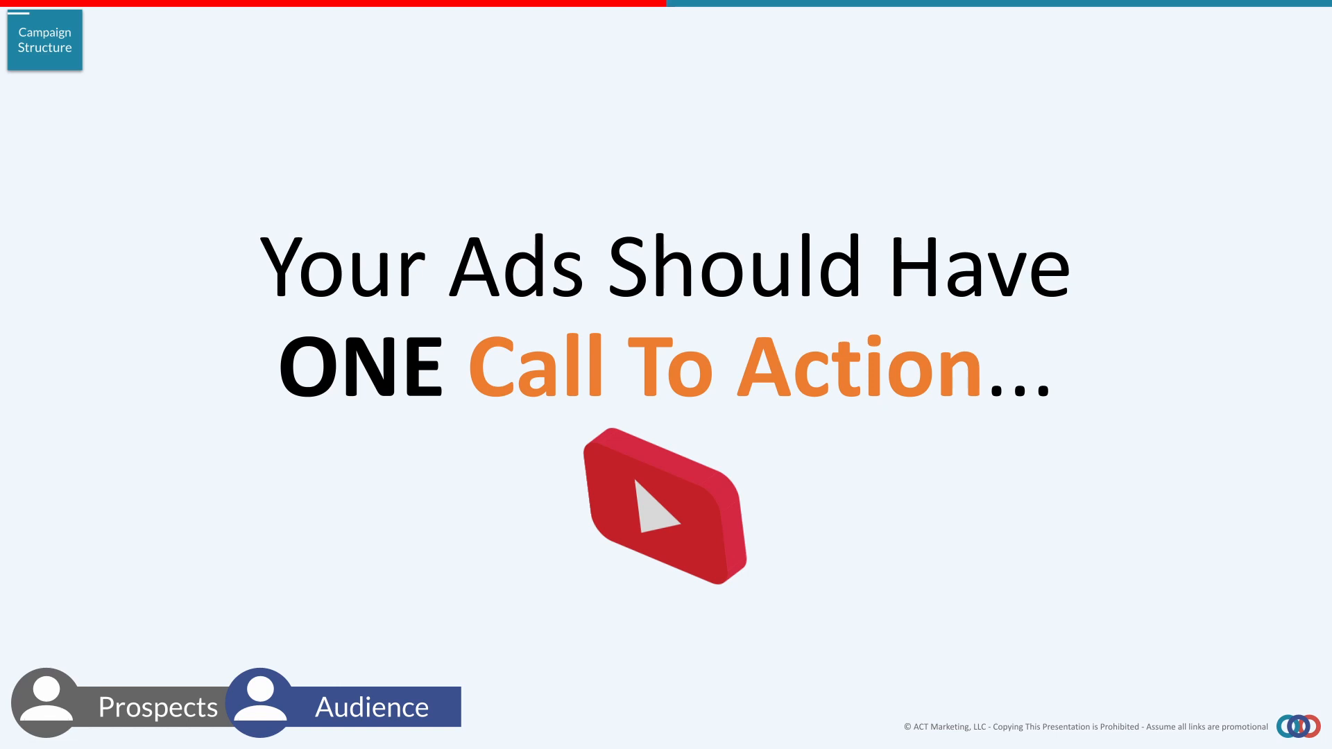
{"action": "key", "text": "Right"}
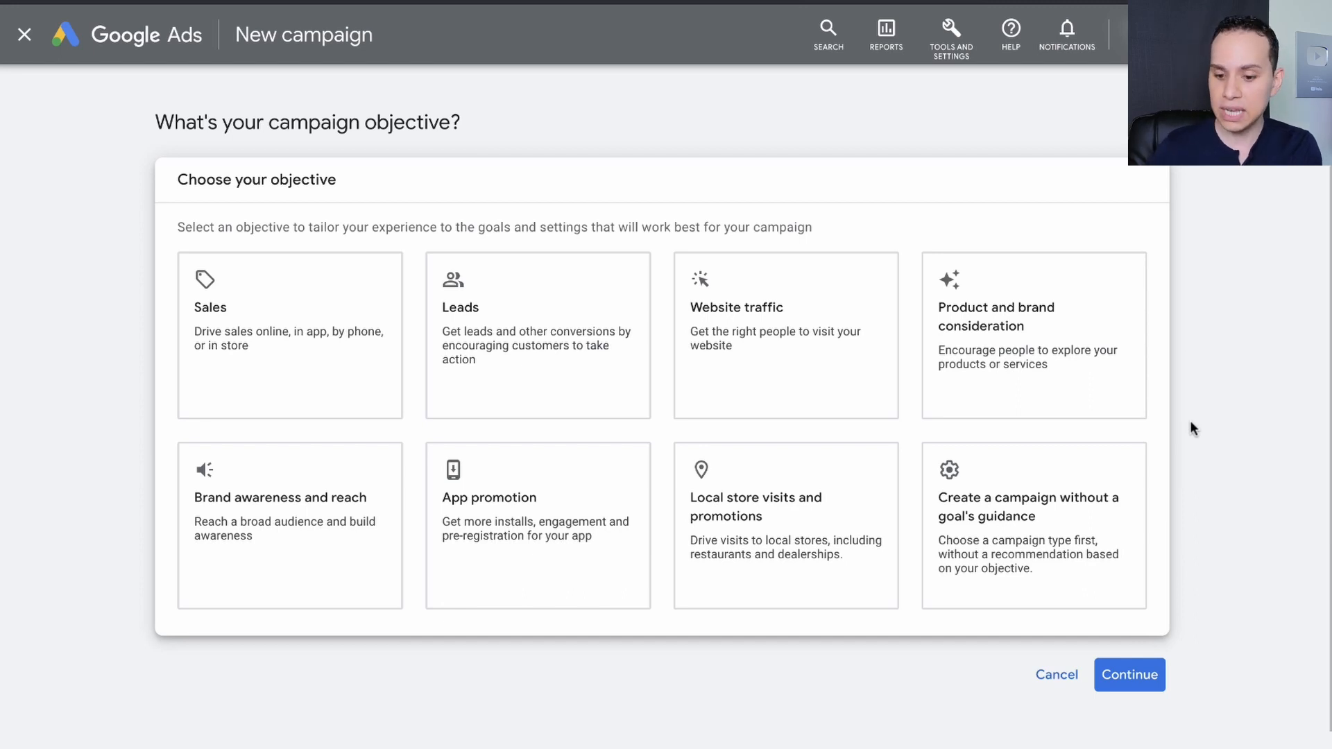
{"action": "left_click", "coordinate": [1002, 536]}
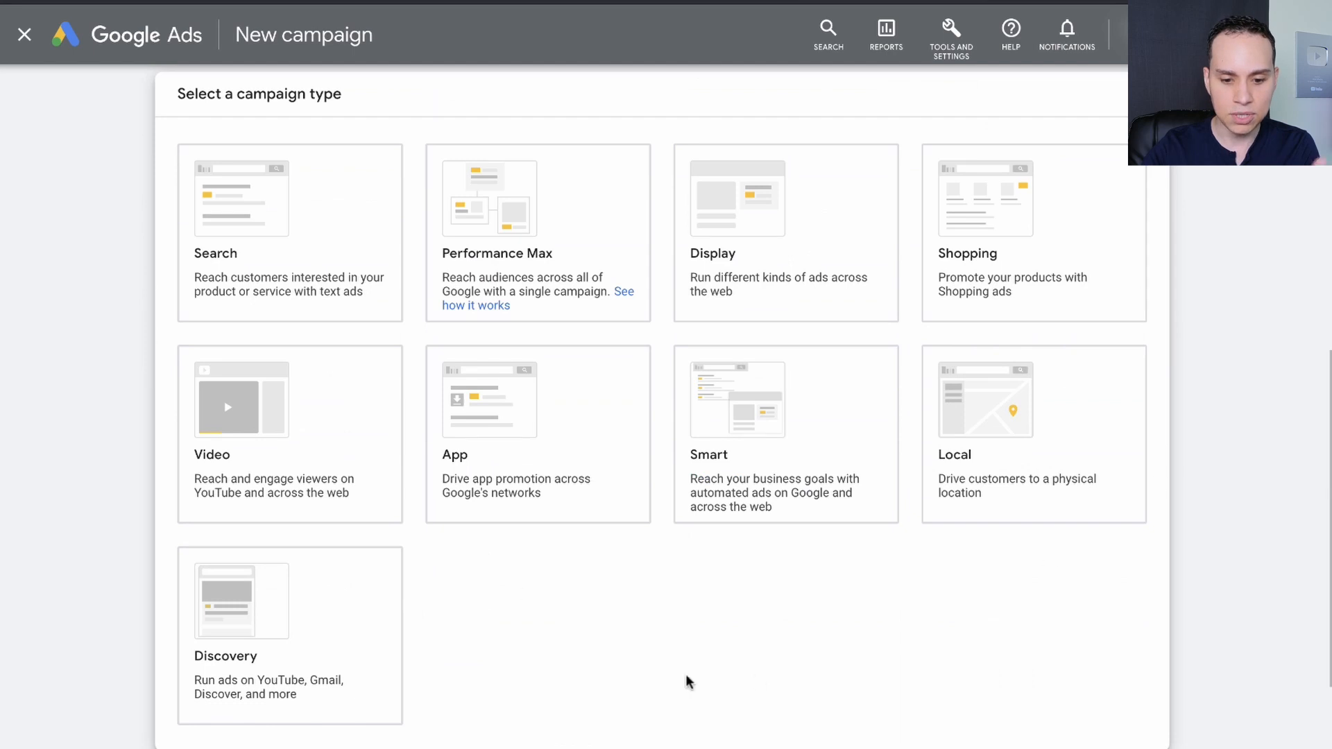
{"action": "left_click", "coordinate": [314, 444]}
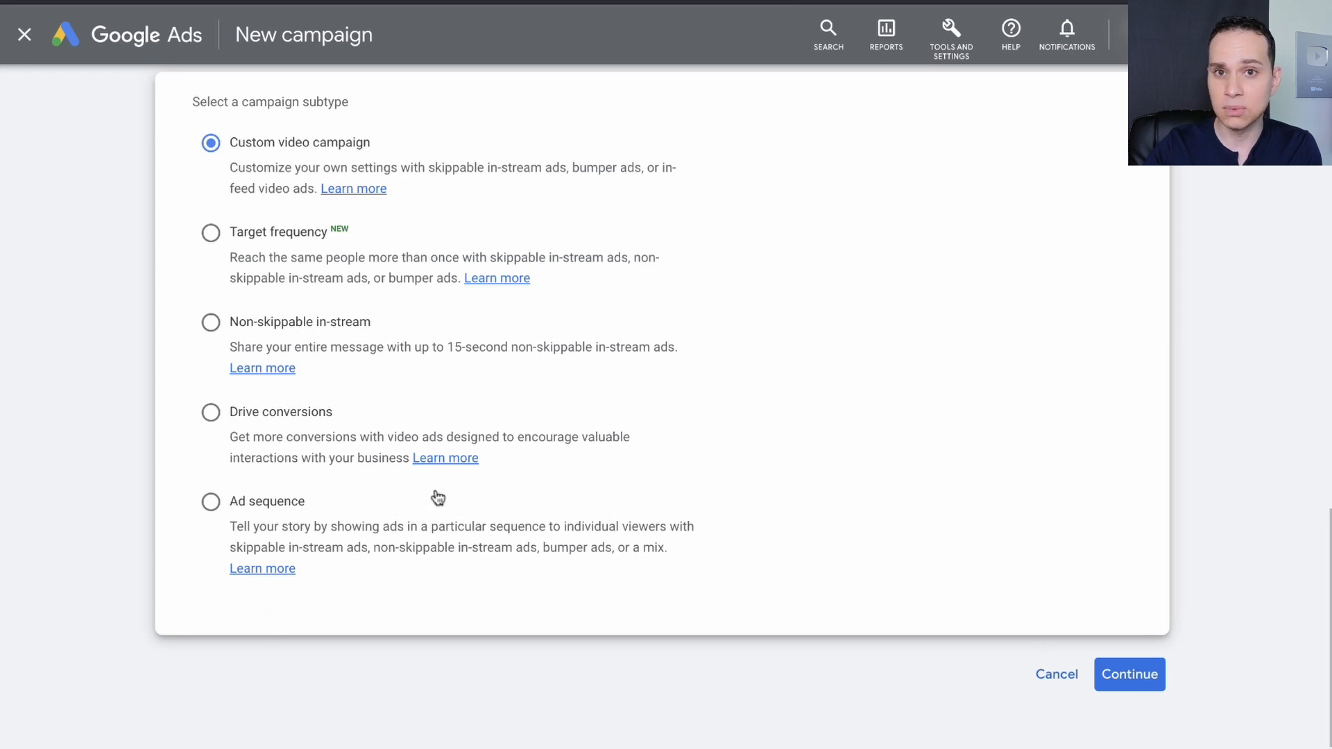
{"action": "left_click", "coordinate": [1148, 677]}
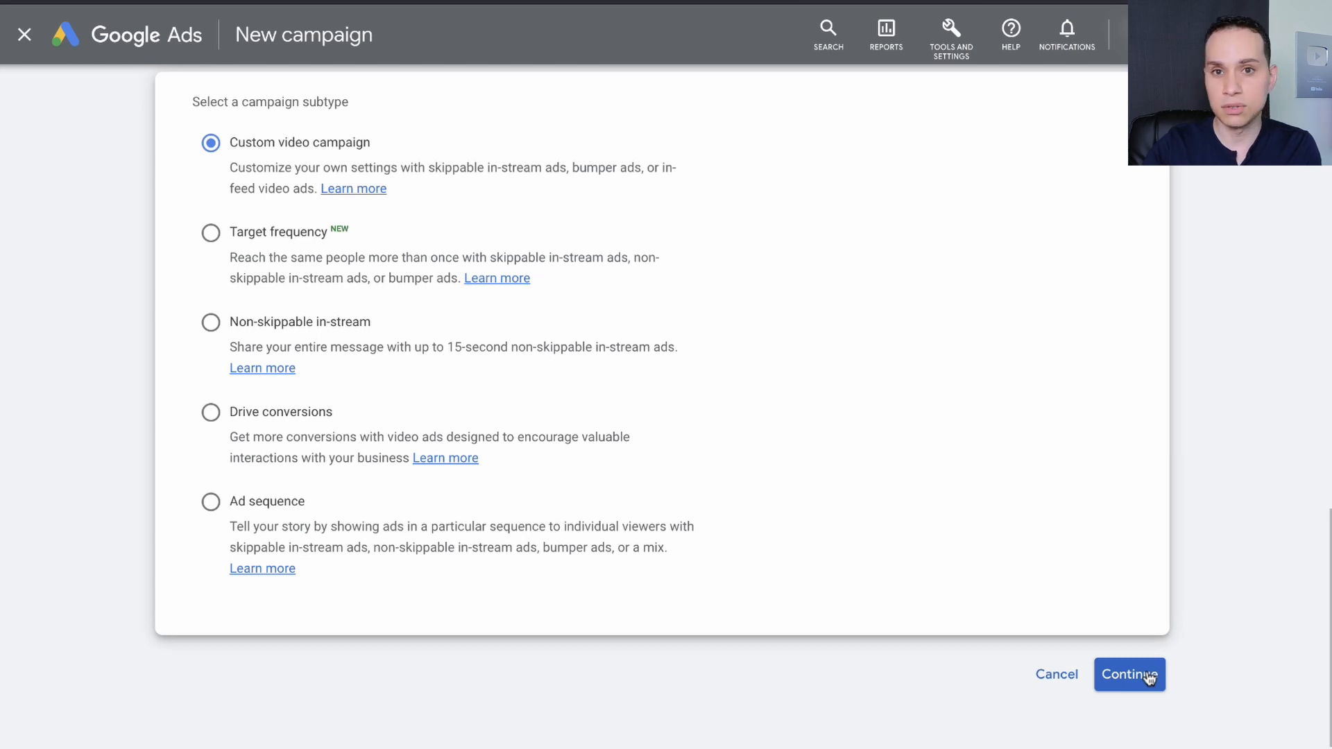
{"action": "left_click", "coordinate": [1148, 676]}
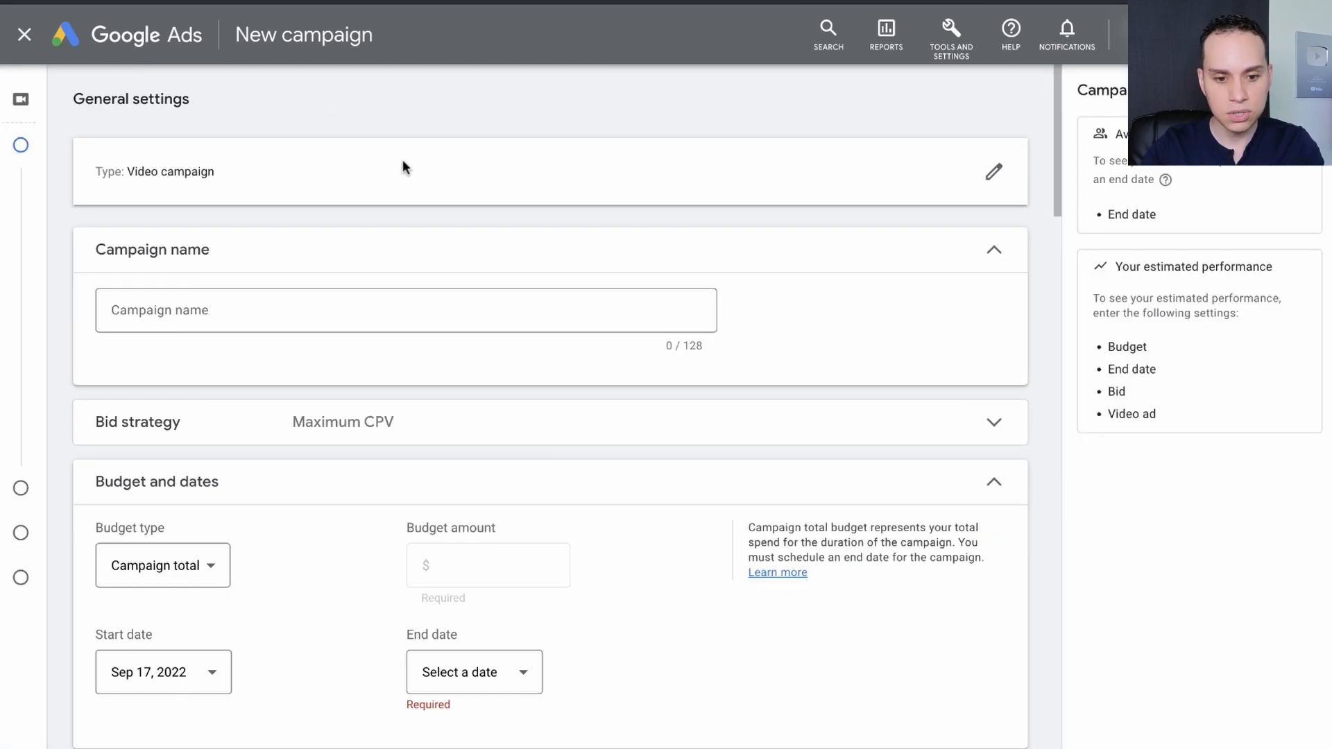
Name the campaign "F129| Demo 1 - TURN OFF" and expand its bid strategy settings.
{"action": "triple_click", "coordinate": [291, 316]}
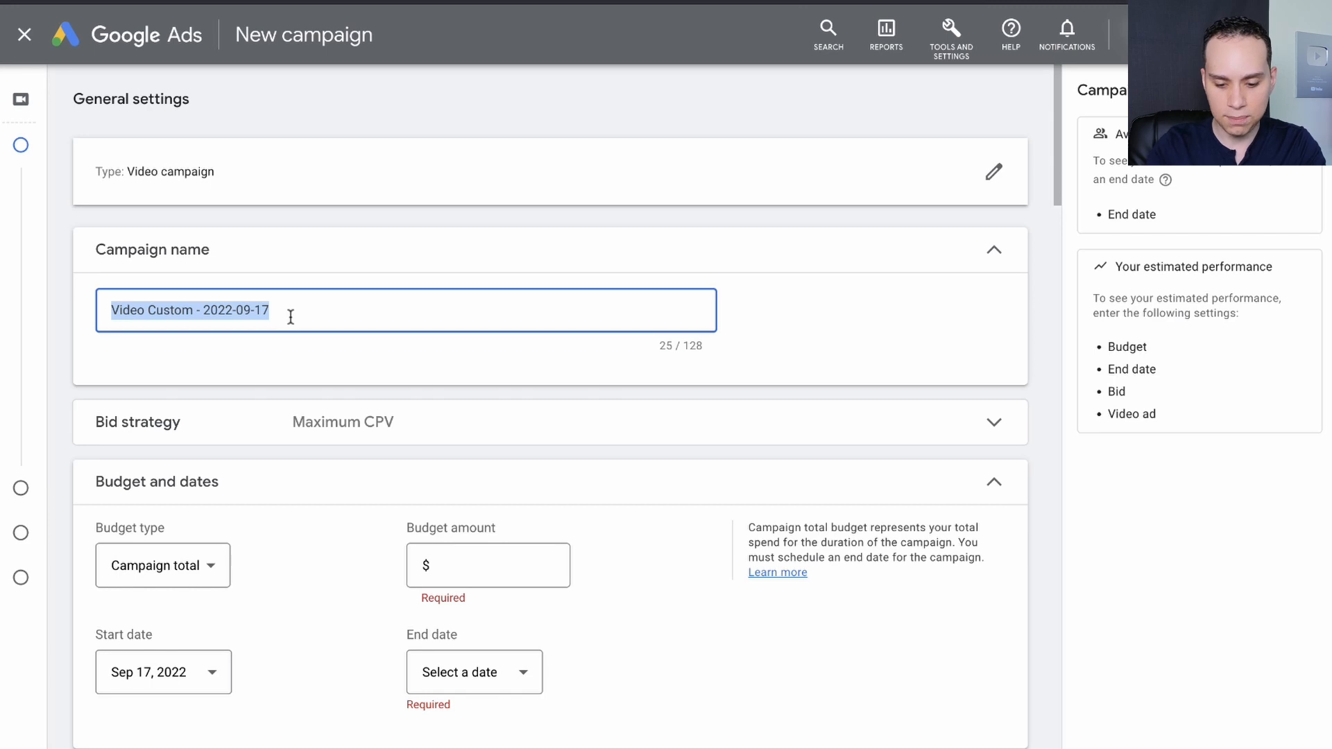
{"action": "type", "text": "F129| Demo 1 - TURN OFF"}
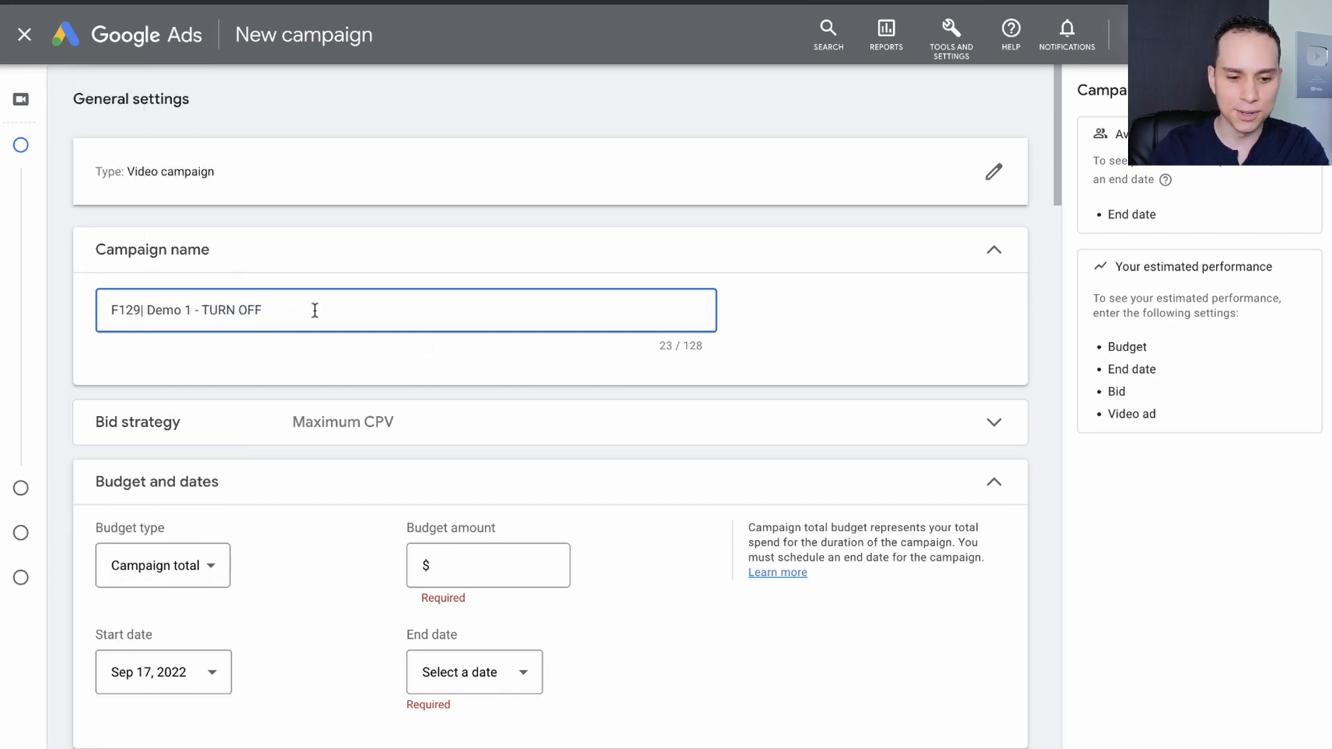
{"action": "scroll", "coordinate": [312, 309], "scroll_direction": "down", "scroll_amount": 1}
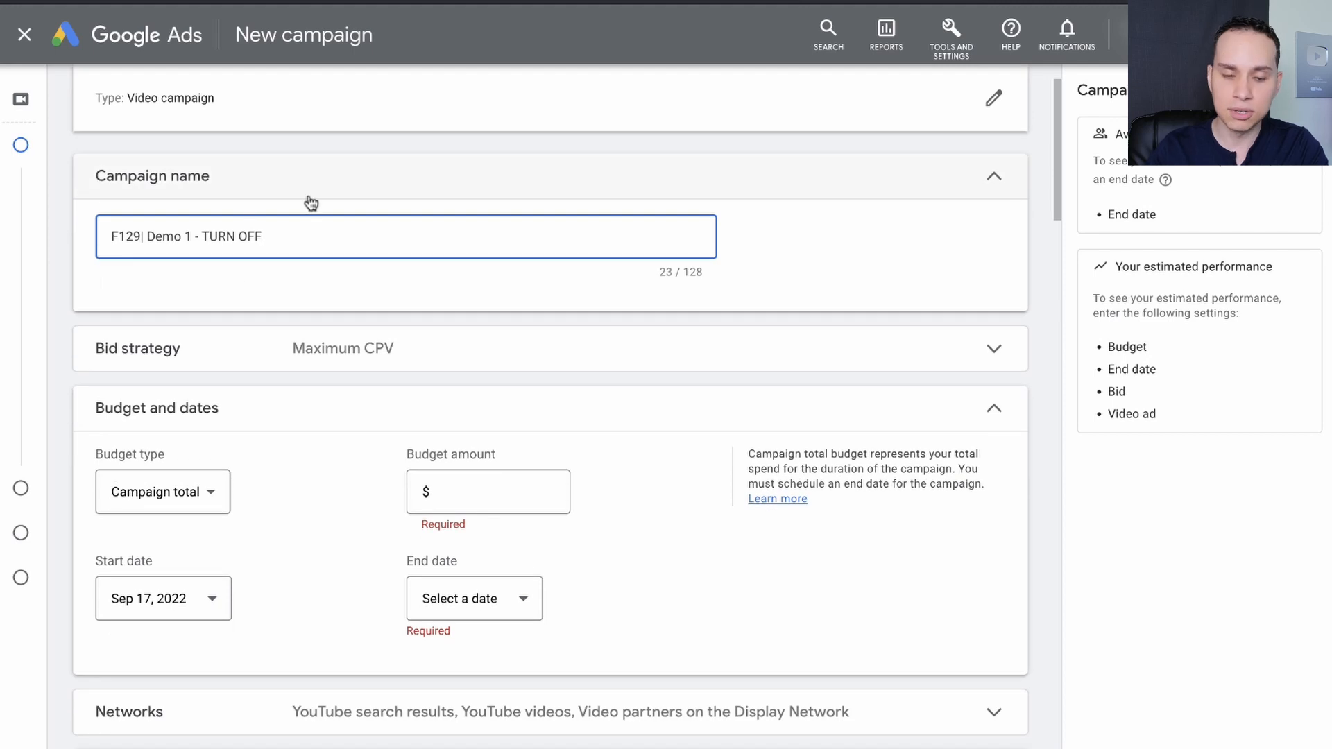
{"action": "scroll", "coordinate": [308, 203], "scroll_direction": "down", "scroll_amount": 1}
{"action": "left_click", "coordinate": [357, 289]}
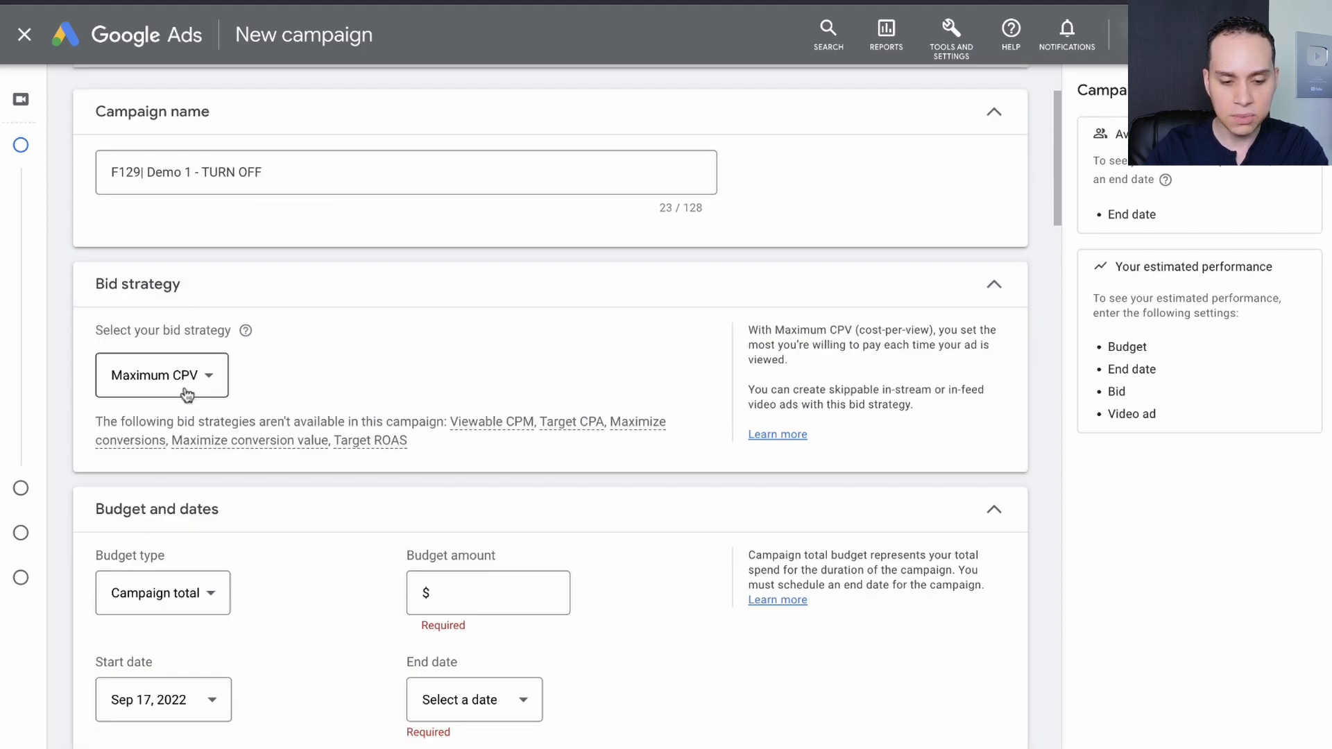
Set the campaign budget to a daily type with an amount of $2.50.
{"action": "scroll", "coordinate": [309, 384], "scroll_direction": "down", "scroll_amount": 4}
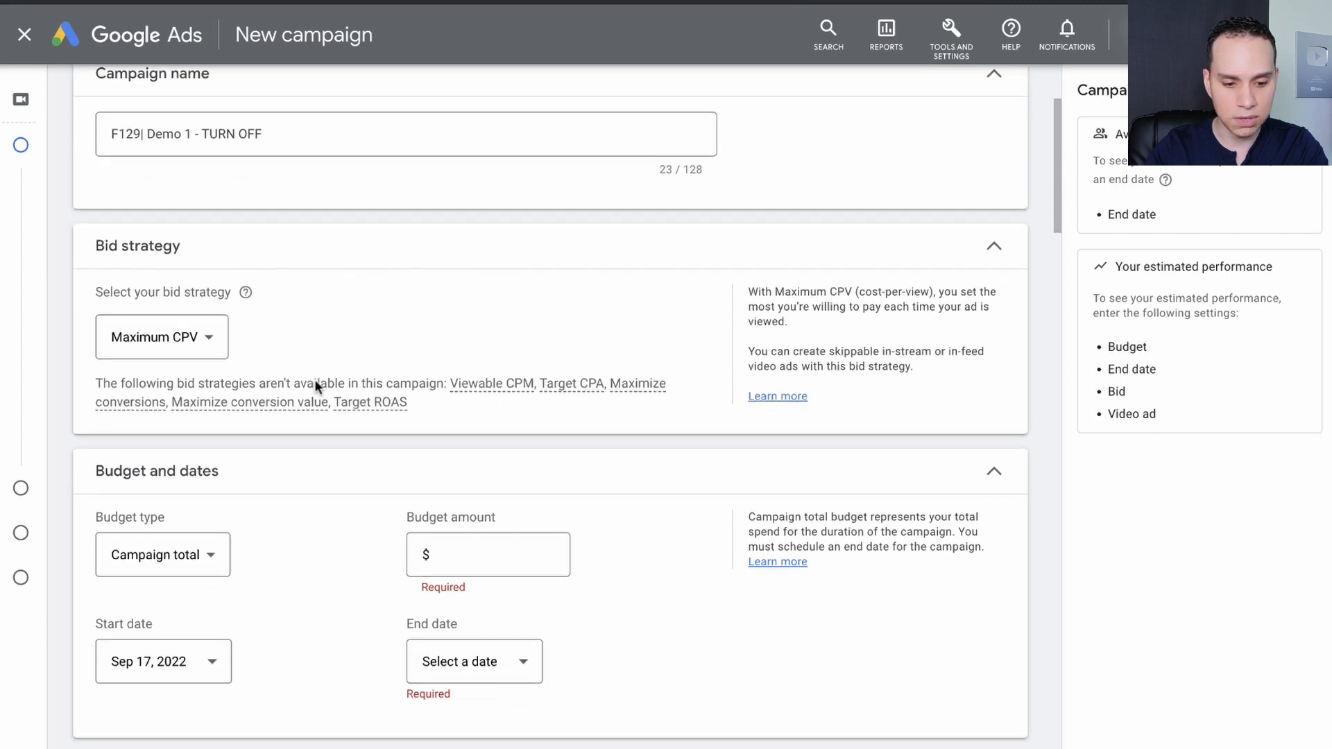
{"action": "left_click", "coordinate": [215, 321]}
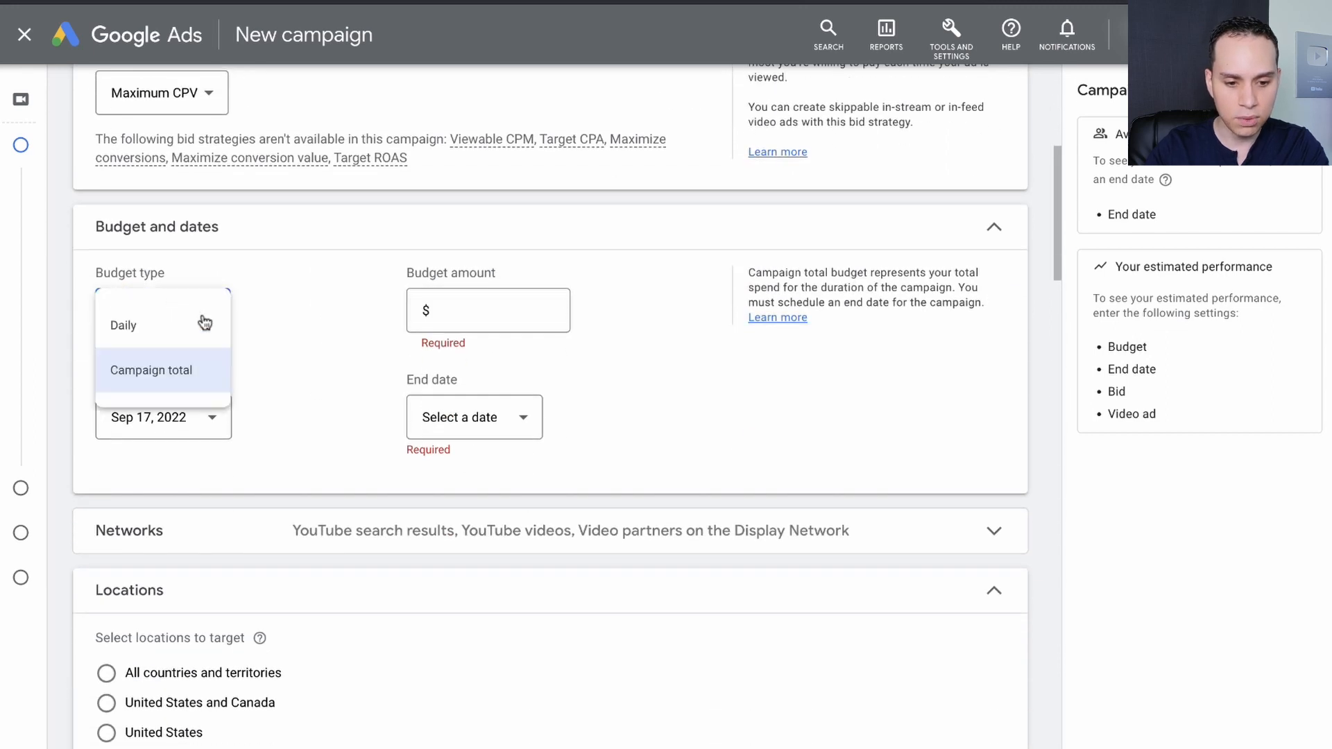
{"action": "left_click", "coordinate": [152, 330]}
{"action": "left_click", "coordinate": [513, 323]}
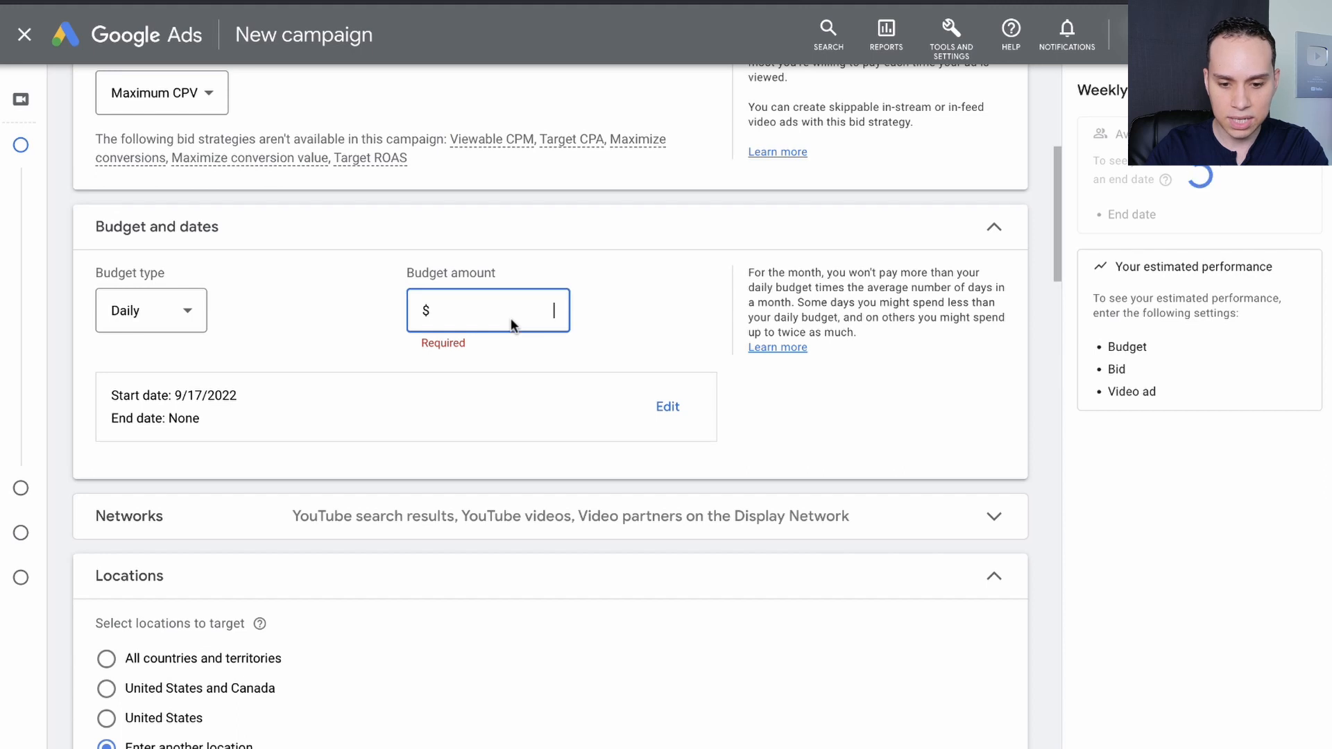
{"action": "type", "text": "2.50"}
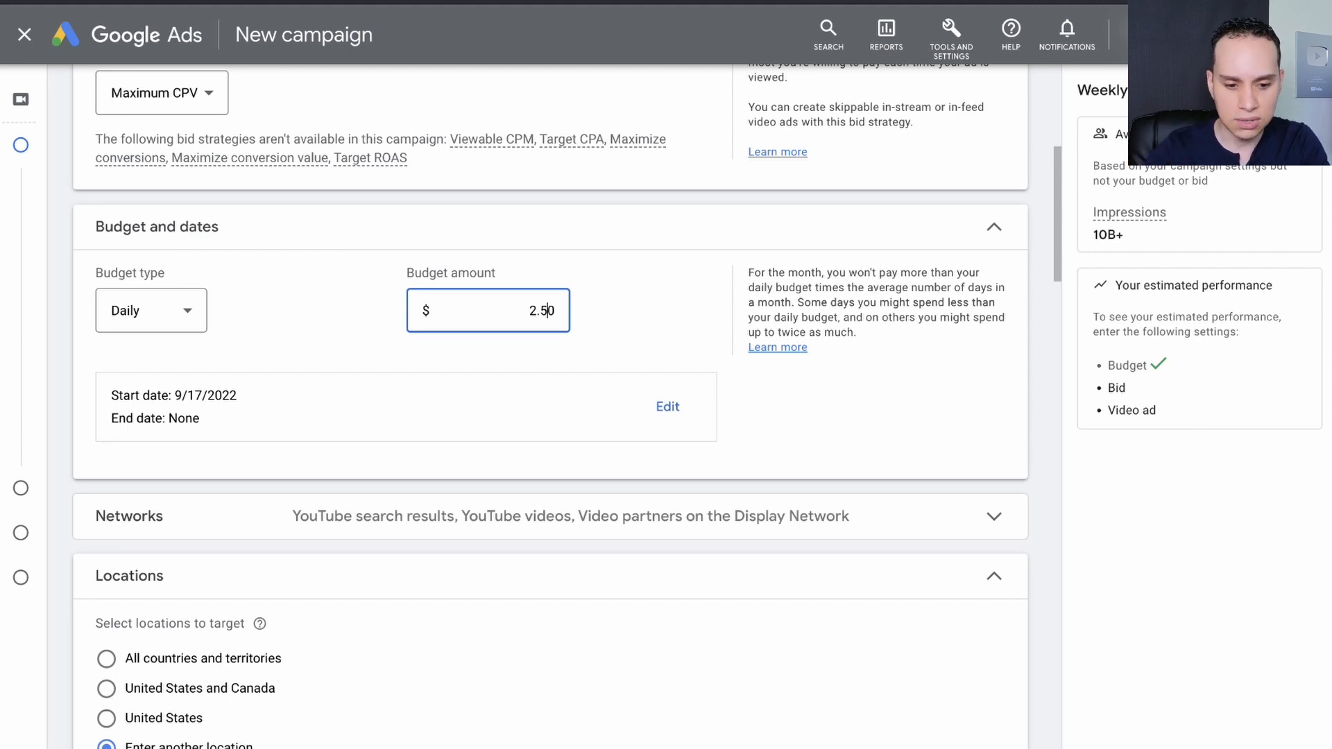
Schedule the campaign to start on Sep 19, 2022 and end on Sep 30, 2022.
{"action": "scroll", "coordinate": [482, 318], "scroll_direction": "down", "scroll_amount": 2}
{"action": "left_click", "coordinate": [668, 305]}
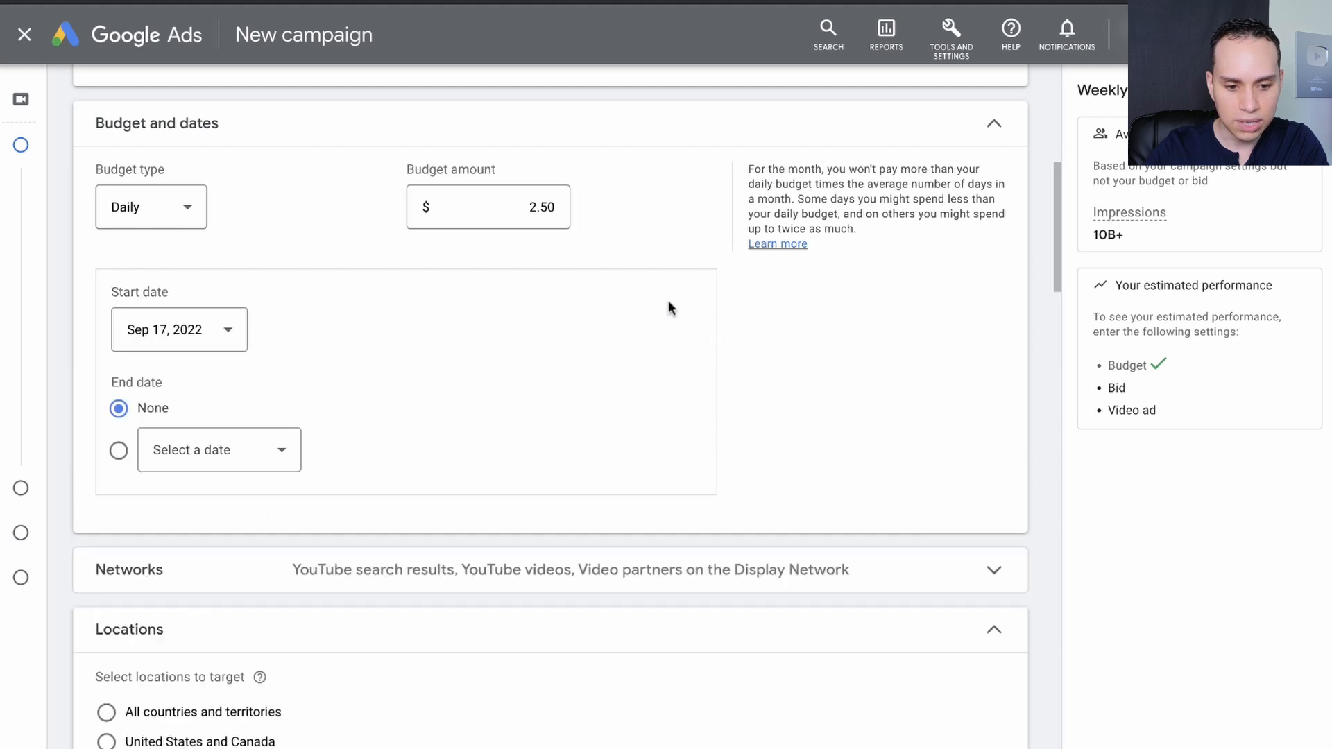
{"action": "left_click", "coordinate": [213, 332]}
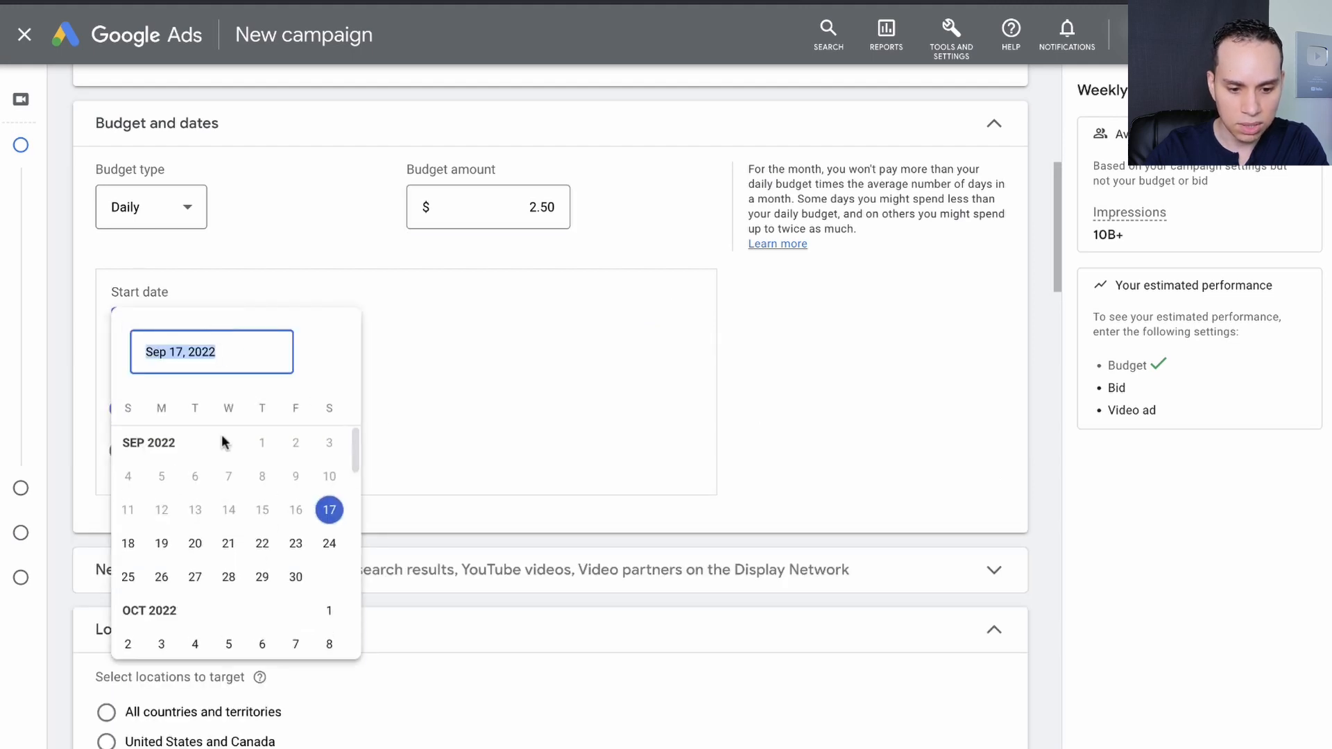
{"action": "left_click", "coordinate": [162, 543]}
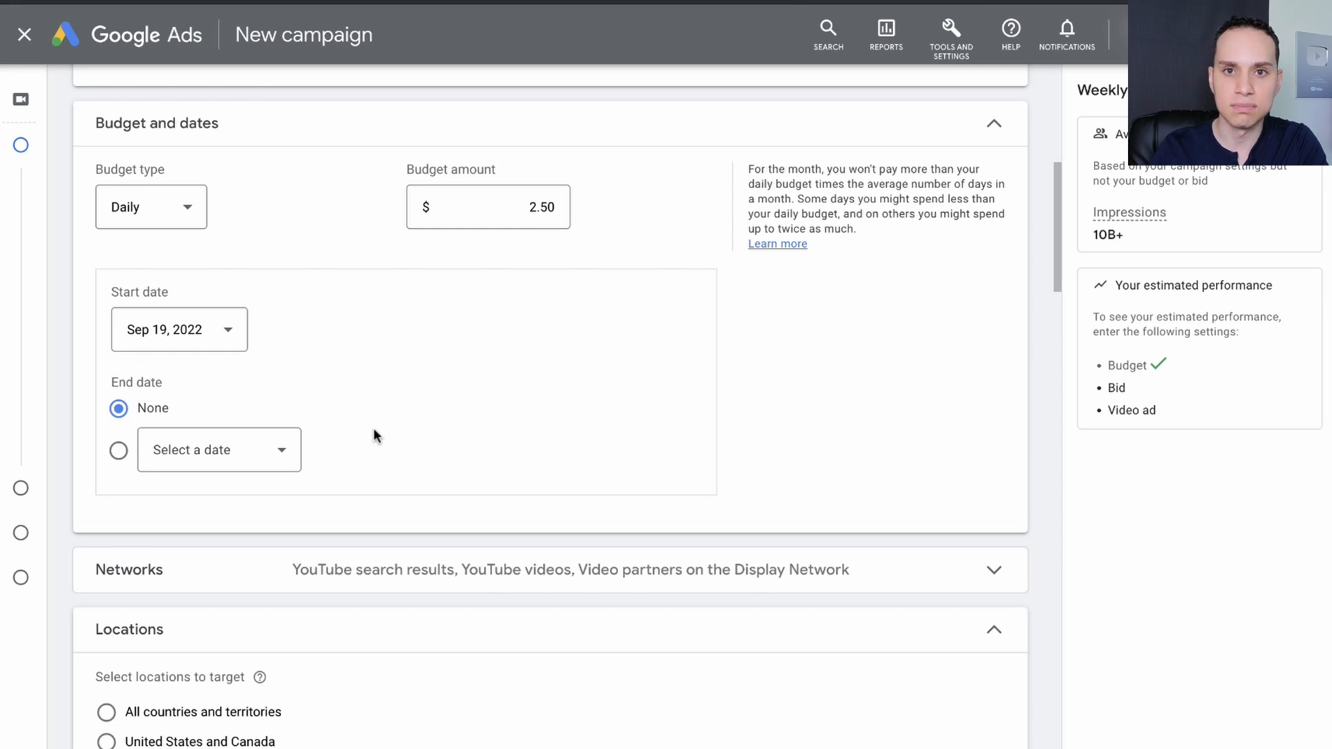
{"action": "scroll", "coordinate": [373, 434], "scroll_direction": "down", "scroll_amount": 2}
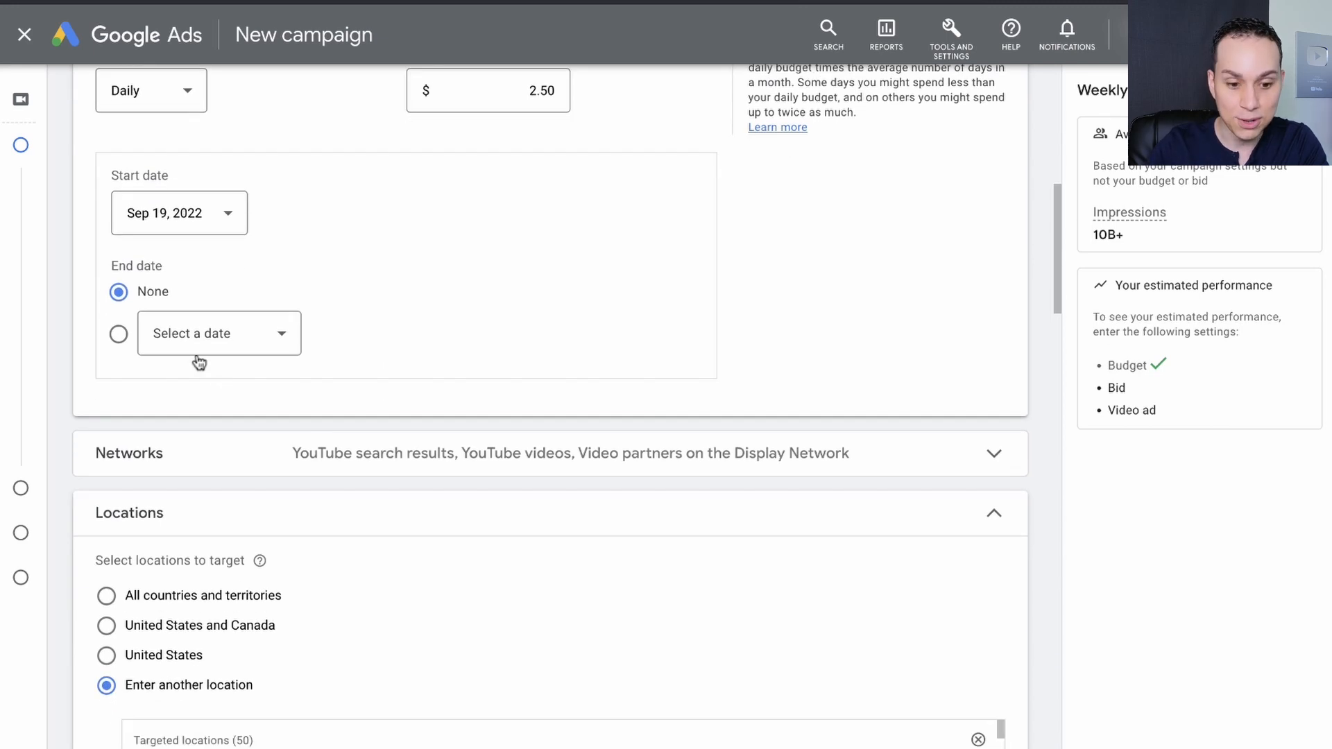
{"action": "left_click", "coordinate": [119, 334]}
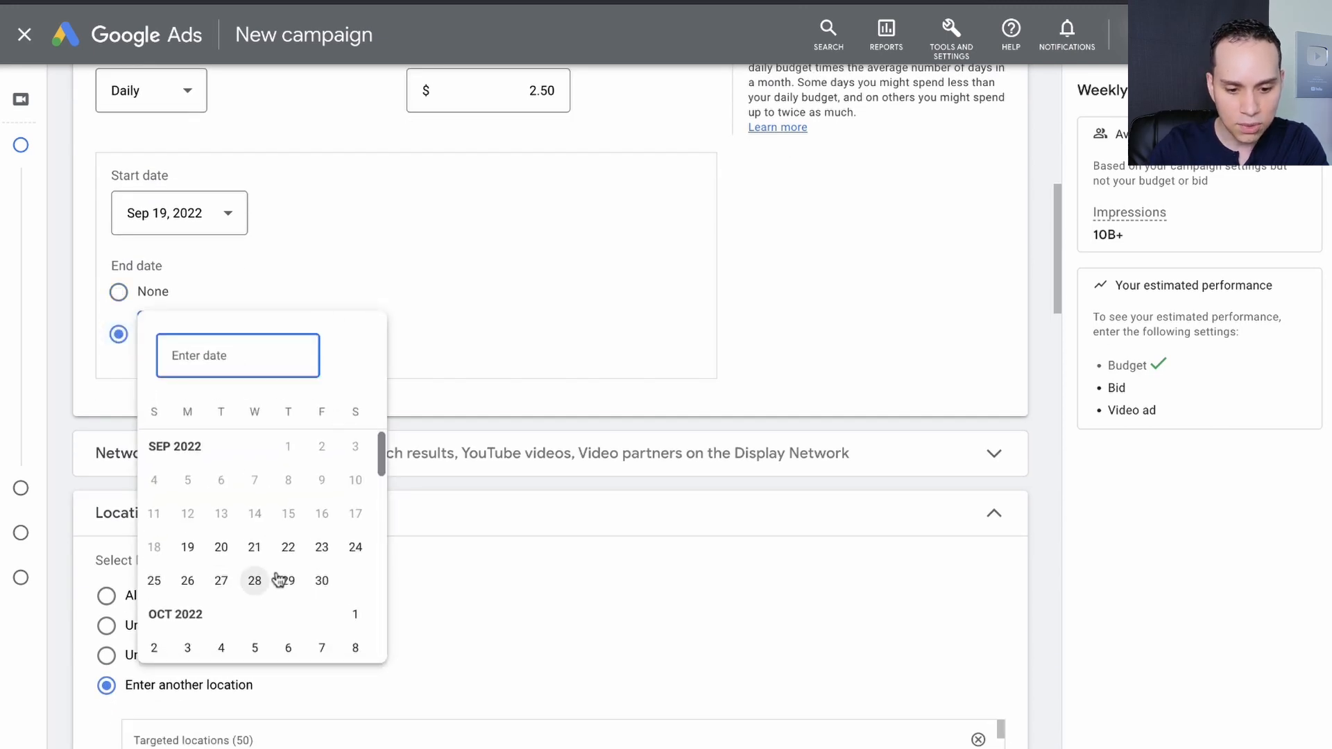
{"action": "left_click", "coordinate": [322, 581]}
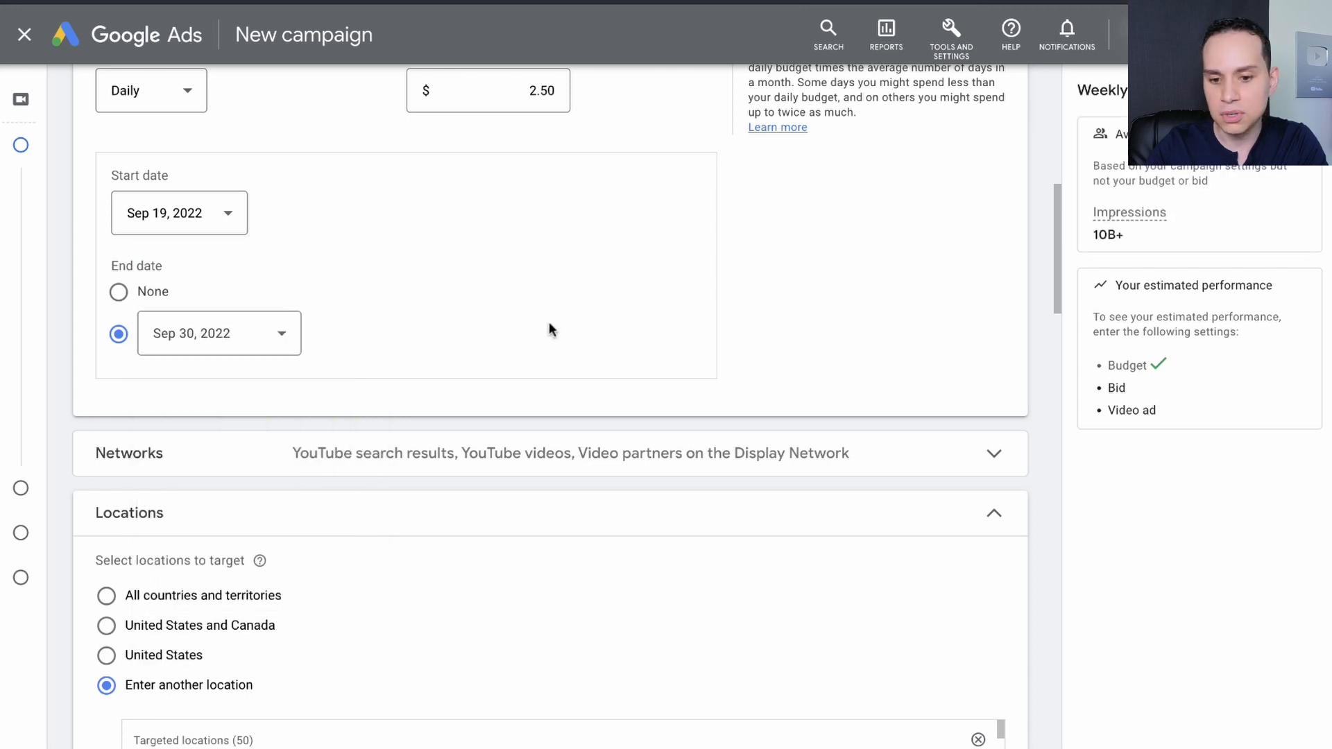
Review the campaign name, bid strategy, budget and dates, the full list of targeted locations, and the language settings.
{"action": "scroll", "coordinate": [548, 328], "scroll_direction": "up", "scroll_amount": 8}
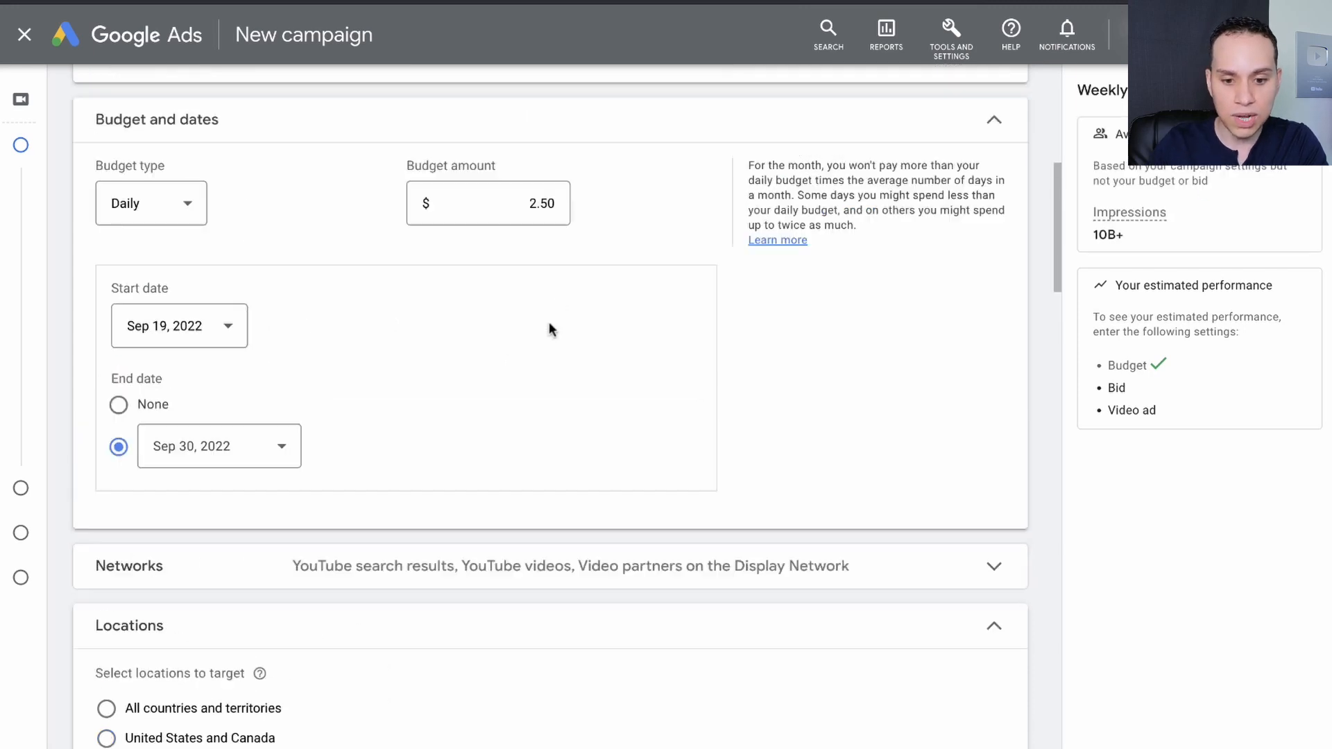
{"action": "left_click", "coordinate": [260, 243]}
{"action": "left_click_drag", "start_coordinate": [258, 244], "coordinate": [204, 242]}
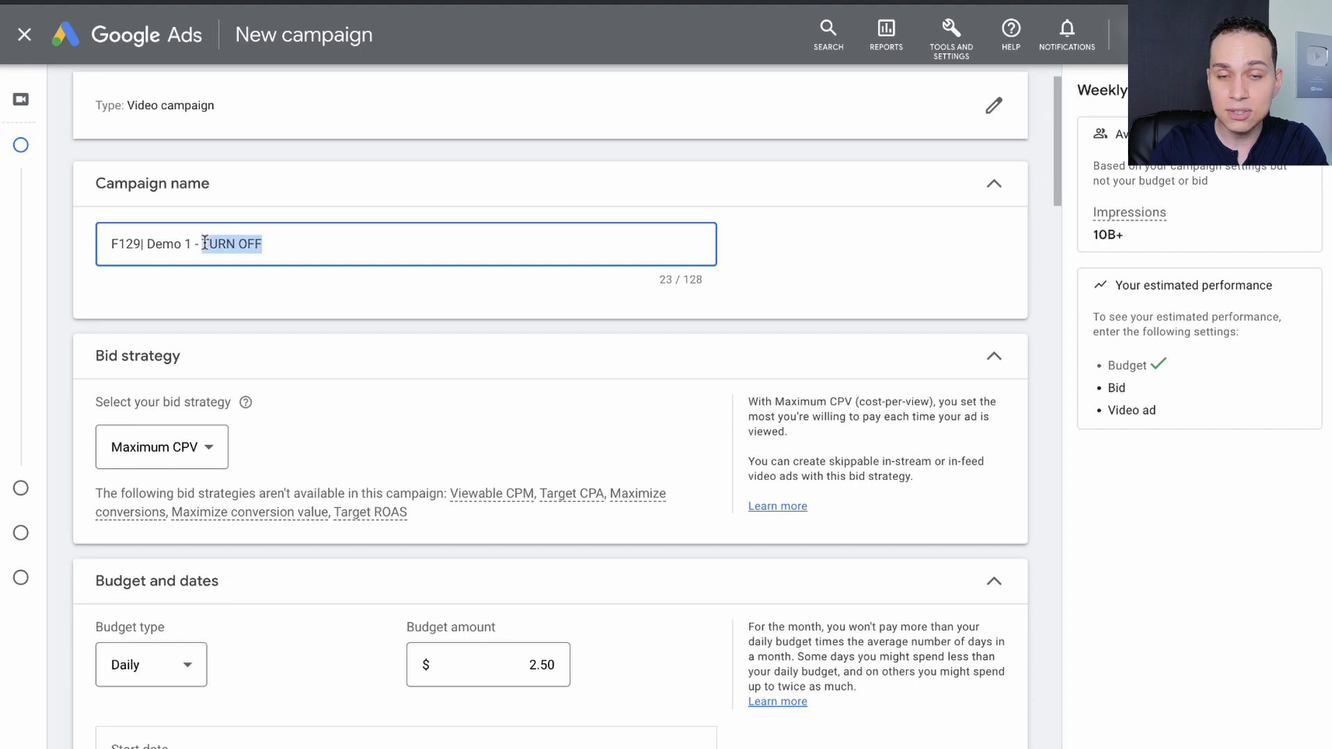
{"action": "scroll", "coordinate": [259, 318], "scroll_direction": "down", "scroll_amount": 5}
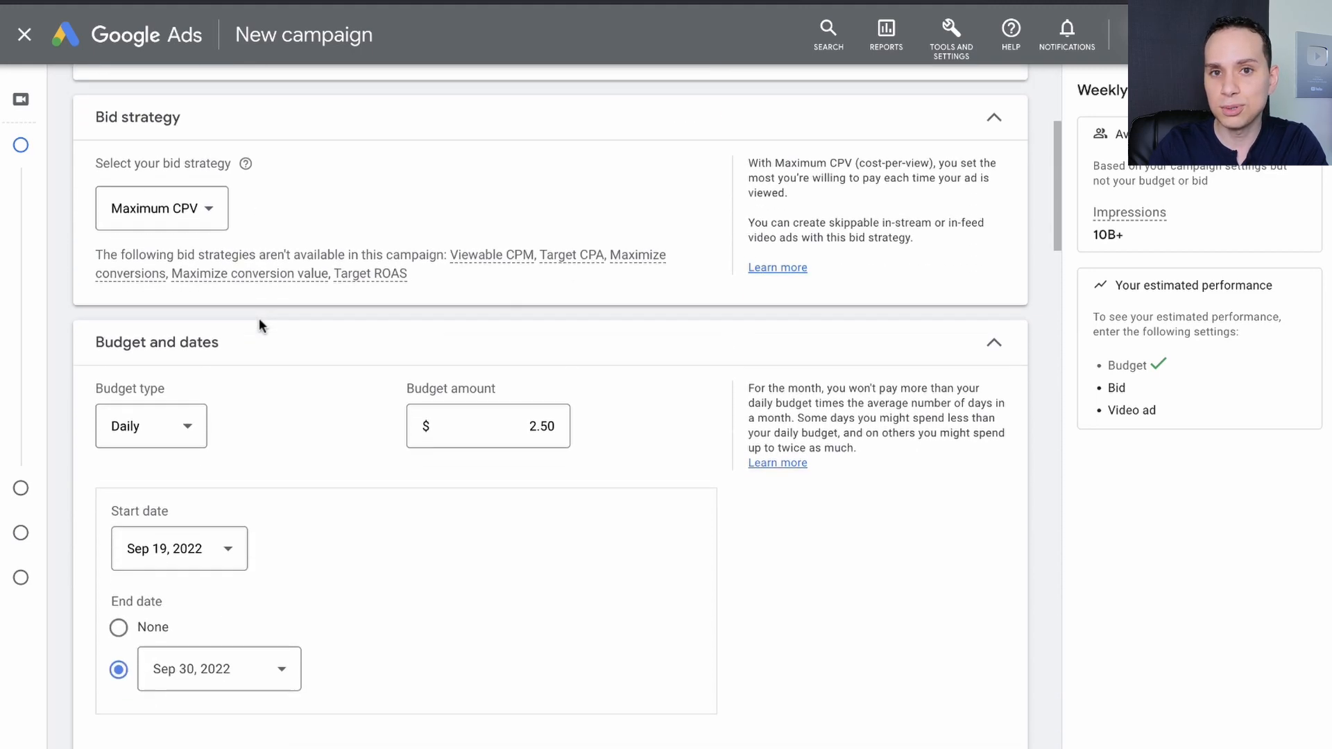
{"action": "scroll", "coordinate": [259, 317], "scroll_direction": "down", "scroll_amount": 6}
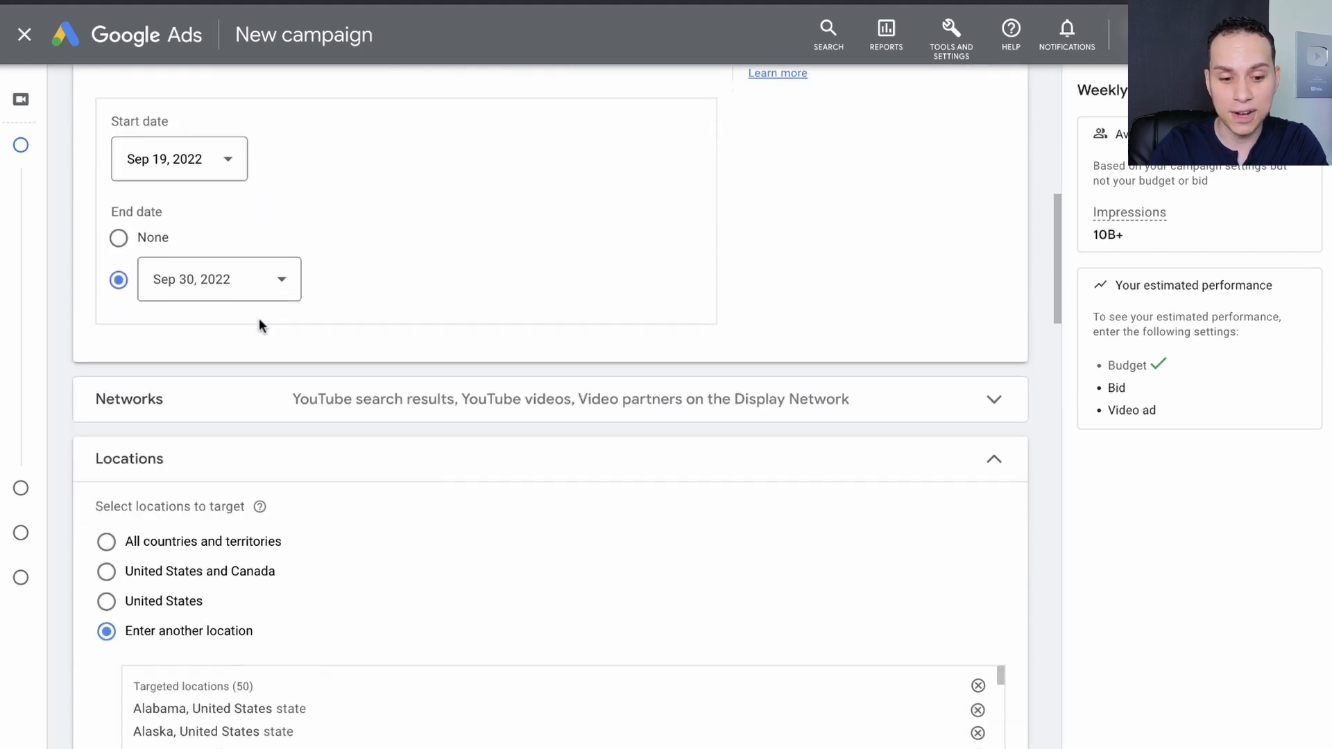
{"action": "scroll", "coordinate": [261, 326], "scroll_direction": "down", "scroll_amount": 3}
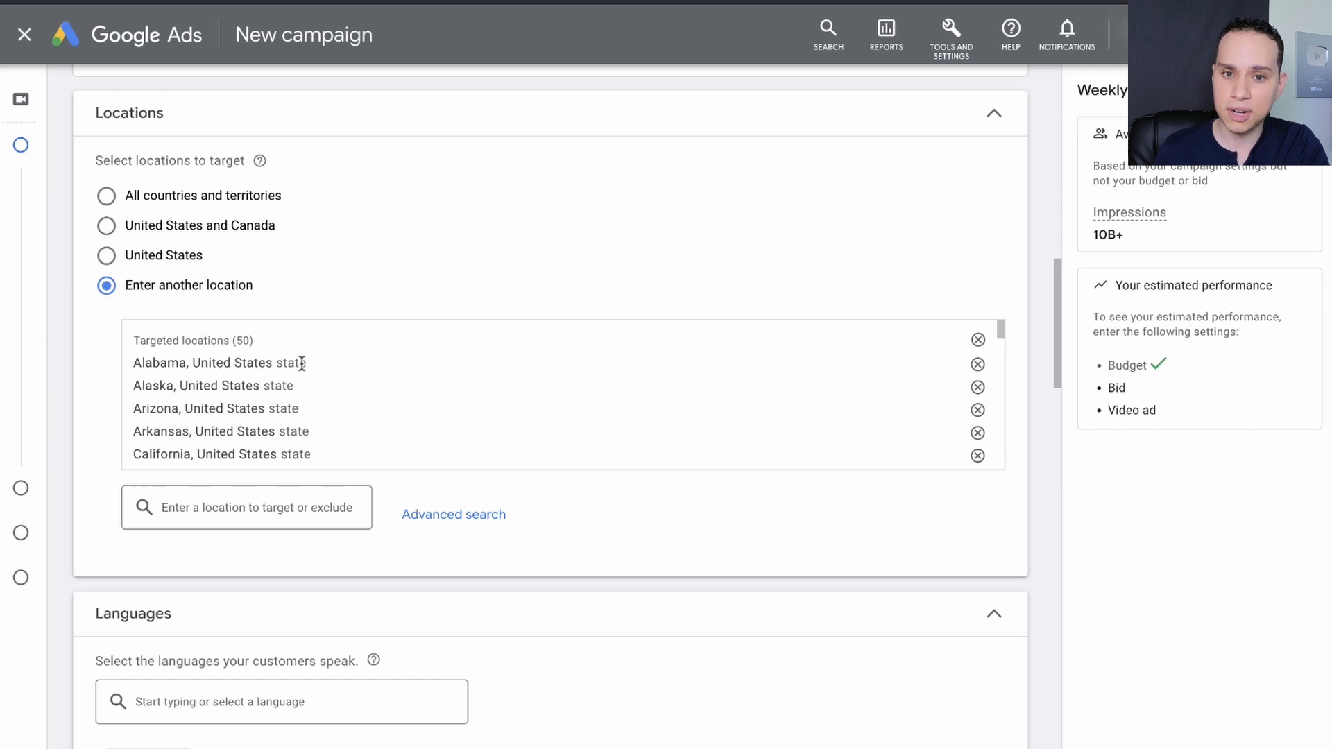
{"action": "scroll", "coordinate": [301, 363], "scroll_direction": "down", "scroll_amount": 5}
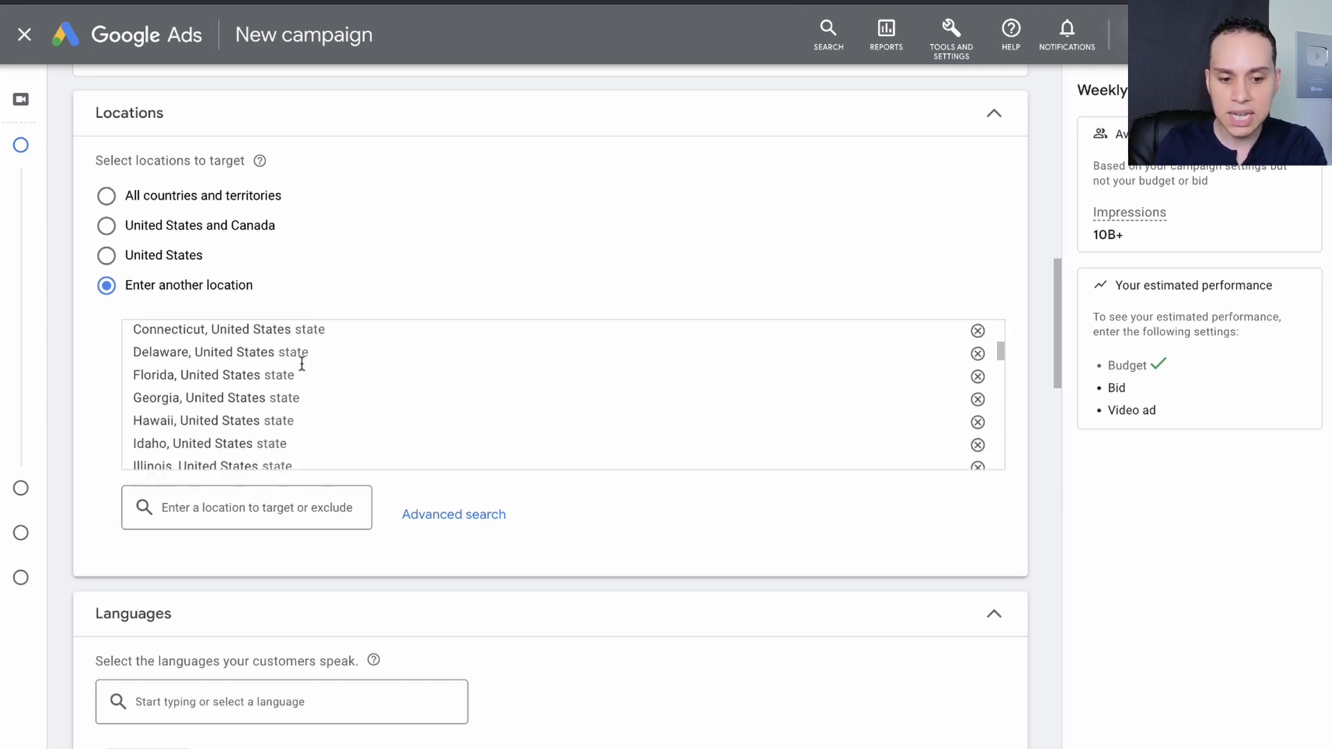
{"action": "scroll", "coordinate": [302, 363], "scroll_direction": "down", "scroll_amount": 6}
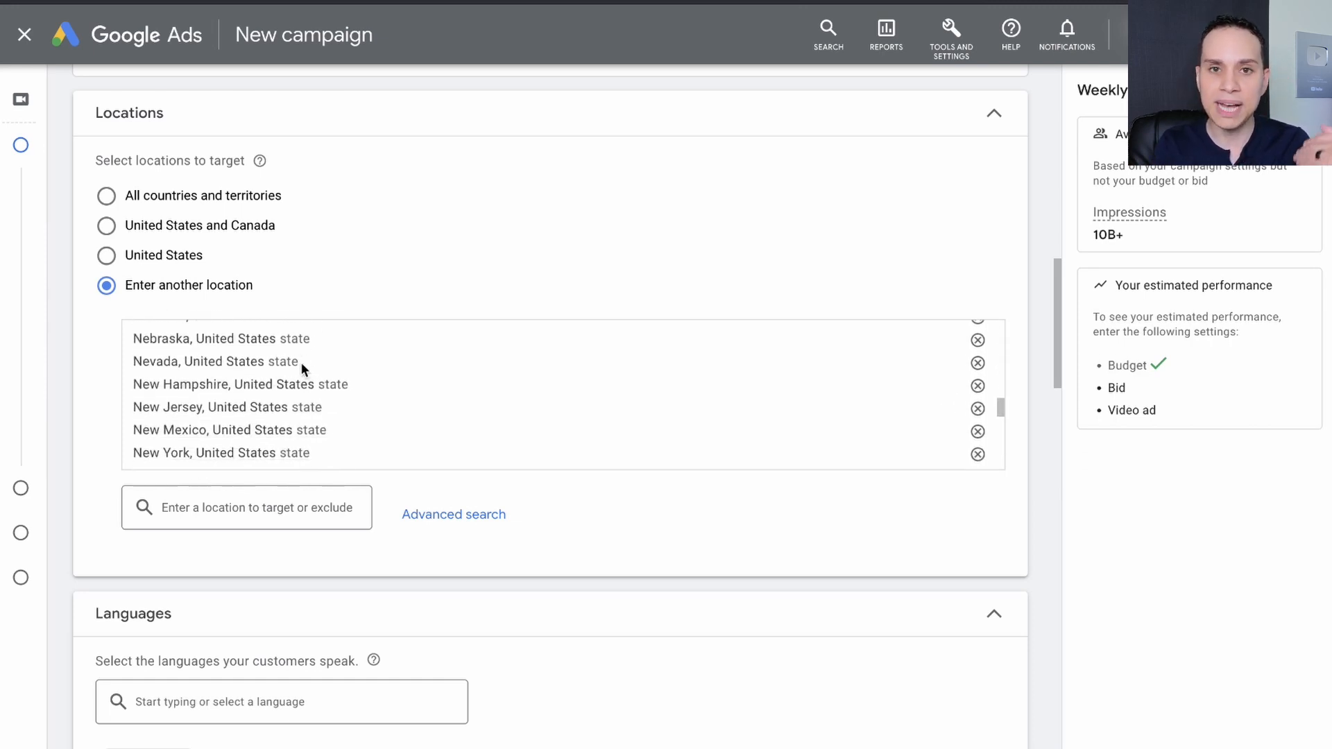
{"action": "scroll", "coordinate": [301, 362], "scroll_direction": "down", "scroll_amount": 4}
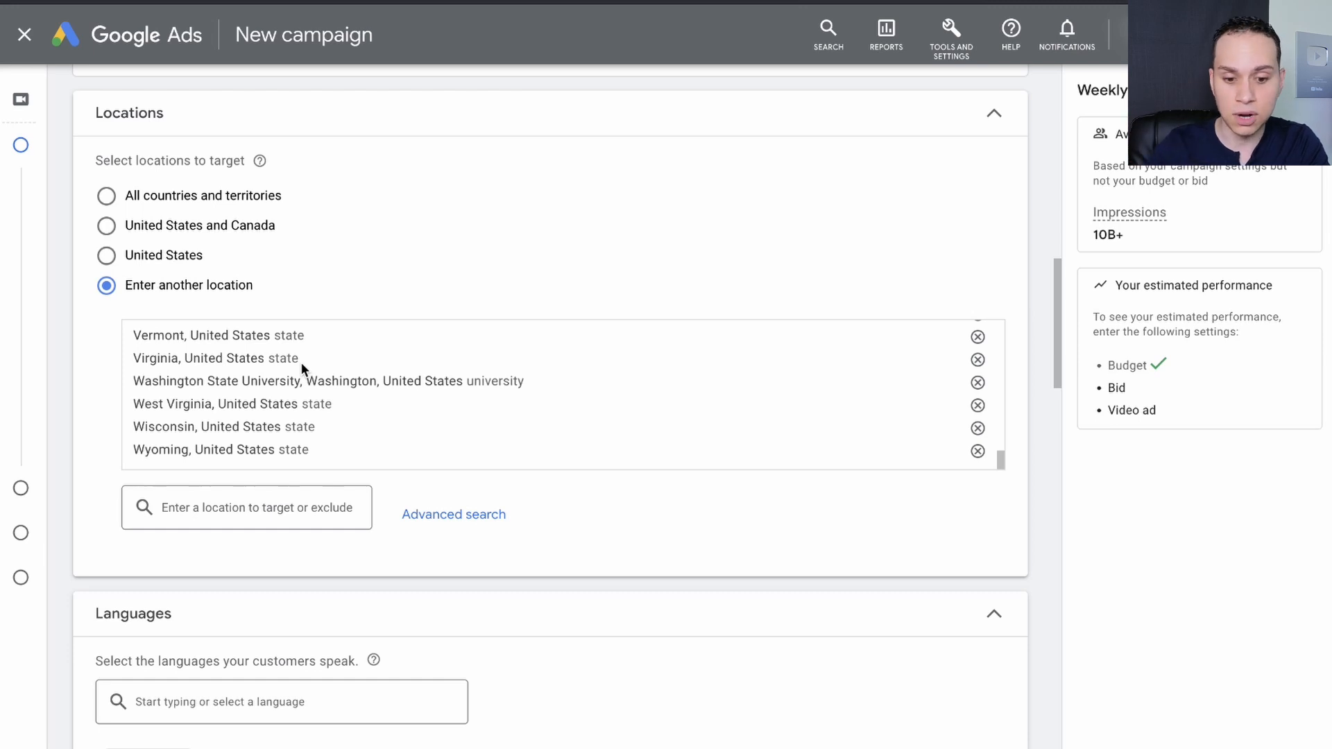
{"action": "scroll", "coordinate": [301, 362], "scroll_direction": "down", "scroll_amount": 2}
{"action": "scroll", "coordinate": [166, 416], "scroll_direction": "down", "scroll_amount": 3}
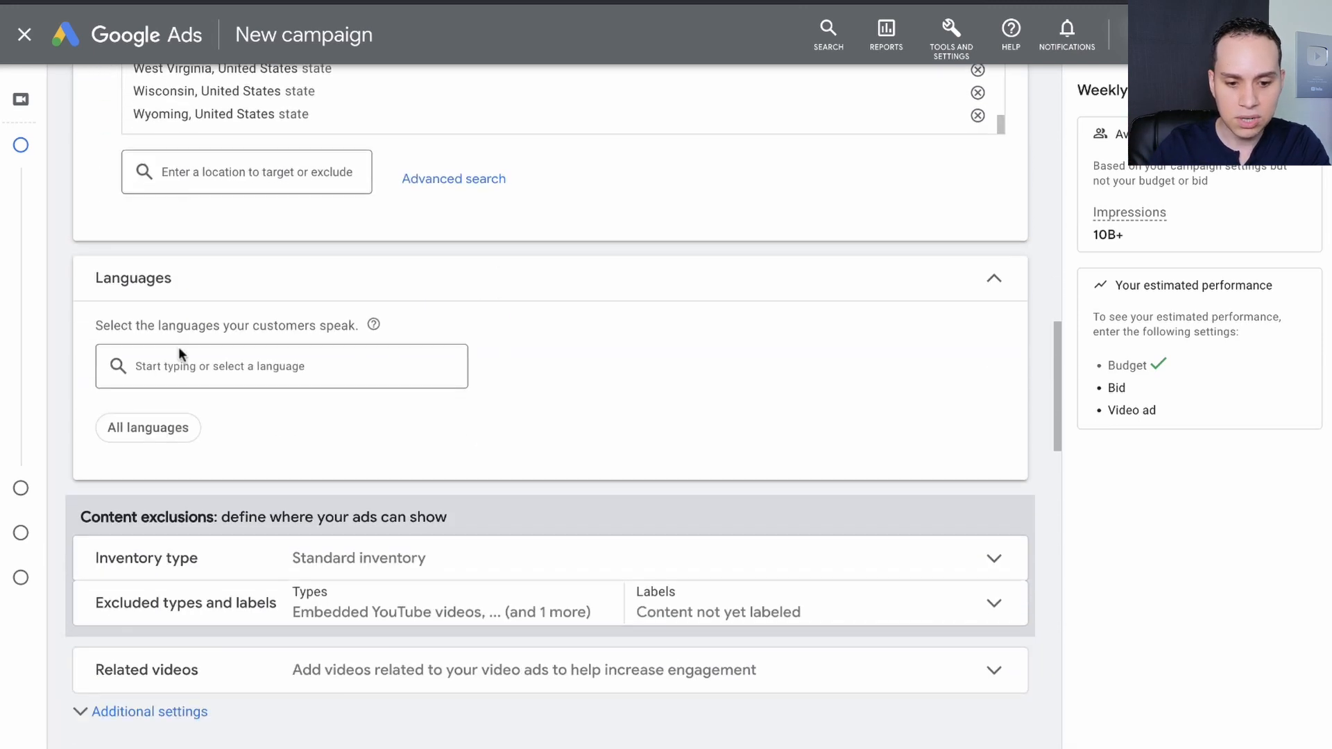
{"action": "scroll", "coordinate": [369, 378], "scroll_direction": "down", "scroll_amount": 1}
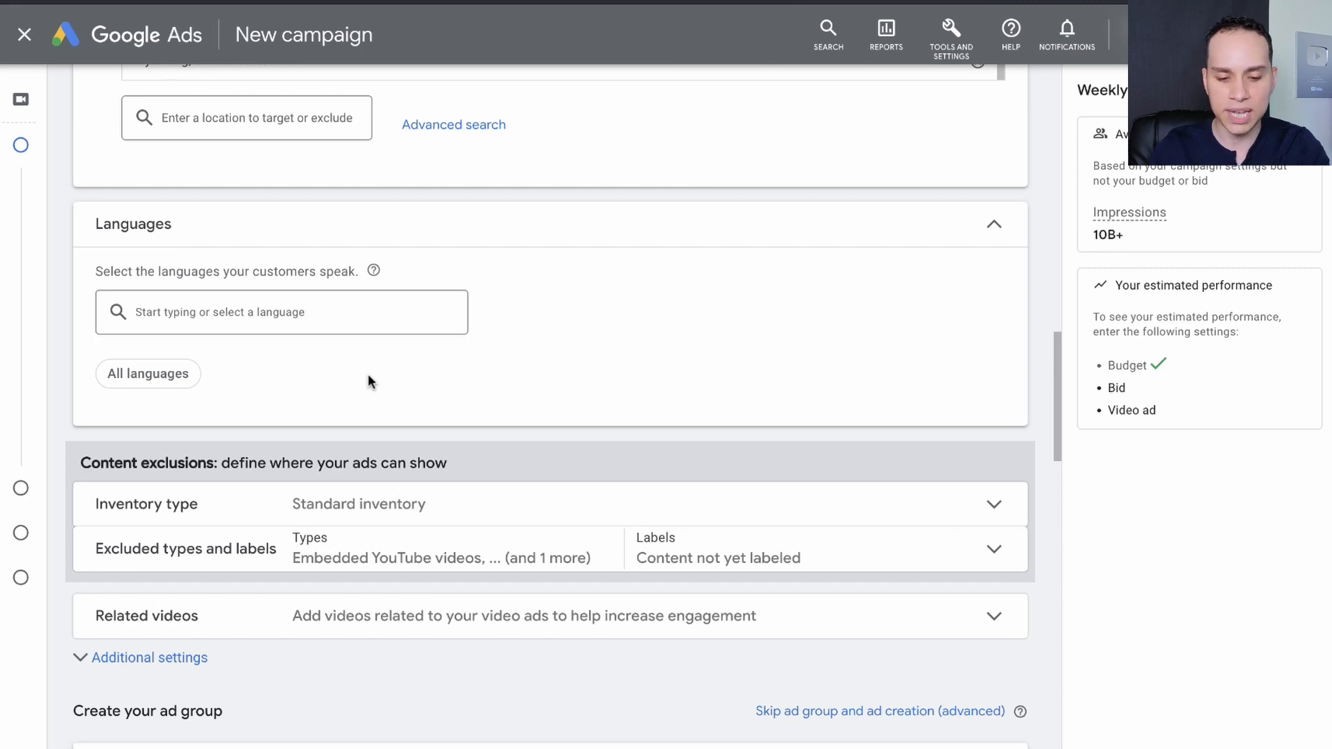
Set the content exclusions' inventory type to Expanded inventory.
{"action": "scroll", "coordinate": [369, 378], "scroll_direction": "down", "scroll_amount": 2}
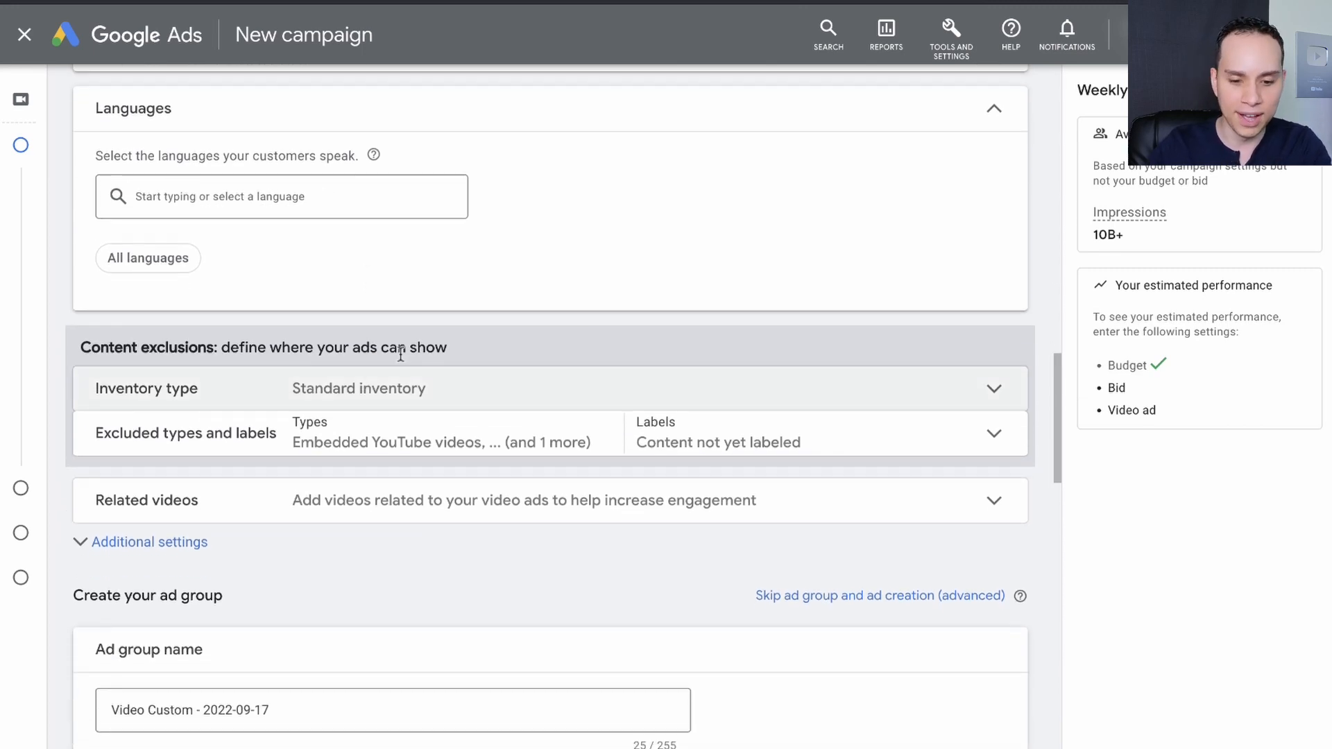
{"action": "left_click", "coordinate": [429, 399]}
{"action": "scroll", "coordinate": [426, 396], "scroll_direction": "down", "scroll_amount": 3}
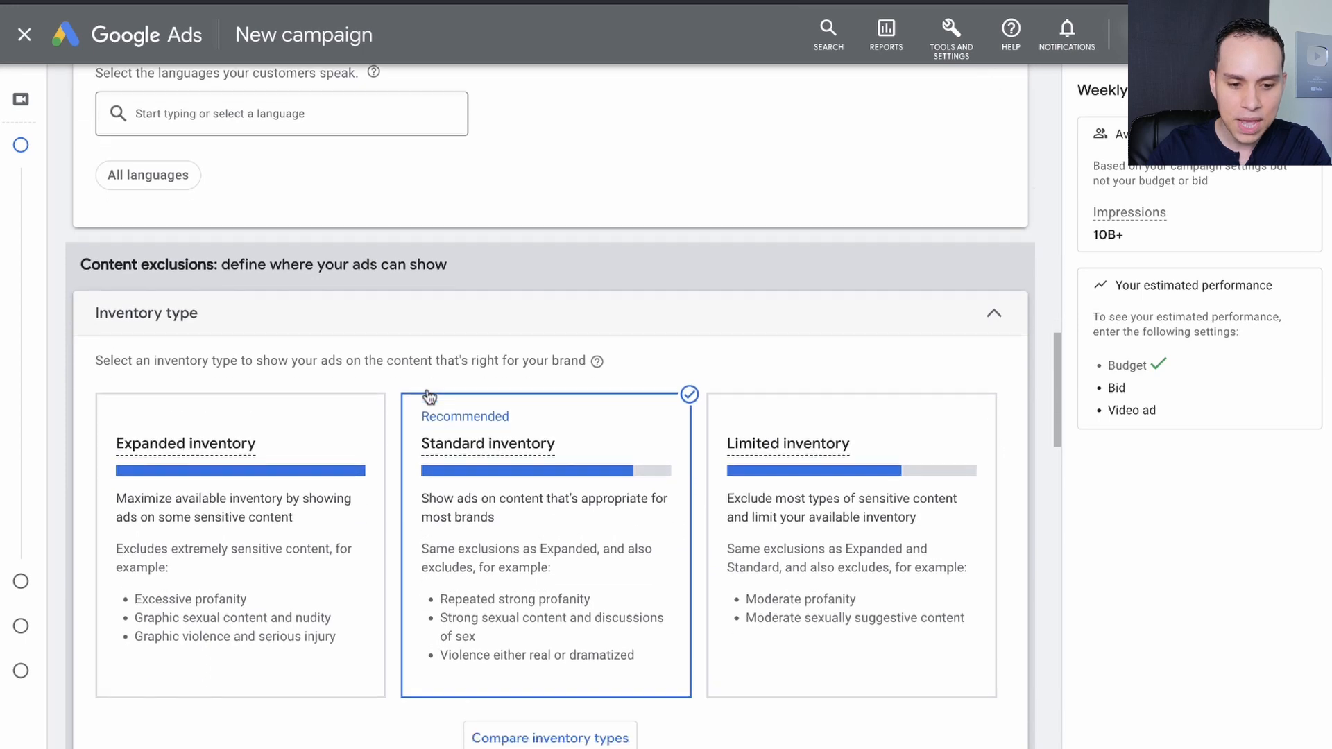
{"action": "left_click", "coordinate": [284, 385]}
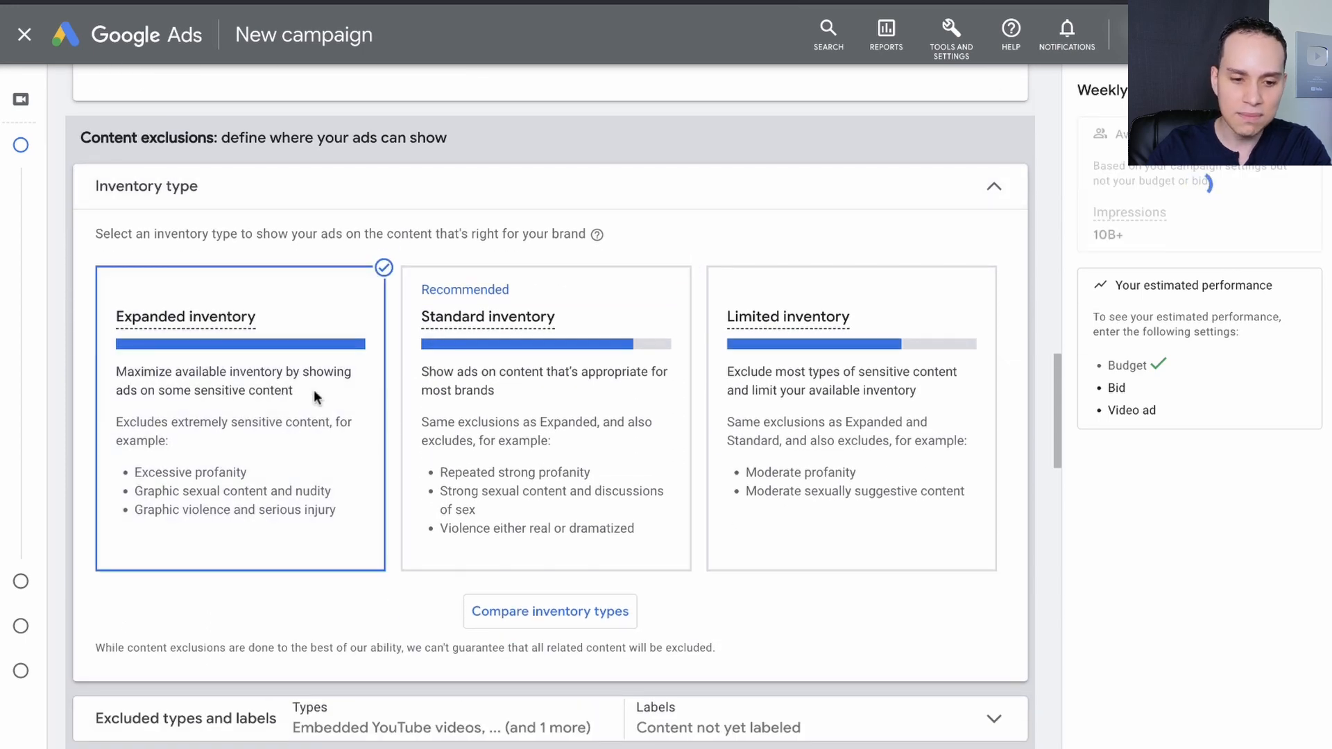
{"action": "scroll", "coordinate": [315, 397], "scroll_direction": "down", "scroll_amount": 1}
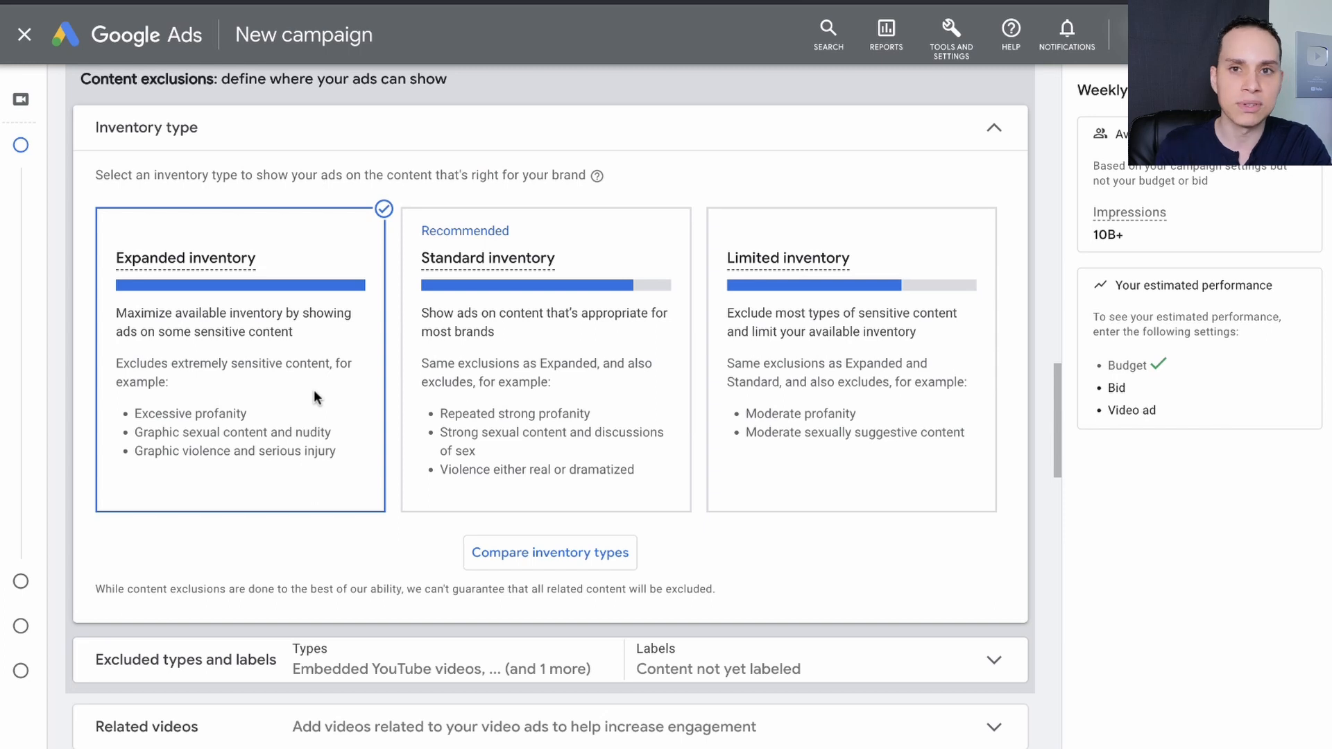
Remove the "Content not yet labeled" exclusion from the campaign's excluded digital content labels.
{"action": "scroll", "coordinate": [314, 395], "scroll_direction": "down", "scroll_amount": 4}
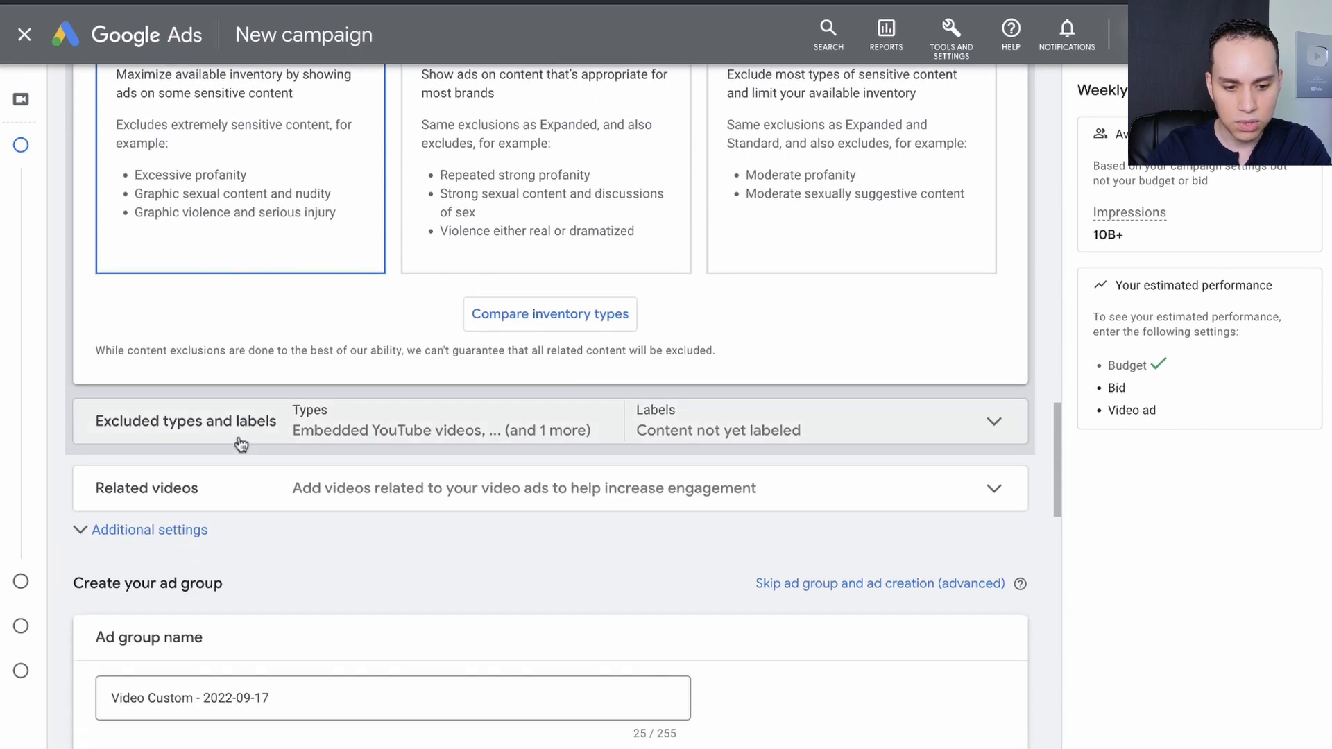
{"action": "left_click", "coordinate": [239, 430]}
{"action": "scroll", "coordinate": [484, 446], "scroll_direction": "down", "scroll_amount": 4}
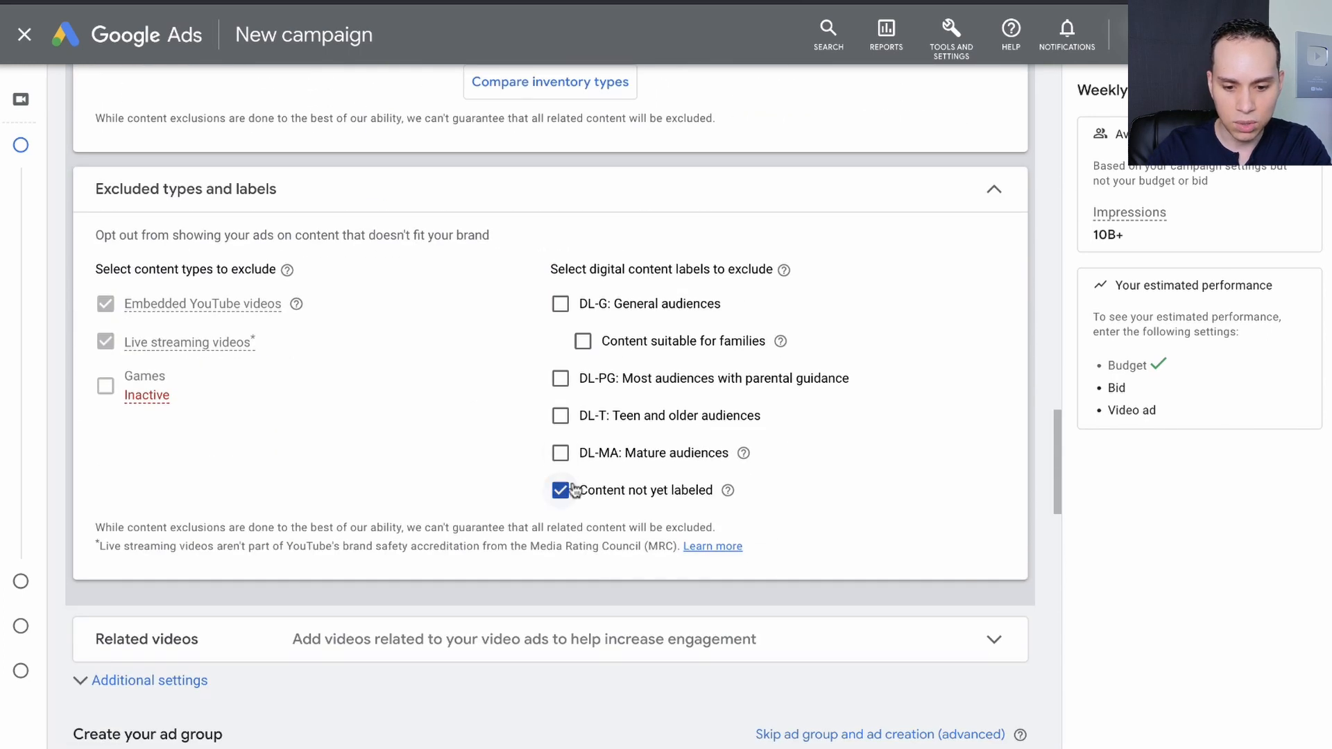
{"action": "left_click", "coordinate": [570, 501]}
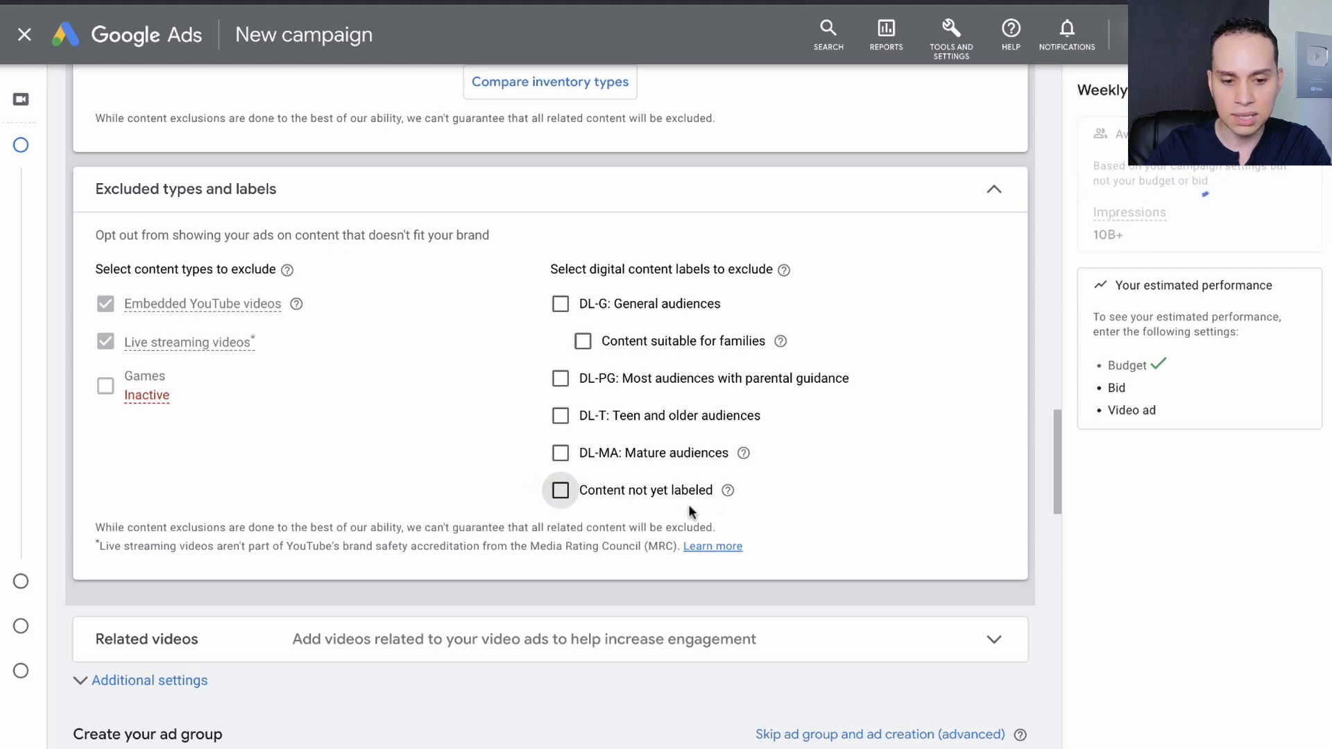
Compare the inventory type options with the excluded content types and labels.
{"action": "scroll", "coordinate": [677, 510], "scroll_direction": "up", "scroll_amount": 1}
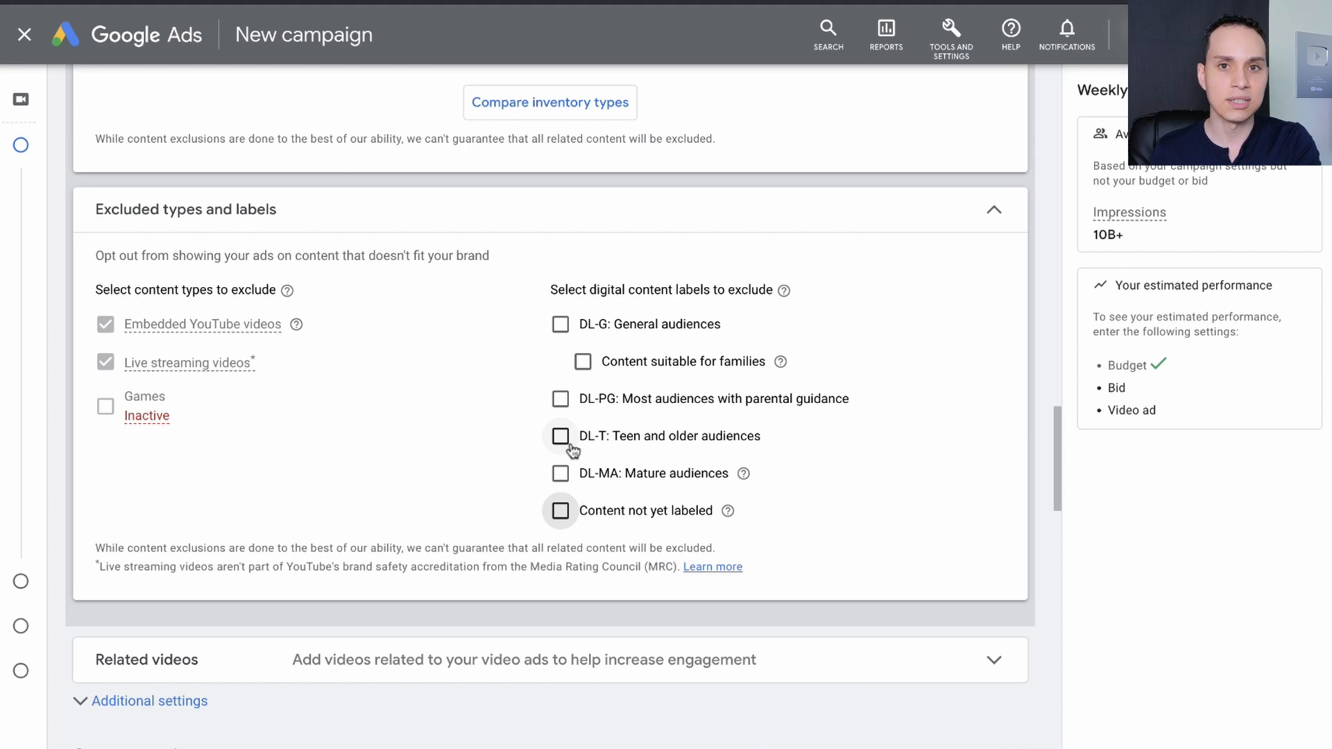
{"action": "scroll", "coordinate": [572, 450], "scroll_direction": "up", "scroll_amount": 6}
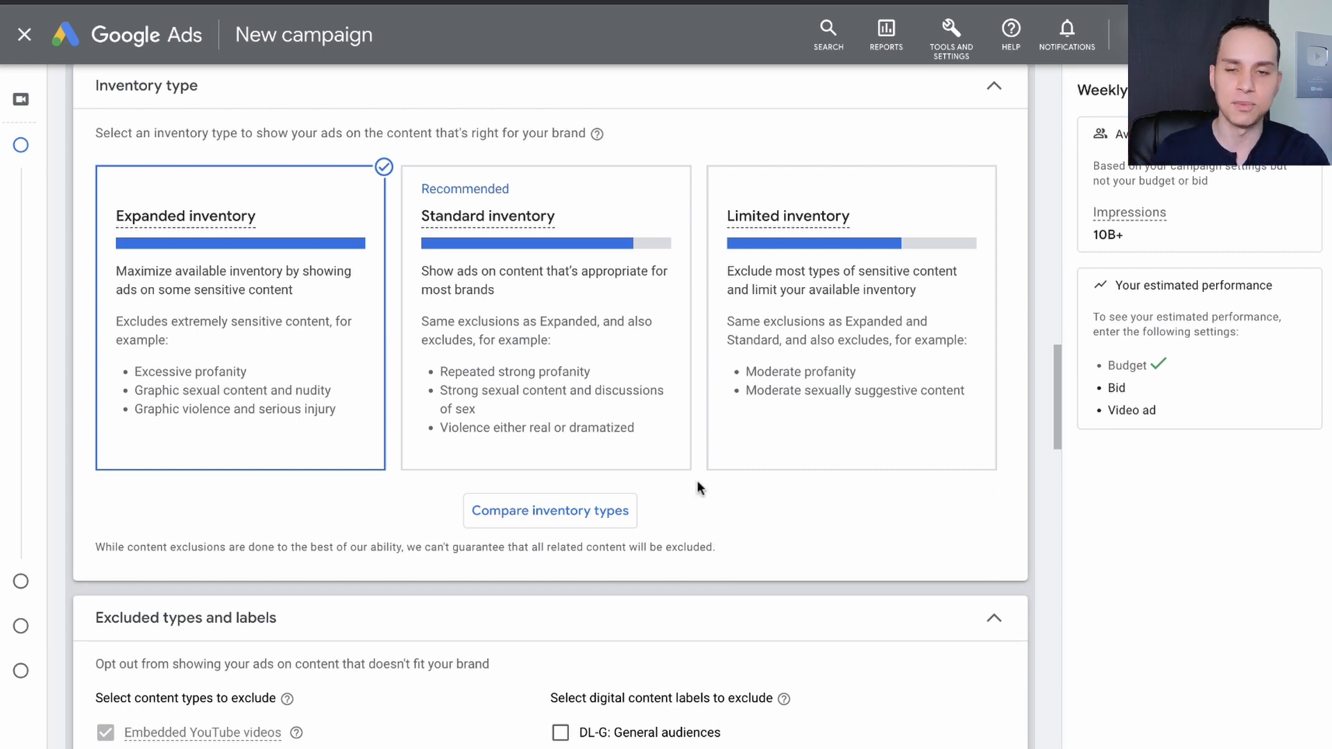
{"action": "scroll", "coordinate": [696, 487], "scroll_direction": "down", "scroll_amount": 1}
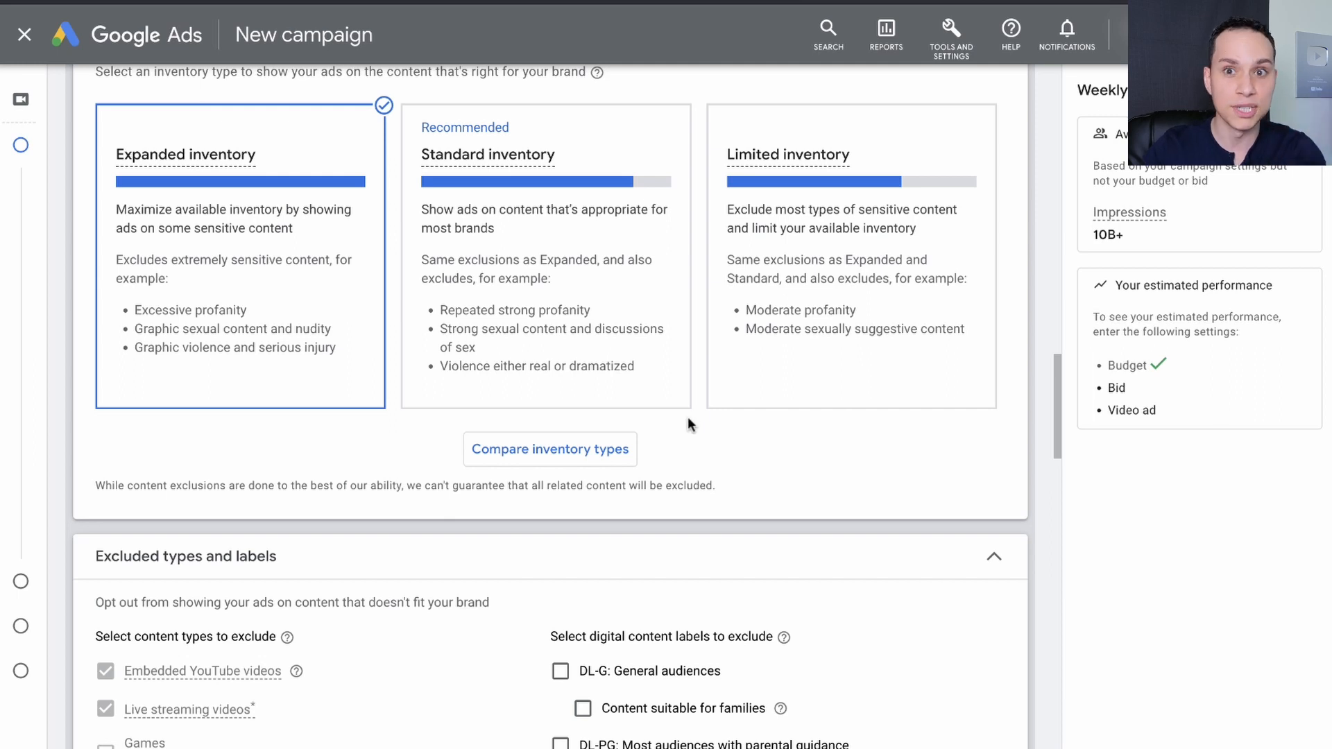
{"action": "scroll", "coordinate": [688, 423], "scroll_direction": "down", "scroll_amount": 7}
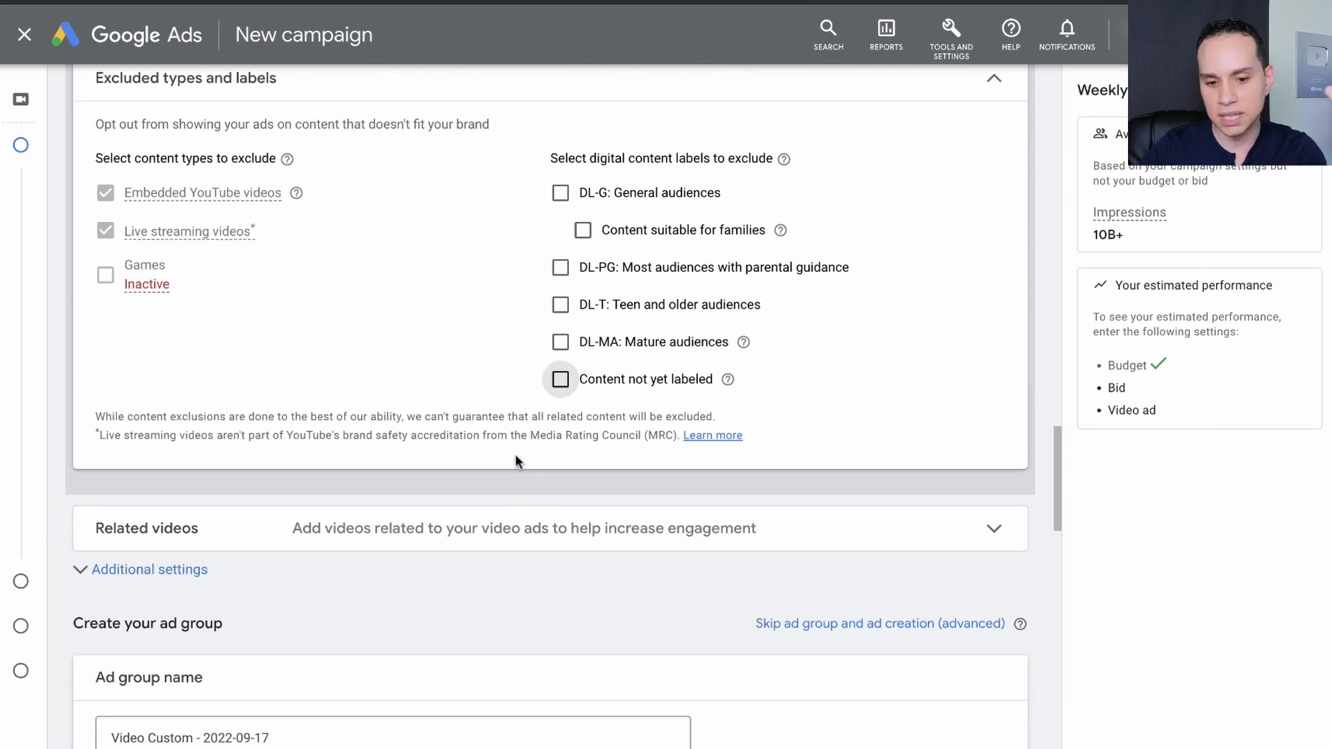
{"action": "scroll", "coordinate": [515, 454], "scroll_direction": "up", "scroll_amount": 6}
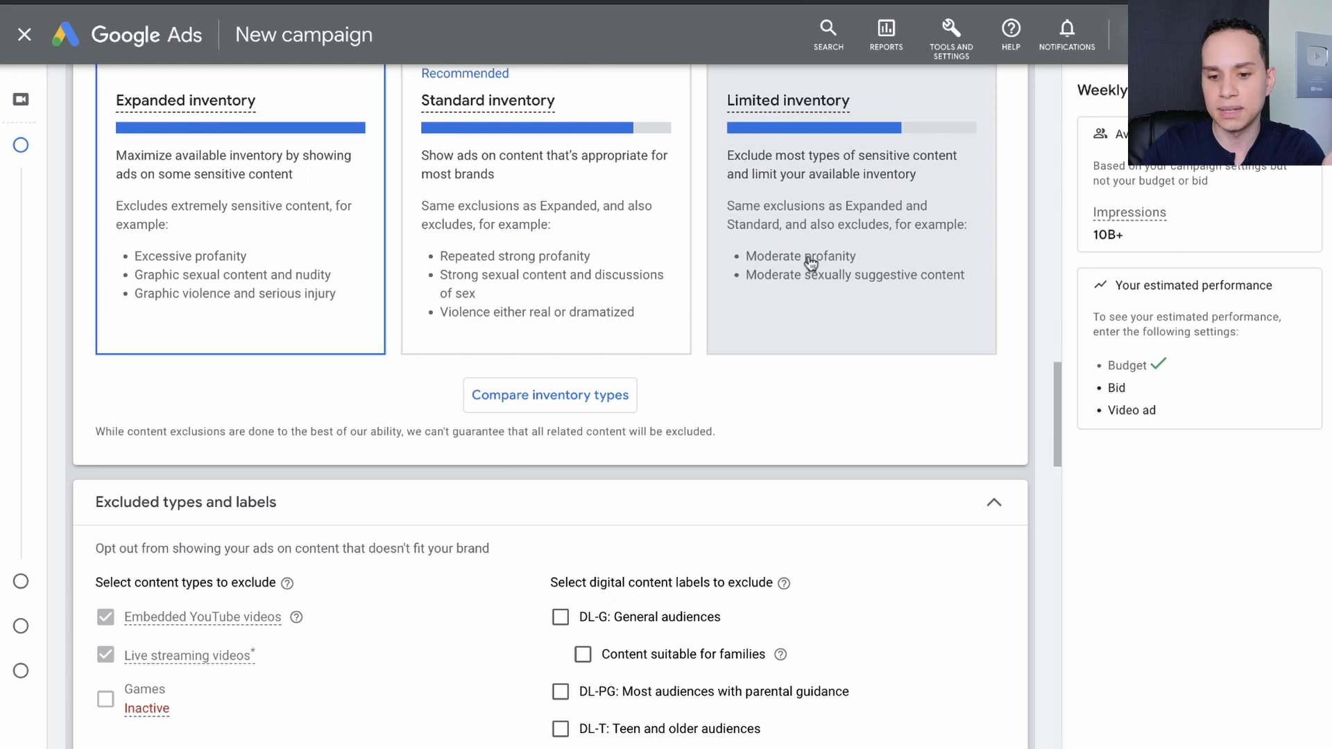
{"action": "scroll", "coordinate": [810, 262], "scroll_direction": "down", "scroll_amount": 8}
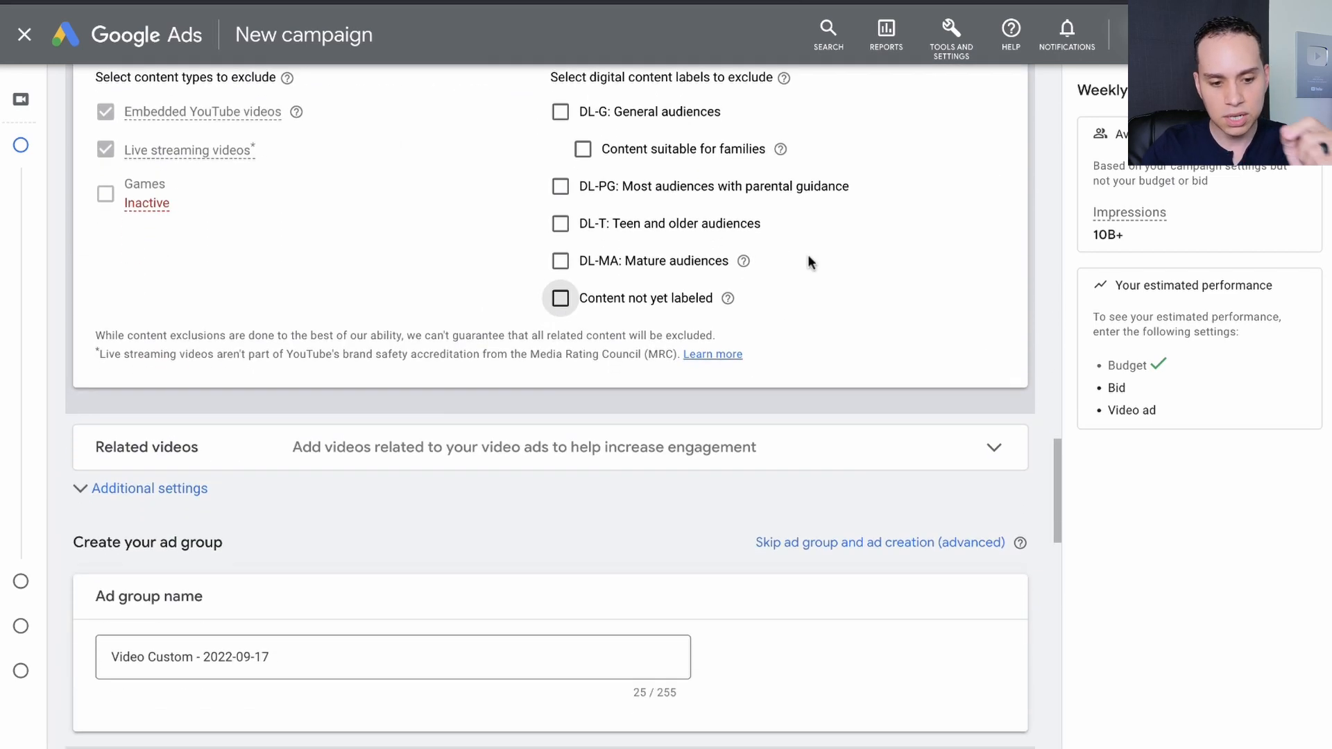
In the campaign's additional settings, set device targeting to specific devices with computers, mobile phones, tablets and TV screens included.
{"action": "left_click", "coordinate": [178, 472]}
{"action": "scroll", "coordinate": [176, 472], "scroll_direction": "down", "scroll_amount": 2}
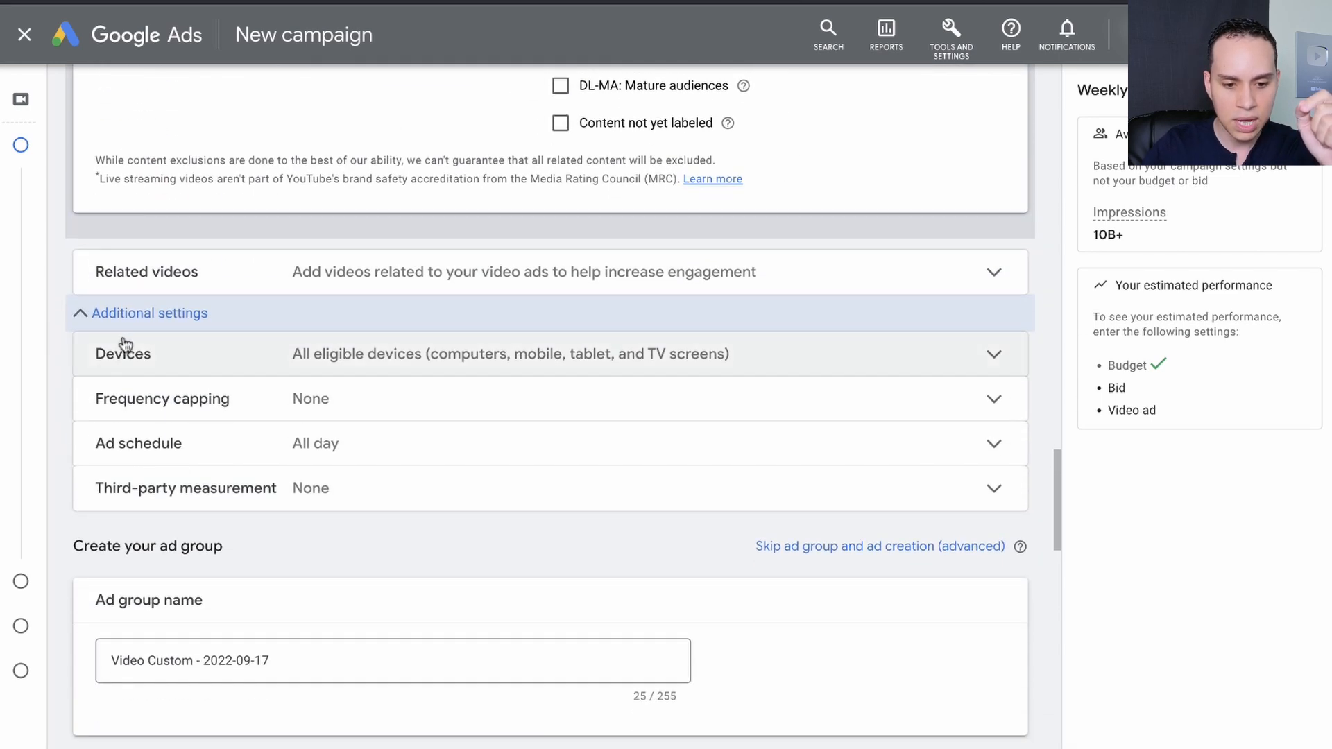
{"action": "left_click", "coordinate": [408, 363]}
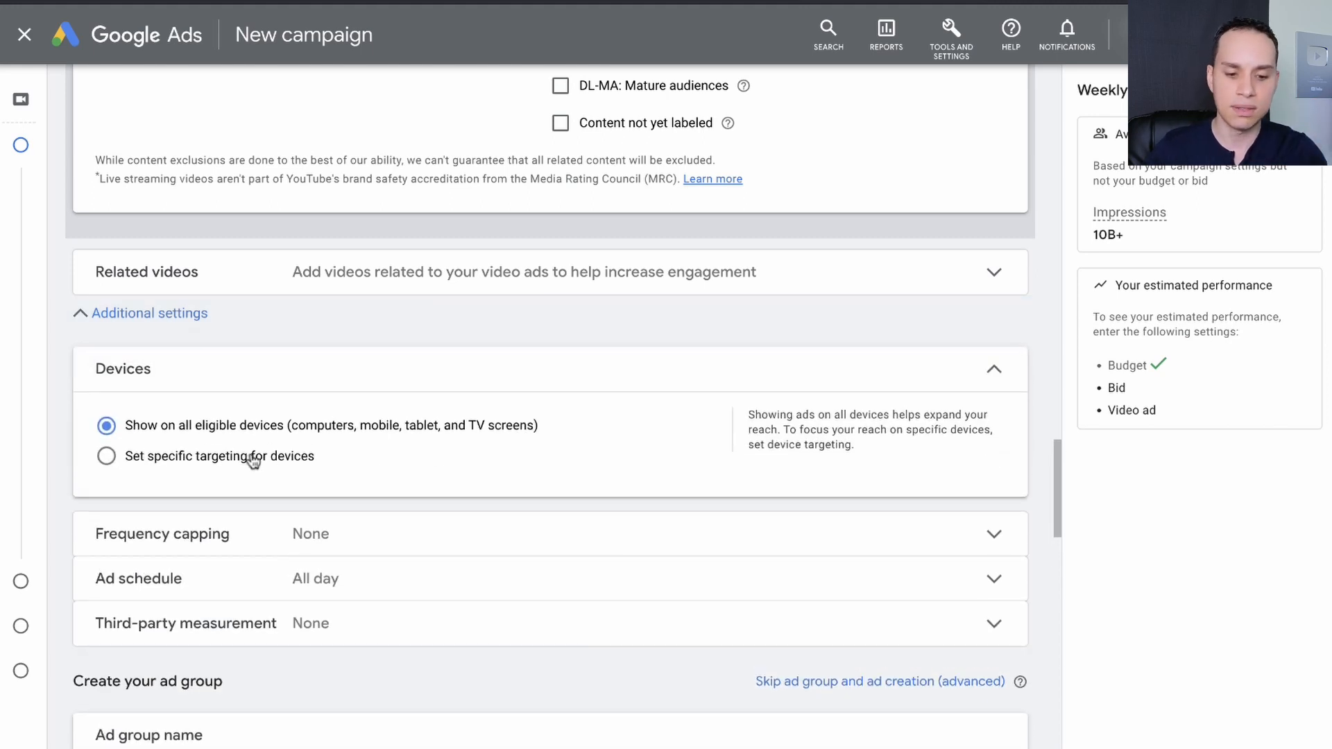
{"action": "left_click", "coordinate": [253, 458]}
{"action": "scroll", "coordinate": [249, 461], "scroll_direction": "down", "scroll_amount": 2}
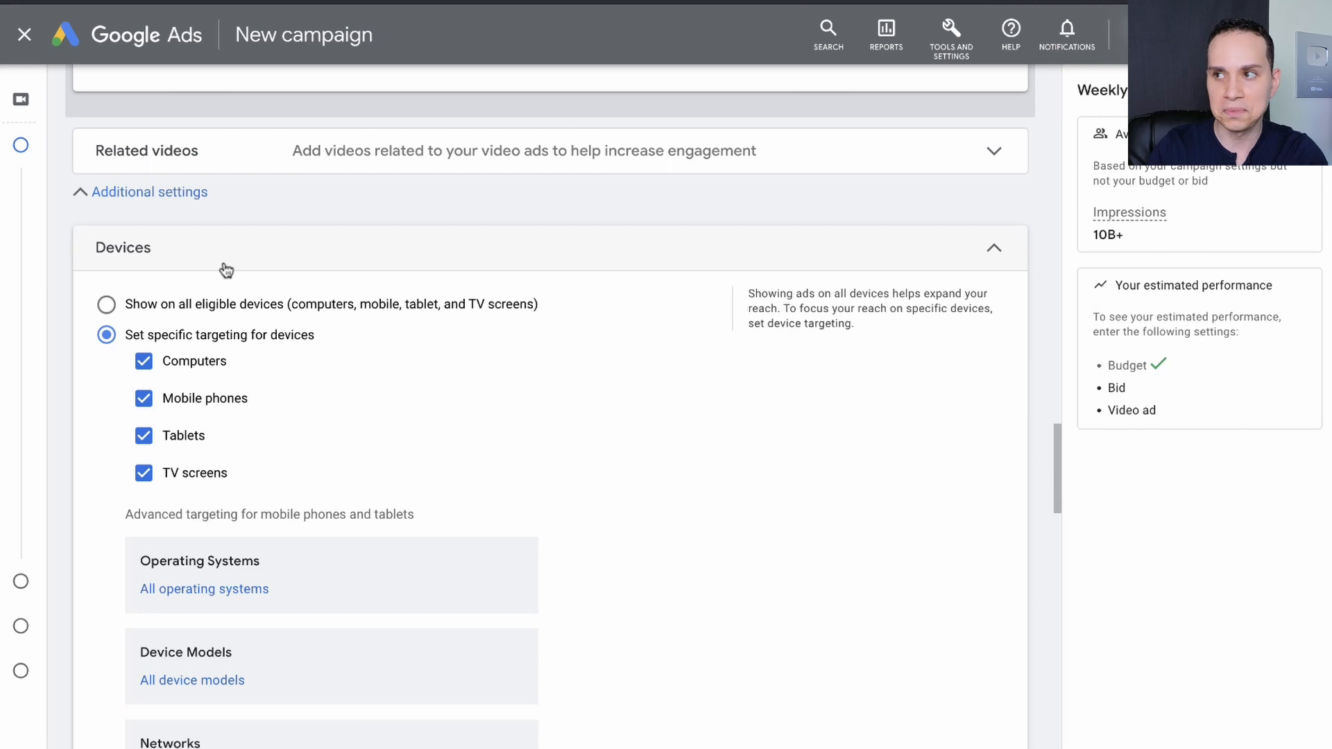
Skip ad group and ad creation, create the campaign and continue to it.
{"action": "scroll", "coordinate": [226, 271], "scroll_direction": "down", "scroll_amount": 9}
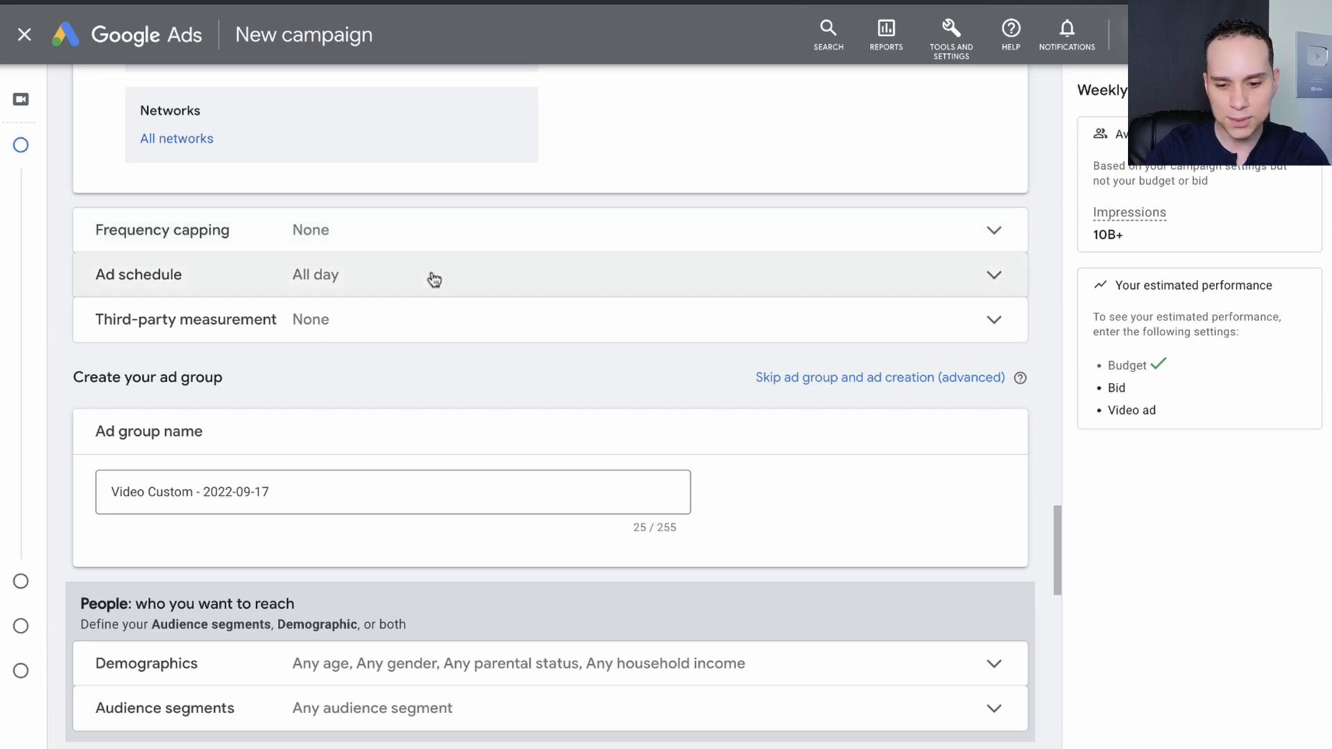
{"action": "scroll", "coordinate": [431, 277], "scroll_direction": "down", "scroll_amount": 1}
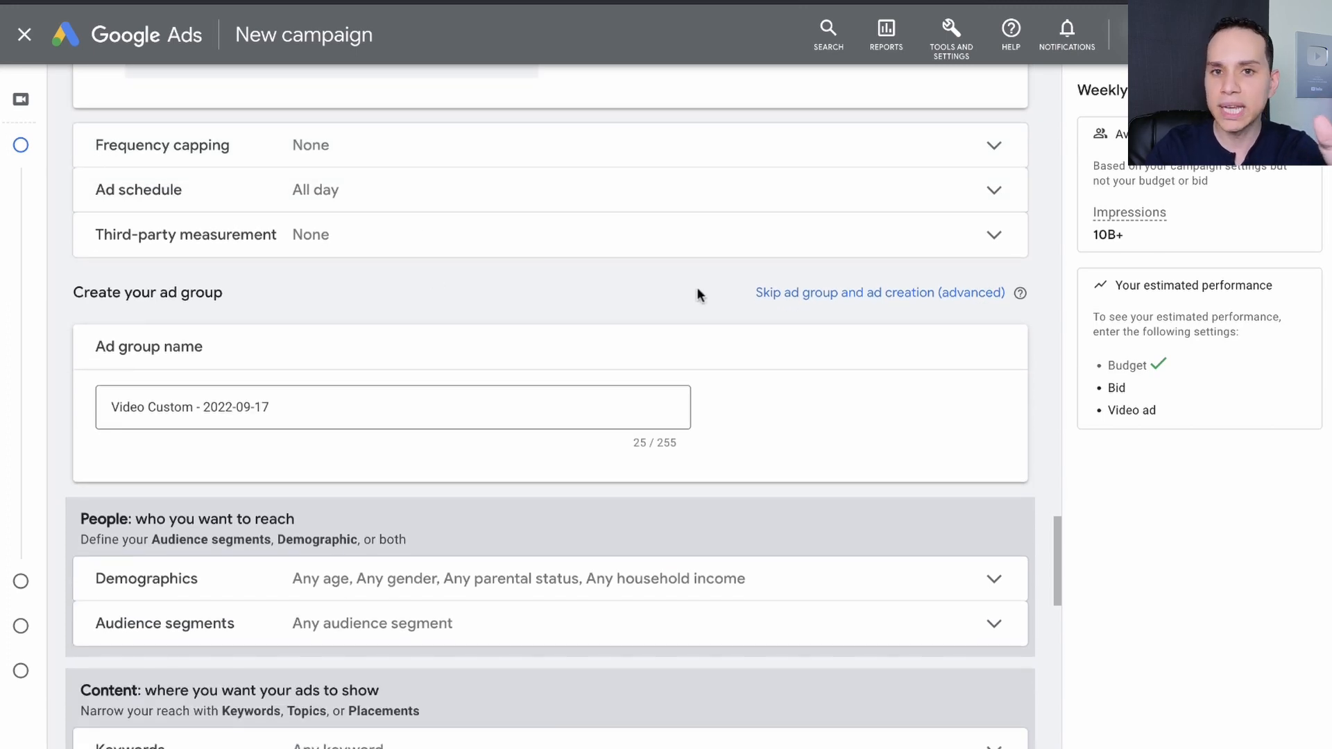
{"action": "left_click", "coordinate": [839, 295]}
{"action": "left_click", "coordinate": [852, 456]}
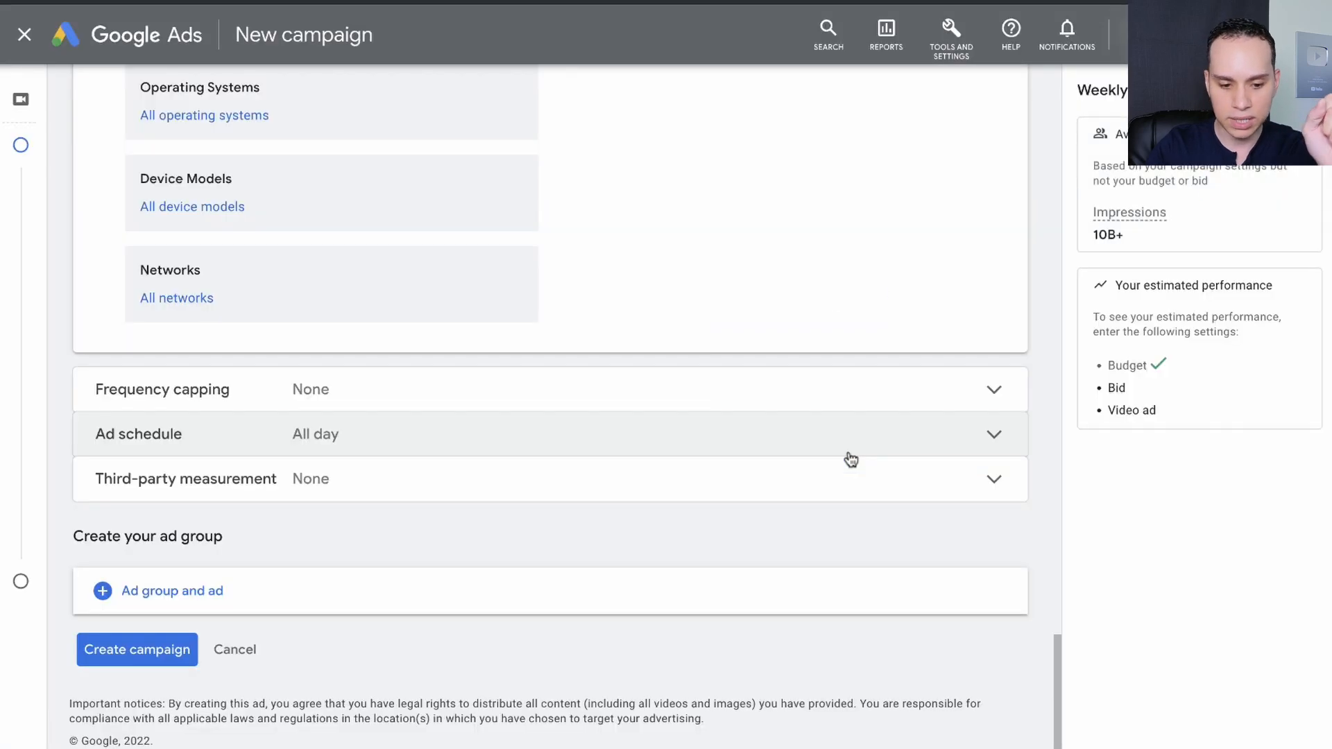
{"action": "left_click", "coordinate": [143, 649]}
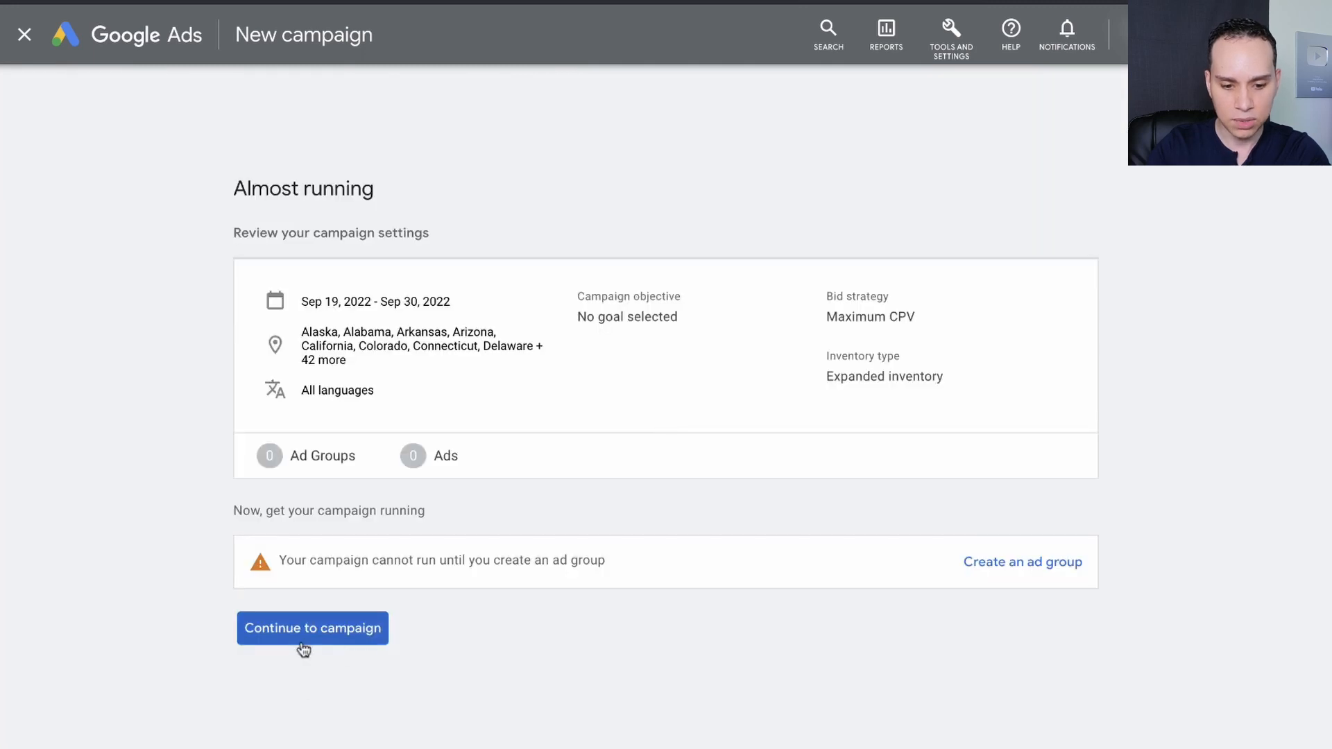
{"action": "left_click", "coordinate": [306, 628]}
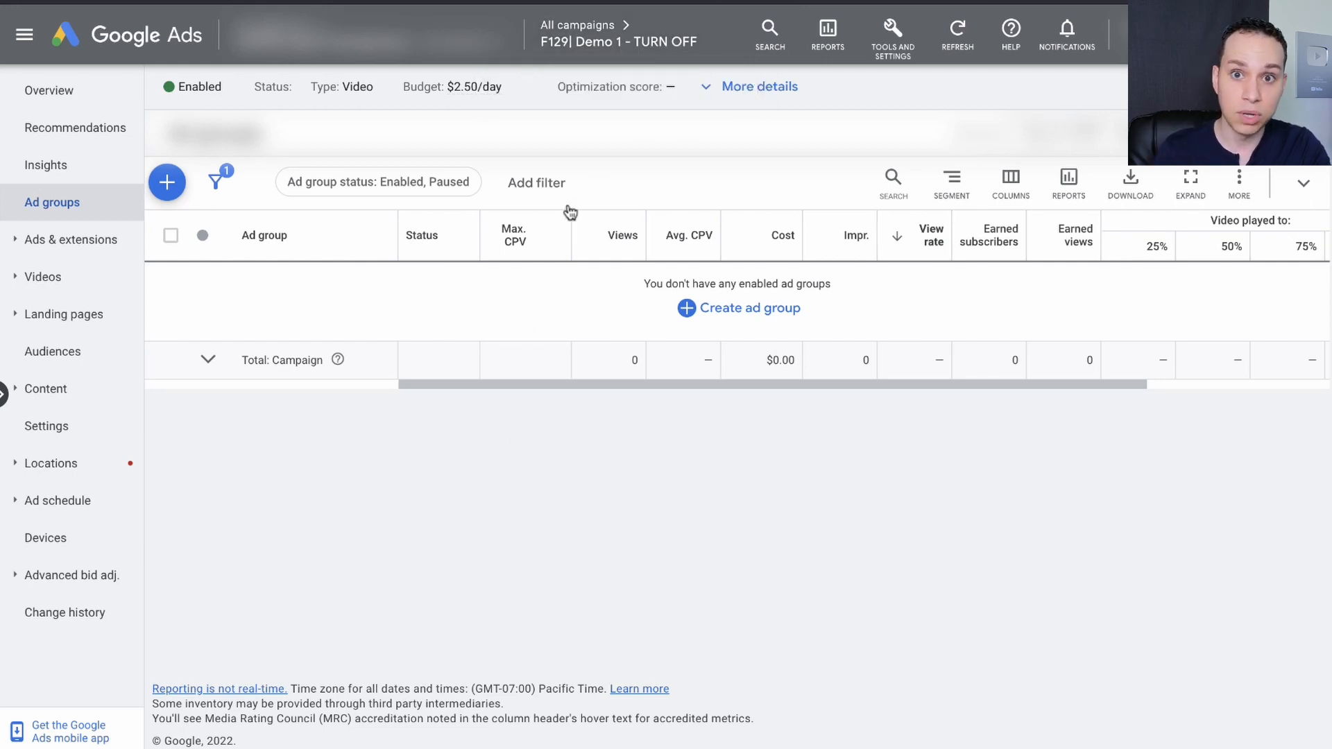
Start a new ad group in the campaign and name it "Chan: Neil Patel [1.1M]".
{"action": "left_click", "coordinate": [166, 183]}
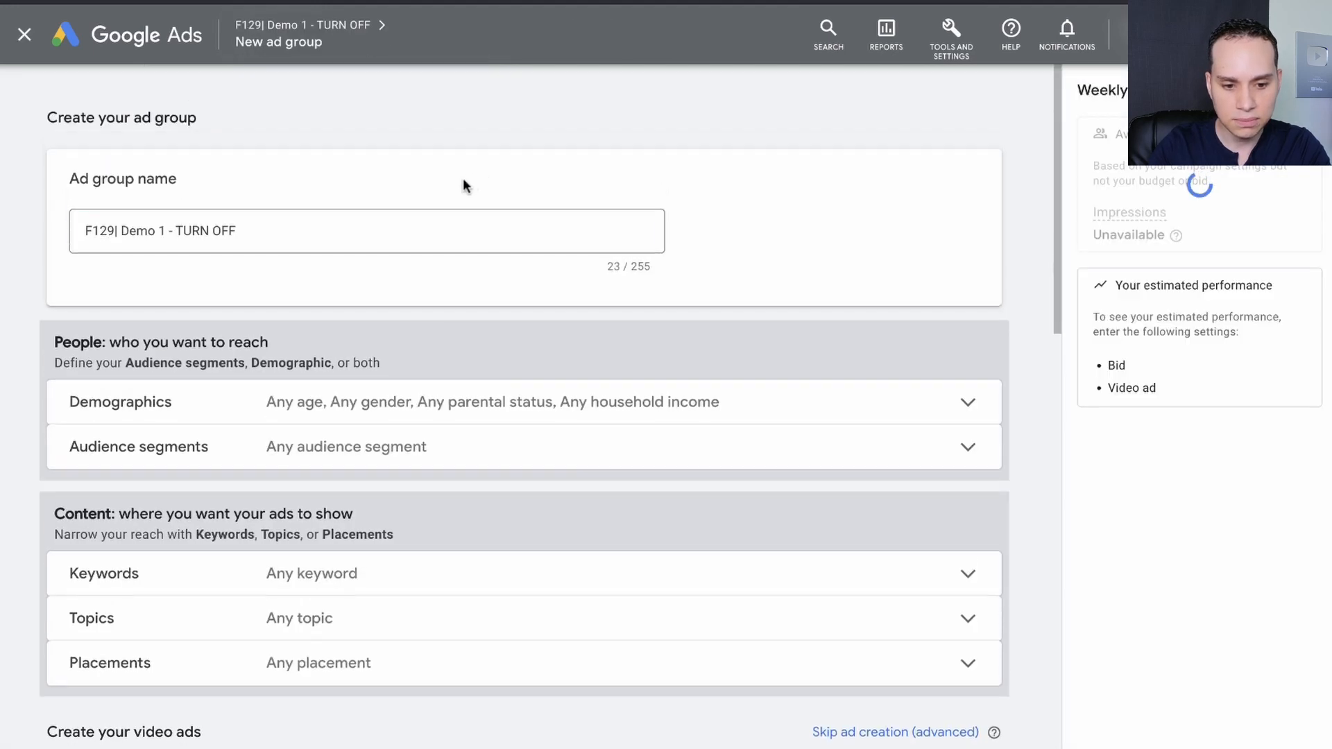
{"action": "triple_click", "coordinate": [254, 231]}
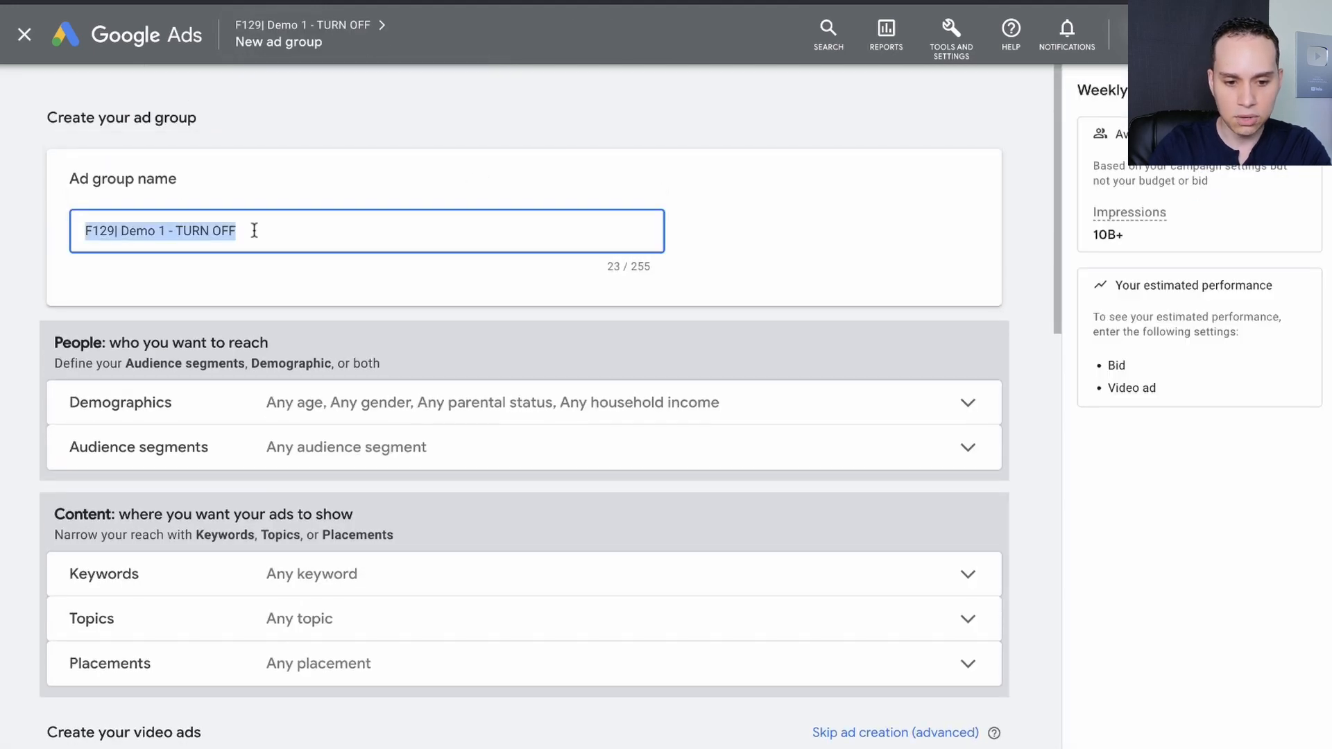
{"action": "type", "text": "Chan: Neil Patel [1.1M]"}
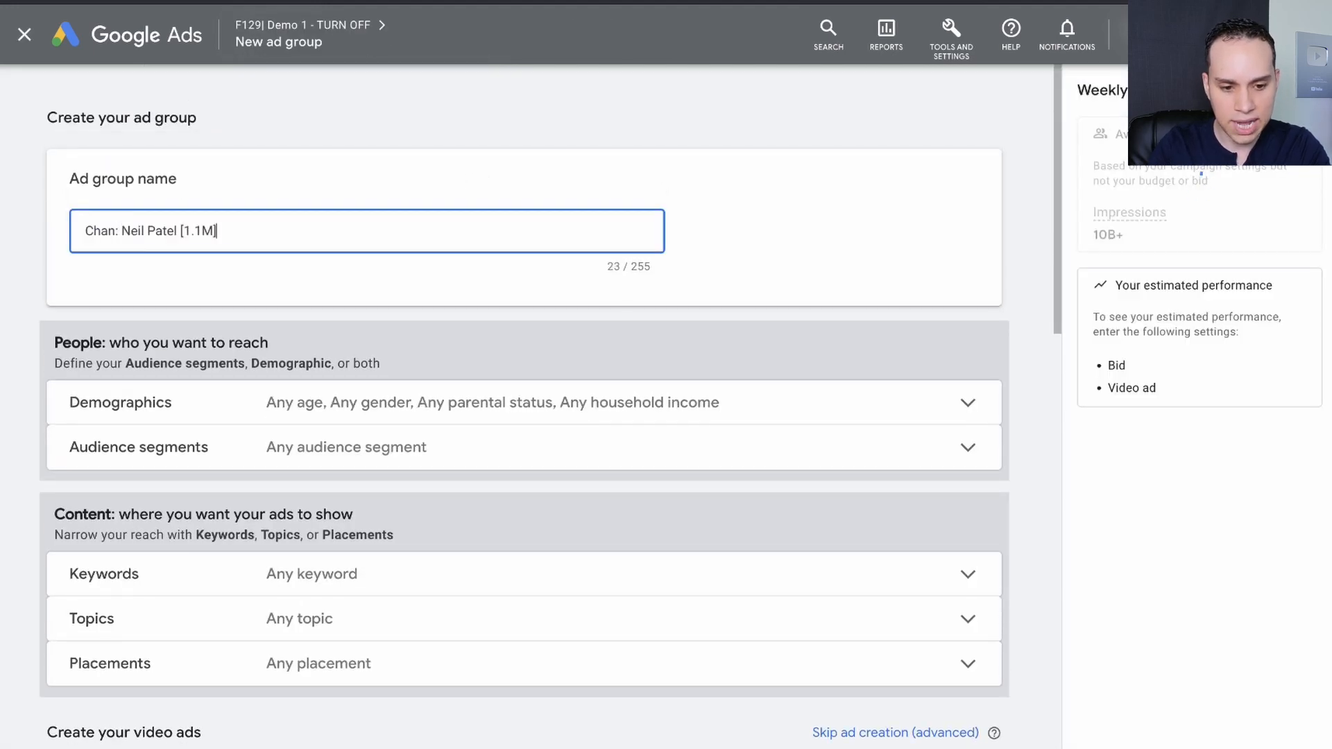
{"action": "left_click", "coordinate": [765, 221]}
Switch to the YouTube Ads Playbook document and review its lists of big, mid-size and small channels.
{"action": "key", "text": "ctrl+Right"}
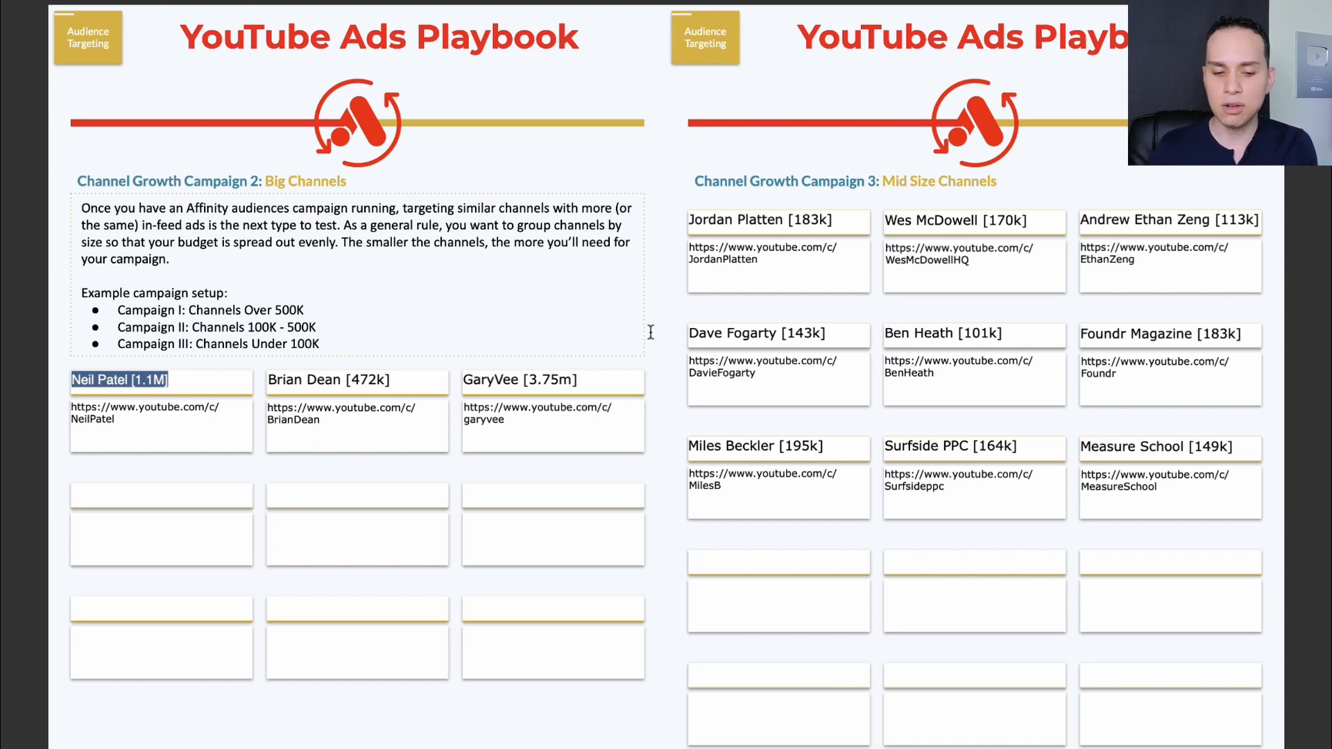
{"action": "left_click", "coordinate": [349, 234]}
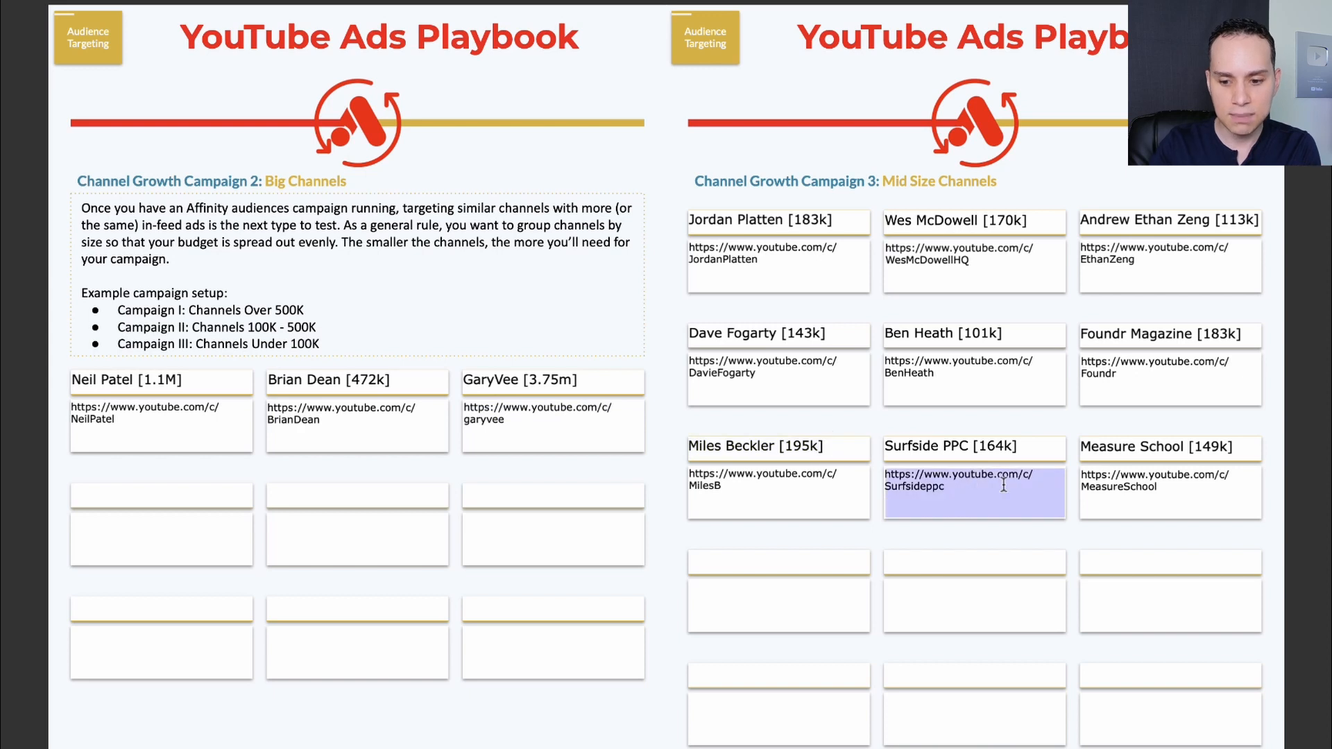
{"action": "scroll", "coordinate": [1004, 485], "scroll_direction": "down", "scroll_amount": 3}
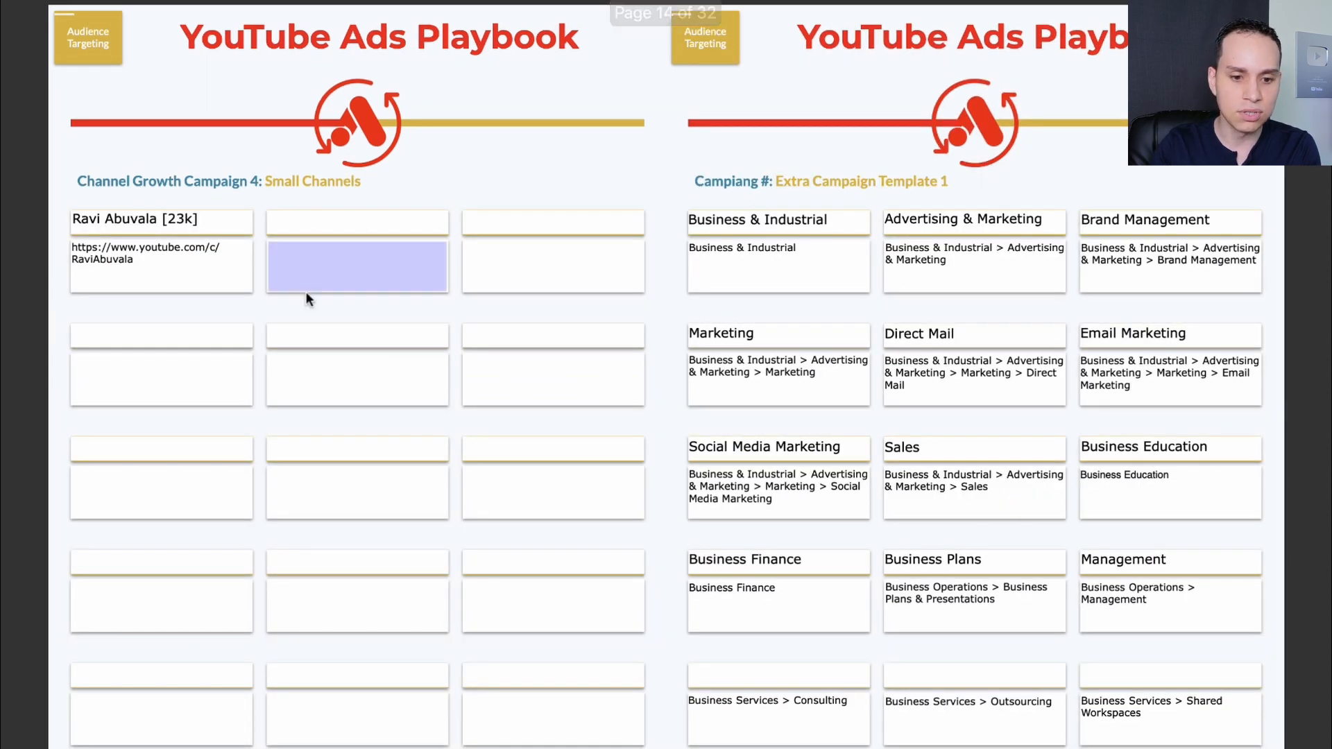
{"action": "scroll", "coordinate": [386, 326], "scroll_direction": "up", "scroll_amount": 3}
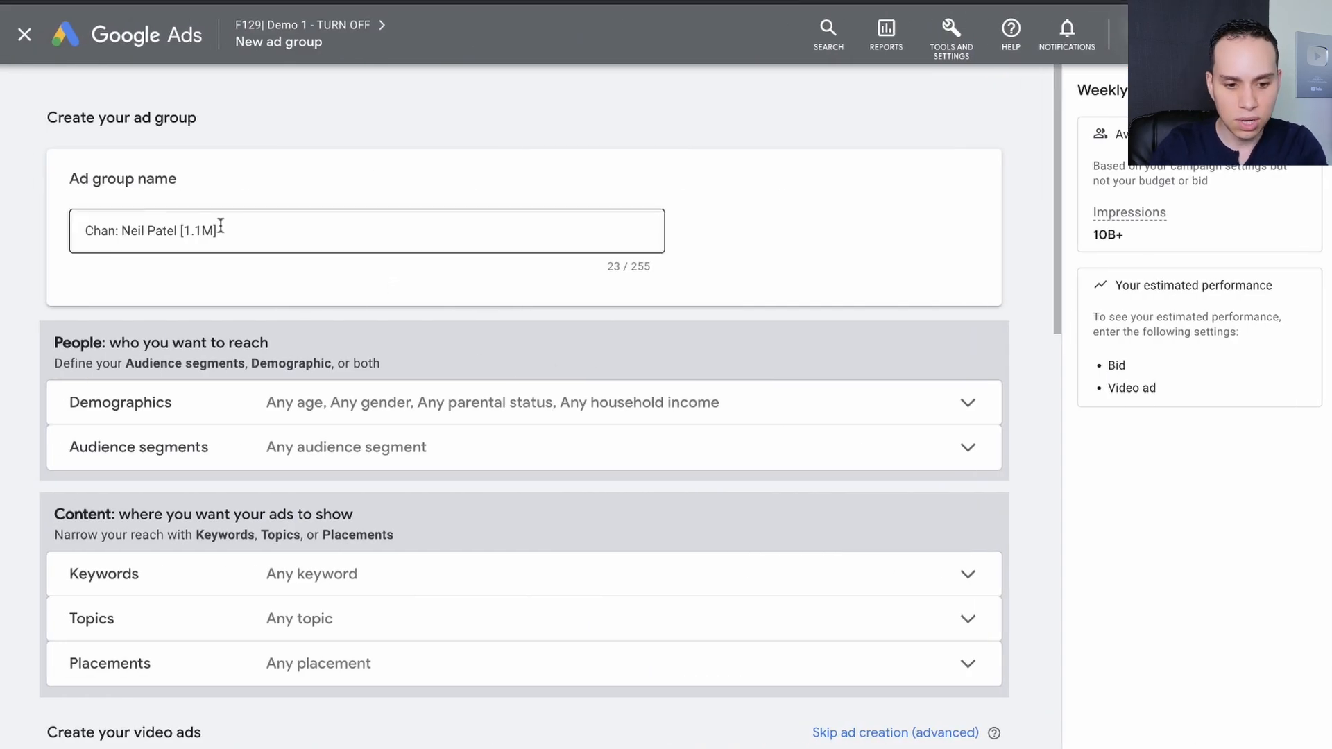
In Google Ads, search the ad group's placements for "Neil Patel" and add the Neil Patel YouTube channel as a placement.
{"action": "scroll", "coordinate": [277, 236], "scroll_direction": "down", "scroll_amount": 2}
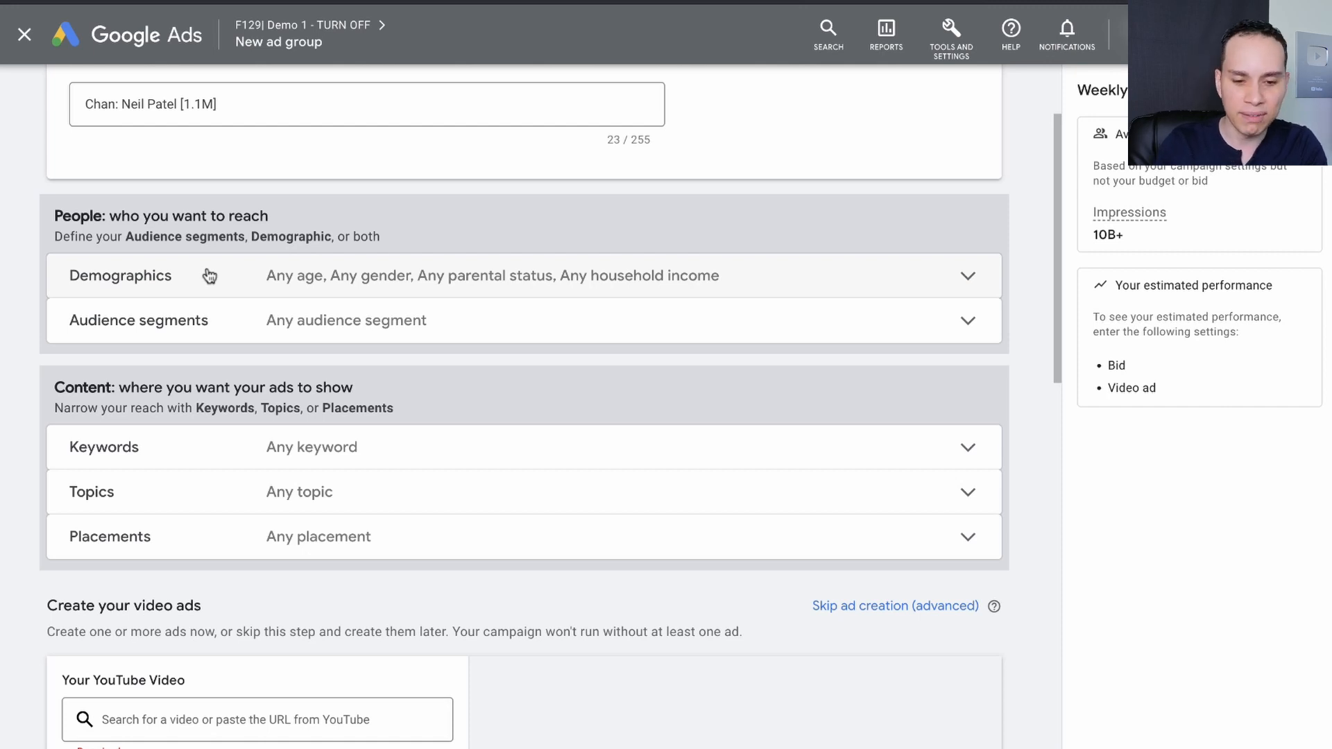
{"action": "scroll", "coordinate": [209, 276], "scroll_direction": "down", "scroll_amount": 1}
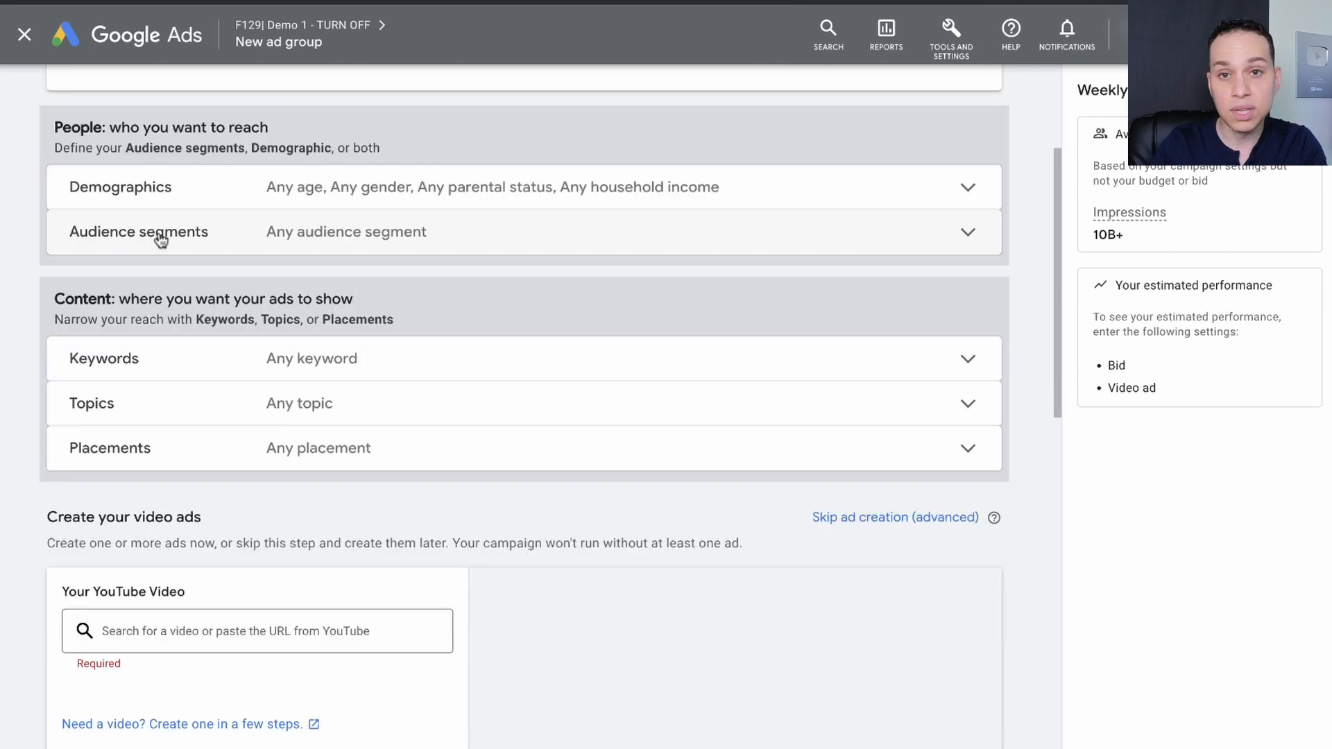
{"action": "left_click", "coordinate": [140, 448]}
{"action": "scroll", "coordinate": [371, 467], "scroll_direction": "down", "scroll_amount": 2}
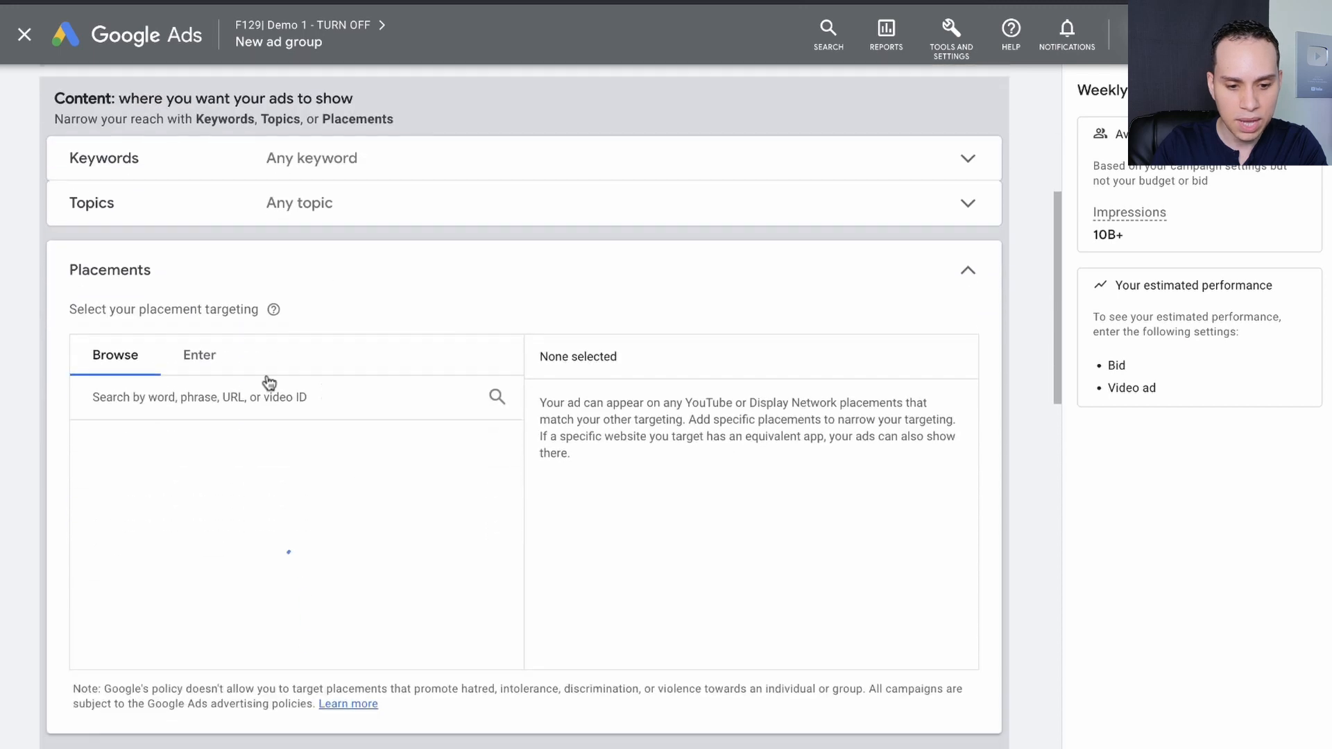
{"action": "scroll", "coordinate": [351, 360], "scroll_direction": "down", "scroll_amount": 1}
{"action": "left_click", "coordinate": [273, 310]}
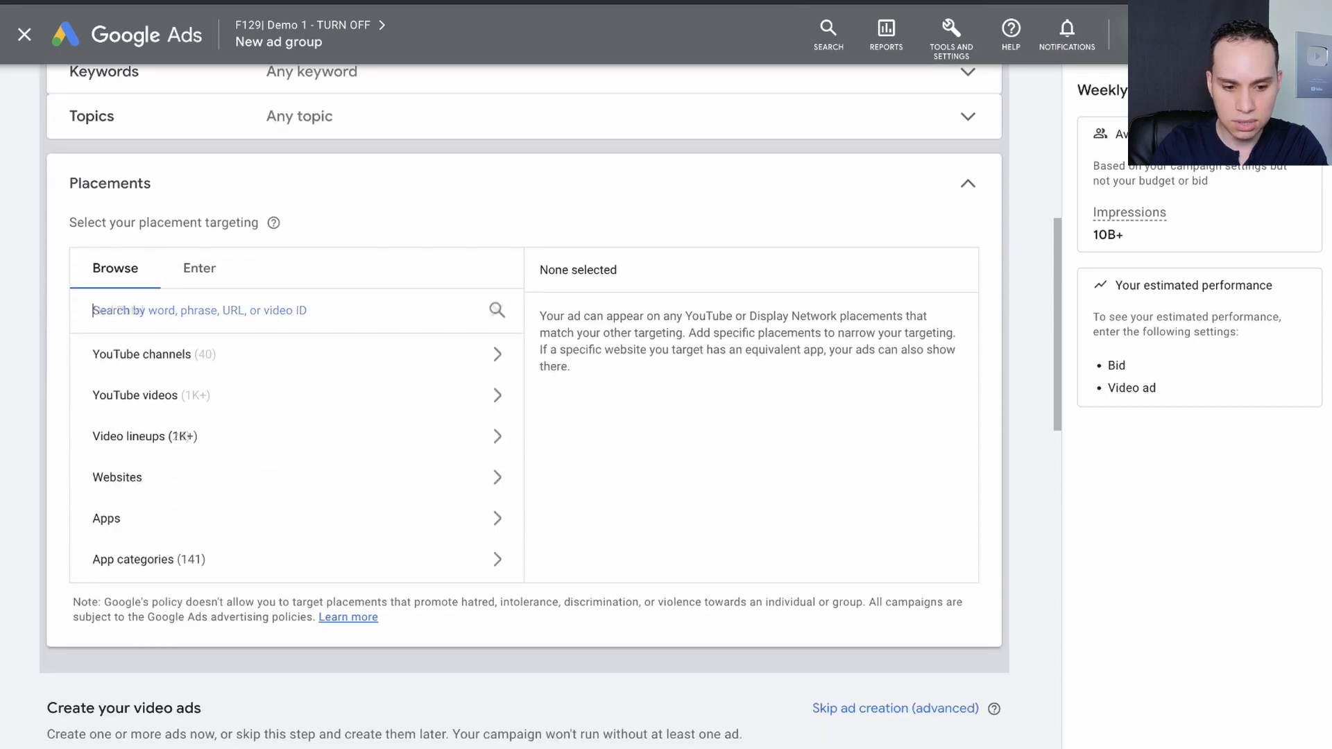
{"action": "type", "text": "Neil Patel"}
{"action": "left_click", "coordinate": [135, 356]}
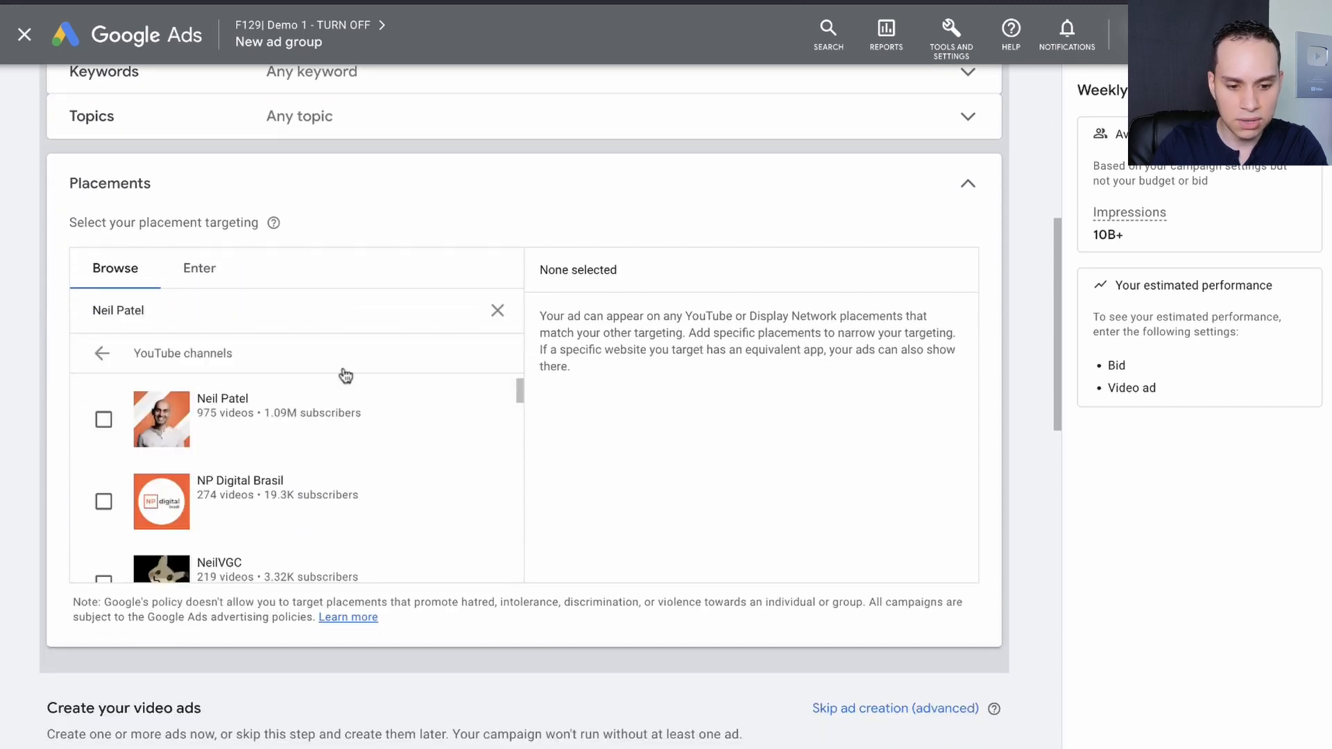
{"action": "left_click", "coordinate": [103, 420]}
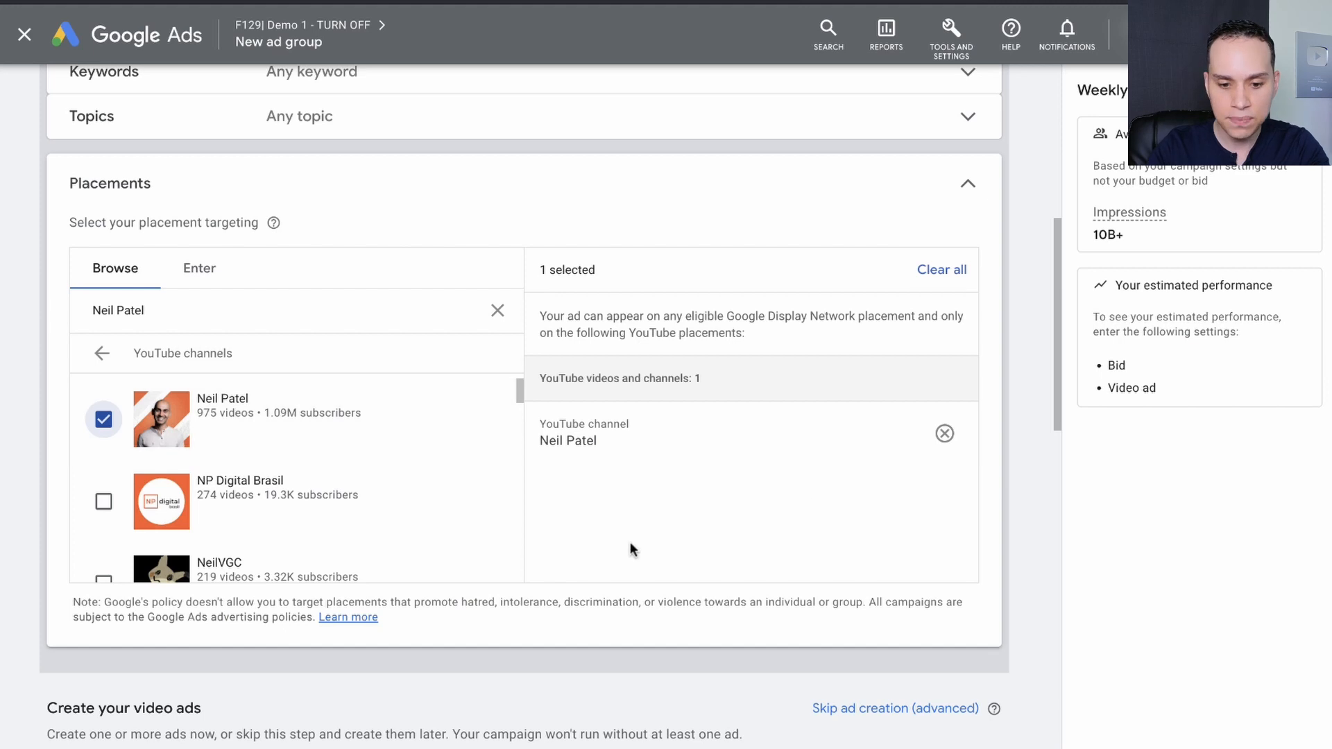
Review the new ad group's name, audience and content targeting, down to the video ad creation section.
{"action": "scroll", "coordinate": [660, 512], "scroll_direction": "down", "scroll_amount": 1}
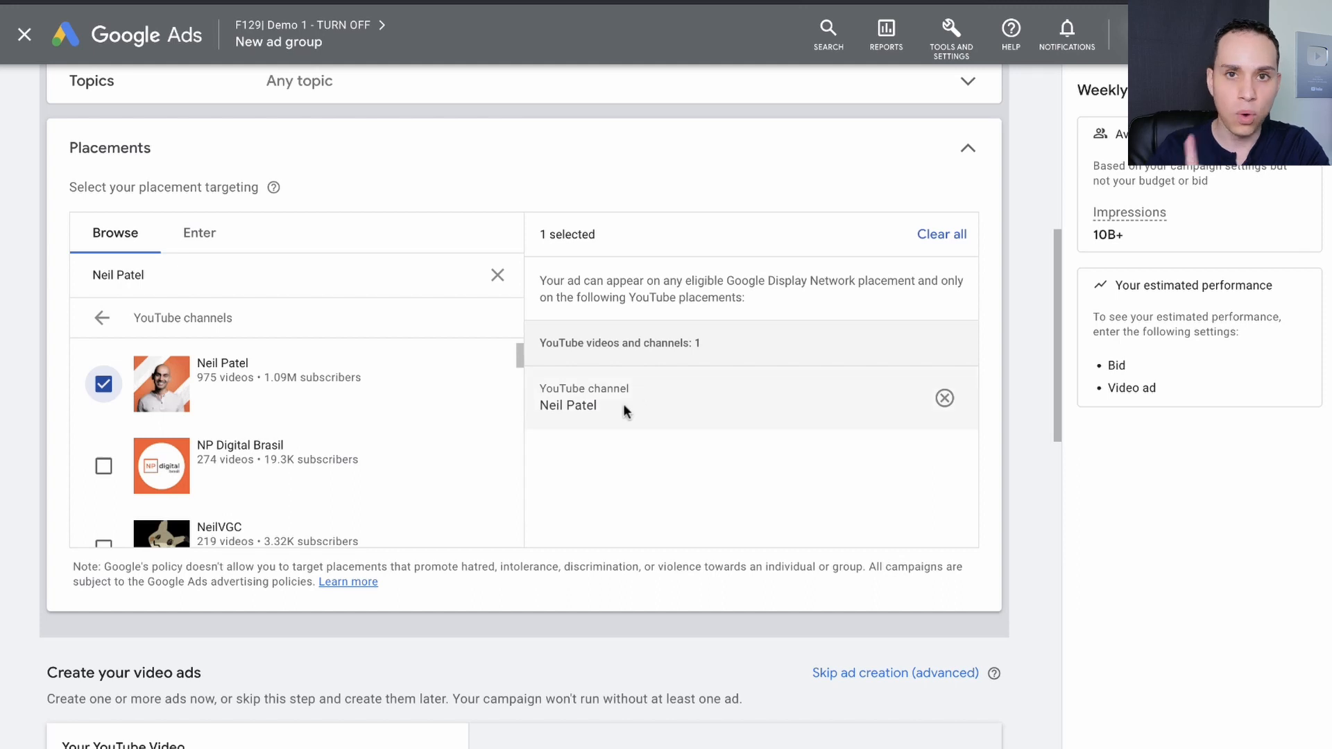
{"action": "scroll", "coordinate": [623, 404], "scroll_direction": "up", "scroll_amount": 7}
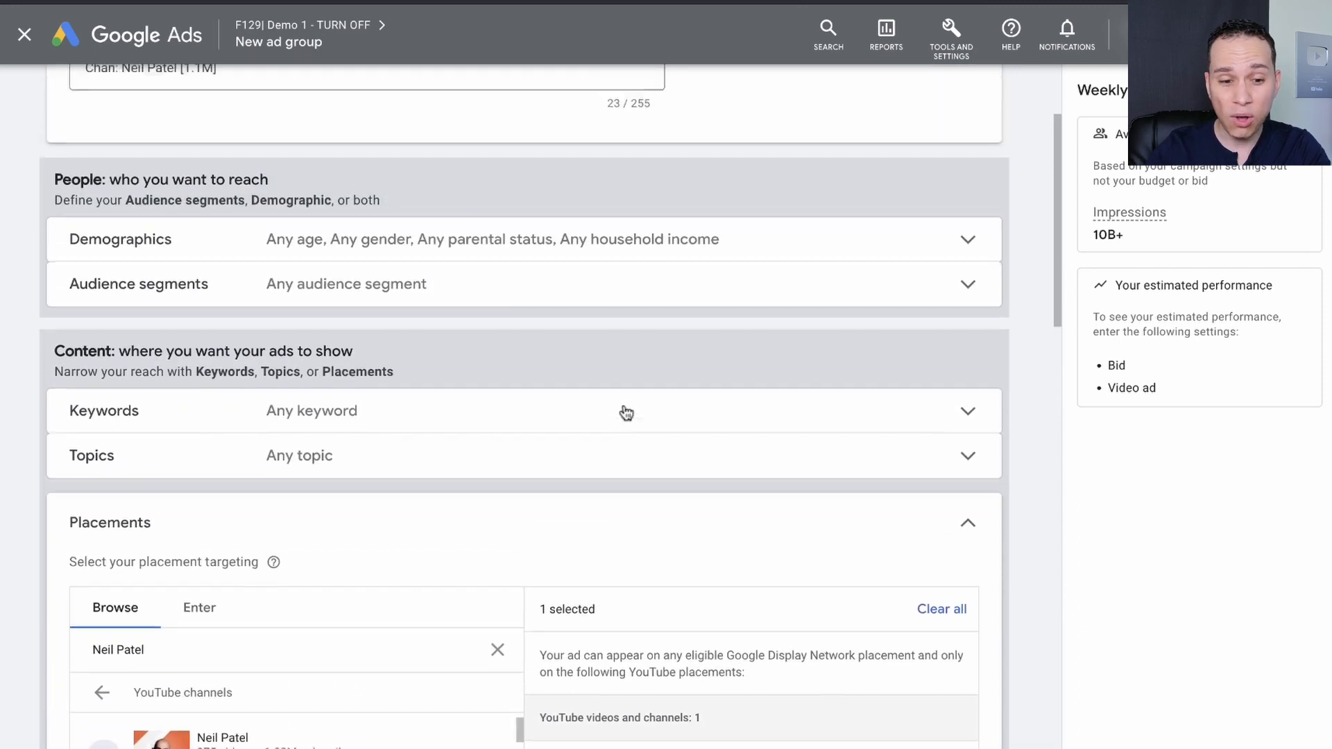
{"action": "scroll", "coordinate": [627, 413], "scroll_direction": "up", "scroll_amount": 1}
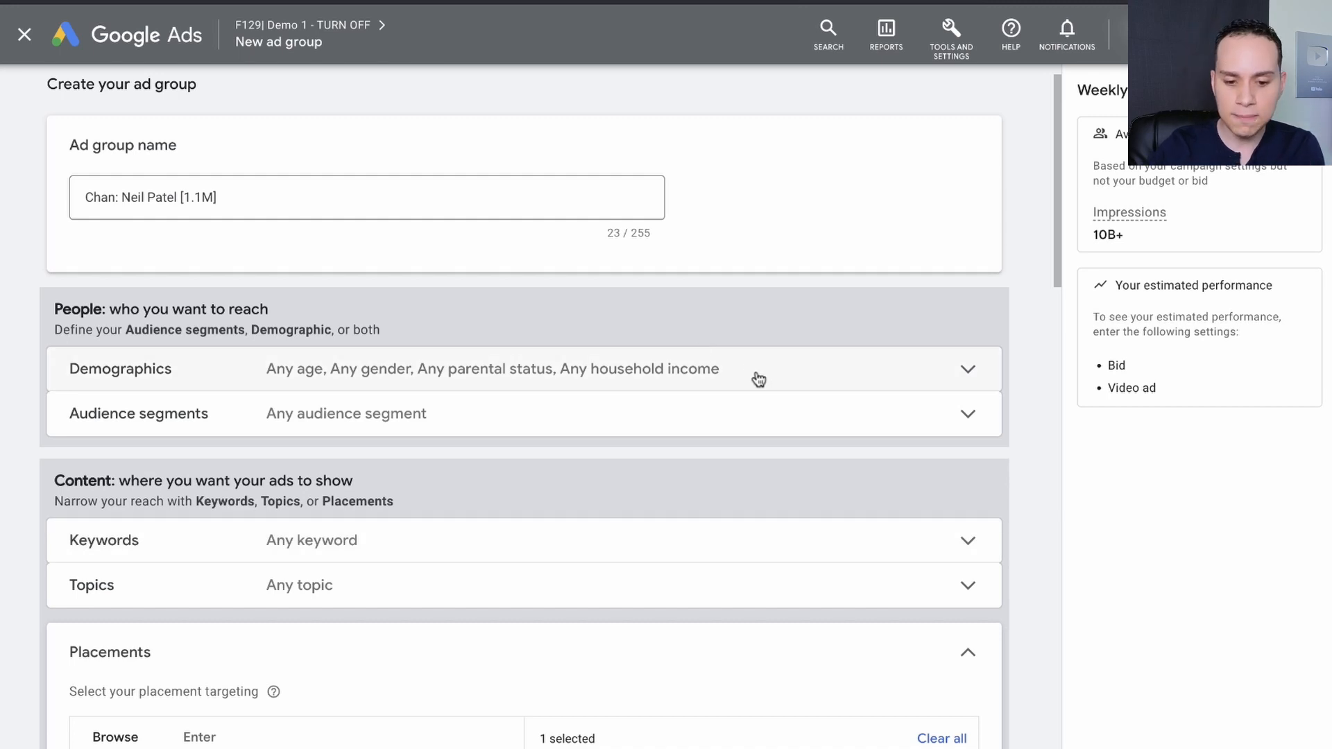
{"action": "scroll", "coordinate": [758, 378], "scroll_direction": "down", "scroll_amount": 8}
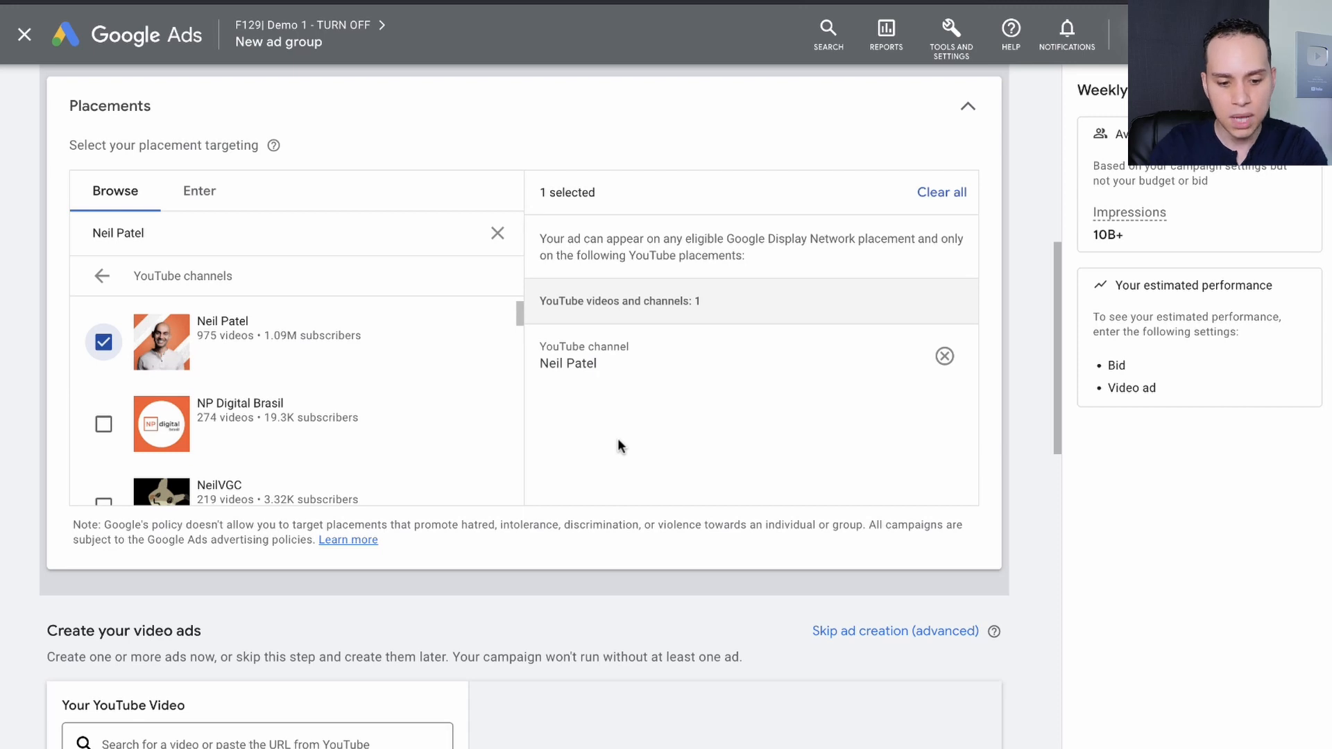
{"action": "scroll", "coordinate": [617, 438], "scroll_direction": "down", "scroll_amount": 2}
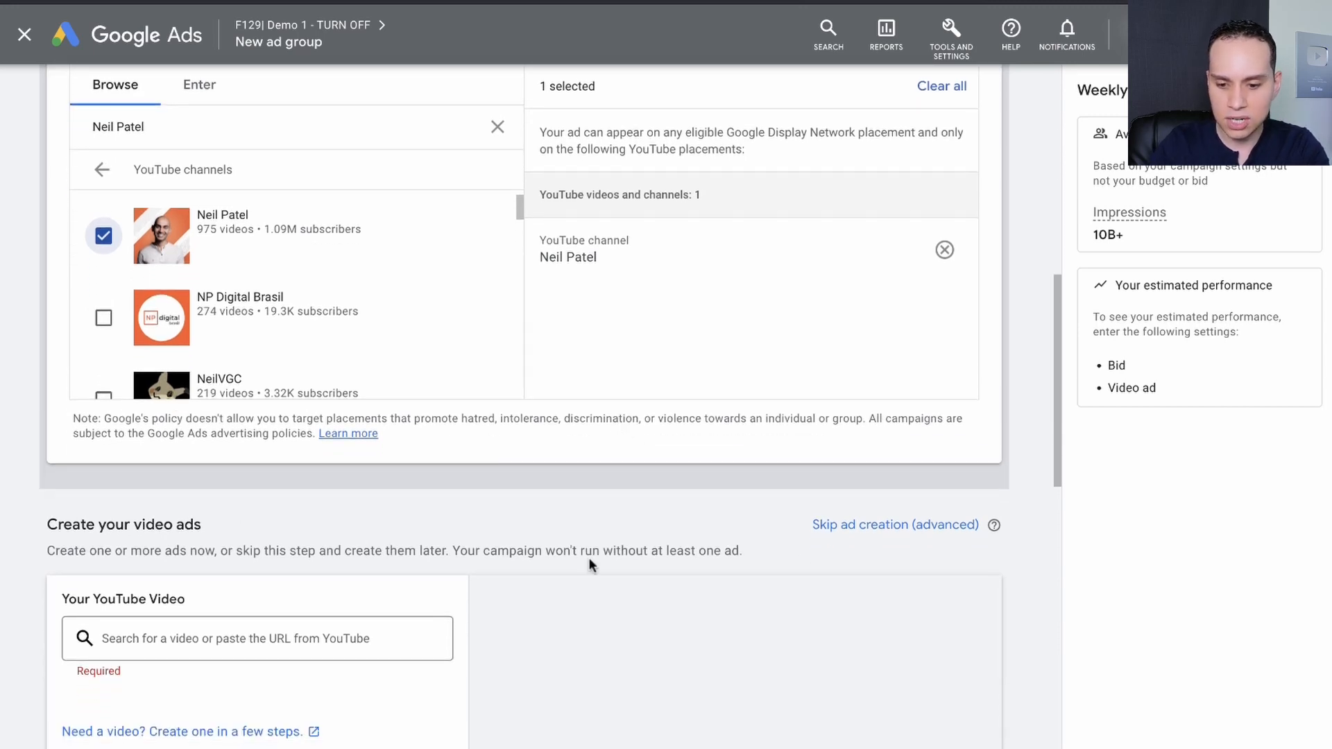
Skip ad creation for the Neil Patel ad group and save In-feed video ad as its format.
{"action": "left_click", "coordinate": [895, 525]}
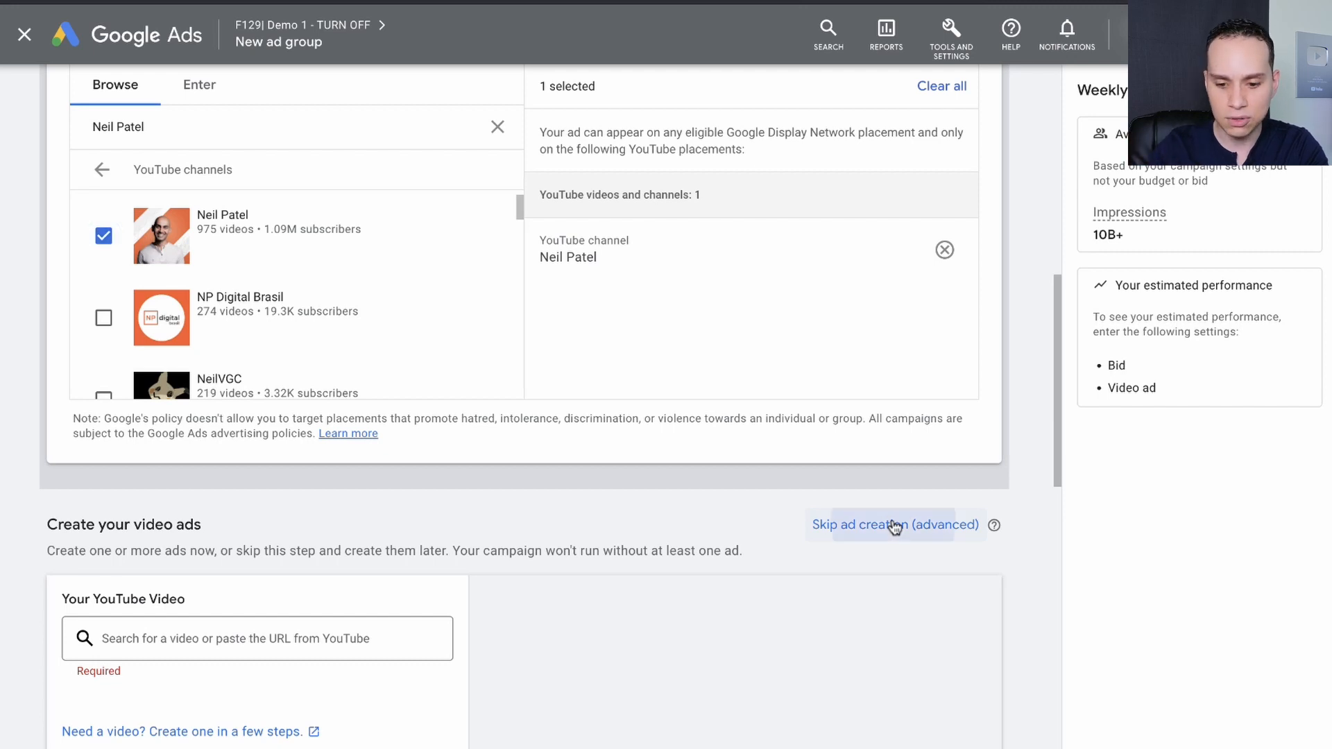
{"action": "left_click", "coordinate": [854, 452]}
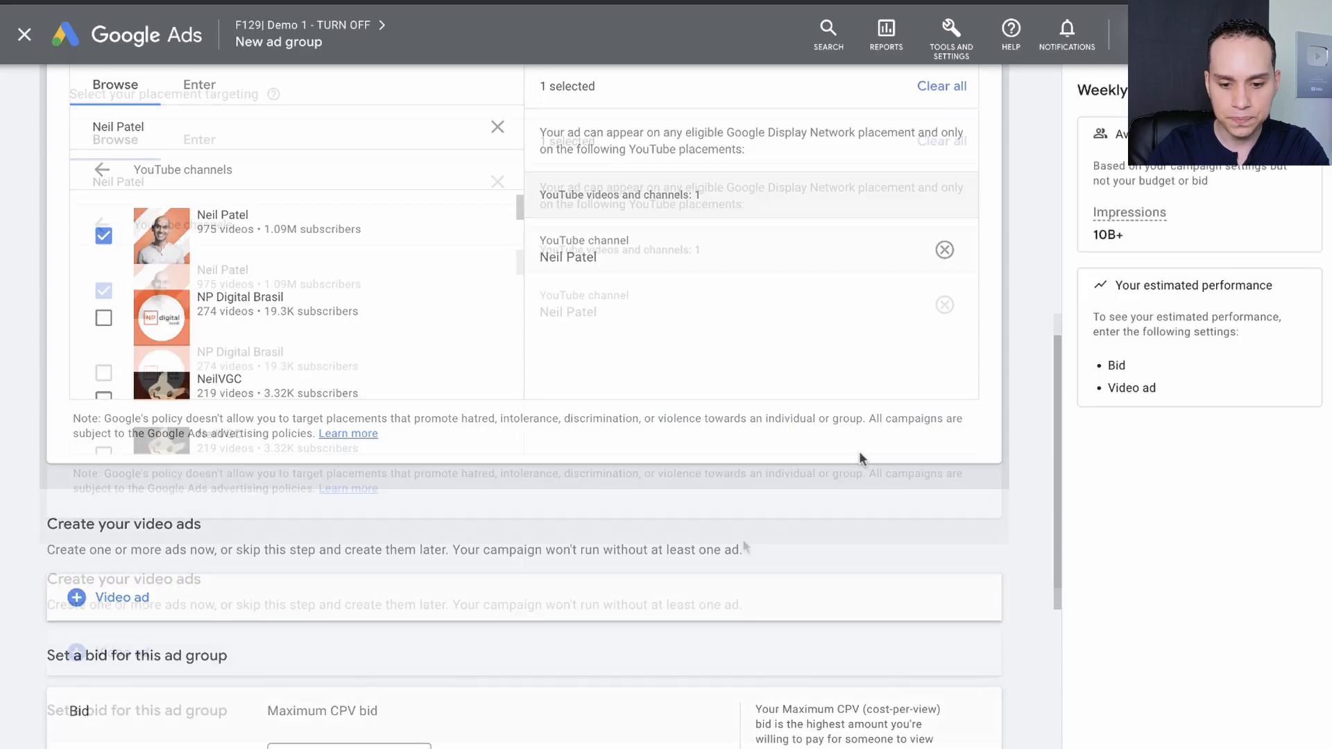
{"action": "scroll", "coordinate": [742, 544], "scroll_direction": "down", "scroll_amount": 3}
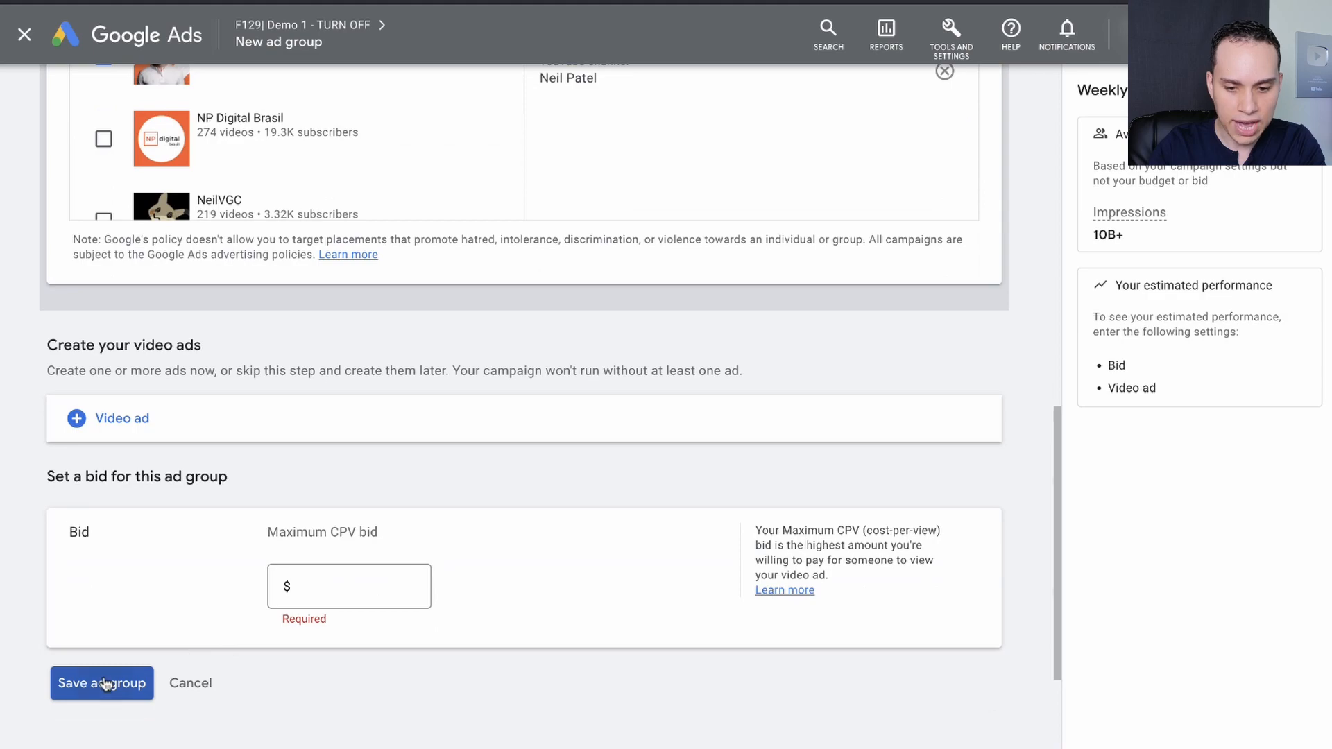
{"action": "left_click", "coordinate": [103, 681]}
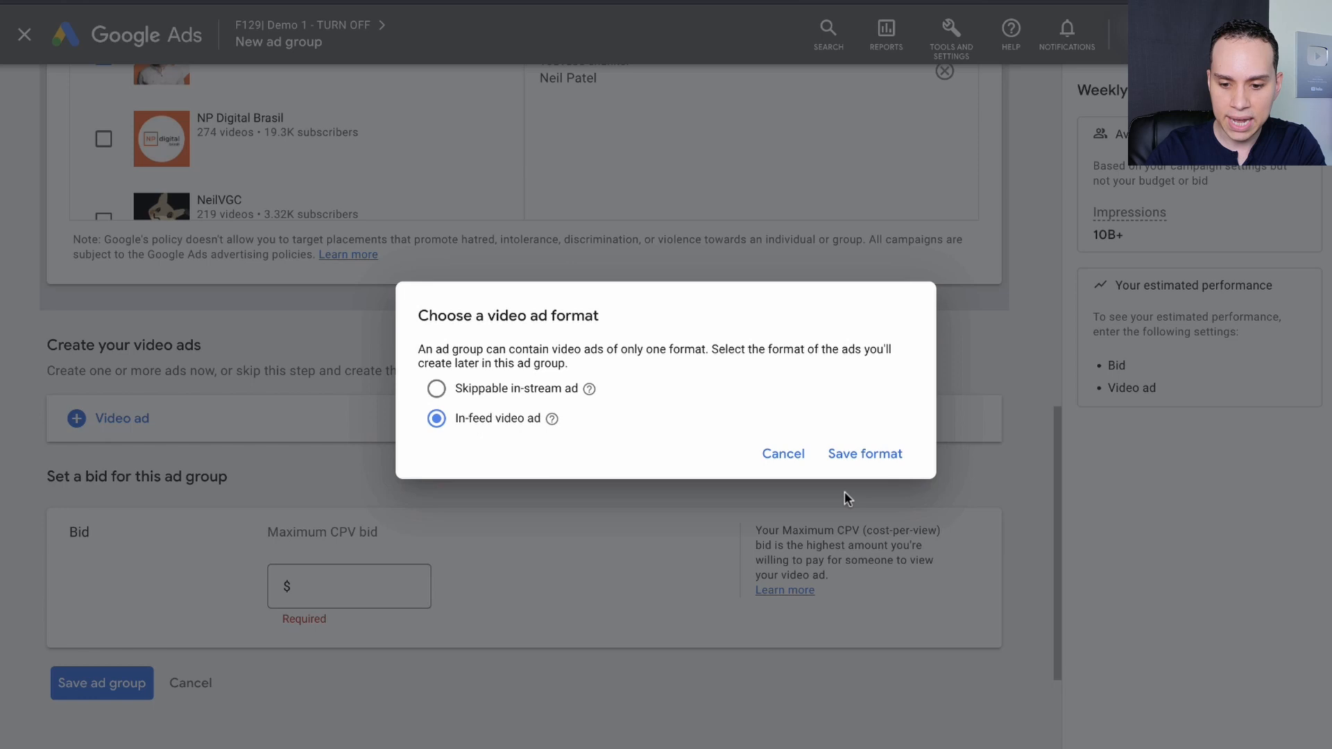
{"action": "left_click", "coordinate": [878, 455]}
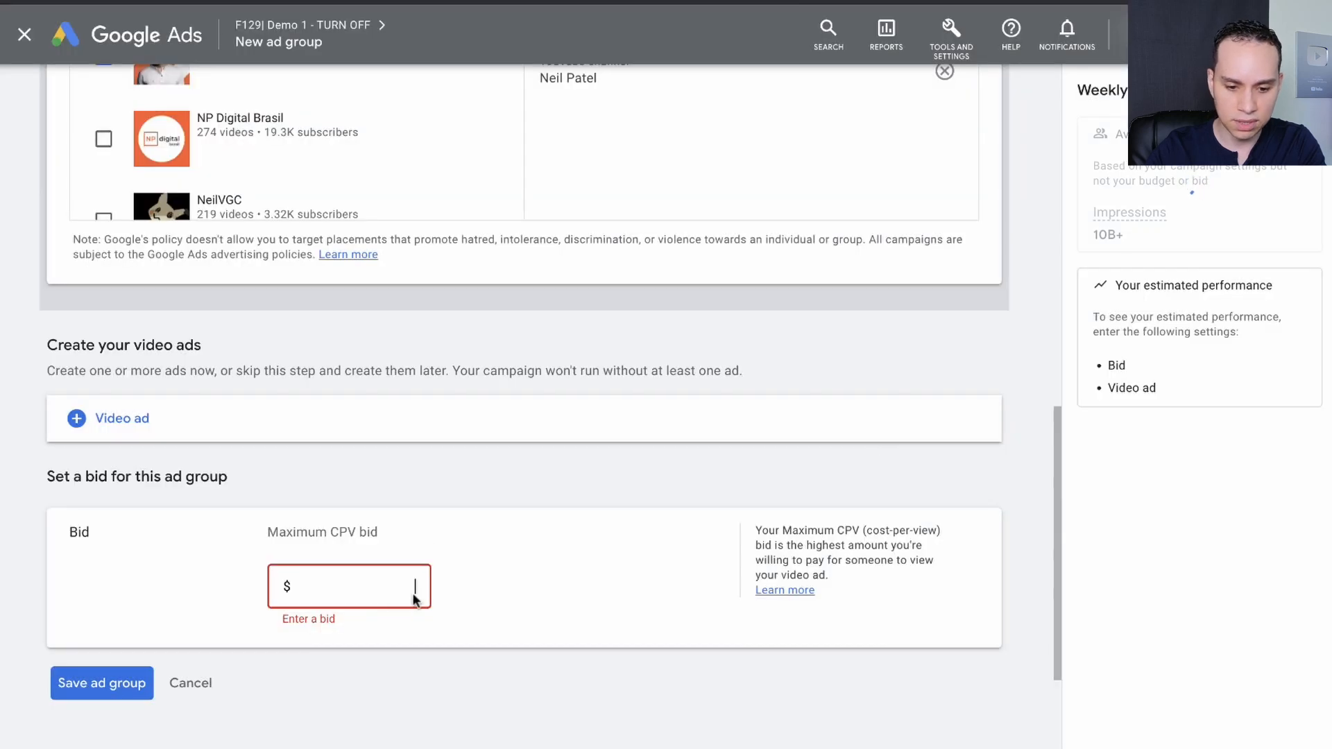
Set the ad group's maximum CPV bid to $0.10 and save the ad group.
{"action": "left_click", "coordinate": [414, 599]}
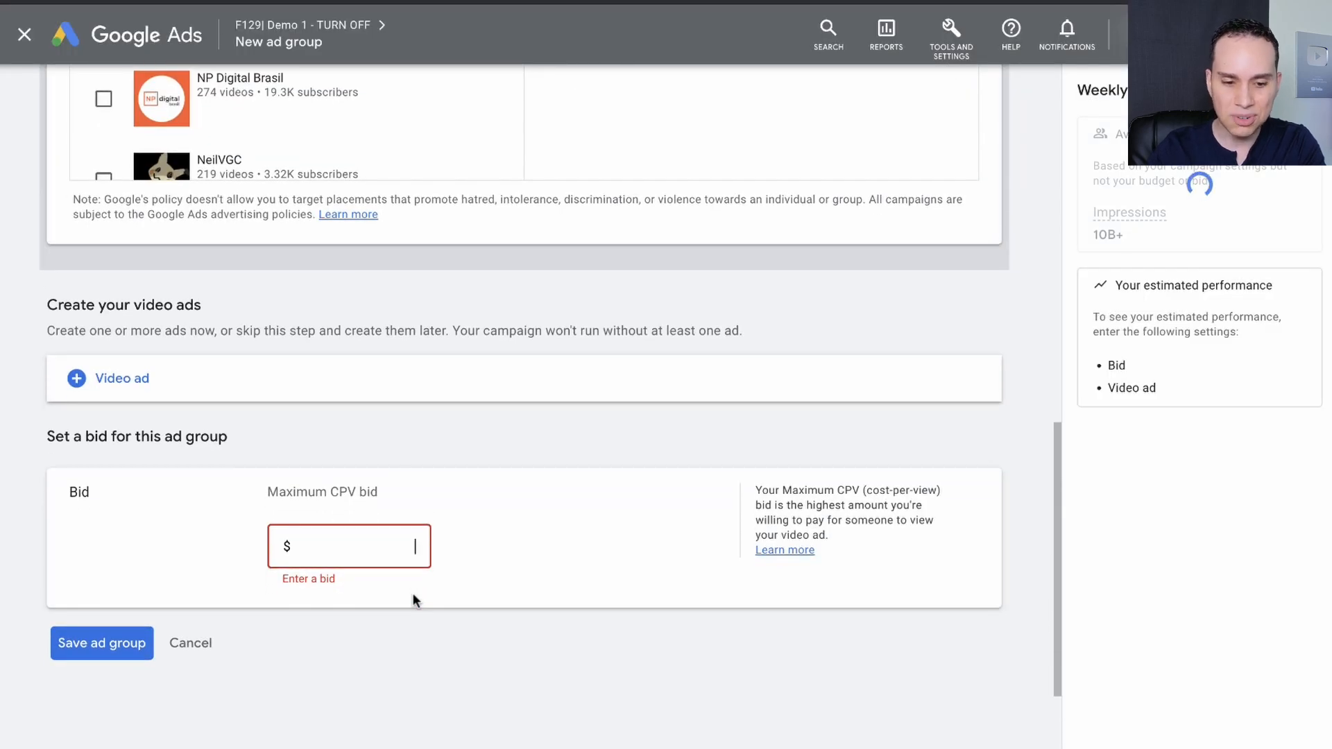
{"action": "type", "text": "0.10"}
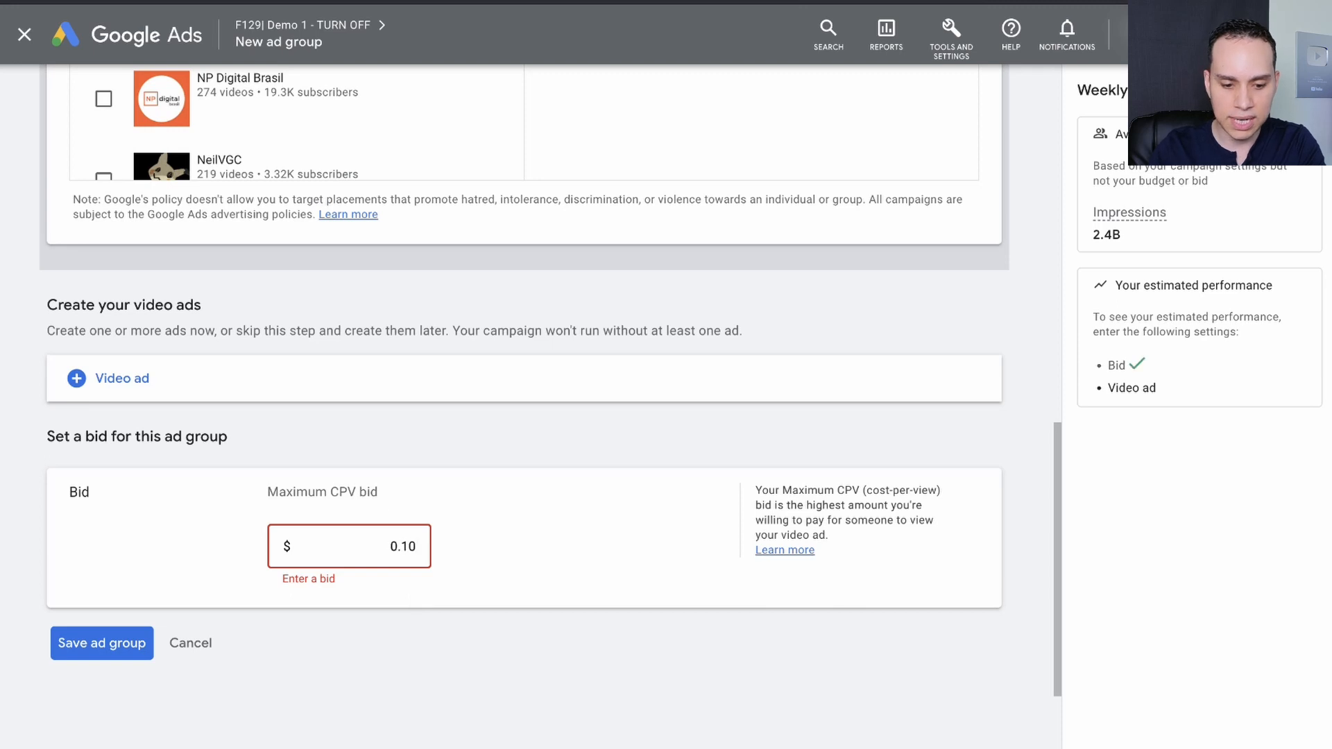
{"action": "left_click", "coordinate": [114, 652]}
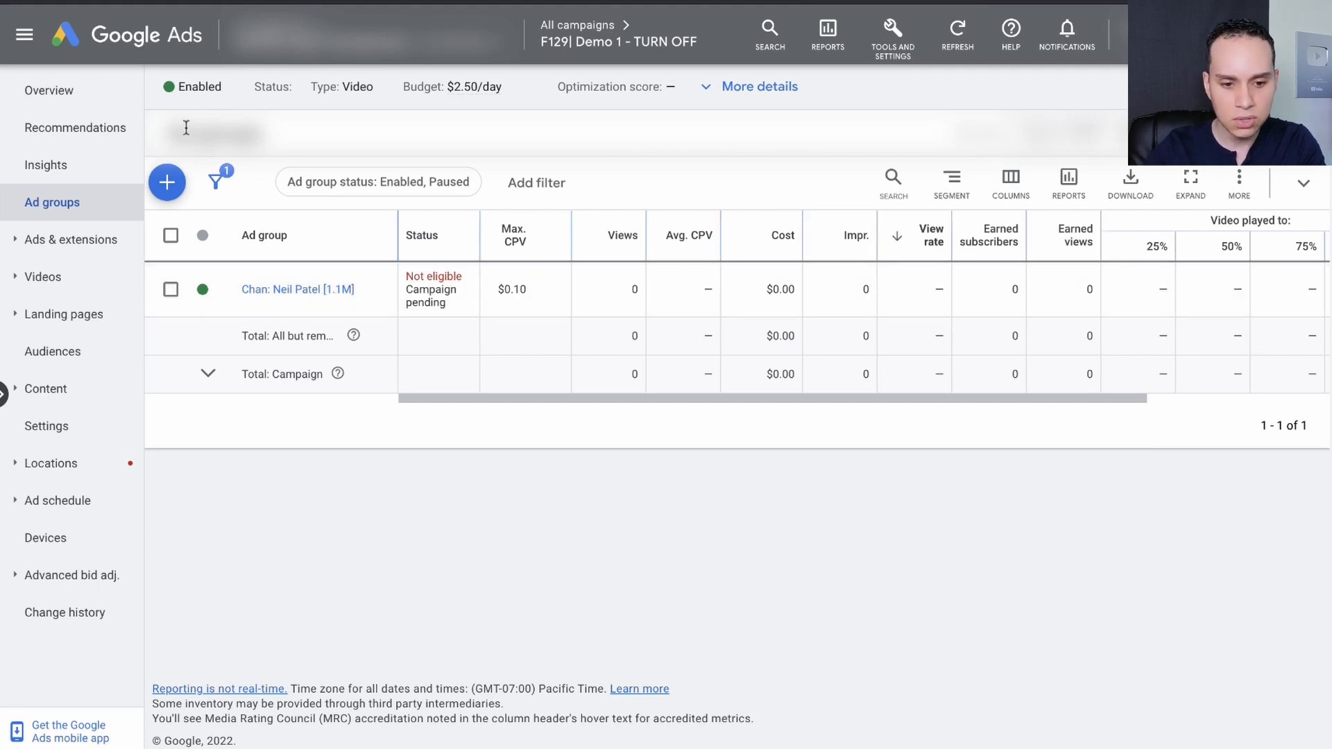
Start another ad group in the campaign and name it "Chan: Brian Dean [472k]", taking the channel name from the YouTube Ads Playbook.
{"action": "left_click", "coordinate": [167, 182]}
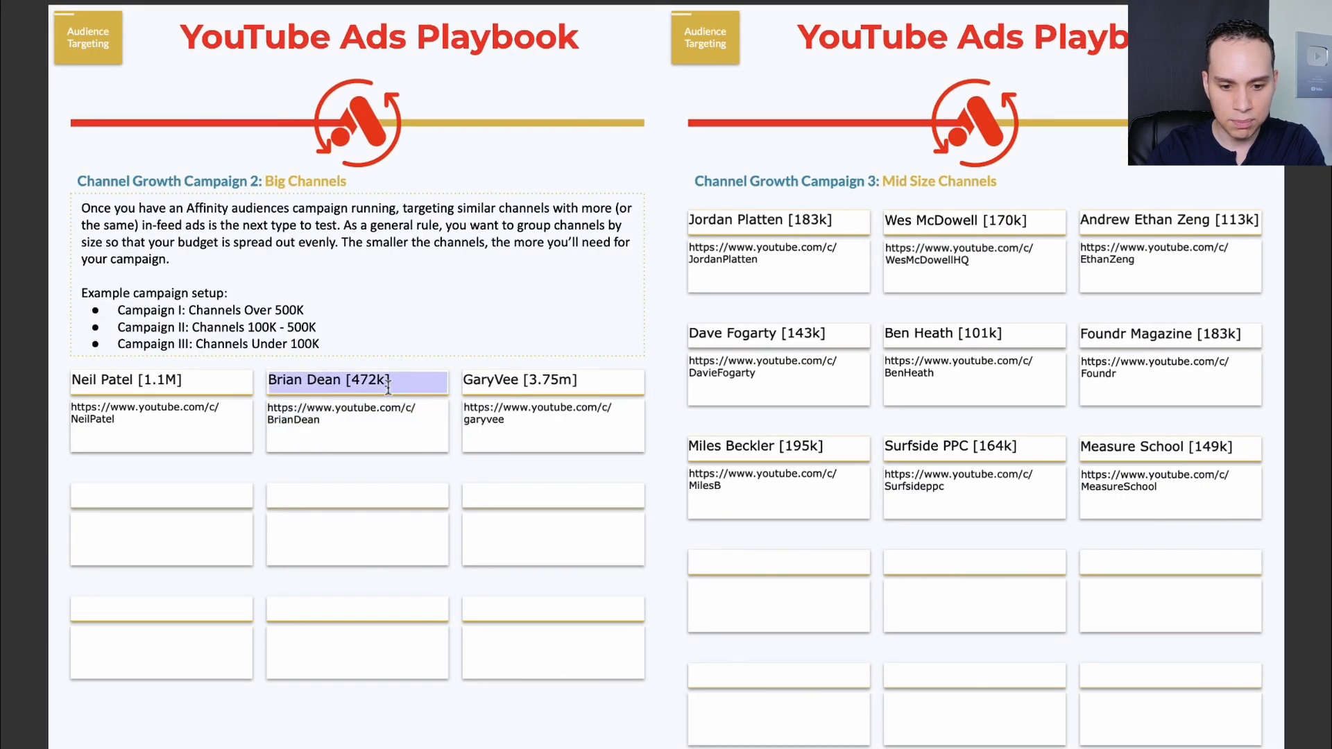
{"action": "triple_click", "coordinate": [389, 387]}
{"action": "key", "text": "ctrl+Left"}
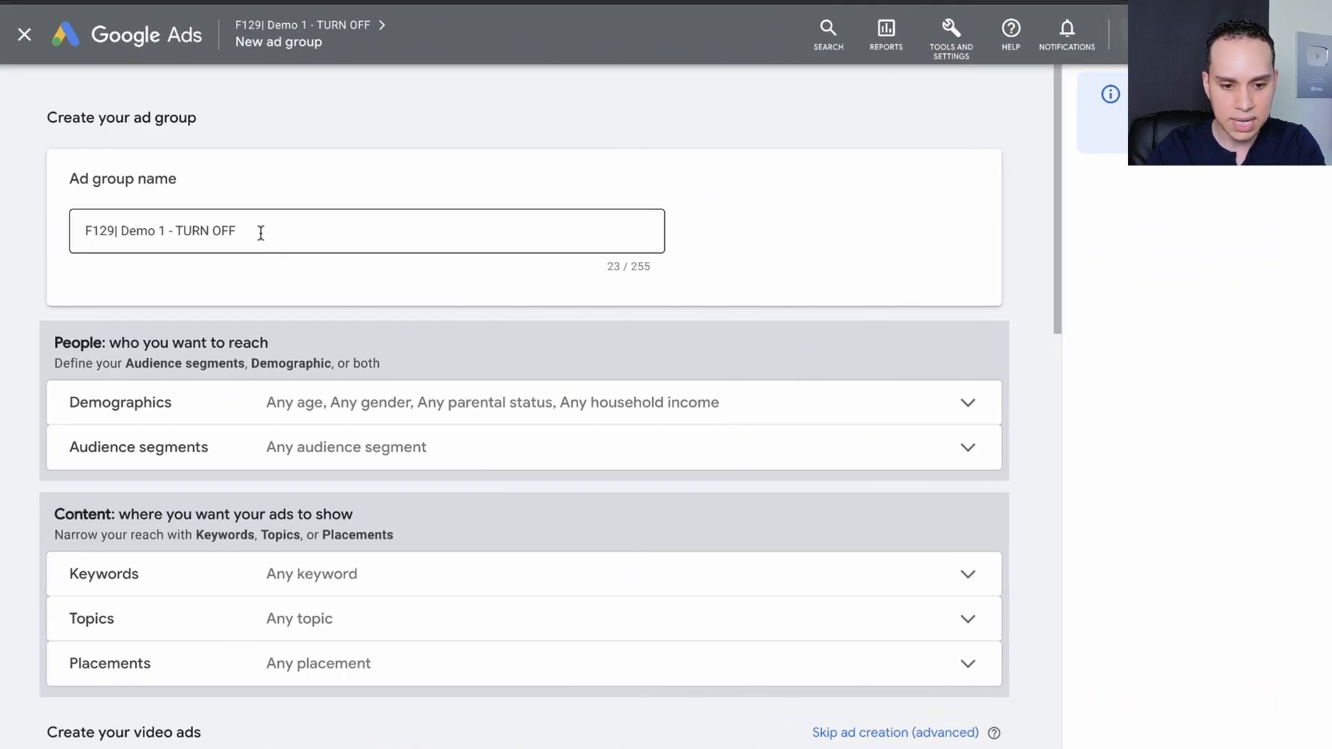
{"action": "triple_click", "coordinate": [262, 233]}
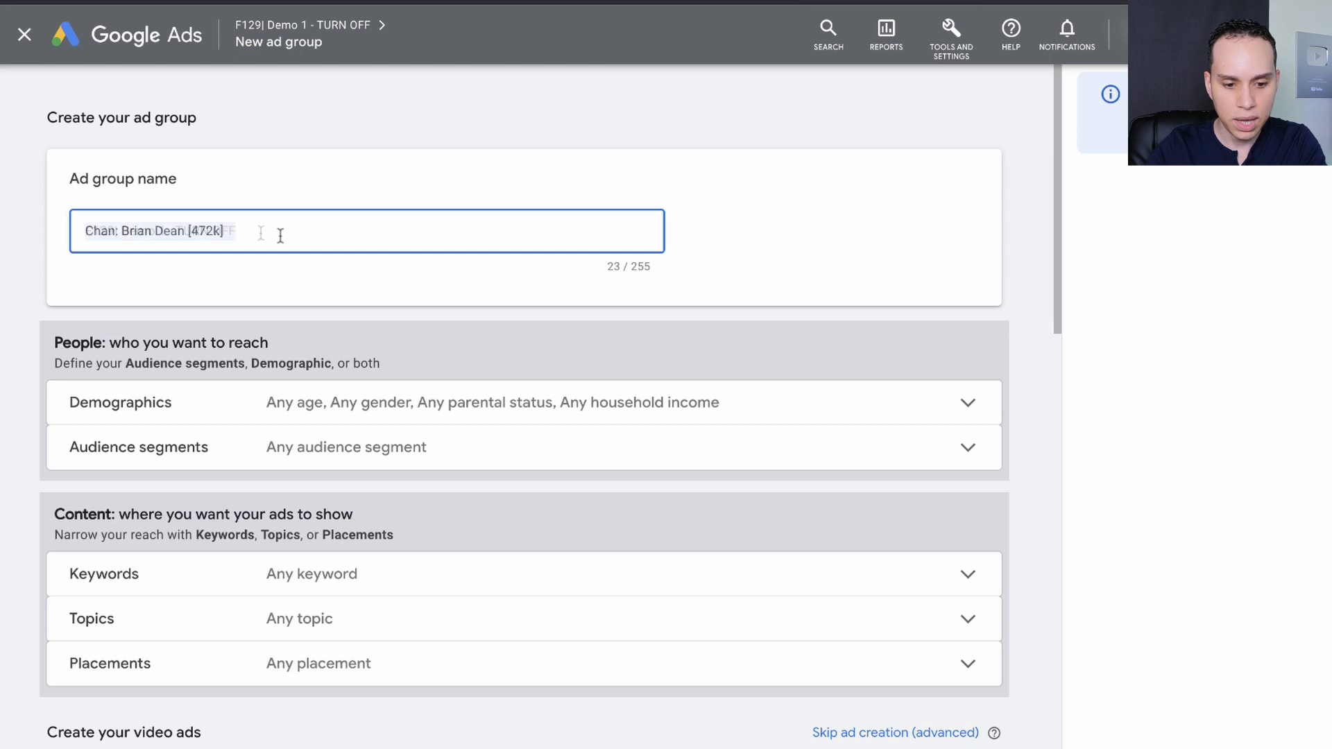
{"action": "scroll", "coordinate": [280, 236], "scroll_direction": "down", "scroll_amount": 2}
{"action": "scroll", "coordinate": [280, 236], "scroll_direction": "down", "scroll_amount": 1}
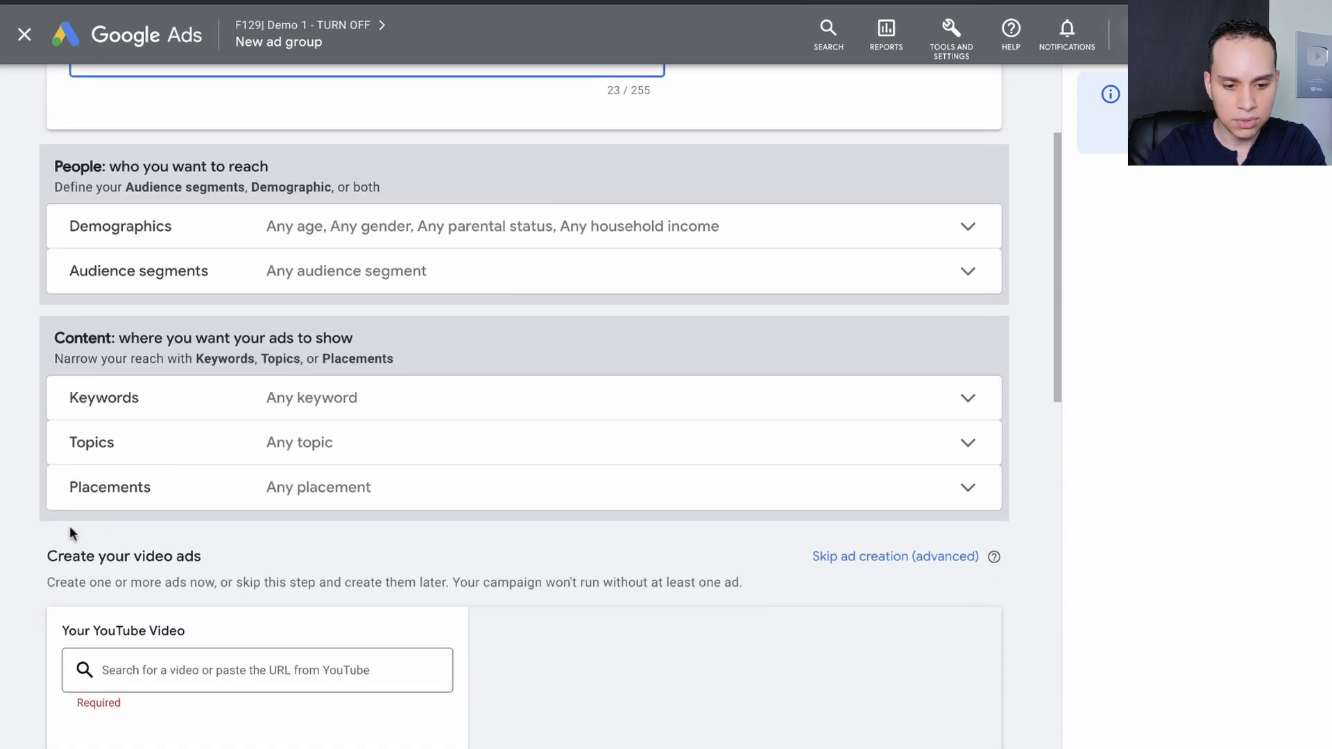
{"action": "left_click", "coordinate": [313, 498]}
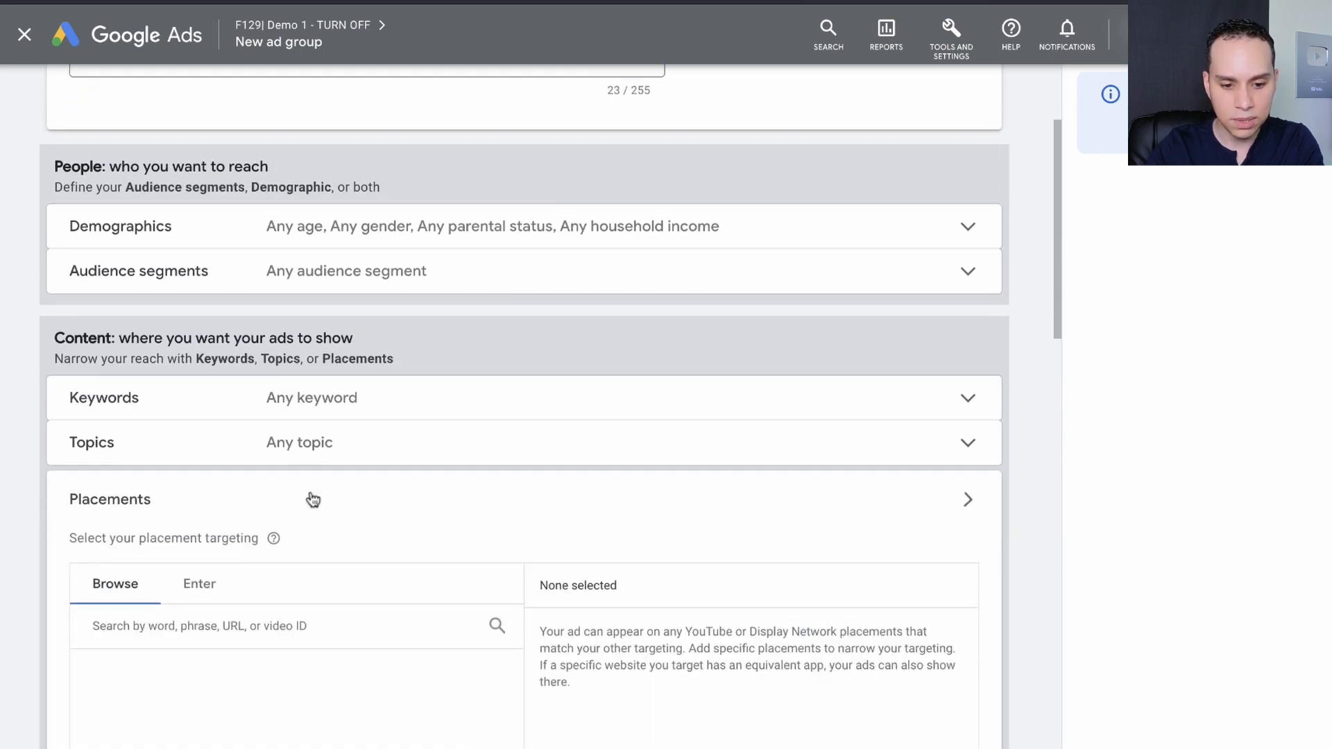
{"action": "scroll", "coordinate": [432, 463], "scroll_direction": "down", "scroll_amount": 4}
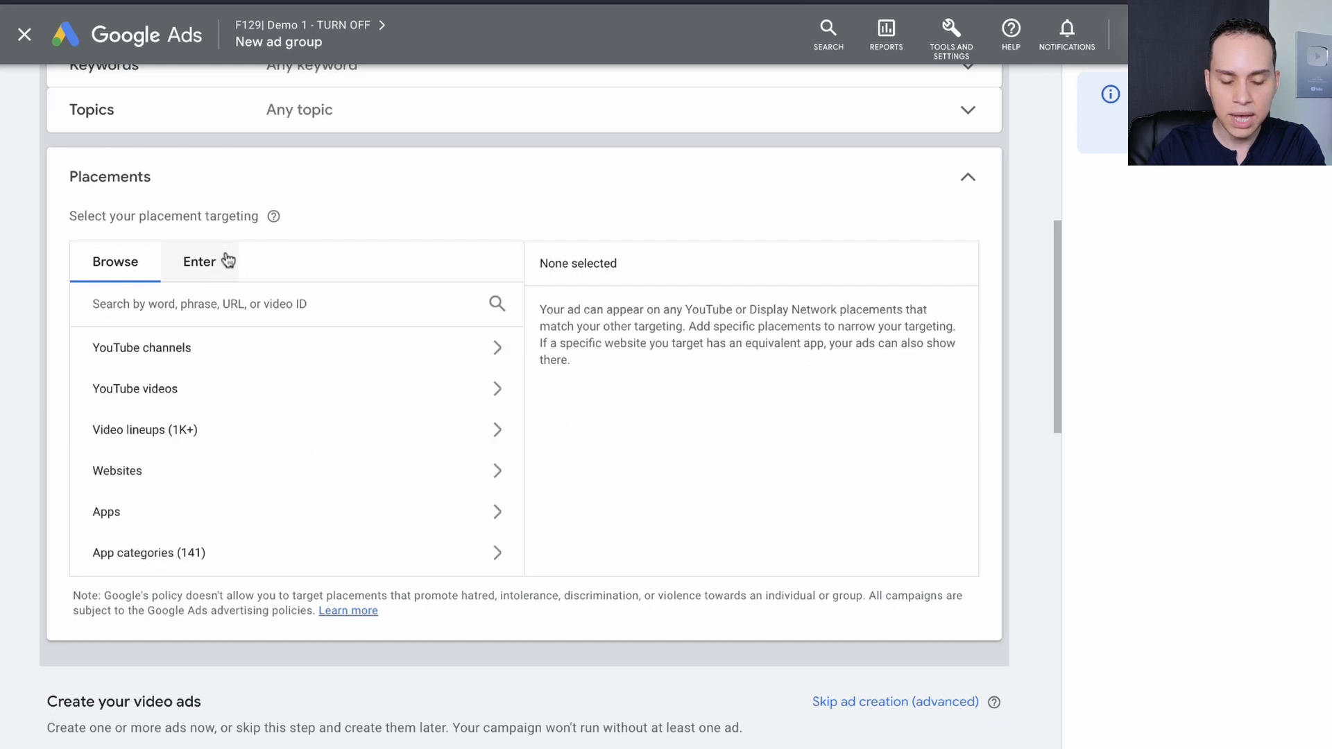
{"action": "left_click", "coordinate": [219, 350]}
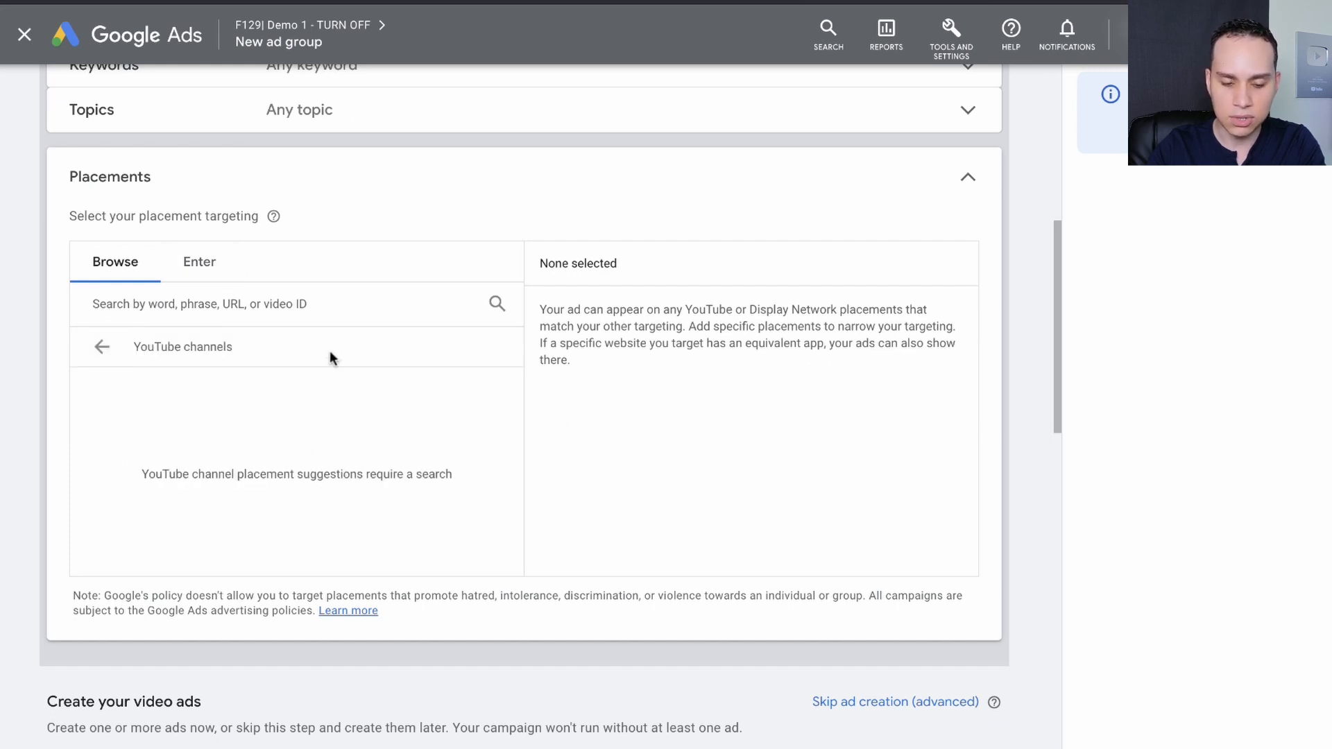
{"action": "key", "text": "ctrl+Right"}
{"action": "left_click", "coordinate": [318, 418]}
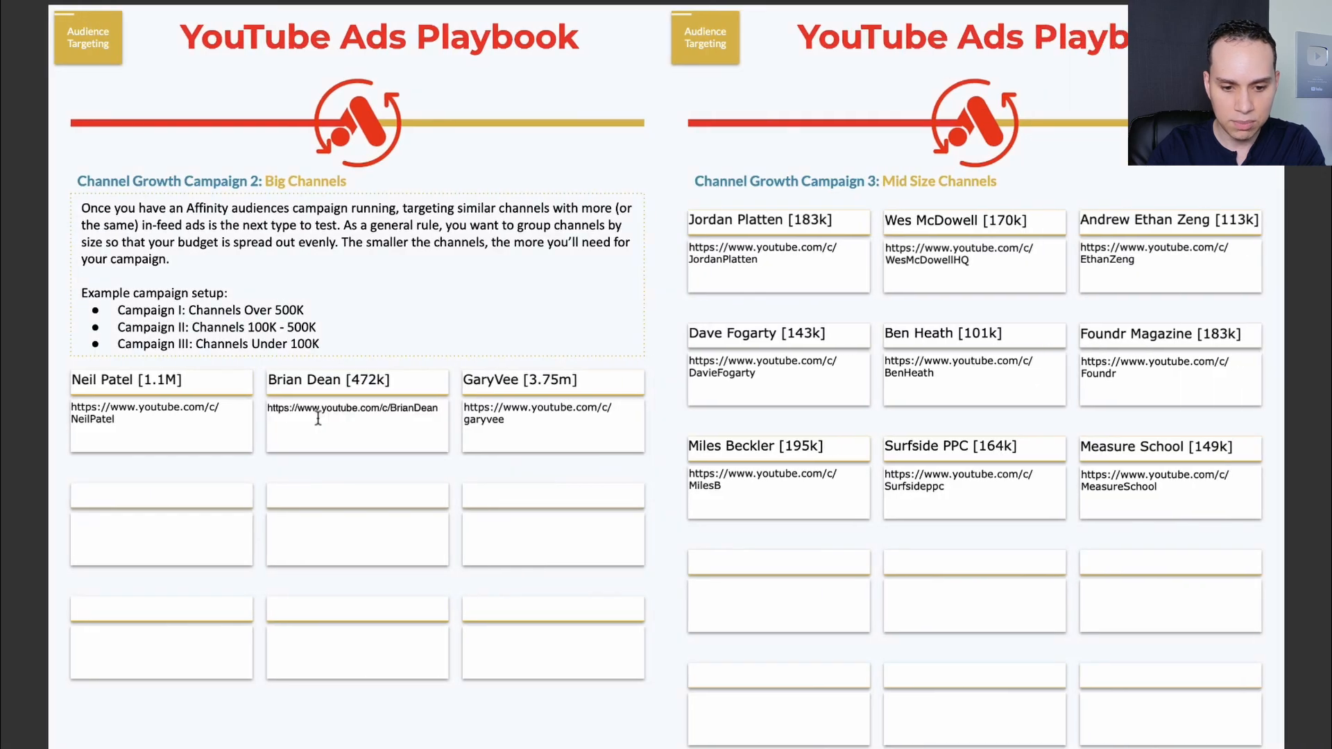
{"action": "key", "text": "ctrl+a"}
{"action": "key", "text": "ctrl+c"}
{"action": "key", "text": "ctrl+Left"}
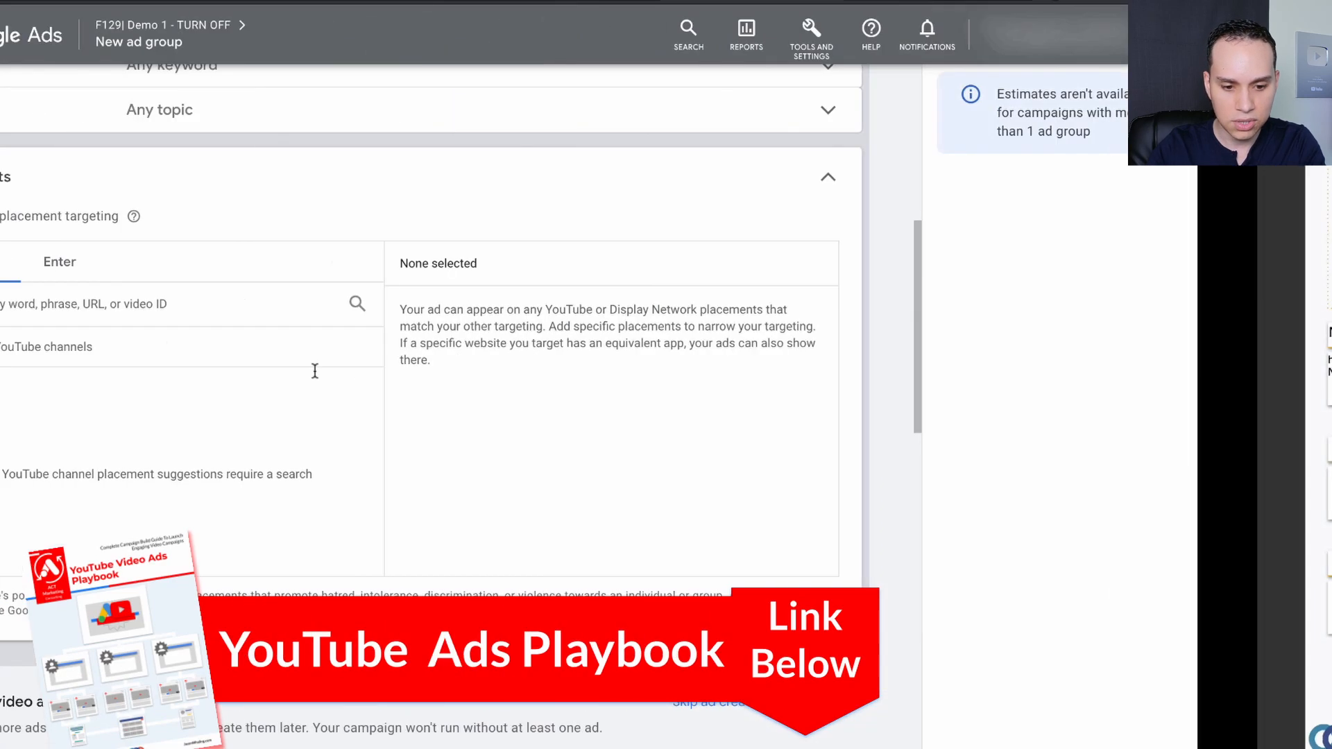
{"action": "left_click", "coordinate": [221, 314]}
{"action": "key", "text": "ctrl+v"}
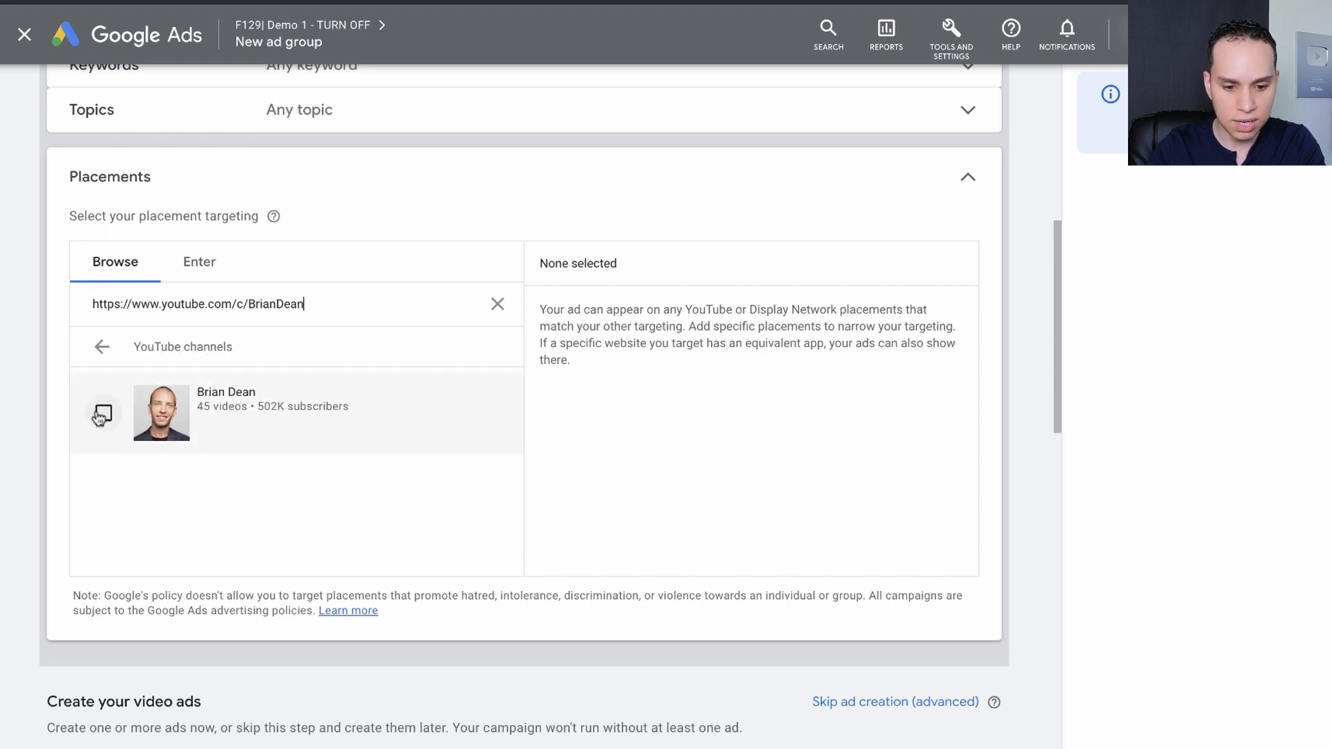
{"action": "left_click", "coordinate": [103, 413]}
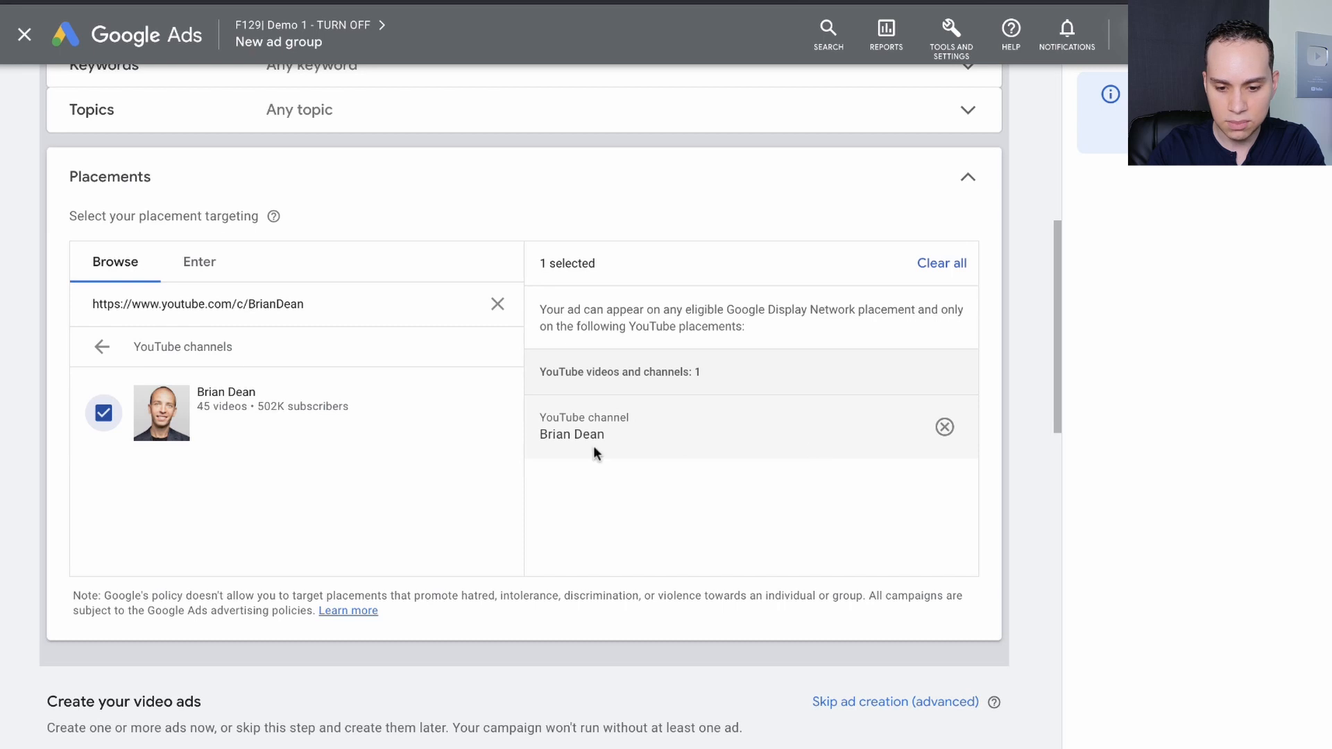
Skip ad creation for the Brian Dean ad group.
{"action": "scroll", "coordinate": [593, 445], "scroll_direction": "down", "scroll_amount": 2}
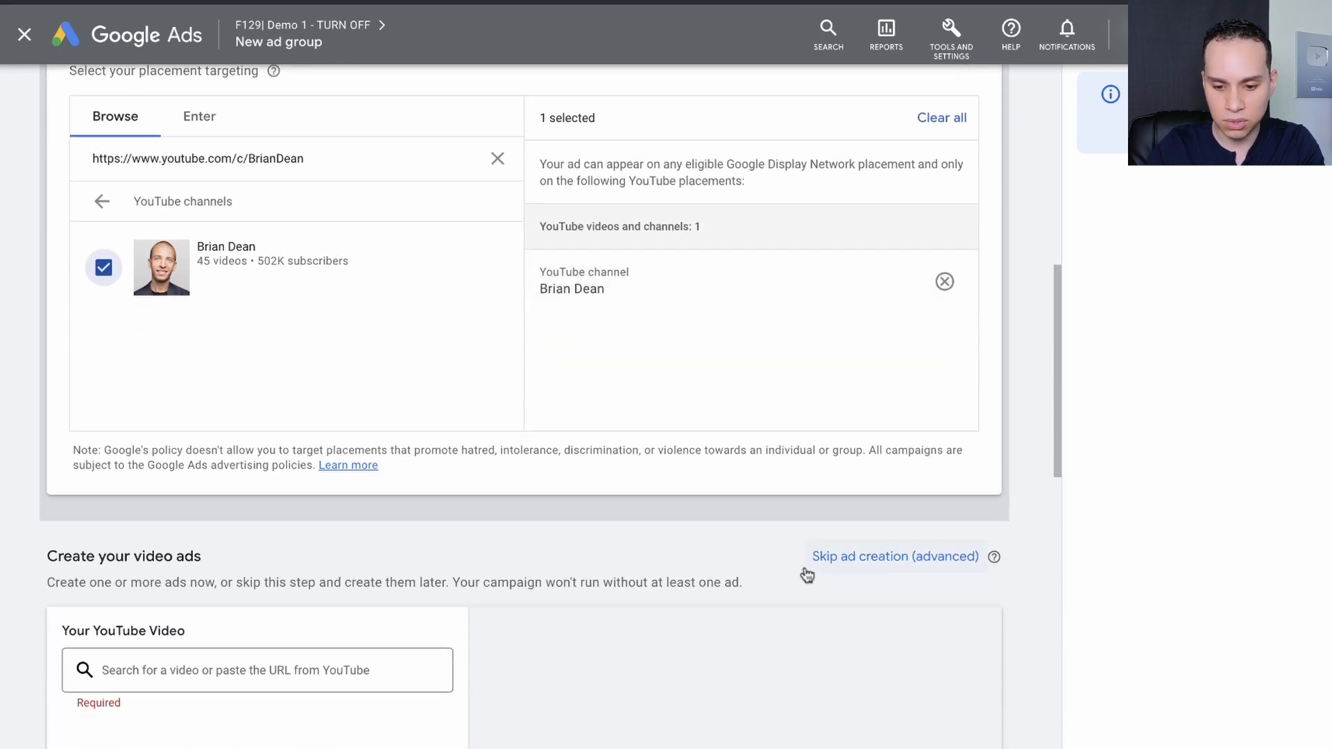
{"action": "left_click", "coordinate": [876, 554]}
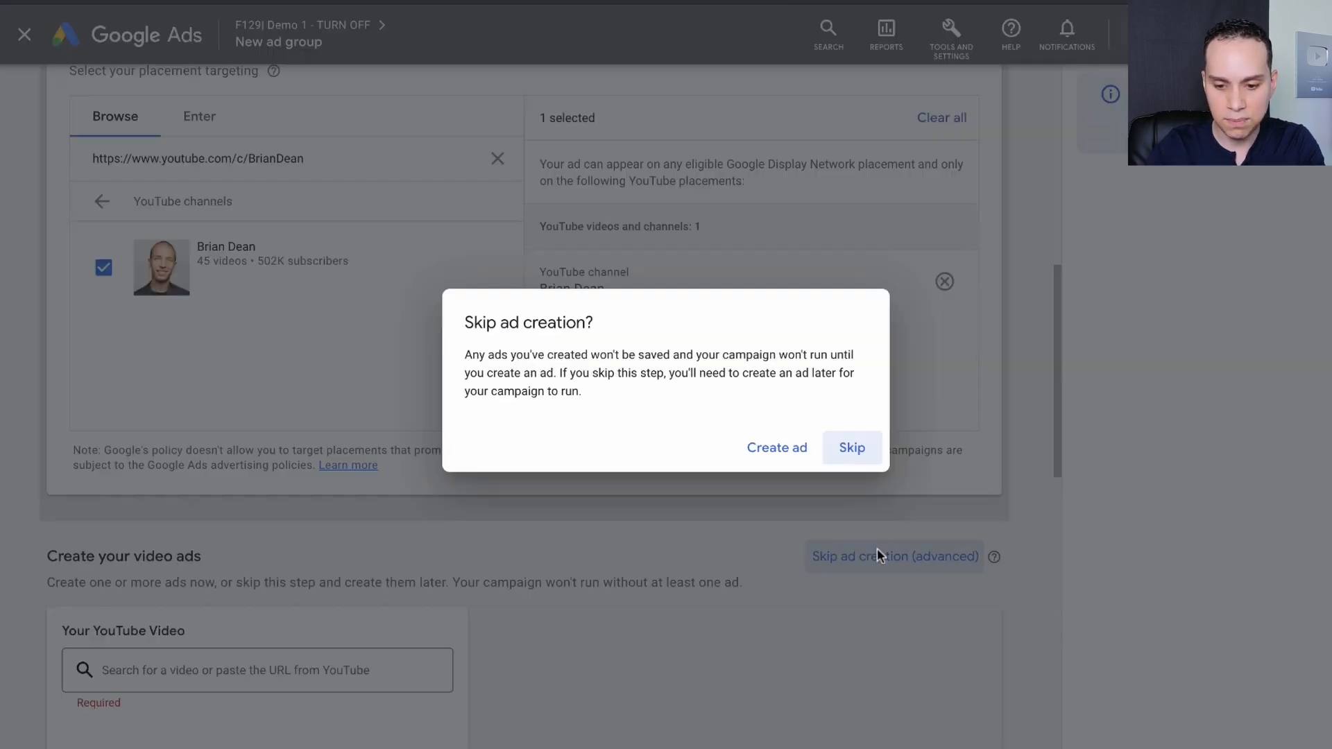
{"action": "left_click", "coordinate": [852, 448]}
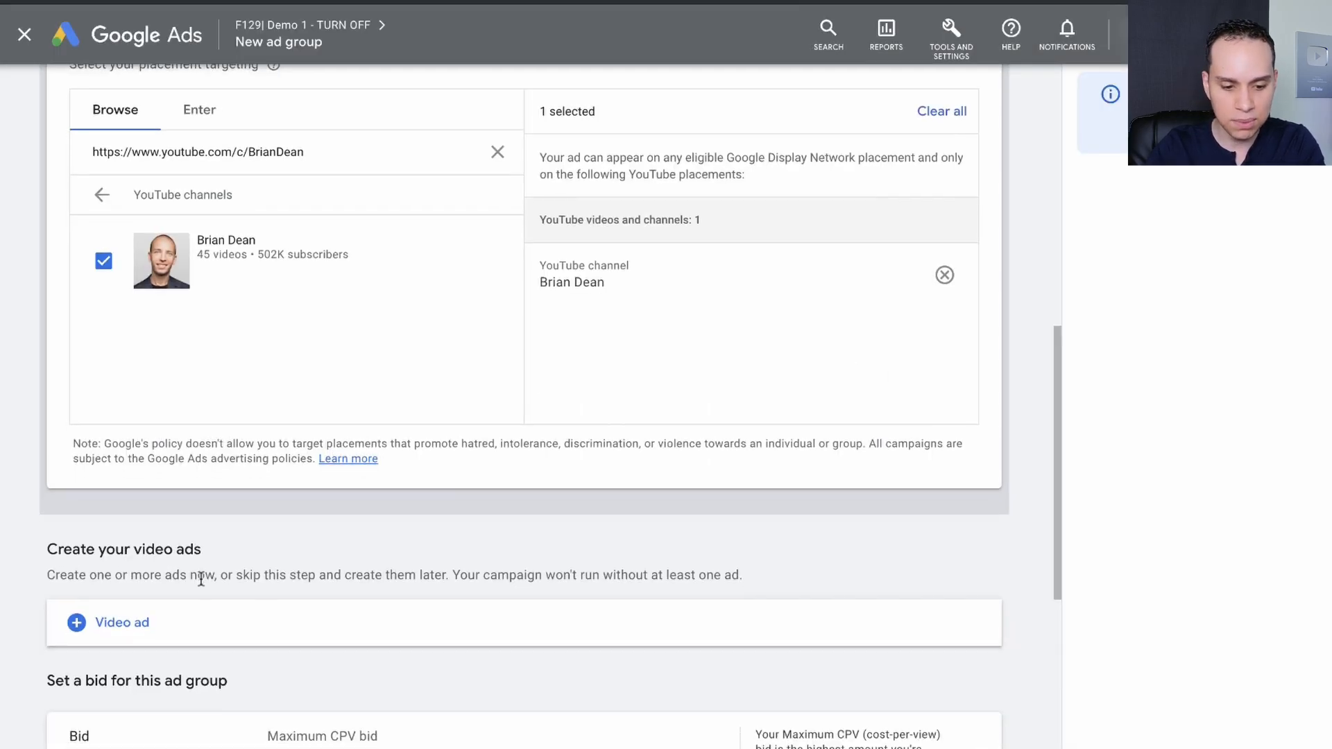
Choose the In-feed video ad format, set the maximum CPV bid to $0.10 and save the ad group.
{"action": "scroll", "coordinate": [142, 619], "scroll_direction": "down", "scroll_amount": 2}
{"action": "left_click", "coordinate": [131, 711]}
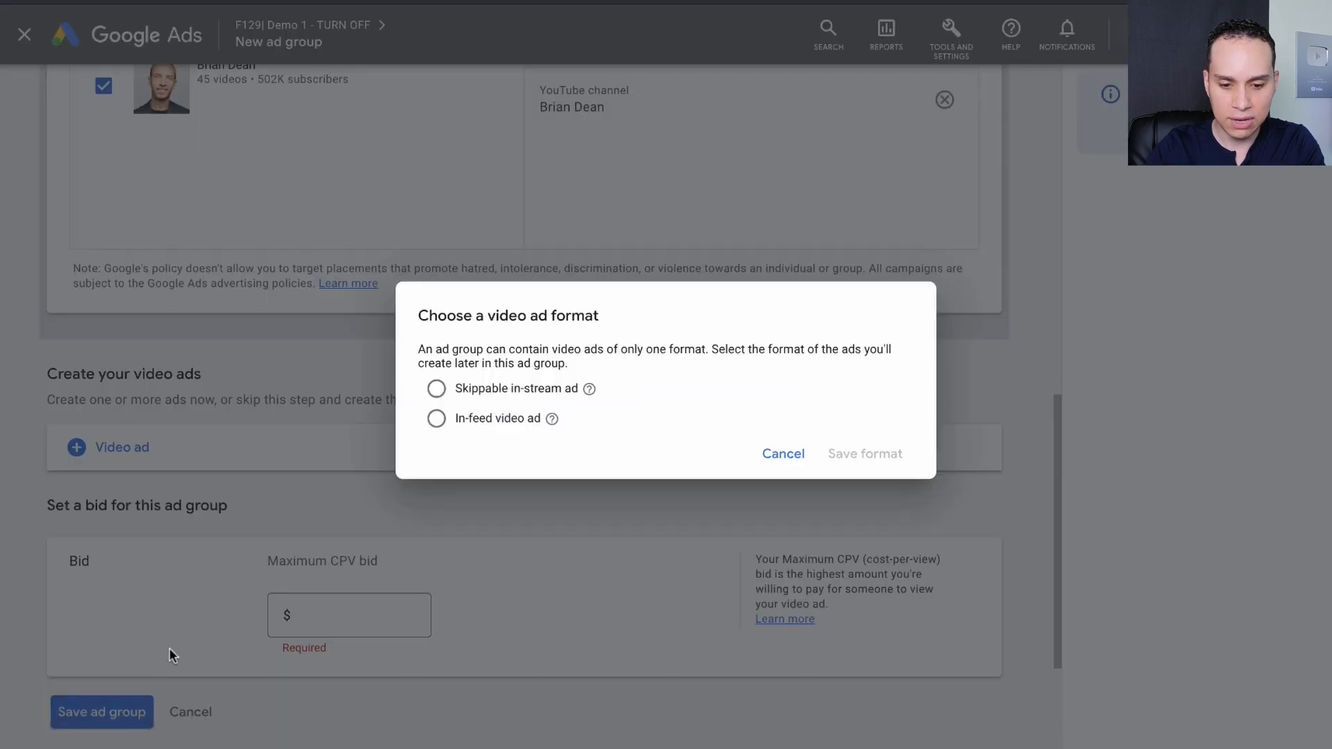
{"action": "left_click", "coordinate": [511, 419]}
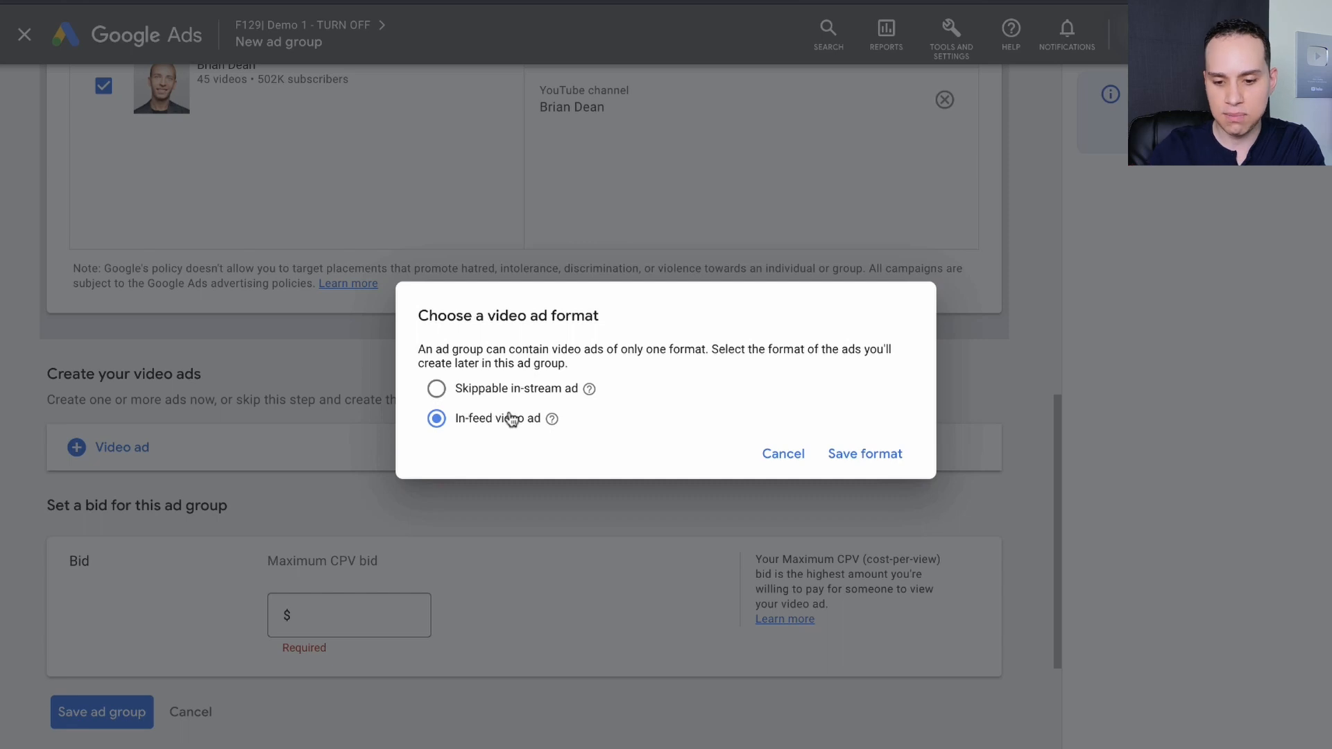
{"action": "left_click", "coordinate": [878, 454]}
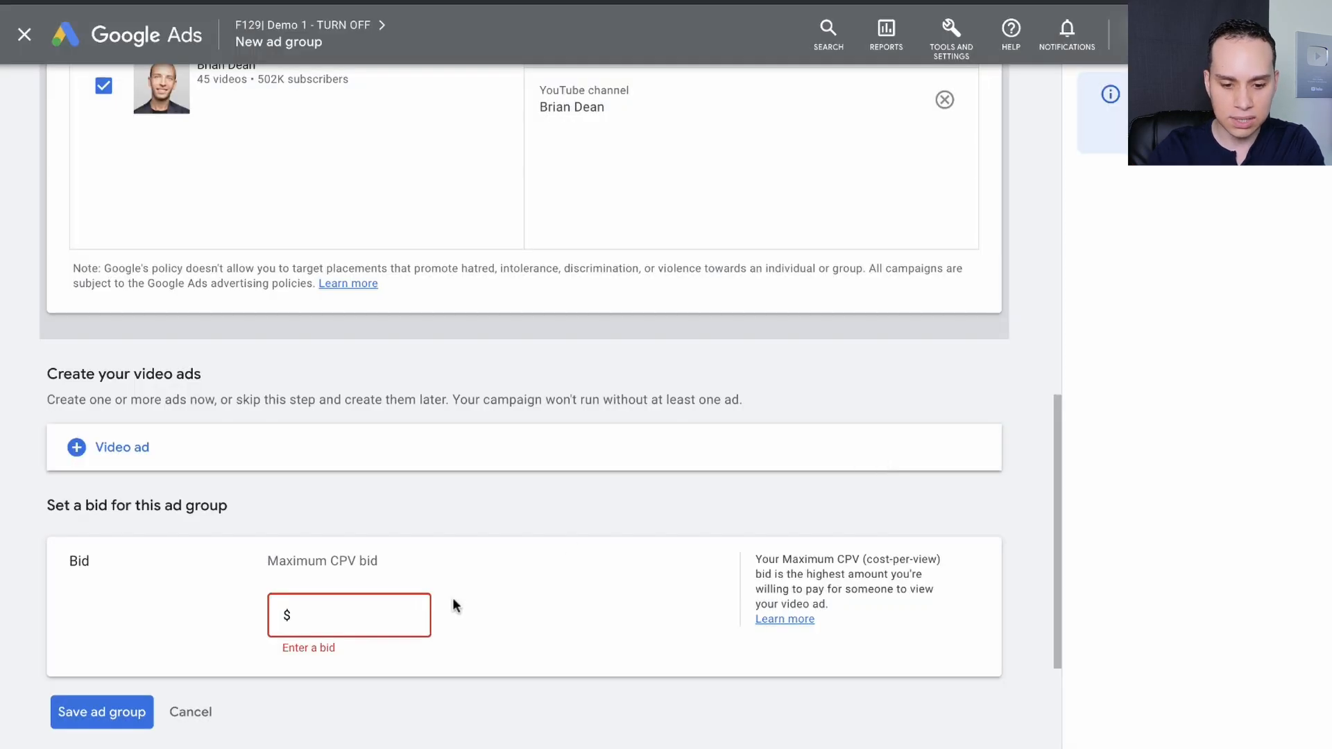
{"action": "type", "text": "0.10"}
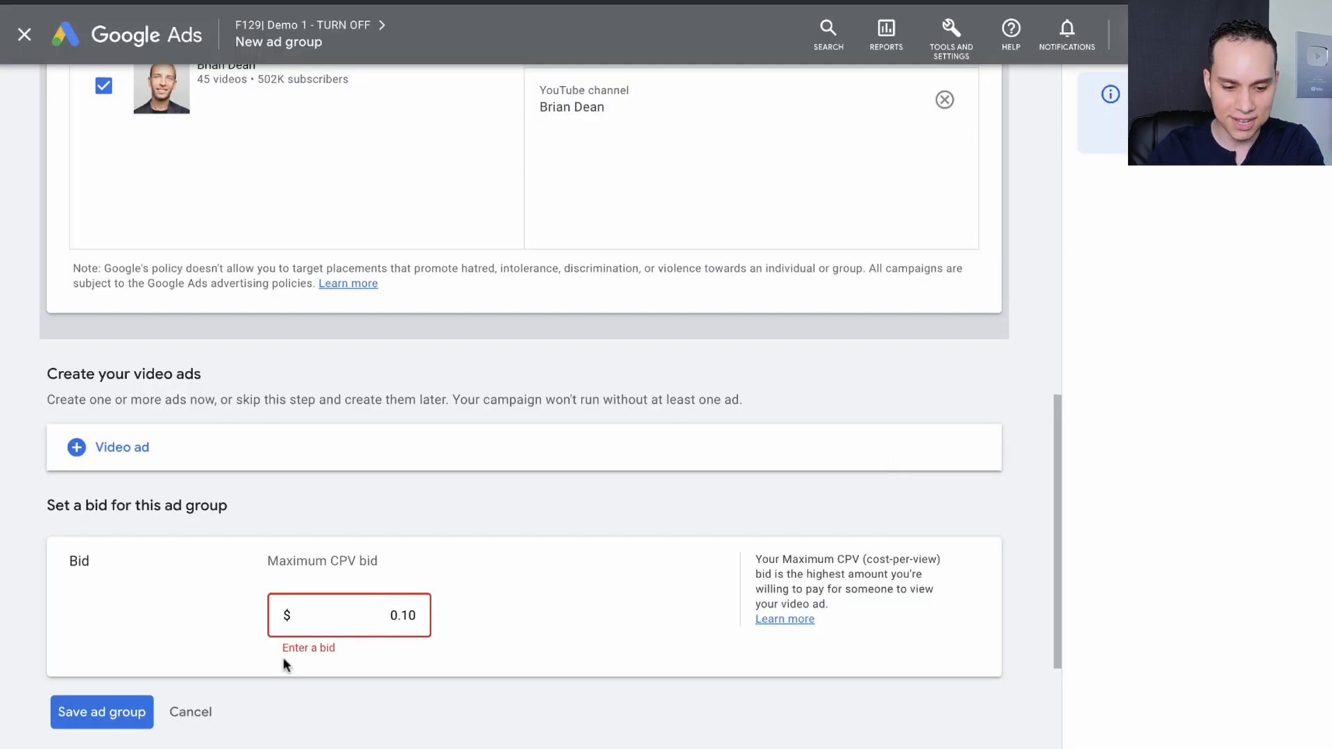
{"action": "left_click", "coordinate": [102, 712]}
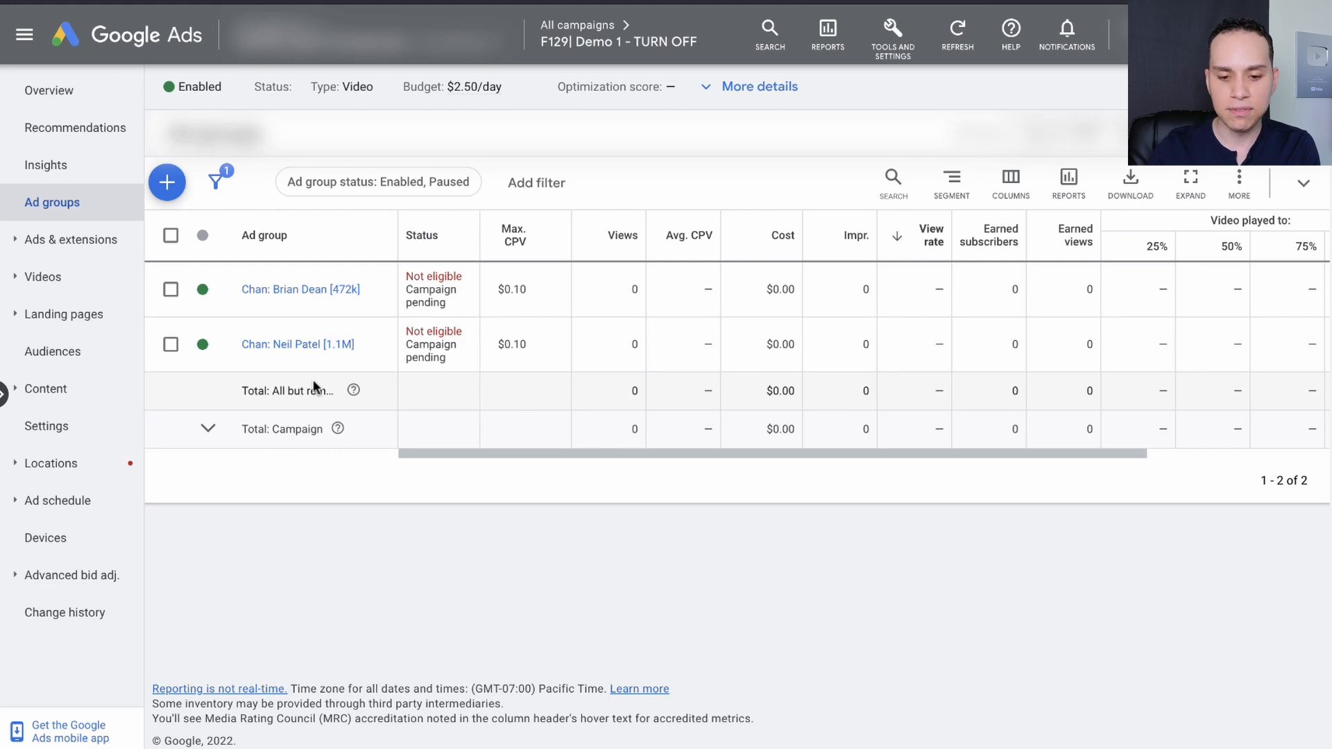
Open the "Chan: Brian Dean [472k]" ad group and start creating a new video ad in it.
{"action": "key", "text": "ctrl+Right"}
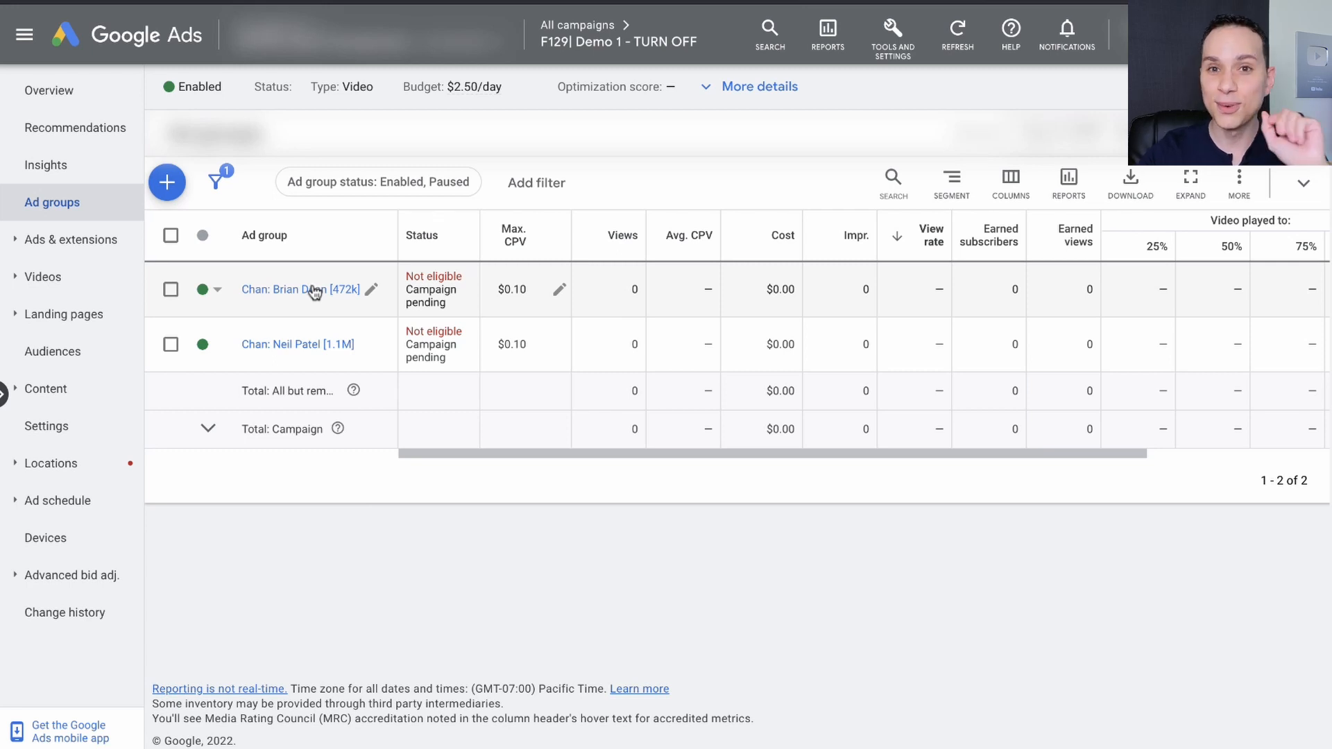
{"action": "left_click", "coordinate": [312, 289]}
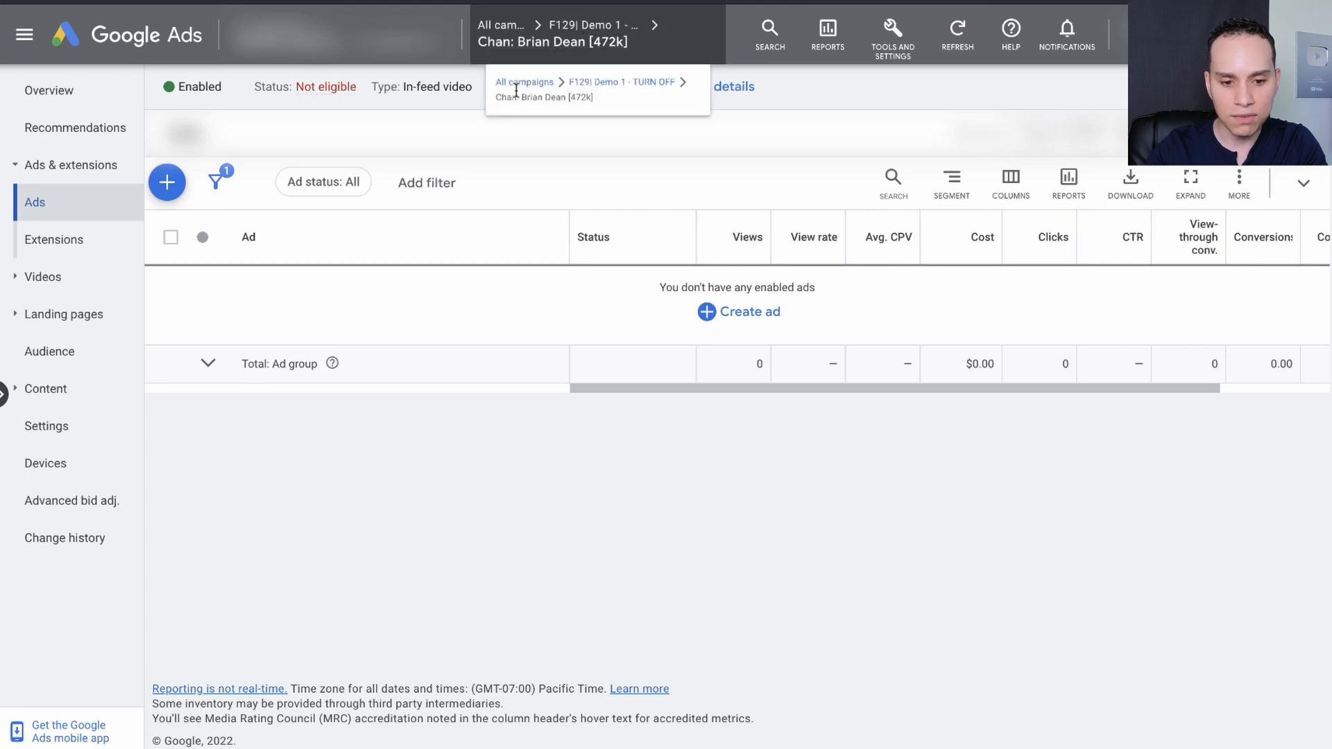
{"action": "left_click", "coordinate": [167, 182]}
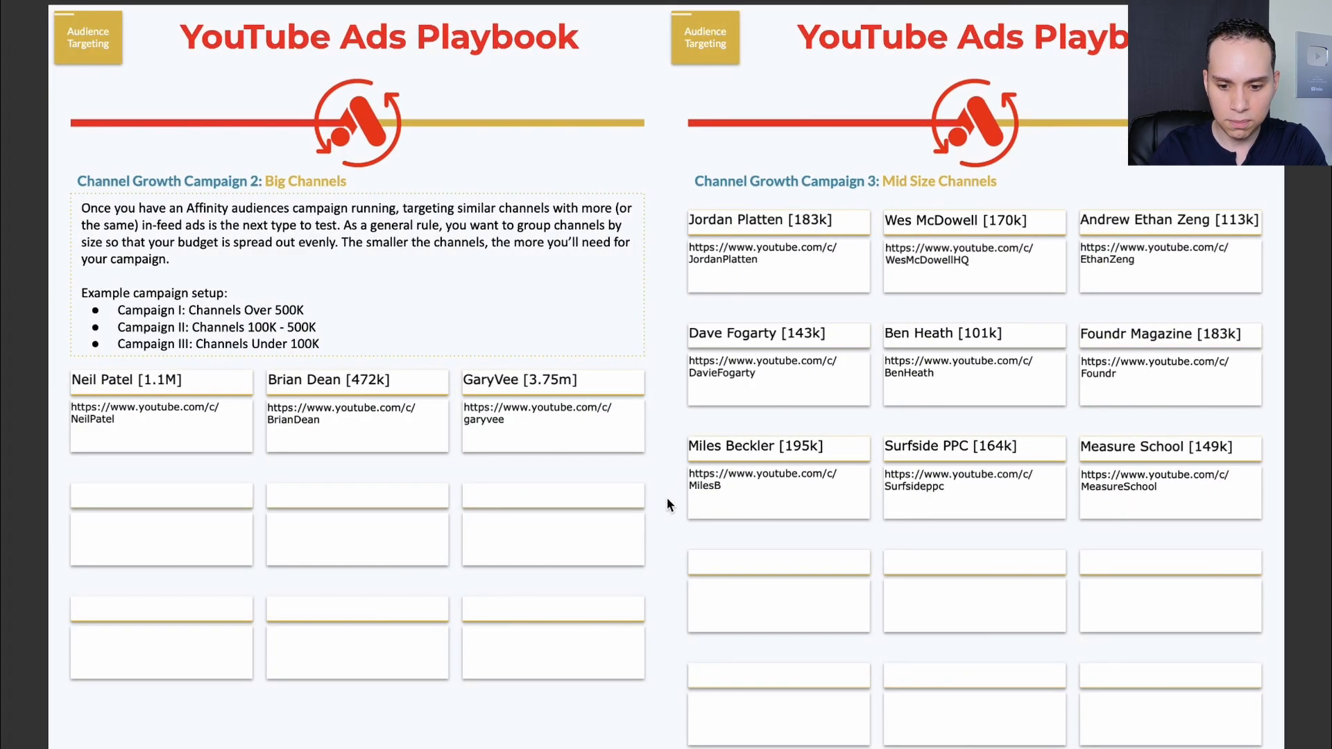
{"action": "scroll", "coordinate": [667, 498], "scroll_direction": "down", "scroll_amount": 15}
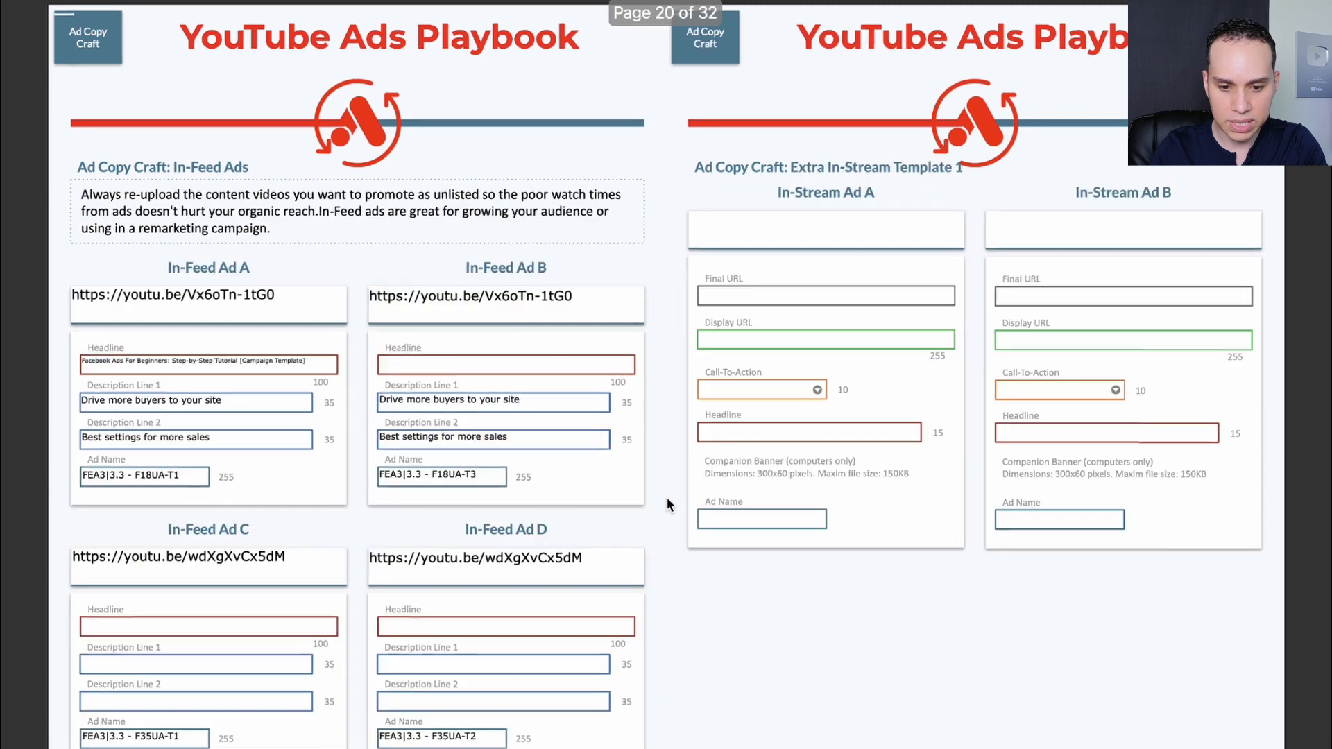
{"action": "left_click", "coordinate": [285, 298]}
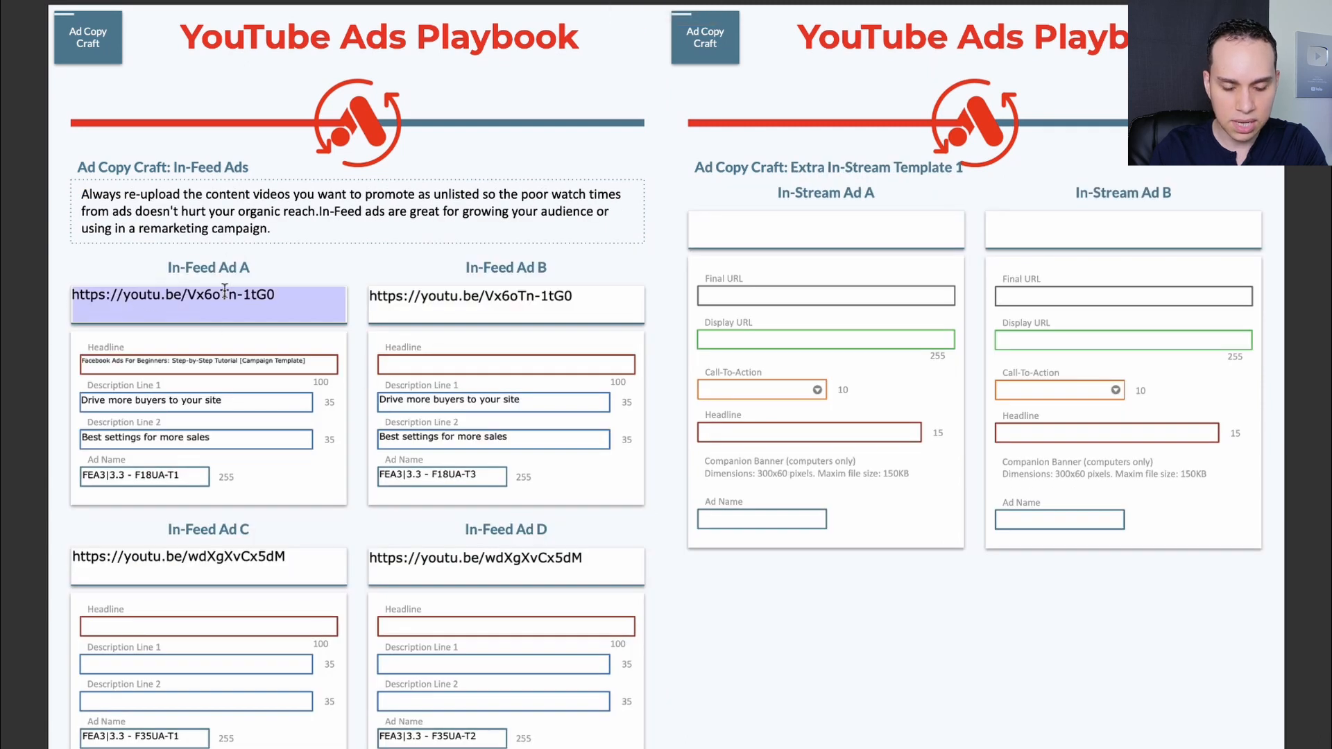
{"action": "left_click", "coordinate": [292, 298]}
{"action": "key", "text": "super+a"}
{"action": "key", "text": "super+c"}
{"action": "key", "text": "ctrl+Right"}
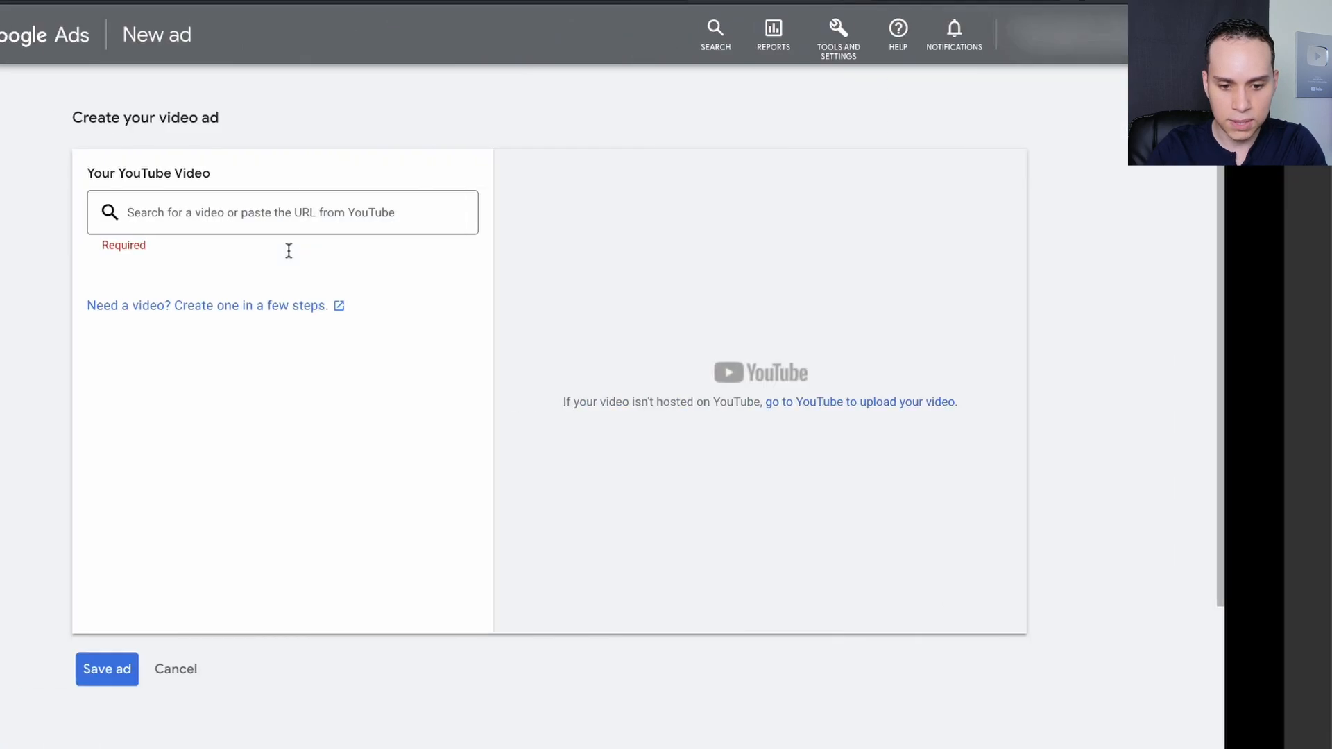
{"action": "left_click", "coordinate": [418, 212]}
{"action": "key", "text": "super+v"}
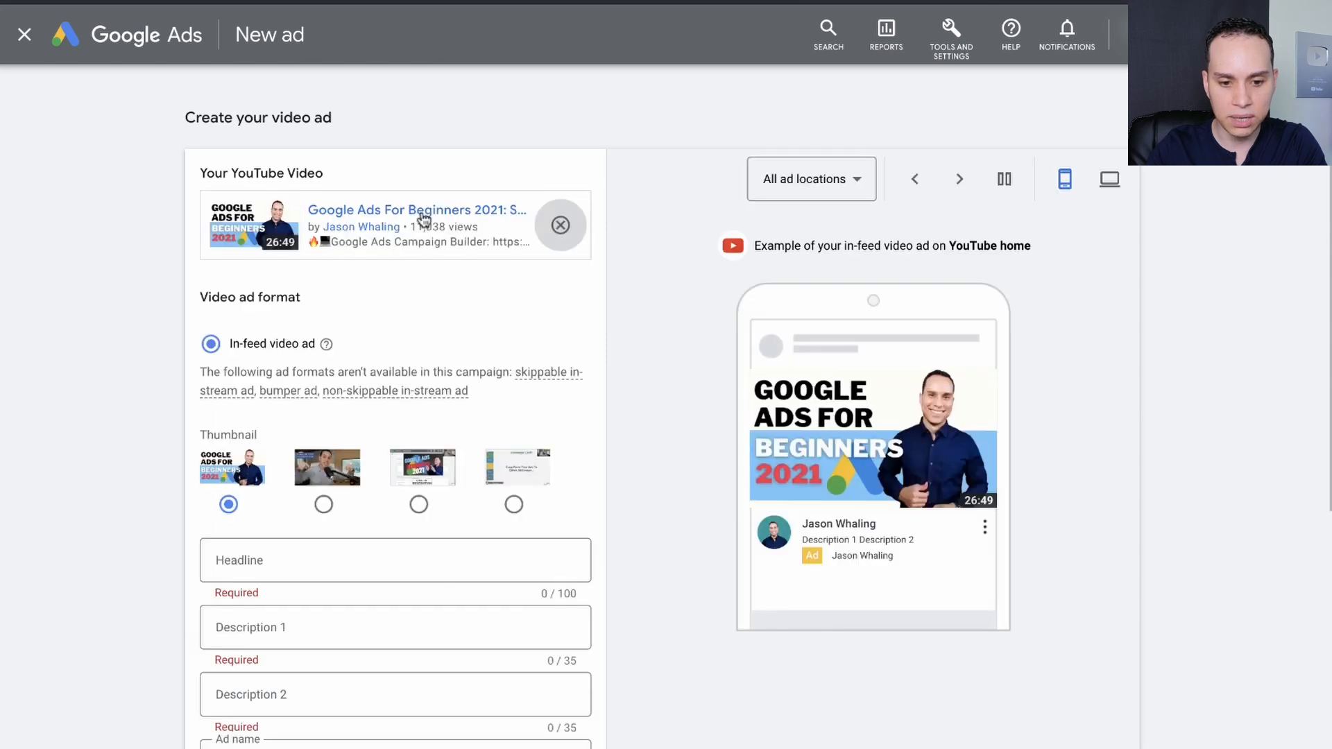
{"action": "scroll", "coordinate": [586, 348], "scroll_direction": "down", "scroll_amount": 5}
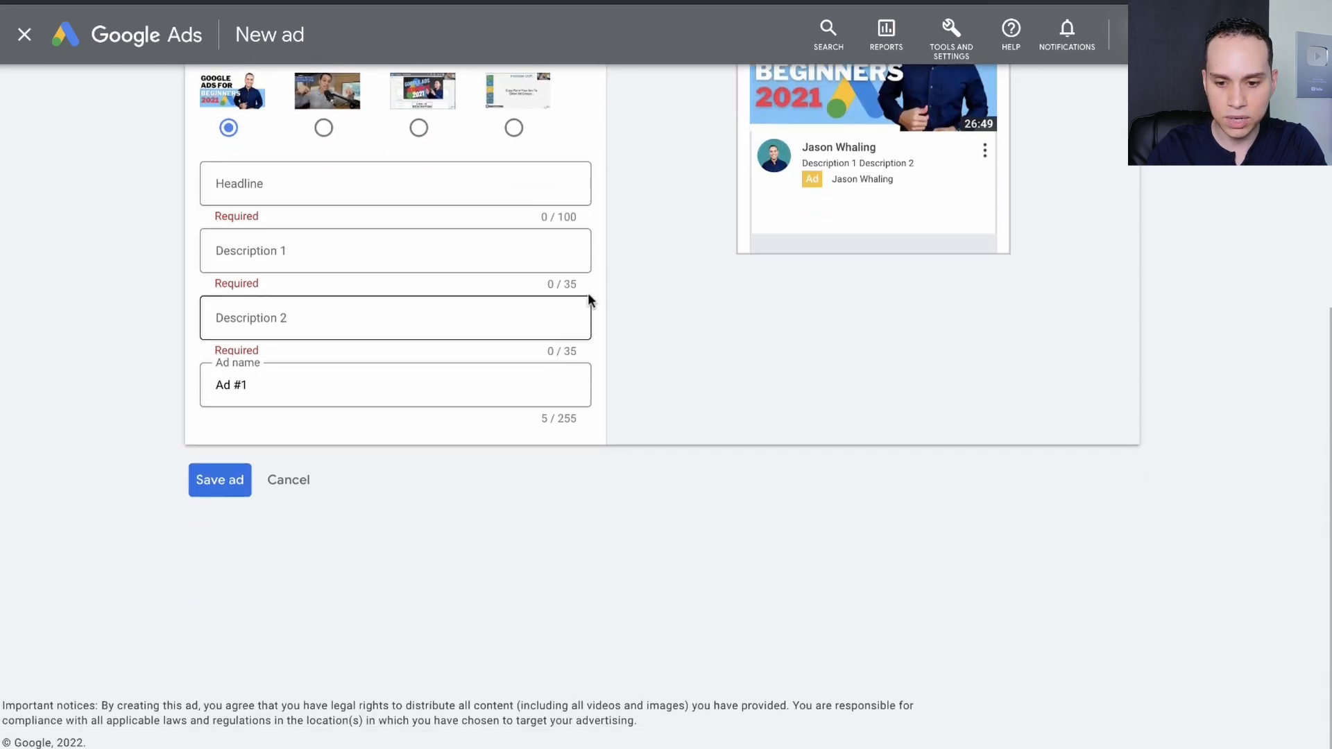
{"action": "scroll", "coordinate": [590, 297], "scroll_direction": "up", "scroll_amount": 3}
{"action": "scroll", "coordinate": [594, 288], "scroll_direction": "up", "scroll_amount": 2}
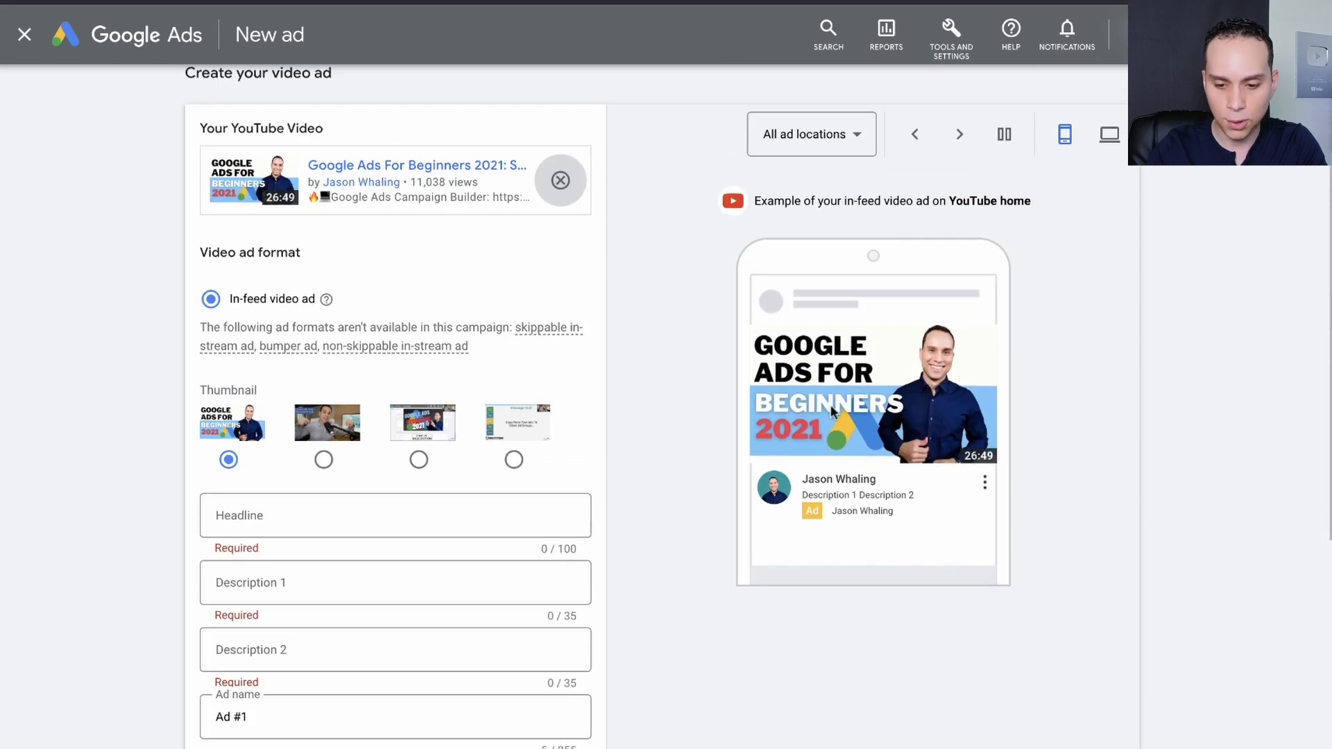
Fill in the playbook's In-Feed Ad A headline, descriptions "Drive more buyers to your site" and "Best settings for more sales", and name "FEA3|3.3 - F18UA-T1".
{"action": "scroll", "coordinate": [609, 372], "scroll_direction": "down", "scroll_amount": 3}
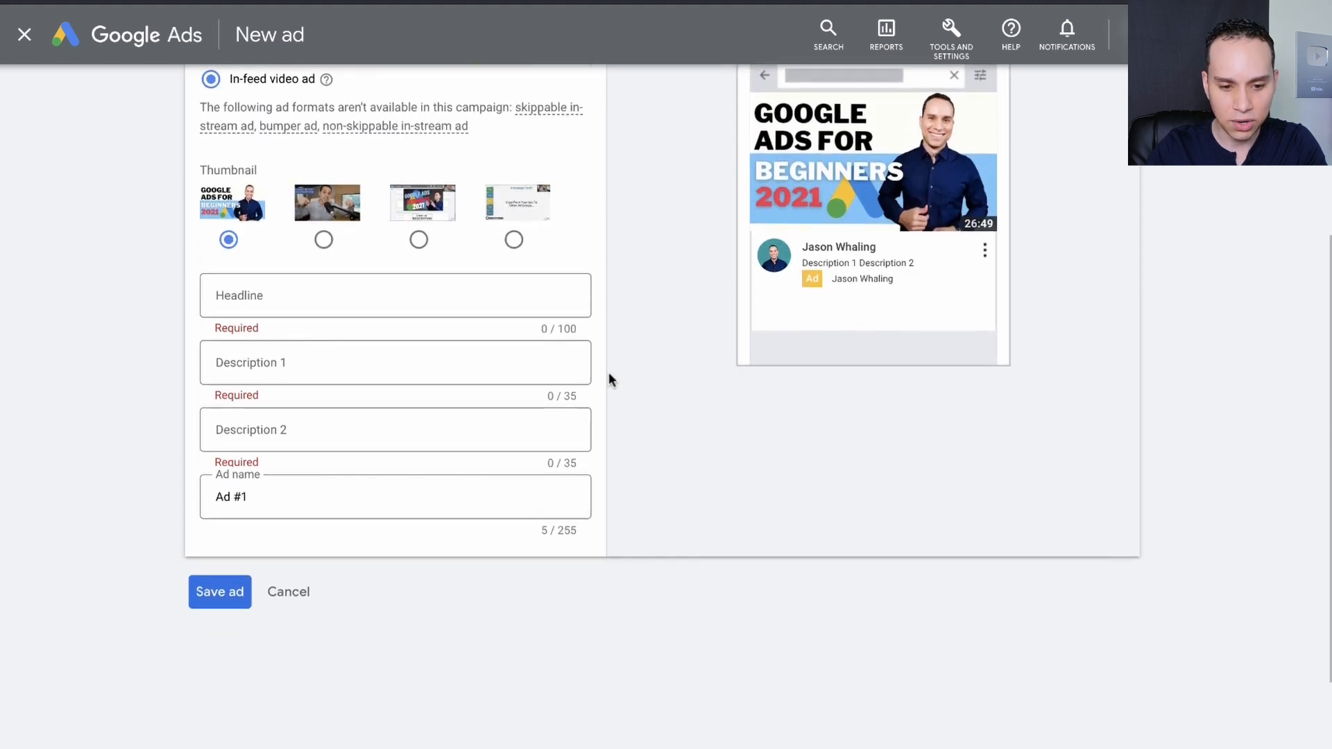
{"action": "left_click", "coordinate": [281, 300]}
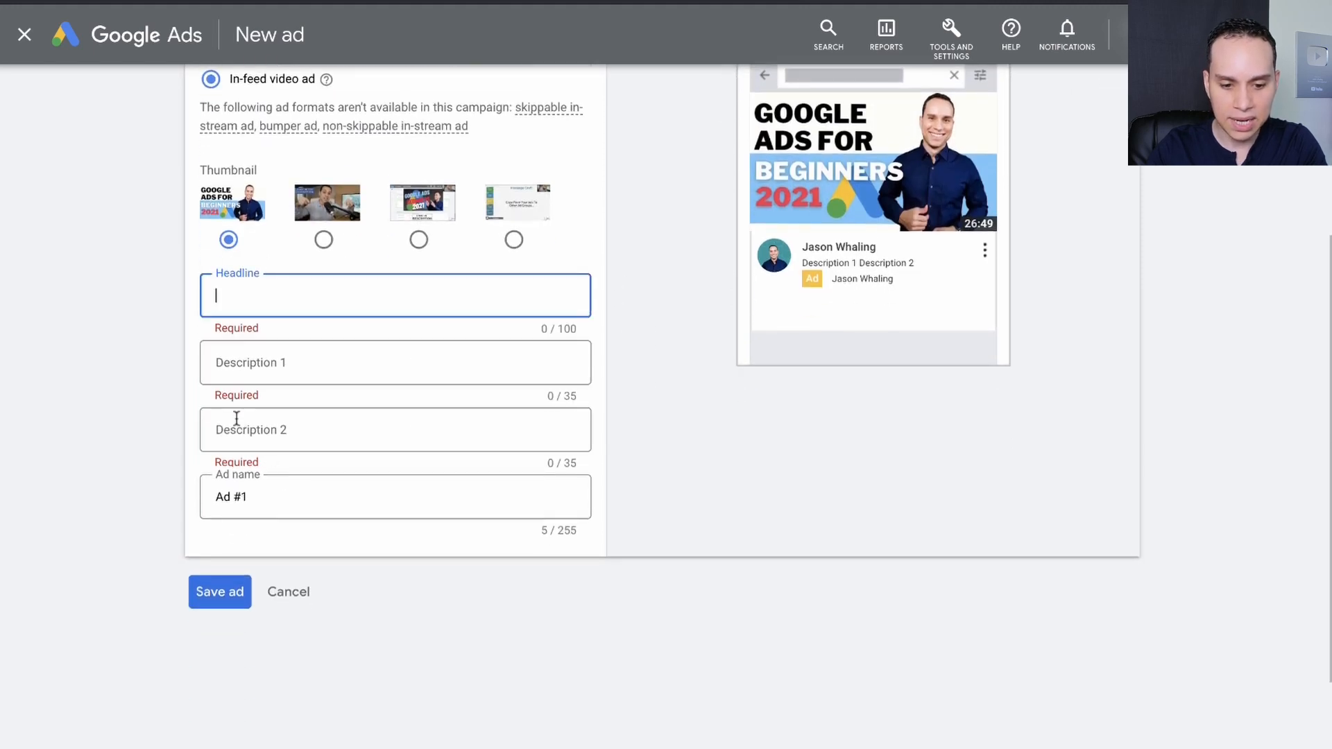
{"action": "key", "text": "ctrl+Right"}
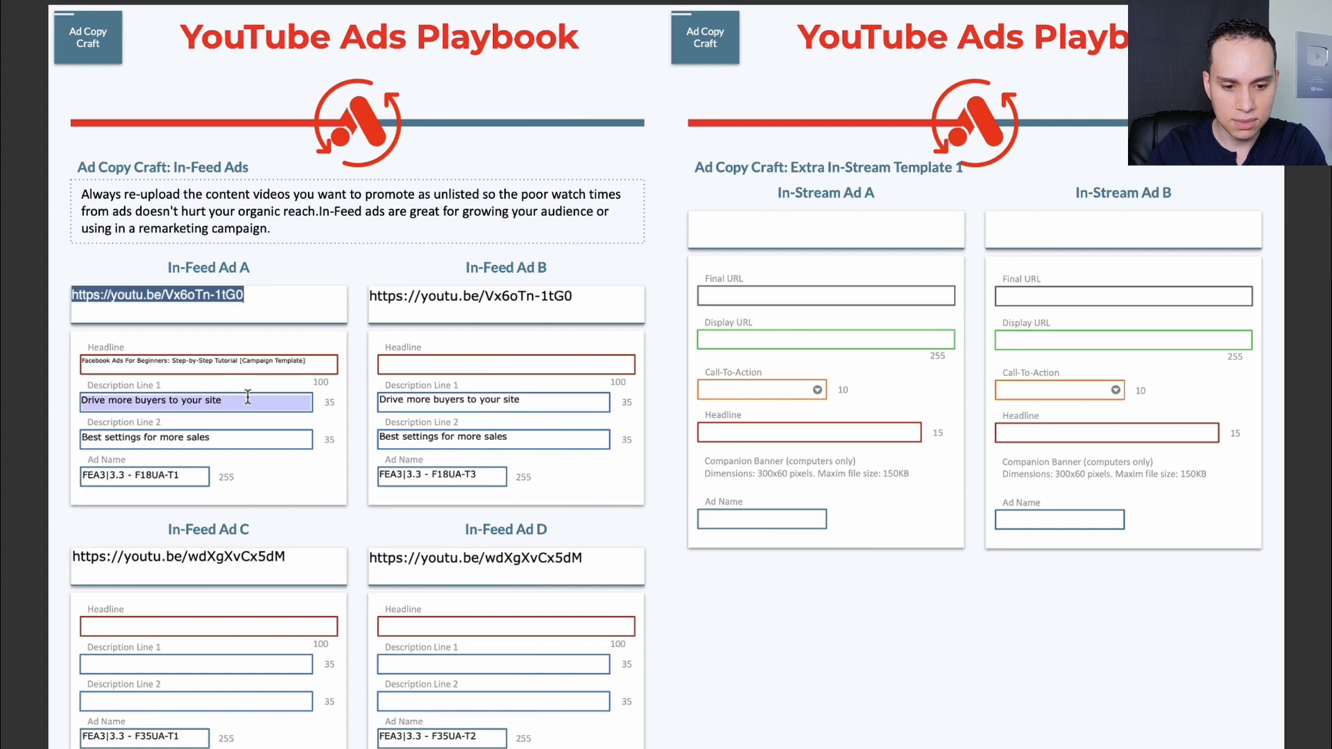
{"action": "left_click", "coordinate": [248, 401]}
{"action": "triple_click", "coordinate": [252, 359]}
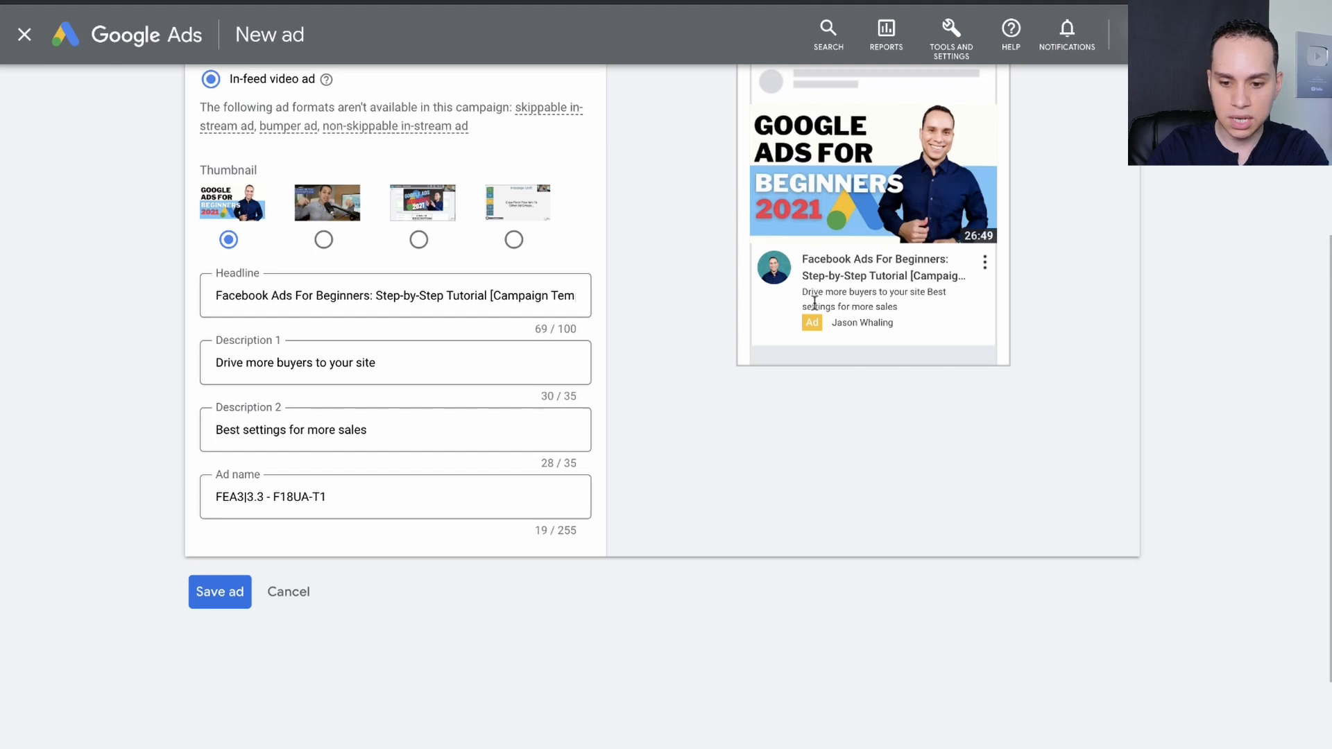
Switch the ad preview to desktop and change the headline to "Google Ads For Beginners: Step-by-Step Tutorial [Campaign Template]".
{"action": "scroll", "coordinate": [885, 300], "scroll_direction": "up", "scroll_amount": 3}
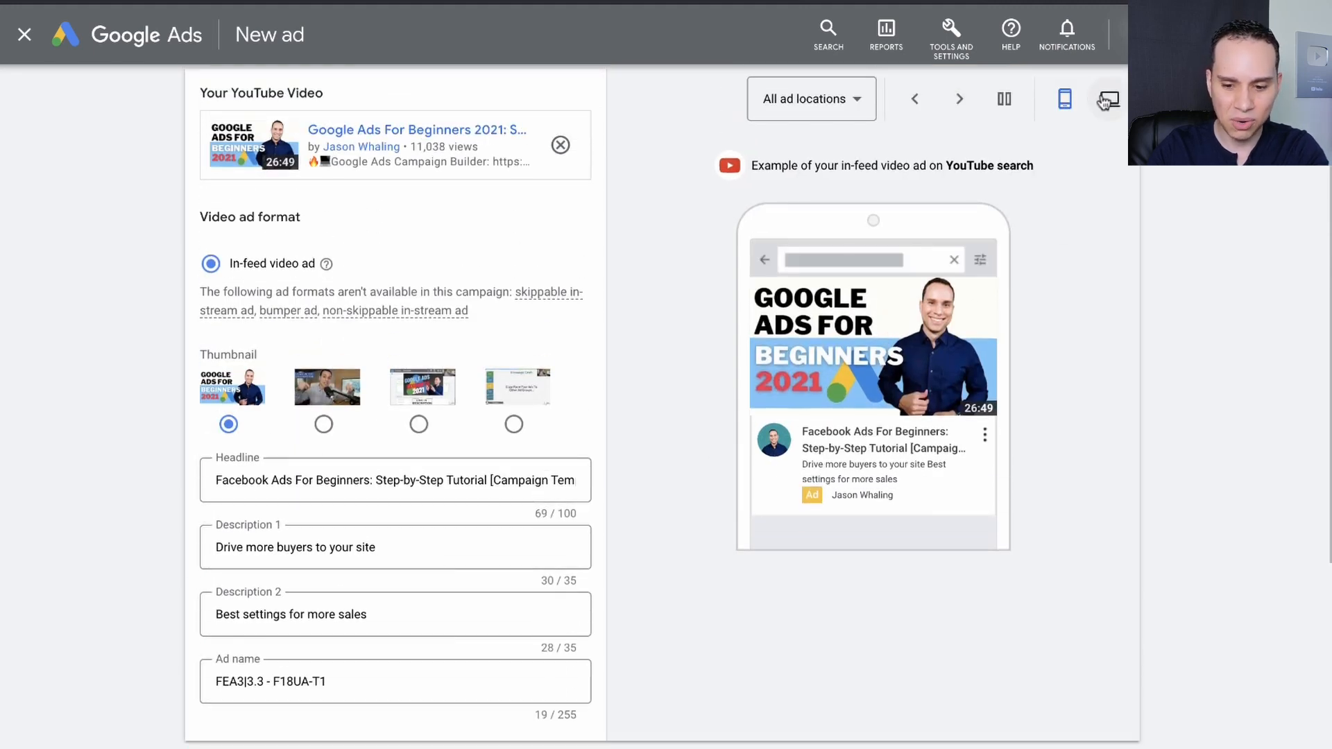
{"action": "left_click", "coordinate": [1104, 100]}
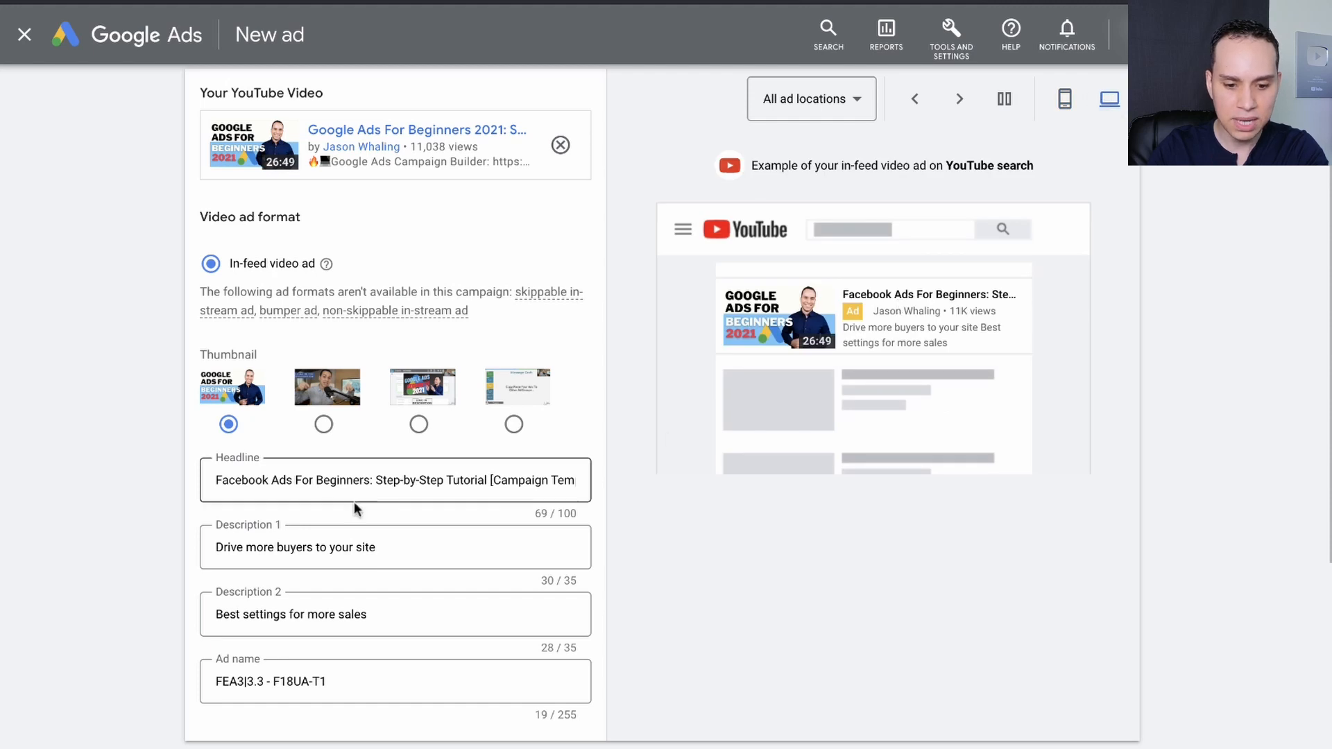
{"action": "left_click", "coordinate": [207, 477]}
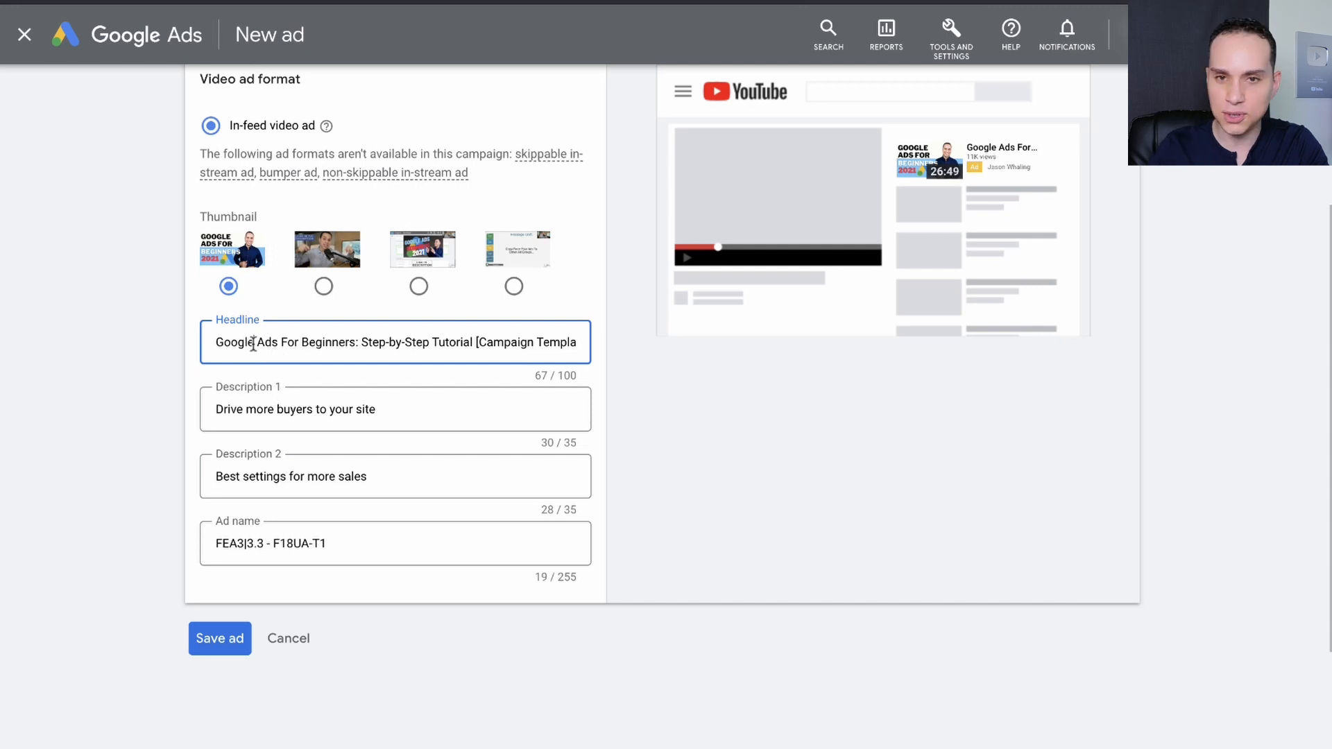
{"action": "left_click", "coordinate": [627, 395]}
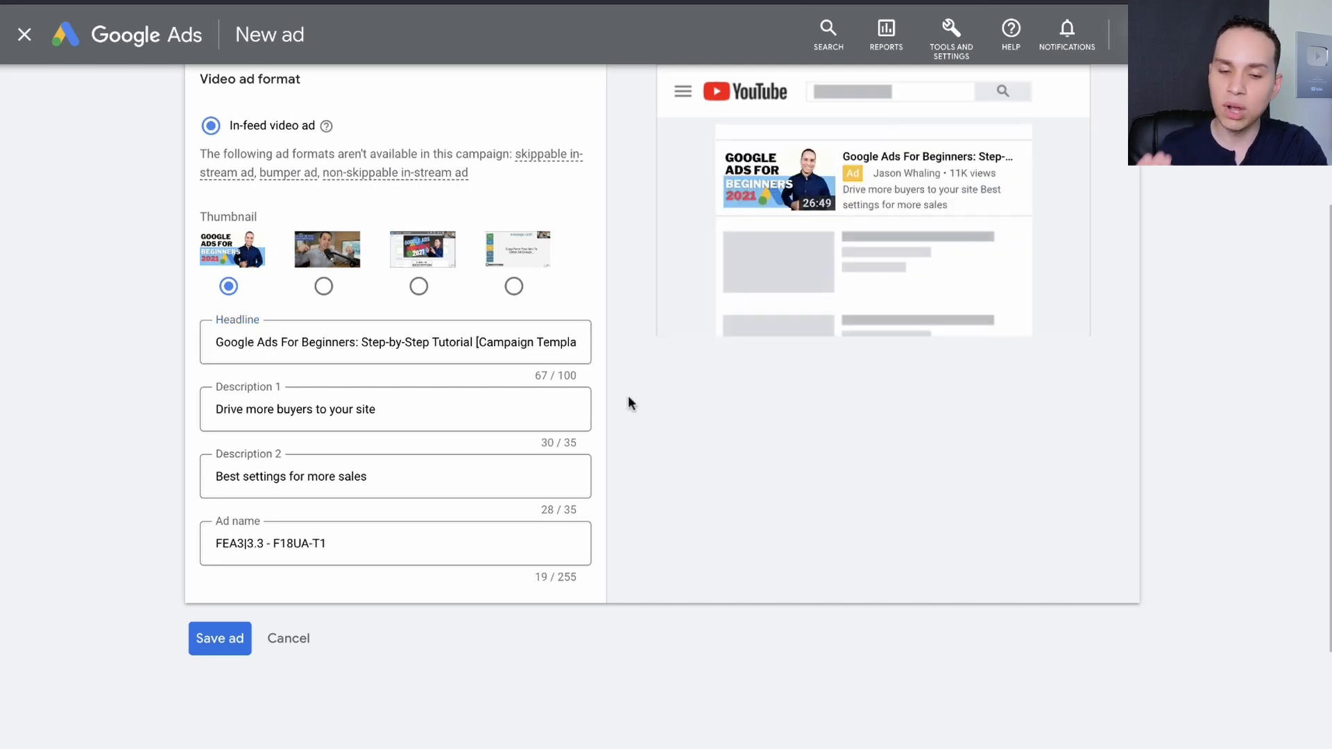
Review the completed in-feed ad "FEA3|3.3 - F18UA-T1" and save it.
{"action": "scroll", "coordinate": [628, 396], "scroll_direction": "up", "scroll_amount": 3}
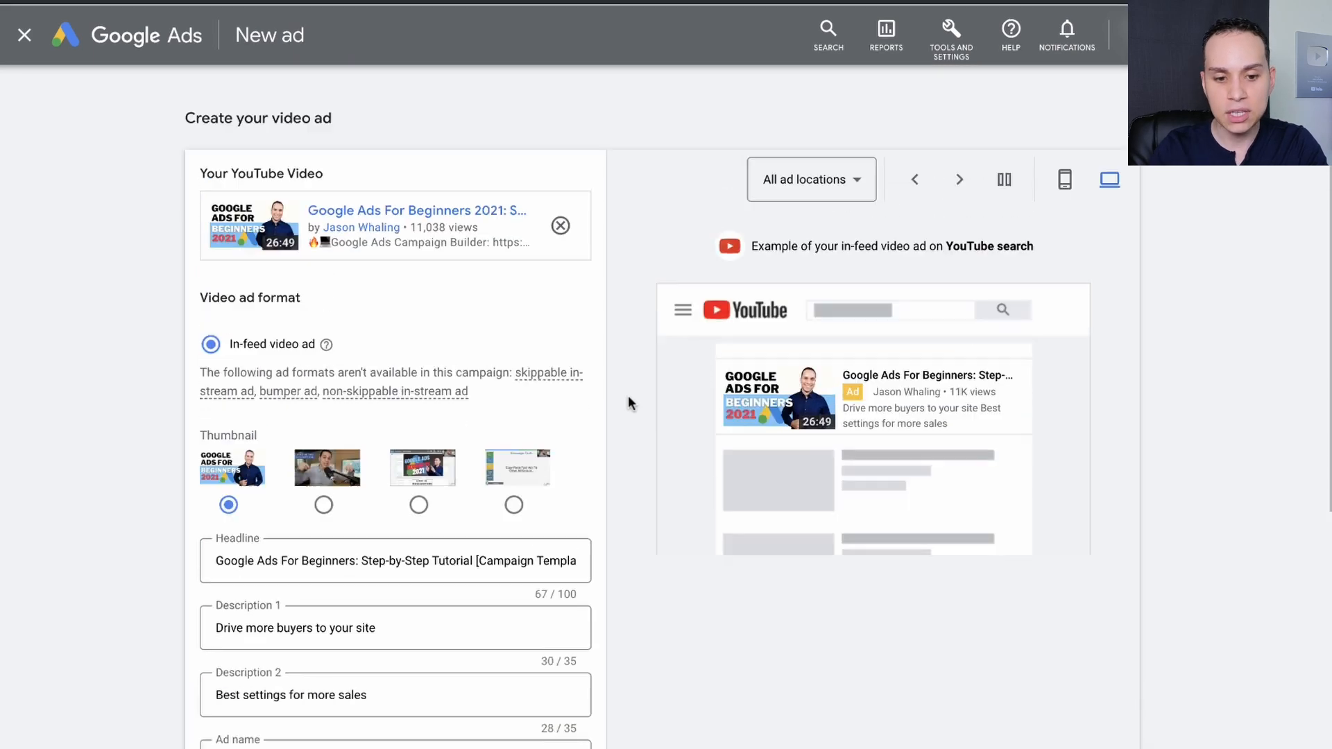
{"action": "scroll", "coordinate": [628, 396], "scroll_direction": "down", "scroll_amount": 1}
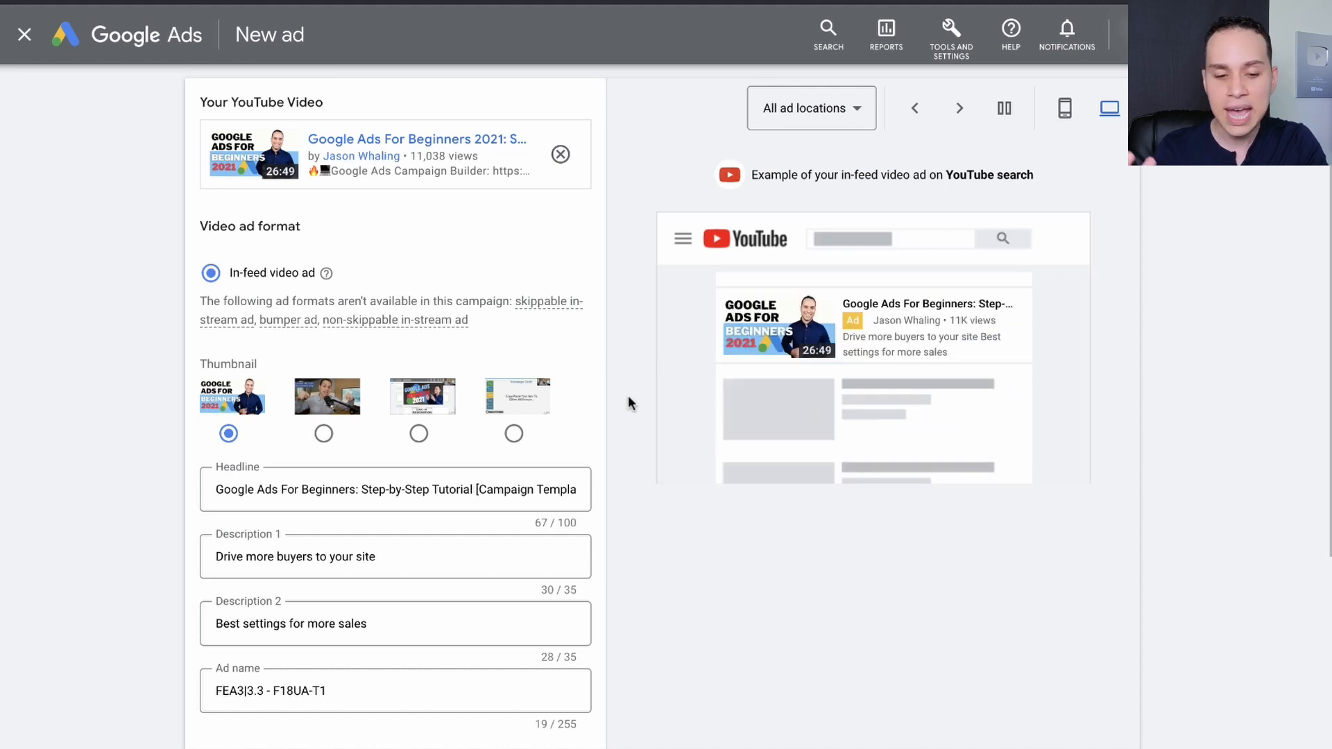
{"action": "scroll", "coordinate": [629, 398], "scroll_direction": "down", "scroll_amount": 2}
{"action": "scroll", "coordinate": [629, 402], "scroll_direction": "down", "scroll_amount": 1}
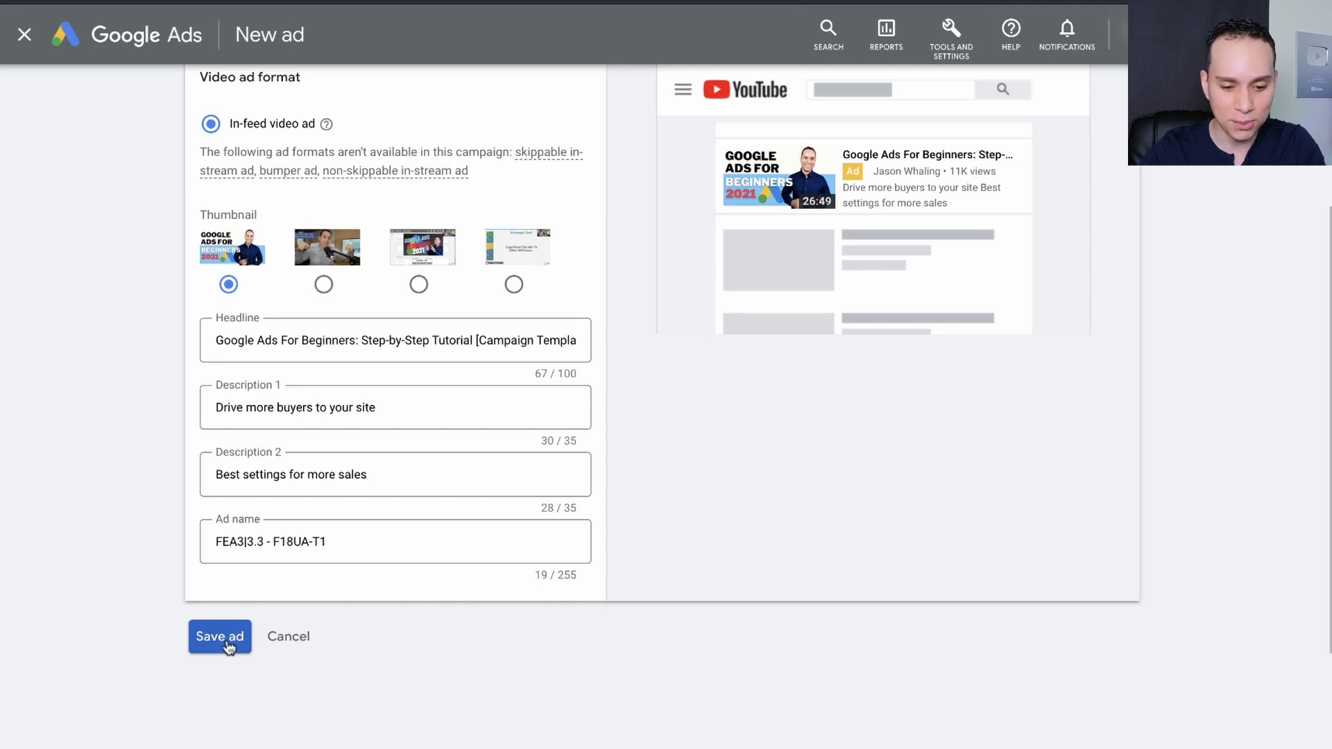
{"action": "left_click", "coordinate": [228, 644]}
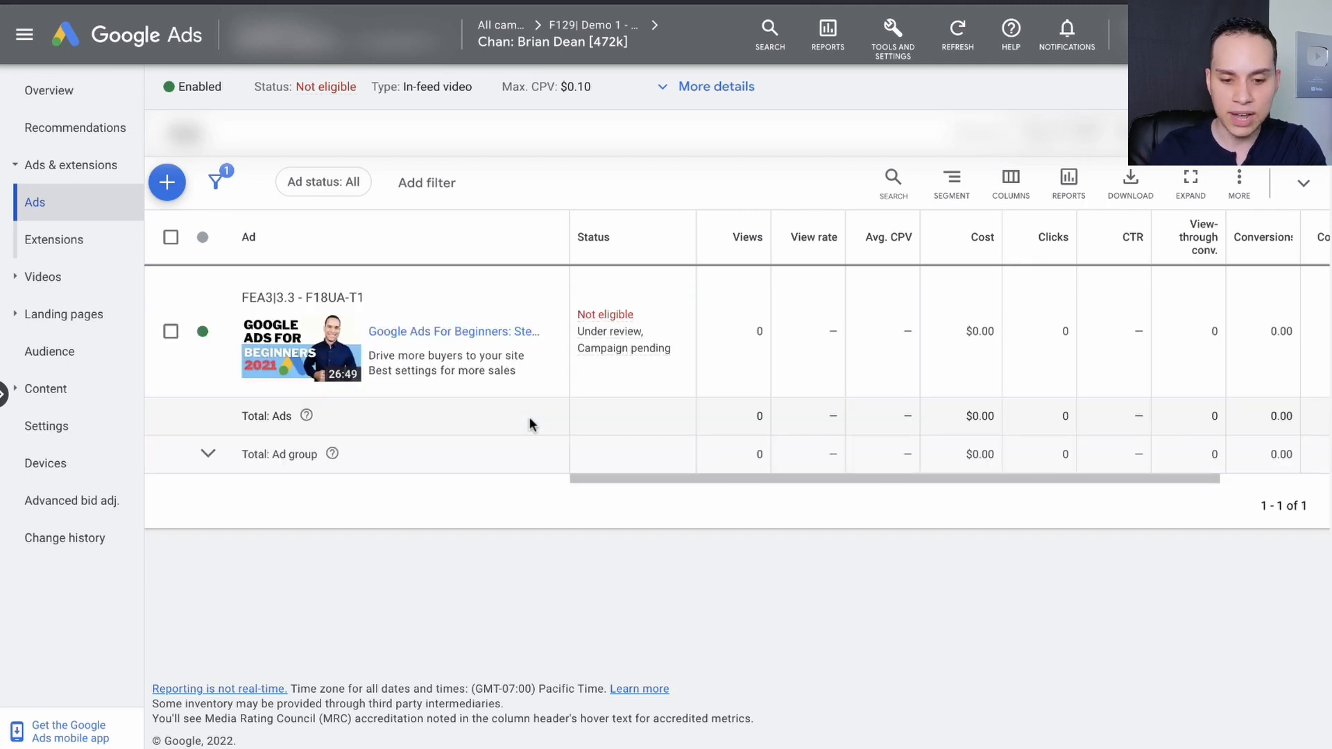
{"action": "left_click", "coordinate": [168, 178]}
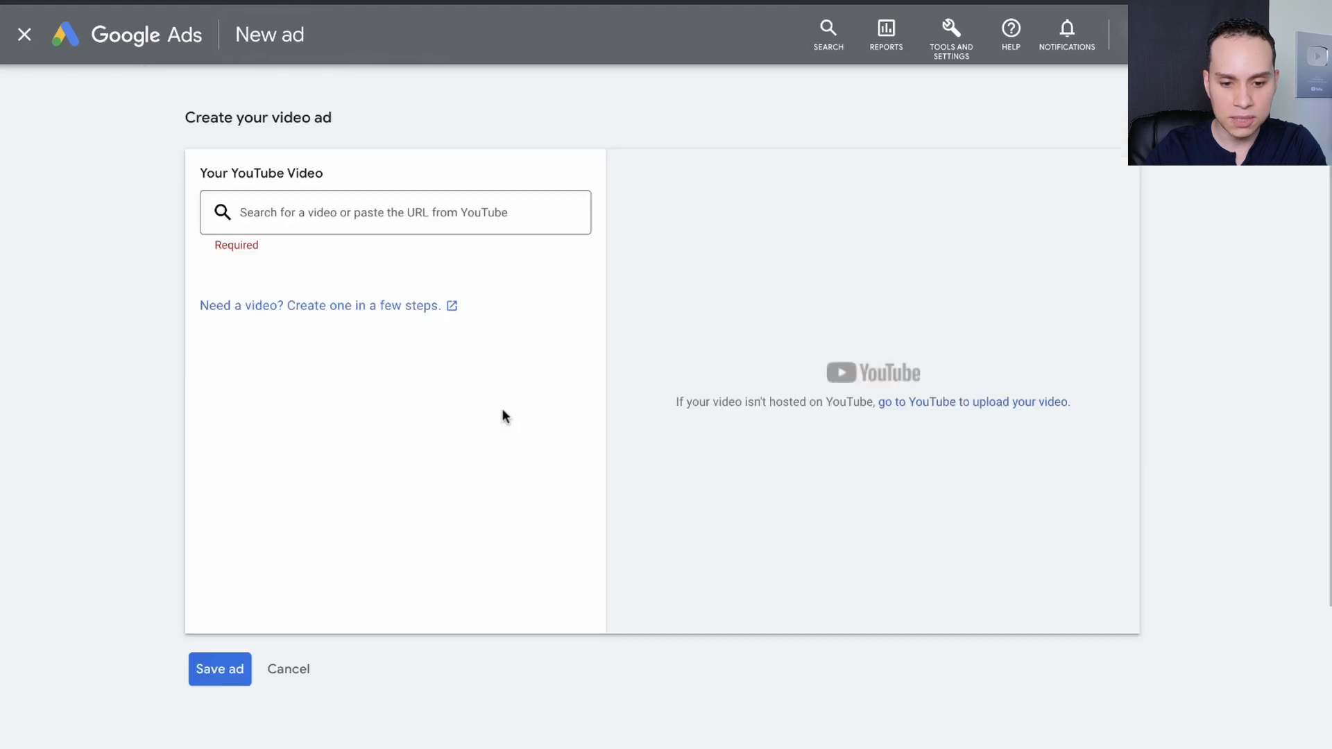
{"action": "key", "text": "ctrl+Right"}
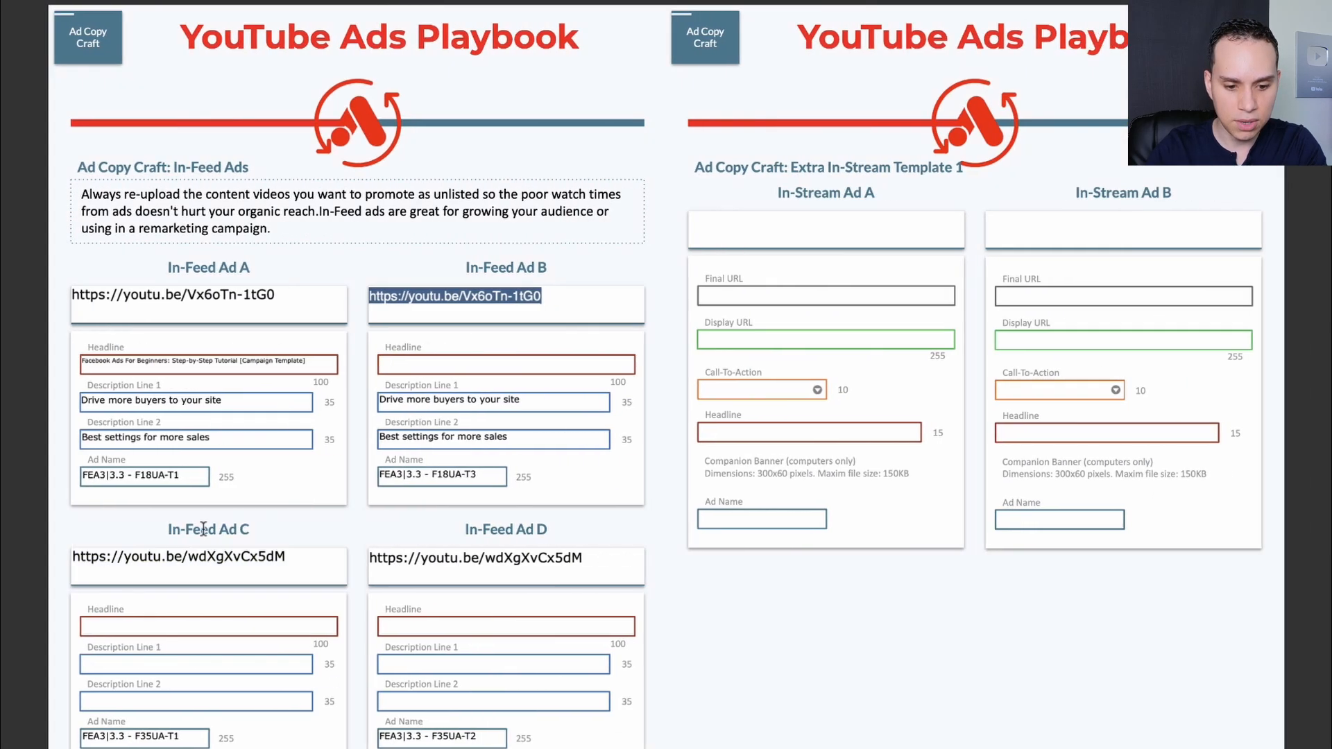
{"action": "triple_click", "coordinate": [201, 555]}
{"action": "key", "text": "super+c"}
{"action": "key", "text": "ctrl+Left"}
{"action": "left_click", "coordinate": [298, 210]}
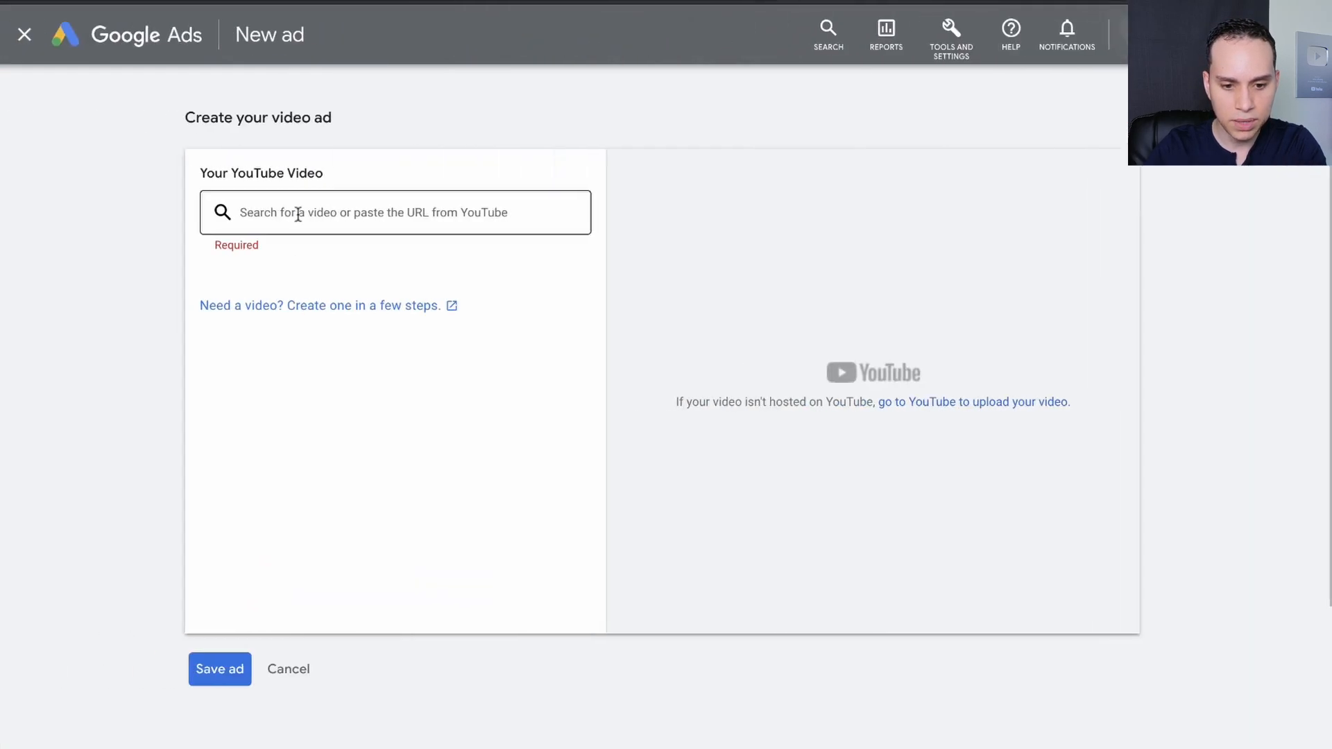
{"action": "key", "text": "super+v"}
{"action": "left_click", "coordinate": [371, 276]}
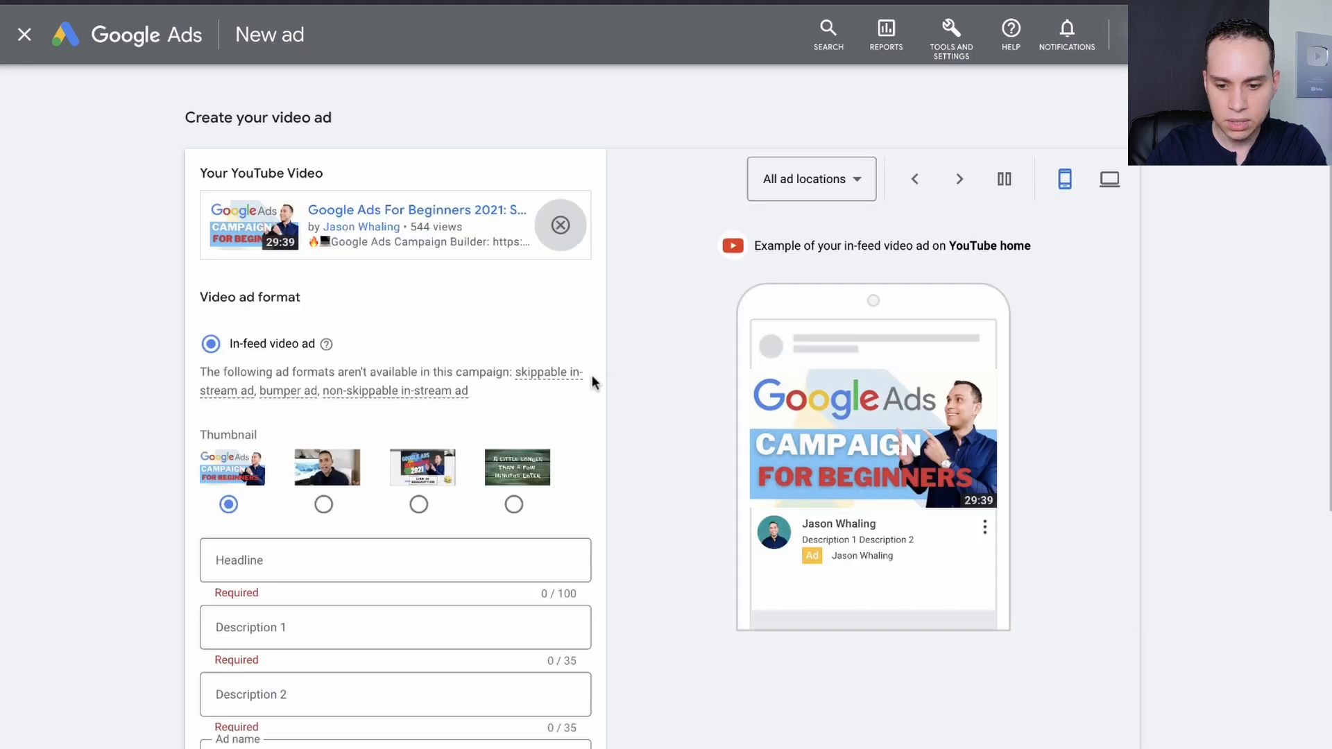
Set the headline to "Google Ads For Beginners: Step-by-Step Tutorial [Campaign Template]", reuse In-Feed Ad A's descriptions, and name the ad "FEA3|3.3 - F35UA-T1".
{"action": "scroll", "coordinate": [591, 378], "scroll_direction": "down", "scroll_amount": 4}
{"action": "scroll", "coordinate": [628, 273], "scroll_direction": "up", "scroll_amount": 1}
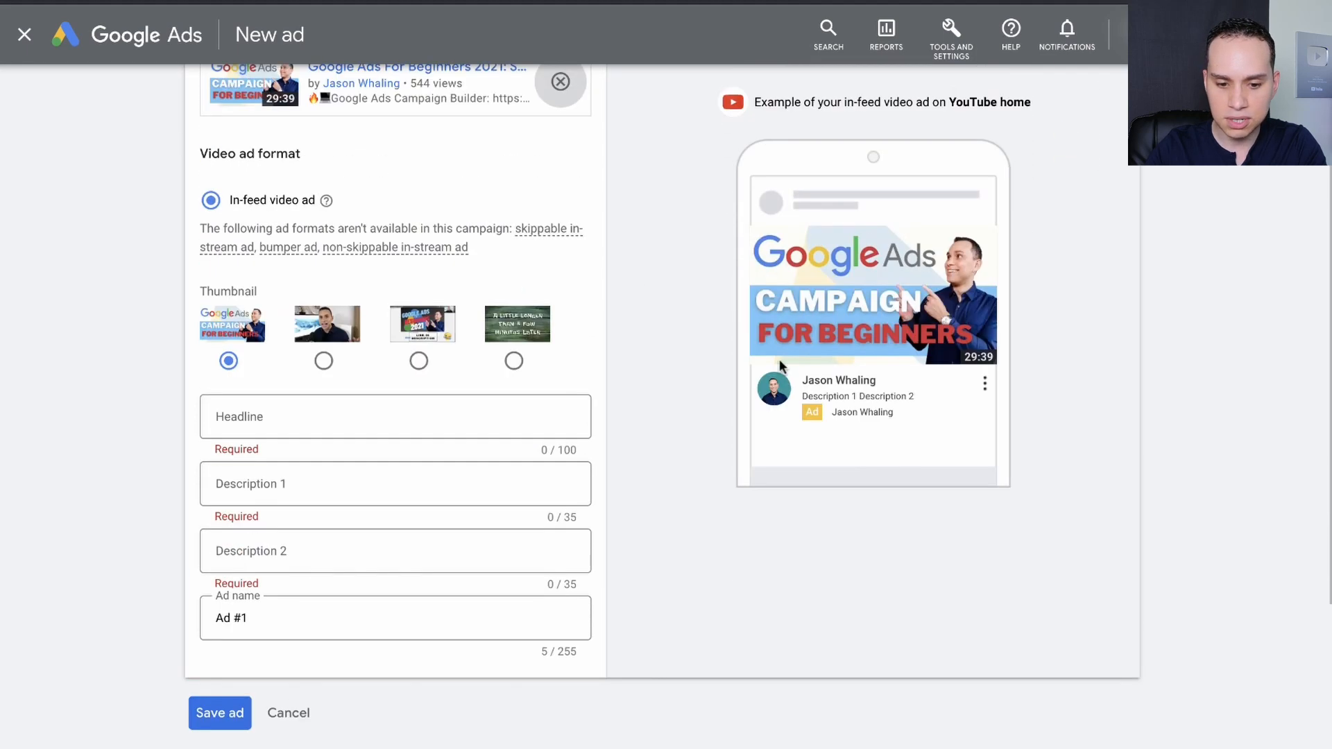
{"action": "scroll", "coordinate": [586, 355], "scroll_direction": "down", "scroll_amount": 2}
{"action": "key", "text": "ctrl+Right"}
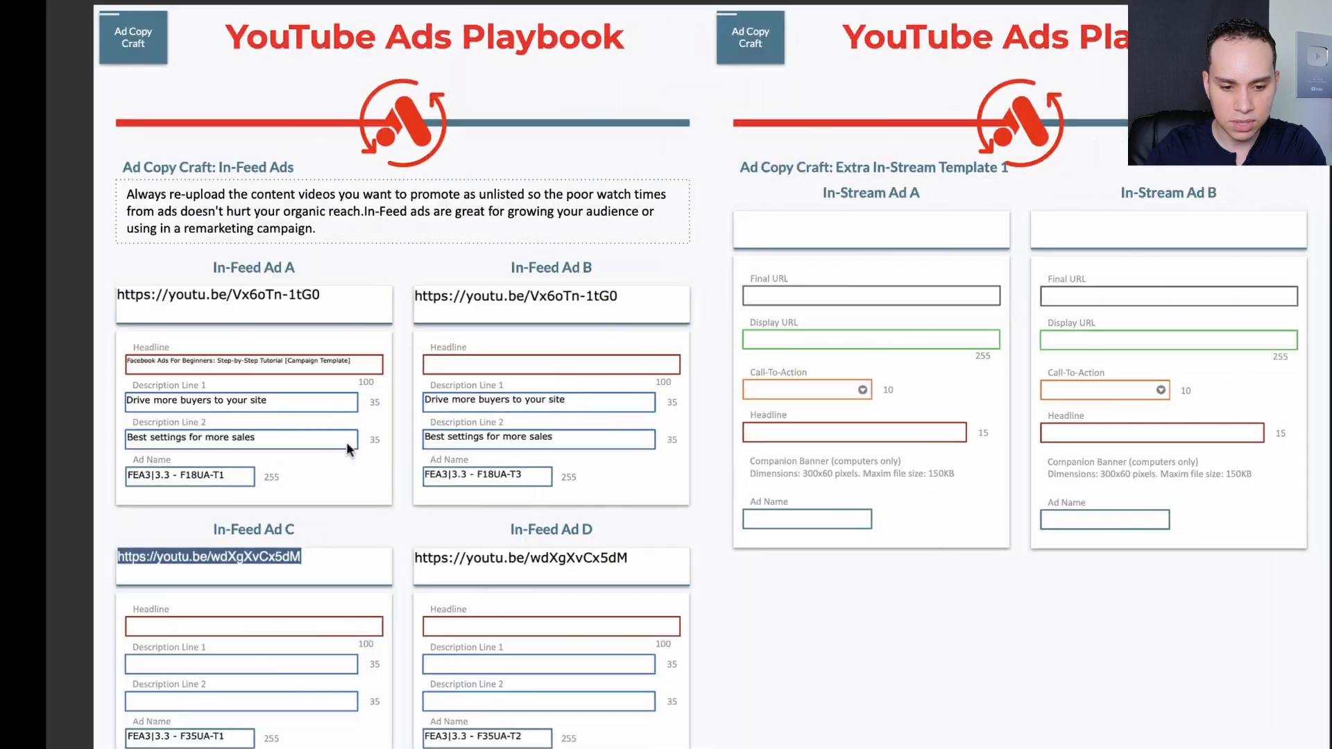
{"action": "left_click", "coordinate": [184, 367]}
{"action": "key", "text": "super+a"}
{"action": "key", "text": "ctrl+Left"}
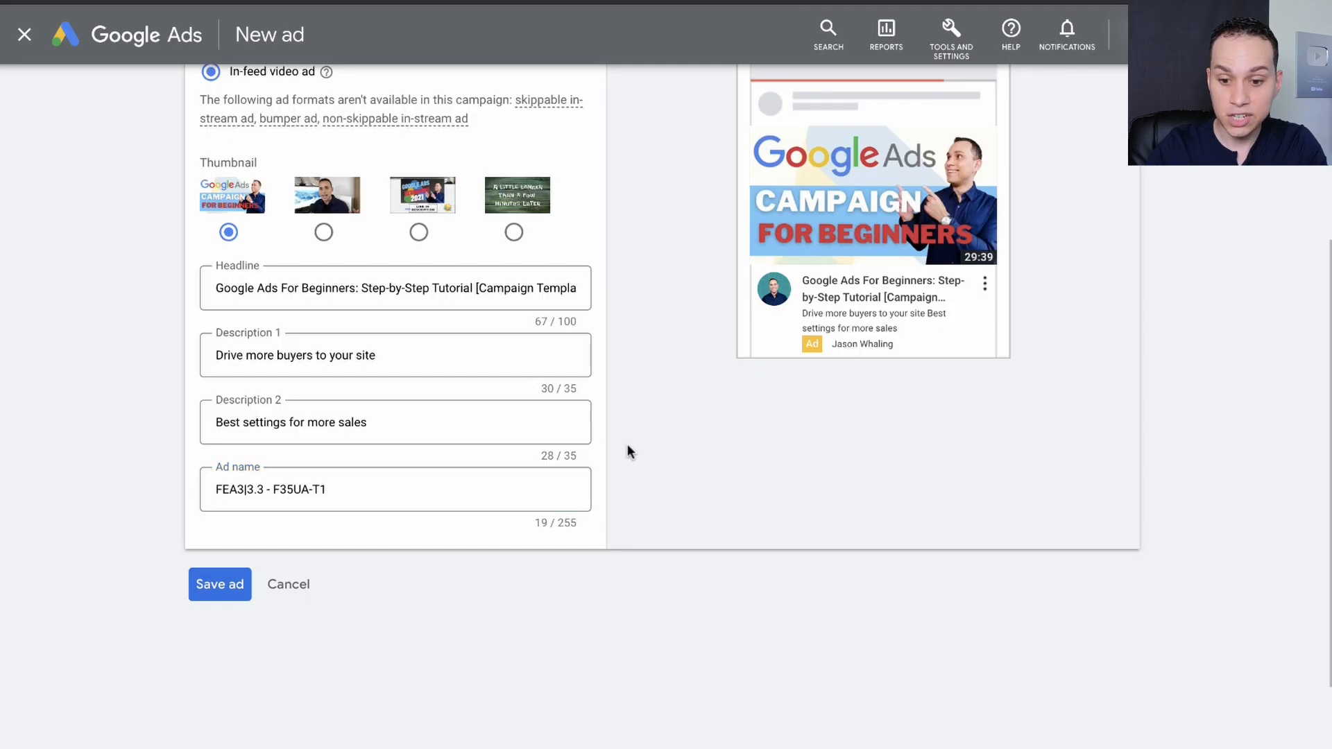
Check the second in-feed ad "FEA3|3.3 - F35UA-T1" and save it.
{"action": "scroll", "coordinate": [628, 445], "scroll_direction": "up", "scroll_amount": 3}
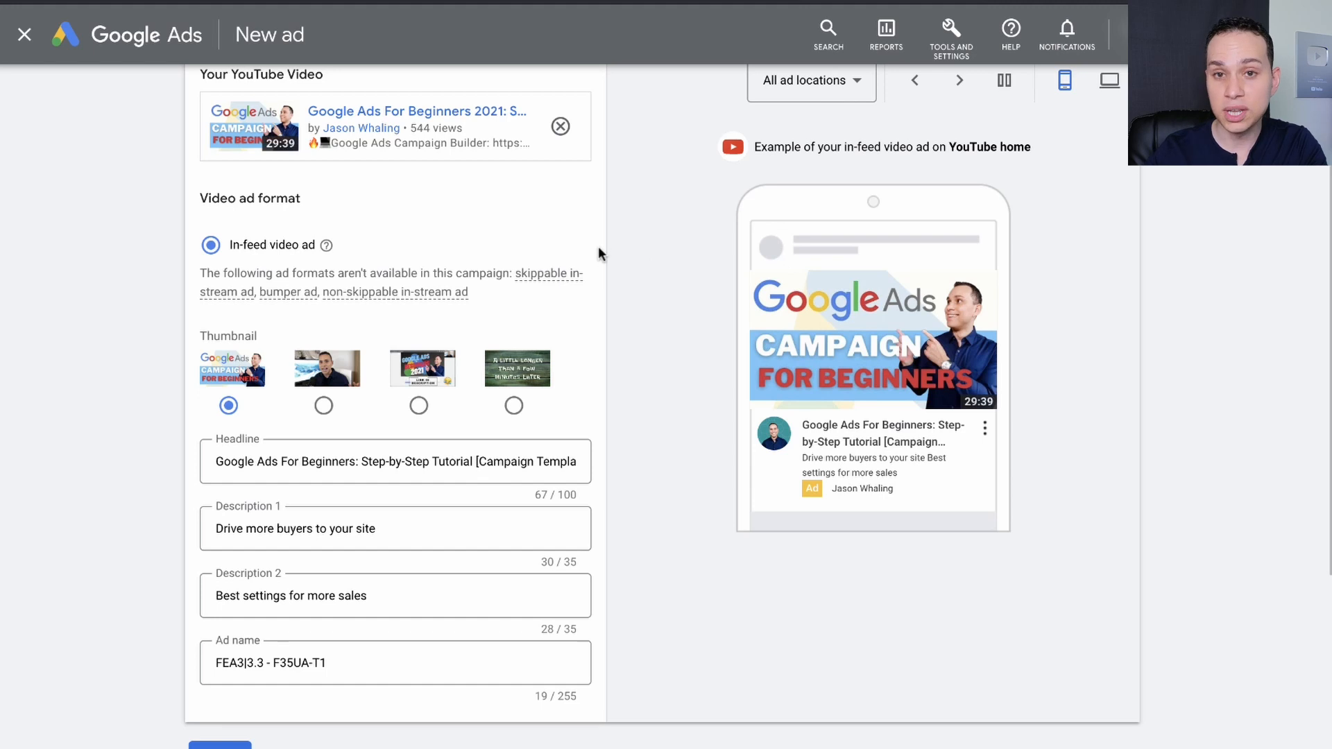
{"action": "scroll", "coordinate": [598, 254], "scroll_direction": "down", "scroll_amount": 4}
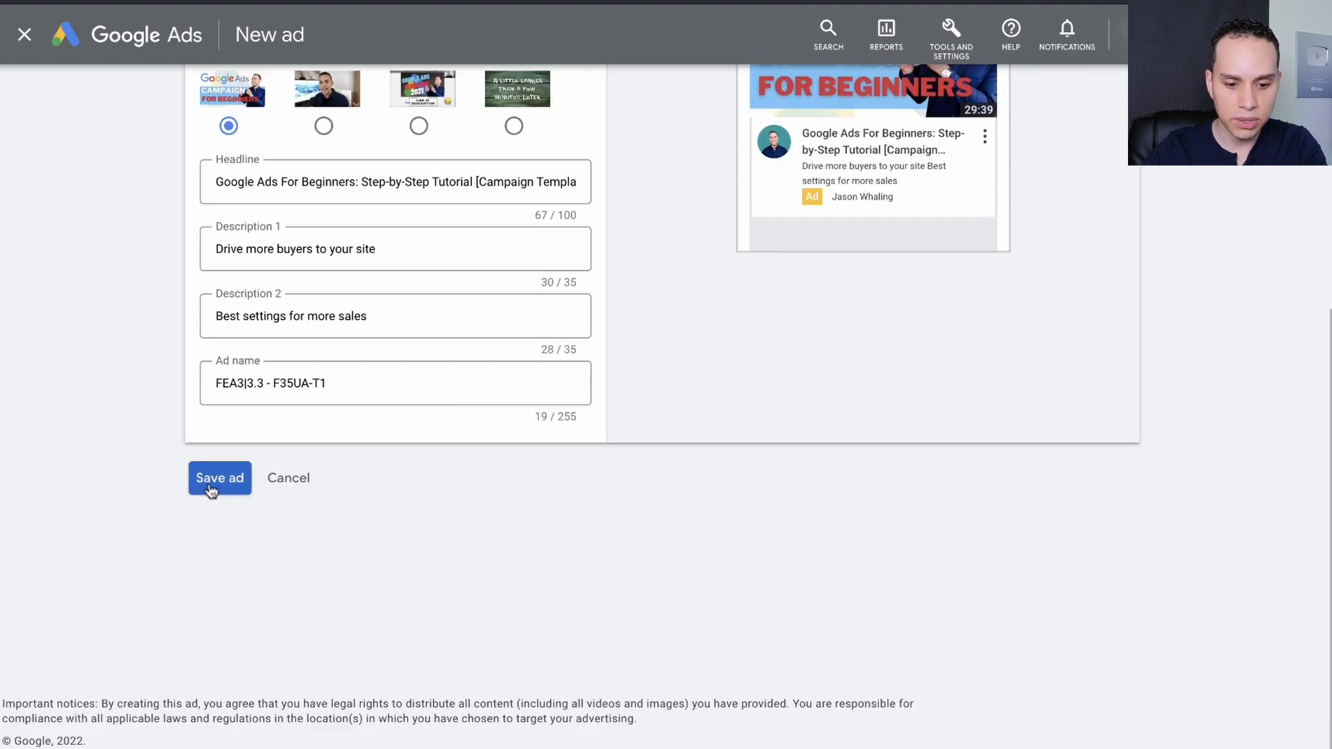
{"action": "left_click", "coordinate": [211, 485]}
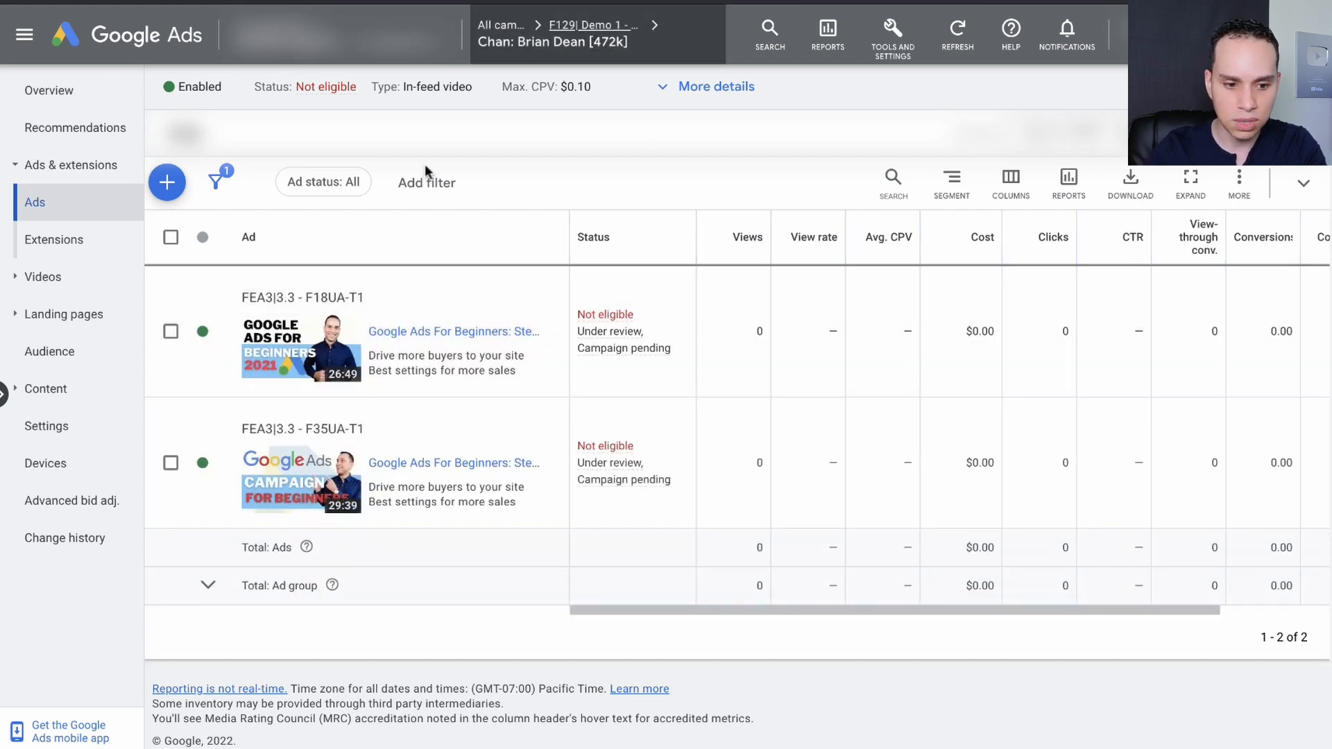
Reopen the "Chan: Brian Dean [472k]" ad group from the campaign's ad groups and copy both of its ads.
{"action": "left_click", "coordinate": [61, 202]}
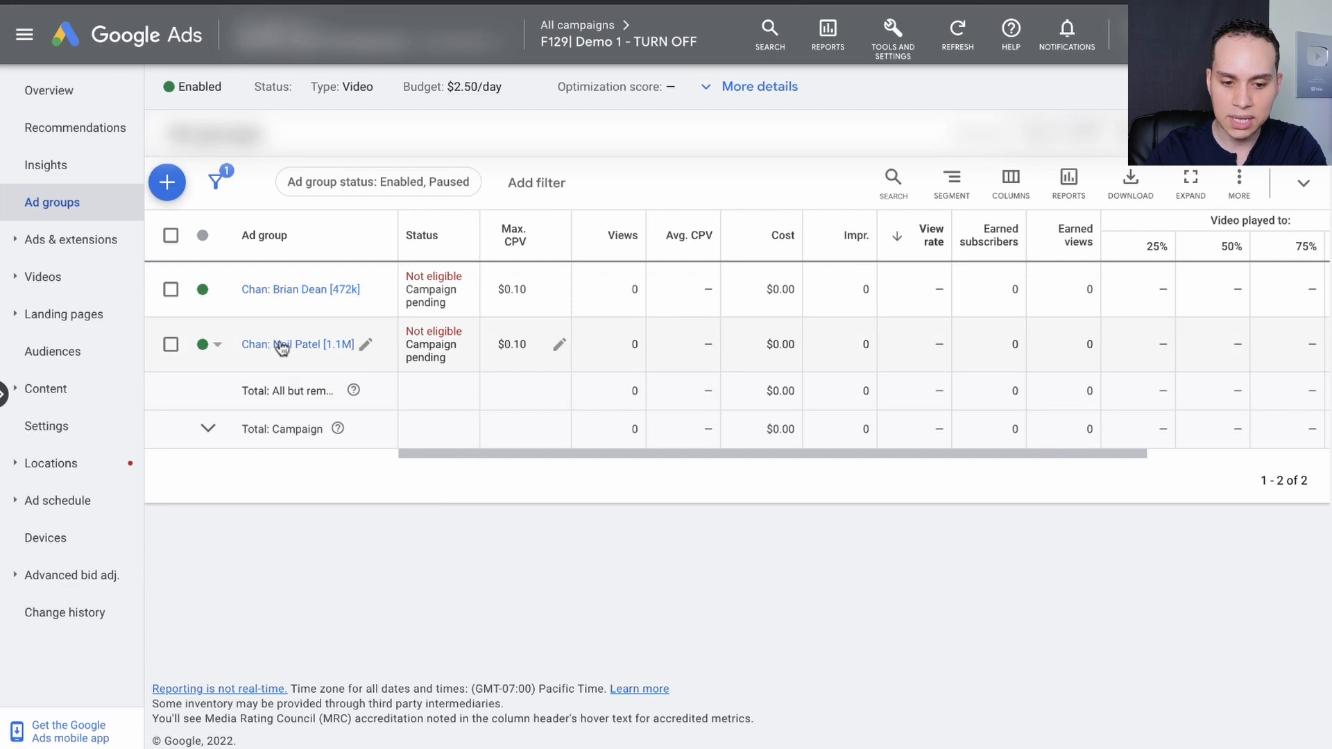
{"action": "left_click", "coordinate": [303, 290]}
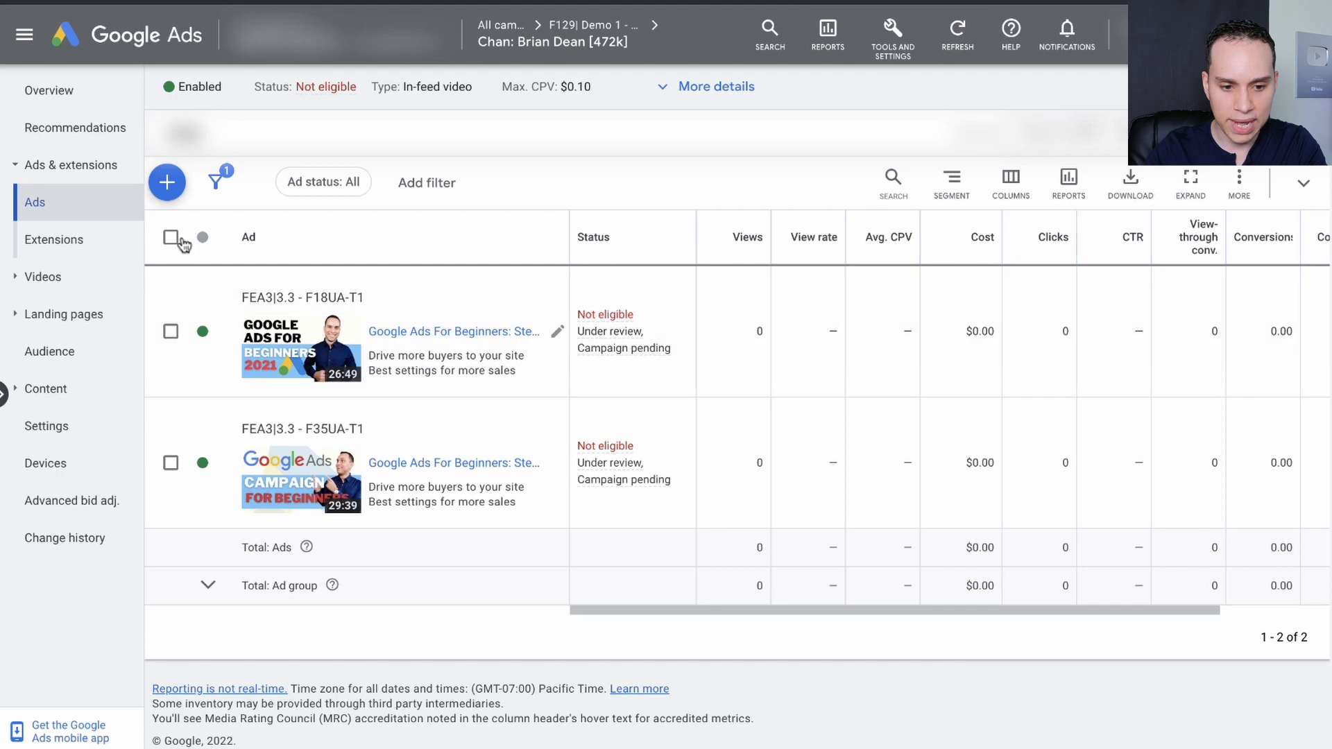
{"action": "left_click", "coordinate": [172, 238]}
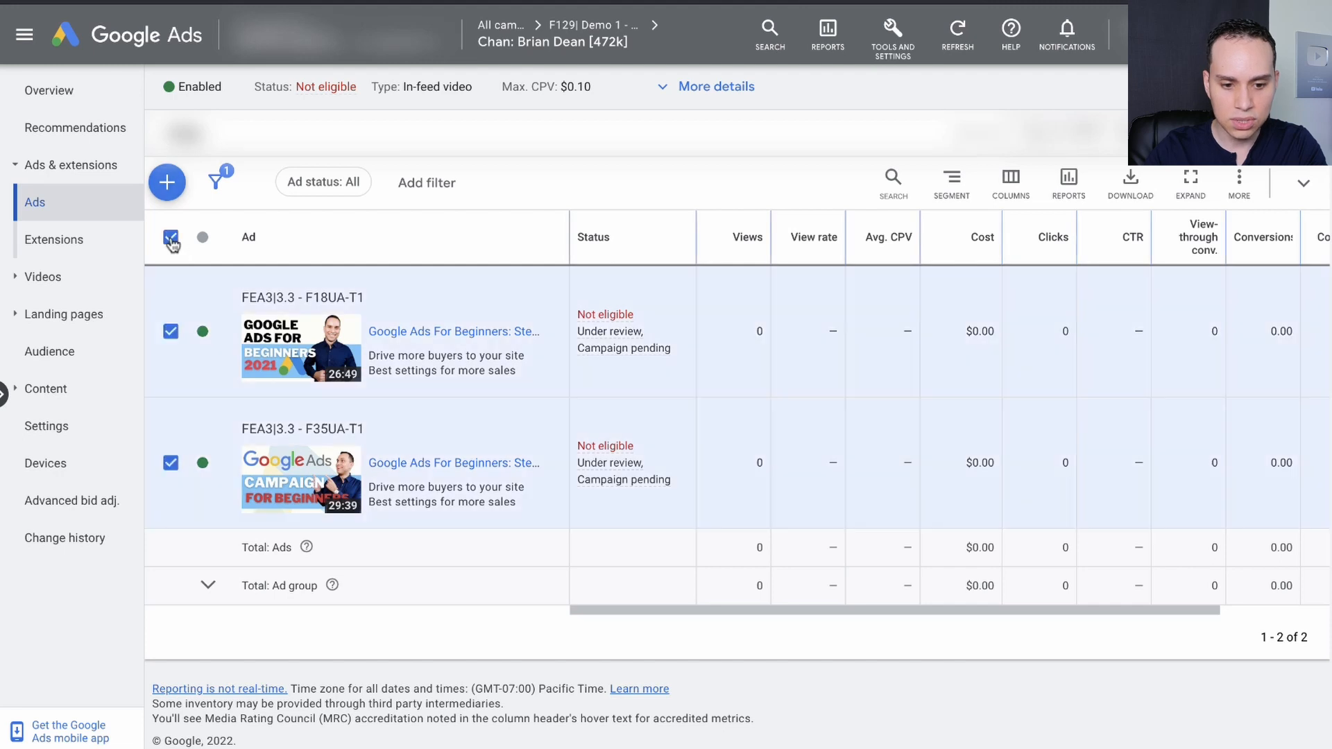
{"action": "left_click", "coordinate": [299, 183]}
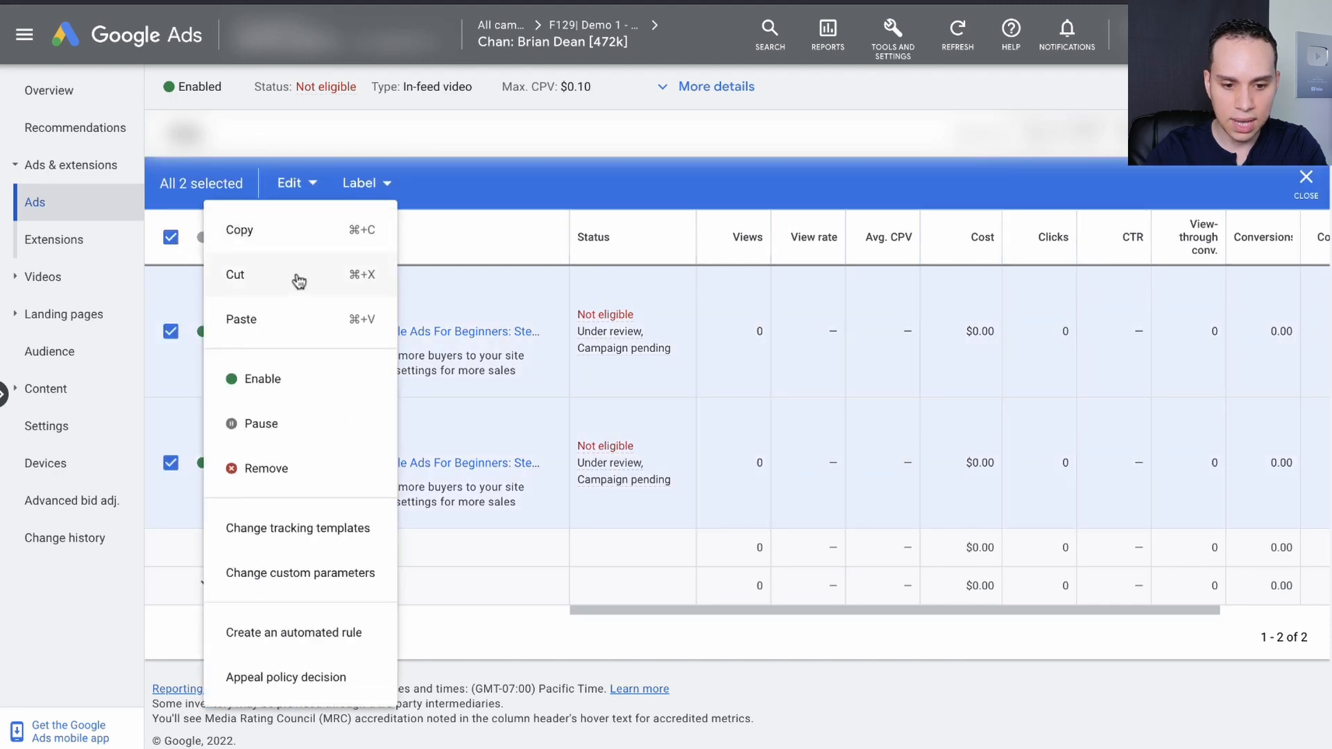
{"action": "left_click", "coordinate": [298, 229]}
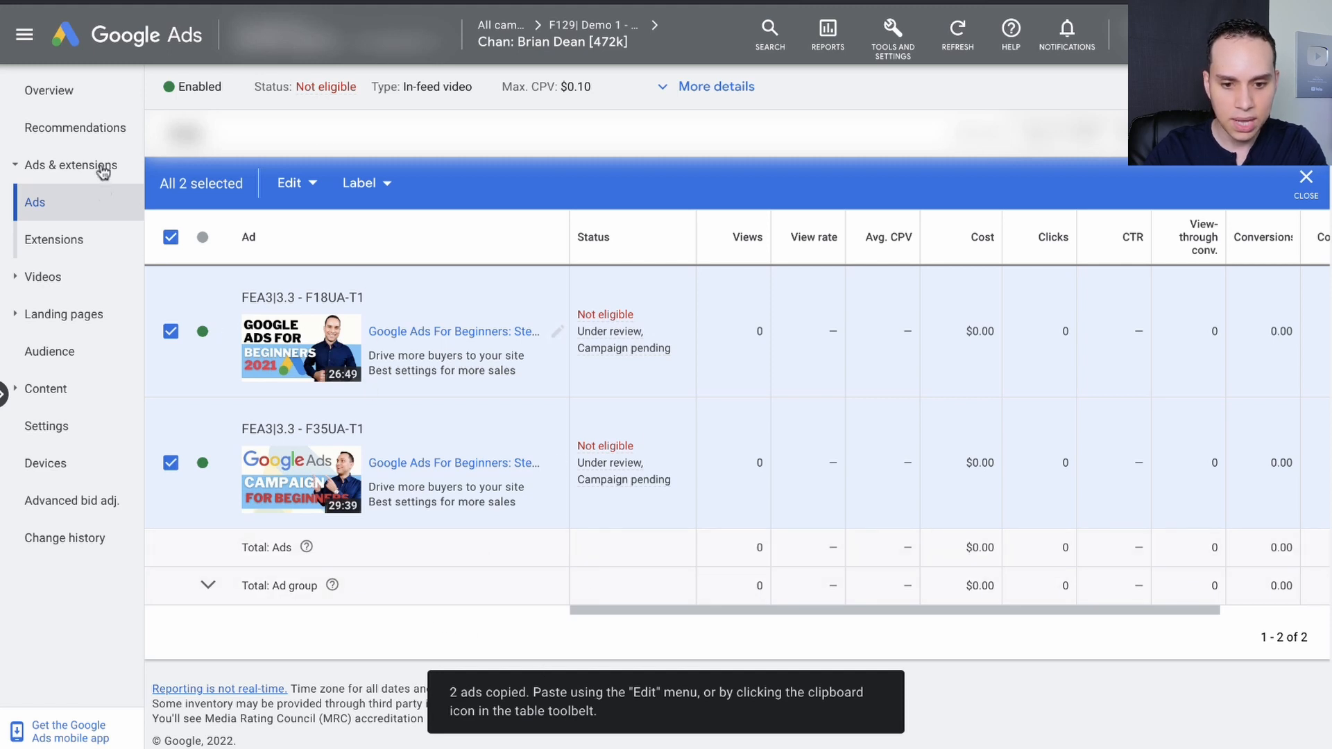
Open the campaign's "Chan: Neil Patel [1.1M]" ad group and paste the two copied ads into it.
{"action": "left_click", "coordinate": [586, 34]}
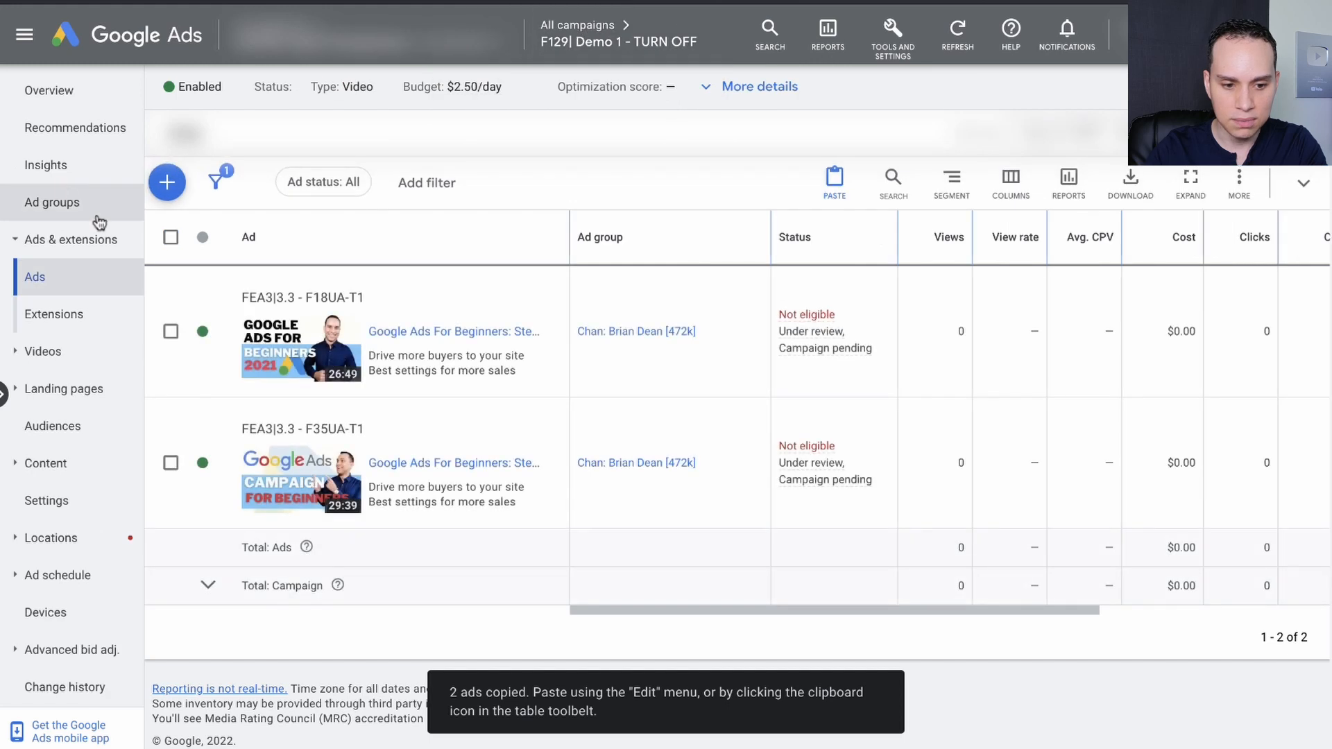
{"action": "left_click", "coordinate": [59, 201]}
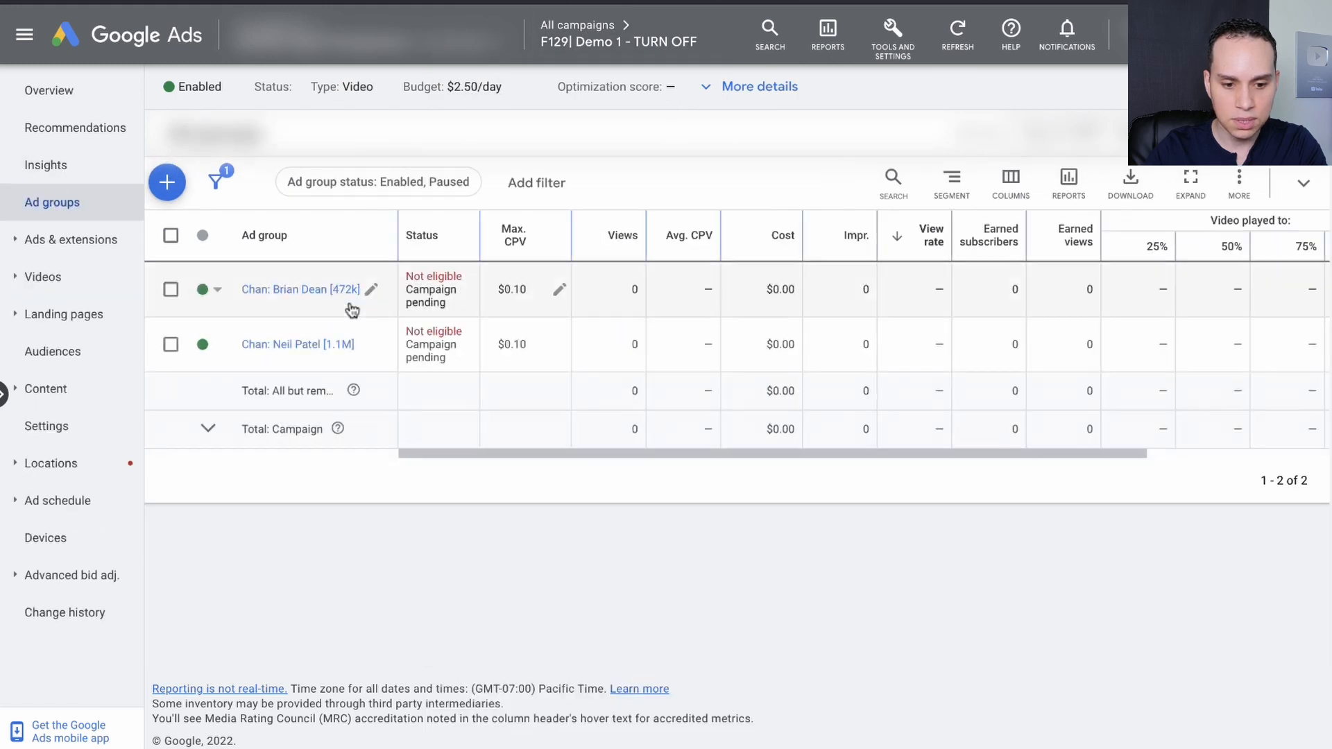
{"action": "left_click", "coordinate": [291, 345]}
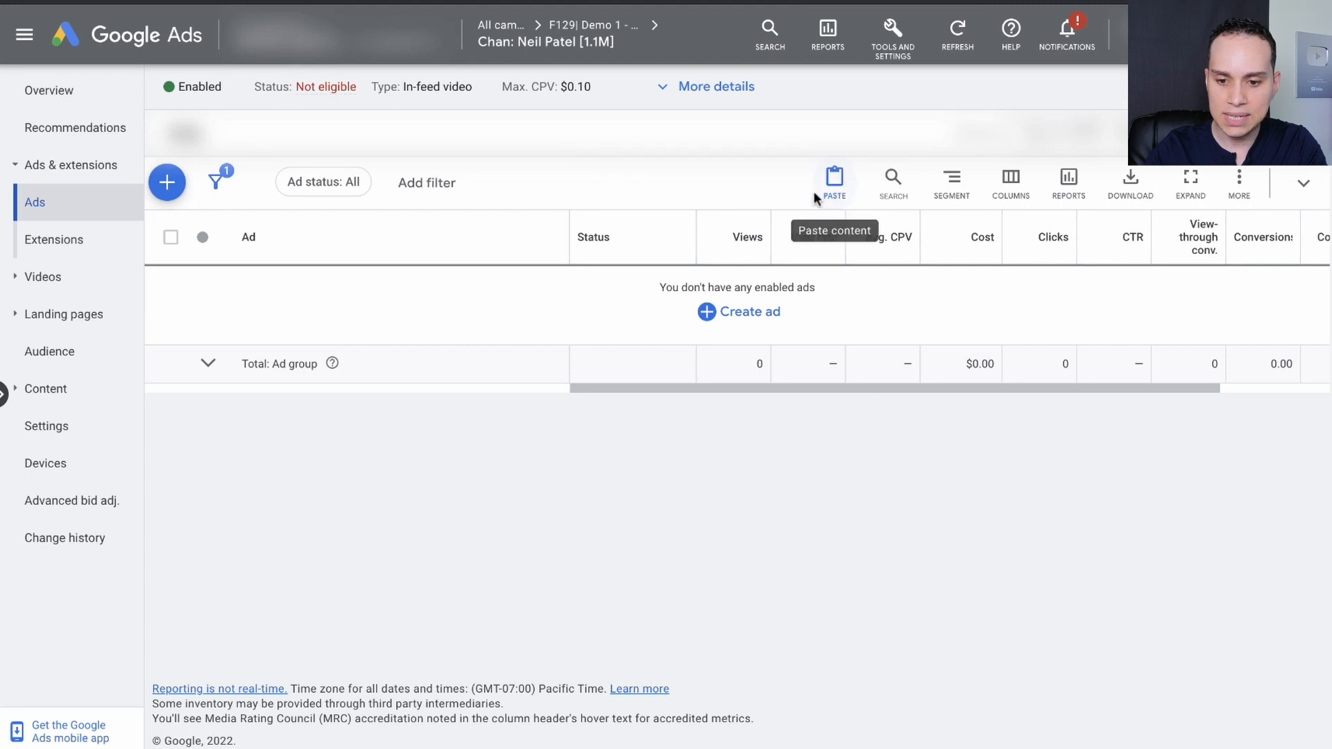
{"action": "left_click", "coordinate": [836, 184]}
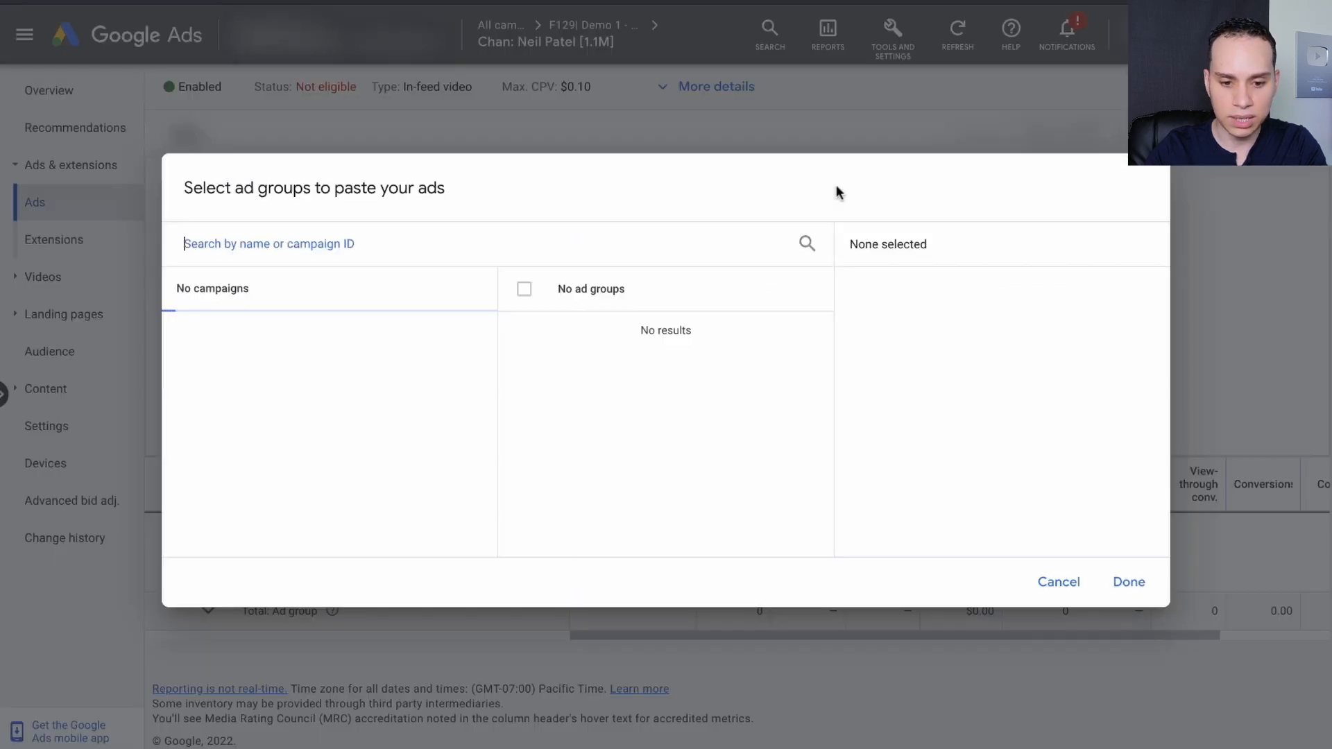
{"action": "left_click", "coordinate": [1129, 581]}
{"action": "left_click", "coordinate": [178, 431]}
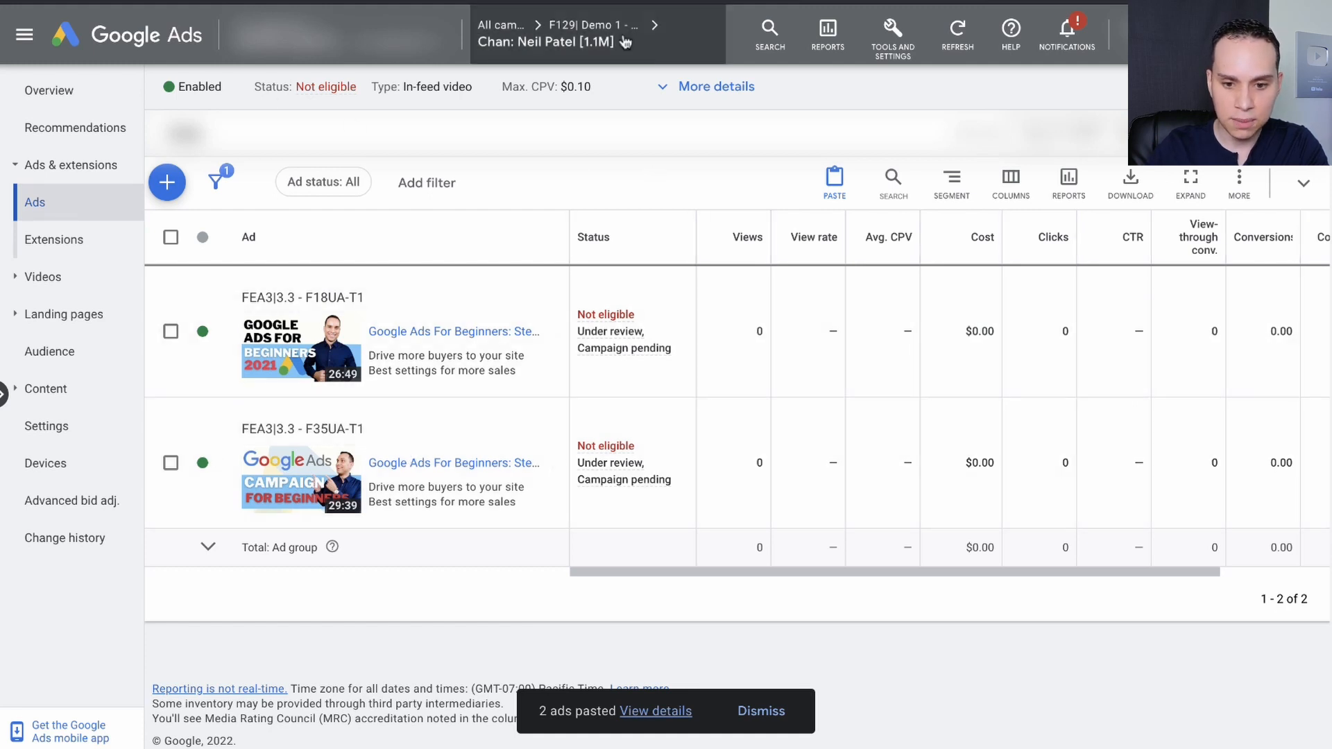
Return to the "F129| Demo 1 - TURN OFF" campaign and check which ads each ad group contains.
{"action": "left_click", "coordinate": [593, 26]}
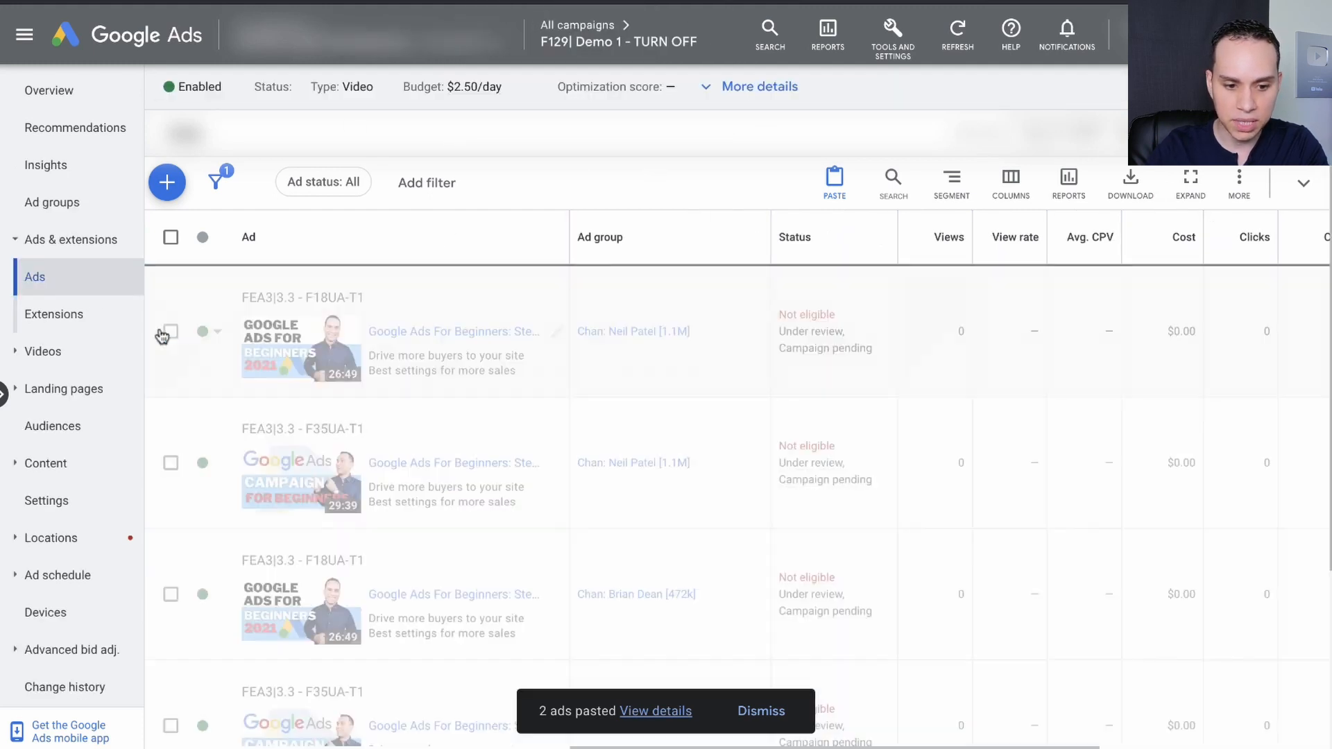
{"action": "scroll", "coordinate": [611, 422], "scroll_direction": "down", "scroll_amount": 2}
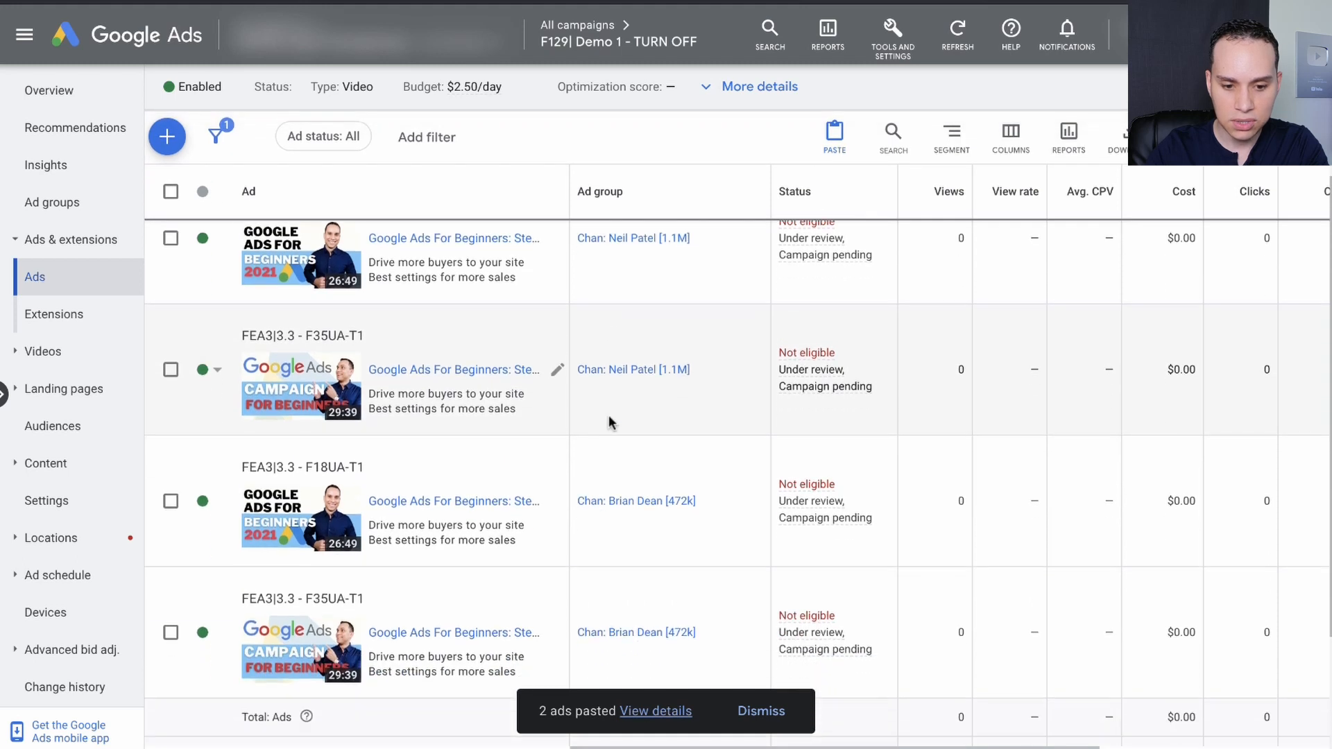
{"action": "scroll", "coordinate": [589, 388], "scroll_direction": "up", "scroll_amount": 1}
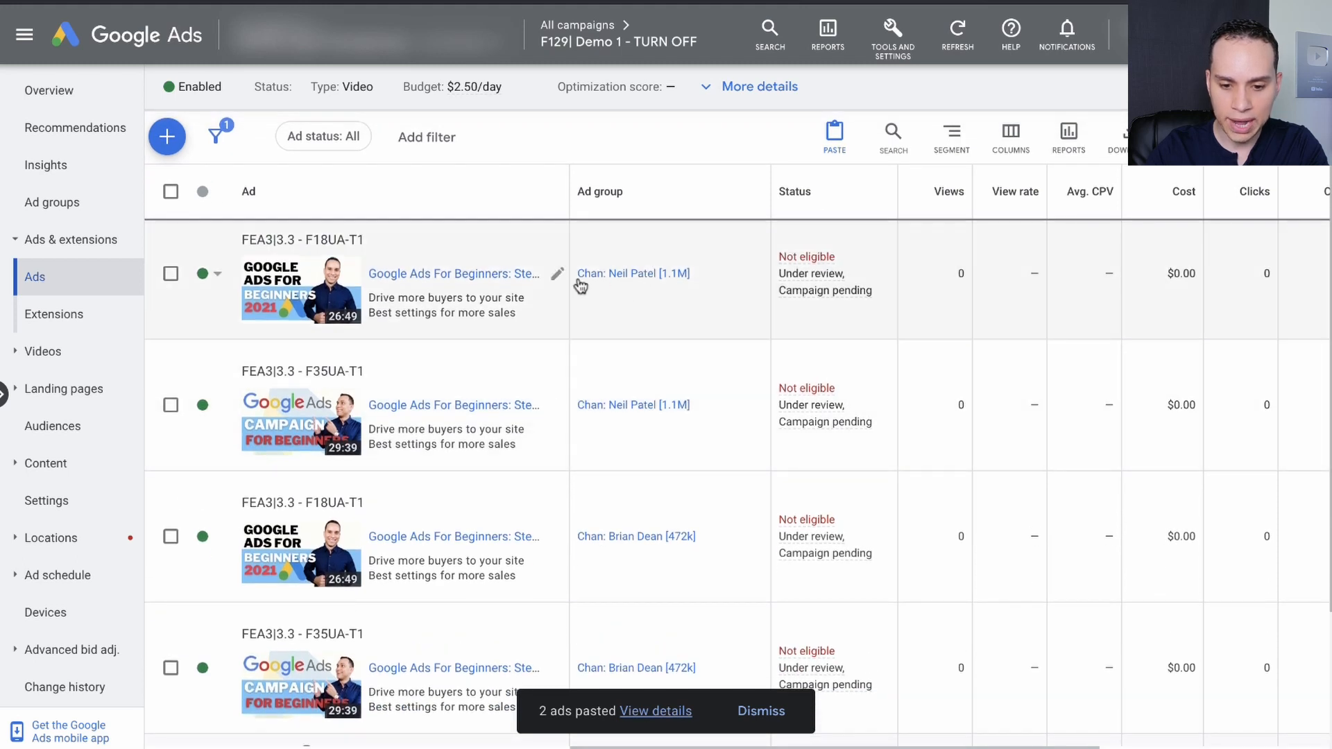
{"action": "scroll", "coordinate": [676, 414], "scroll_direction": "down", "scroll_amount": 3}
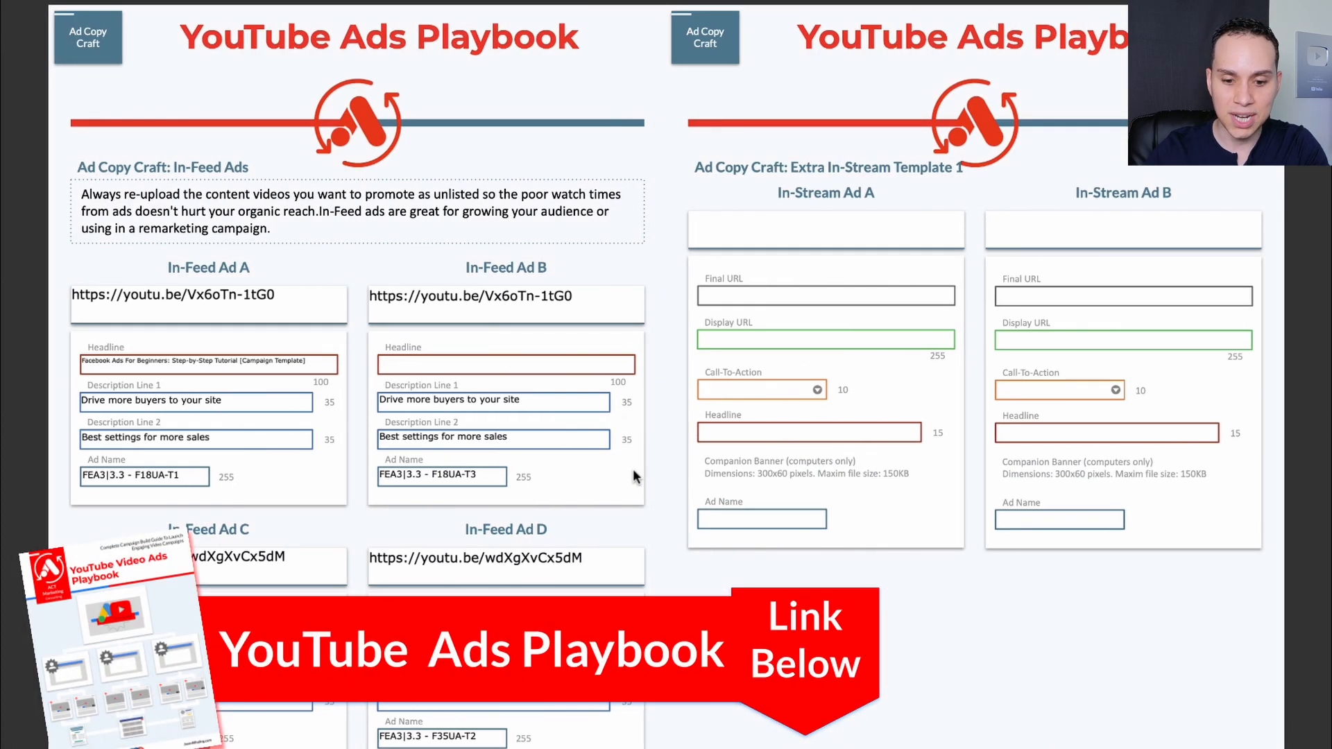
{"action": "scroll", "coordinate": [634, 475], "scroll_direction": "left", "scroll_amount": 5}
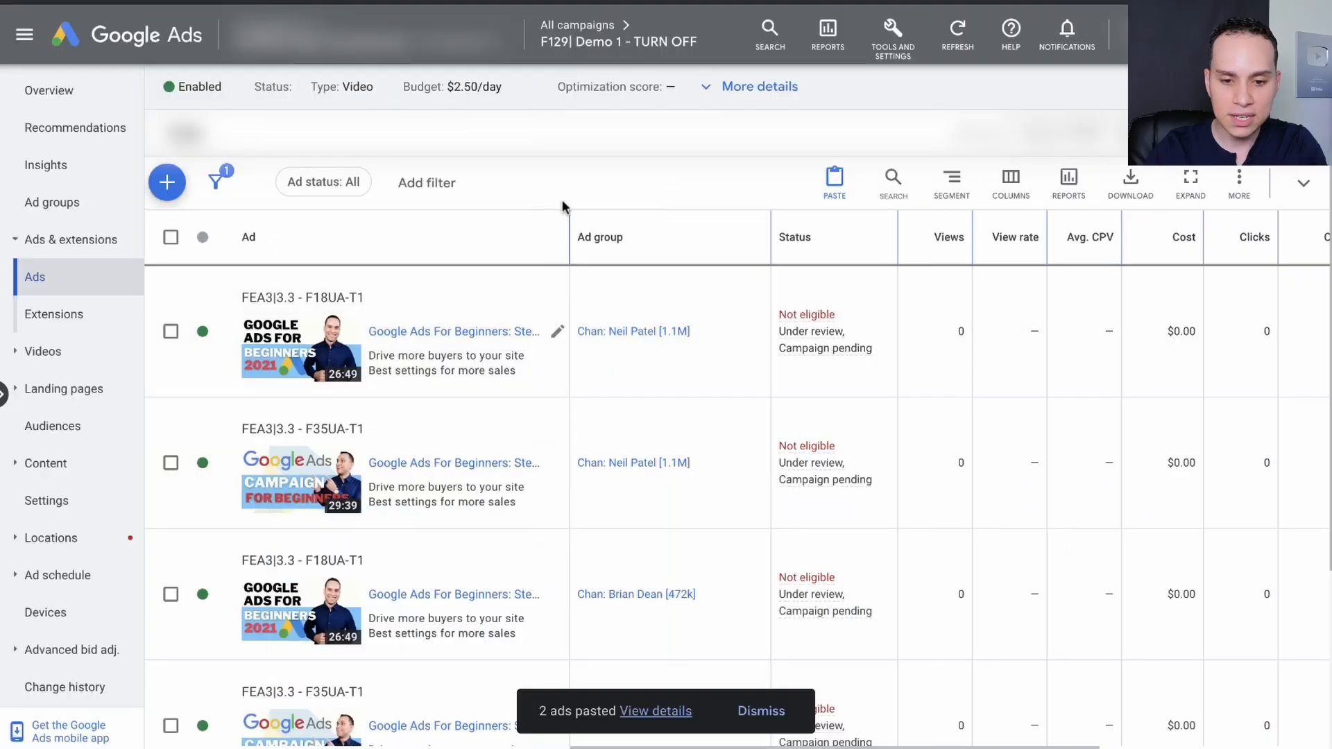
From the list of all campaigns, start a new campaign that loads its settings from "F129| Demo 1 - TURN OFF".
{"action": "mouse_move", "coordinate": [580, 32]}
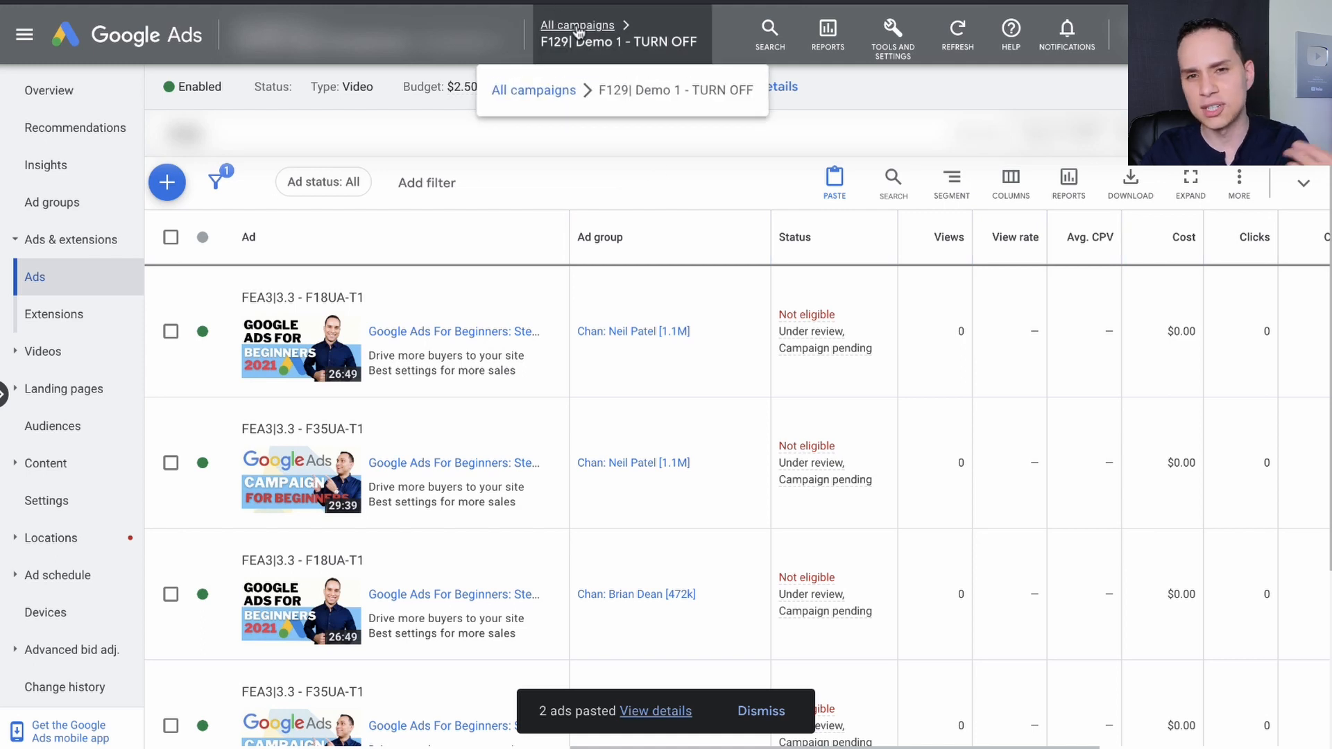
{"action": "left_click", "coordinate": [580, 28]}
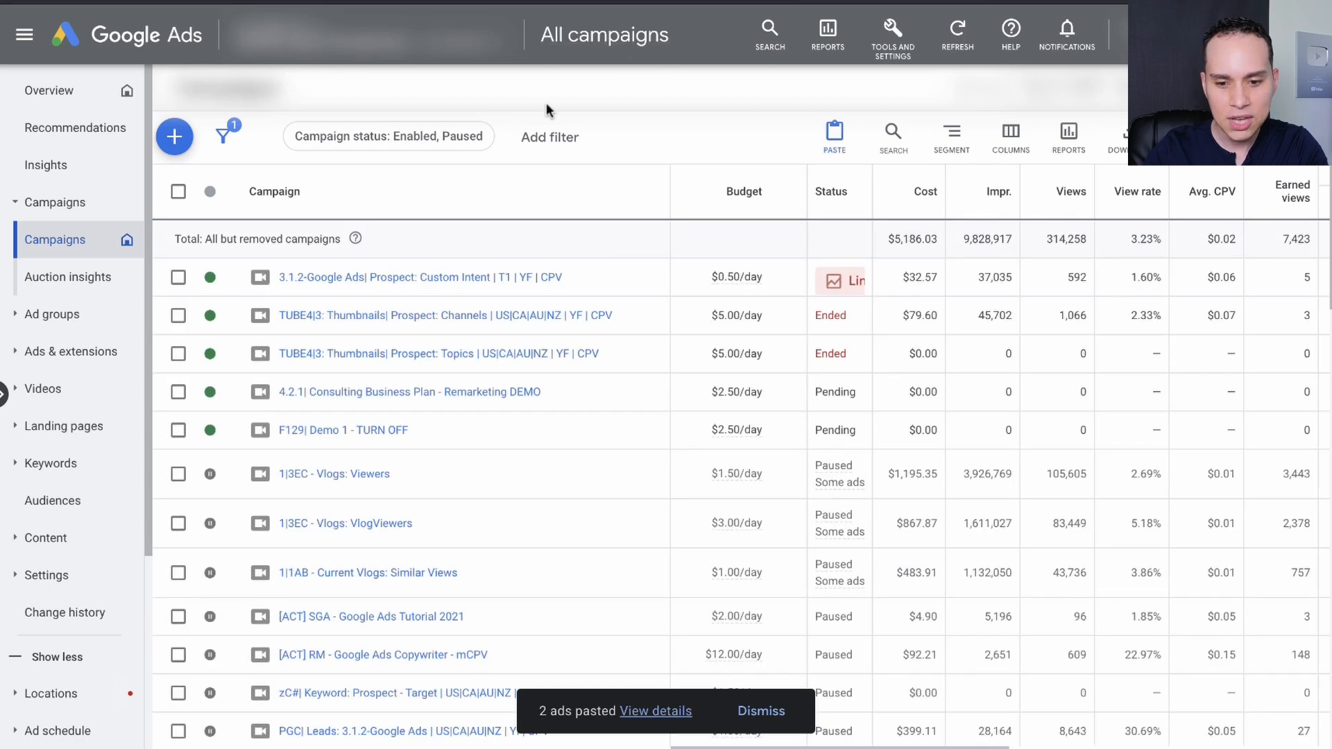
{"action": "left_click", "coordinate": [175, 137]}
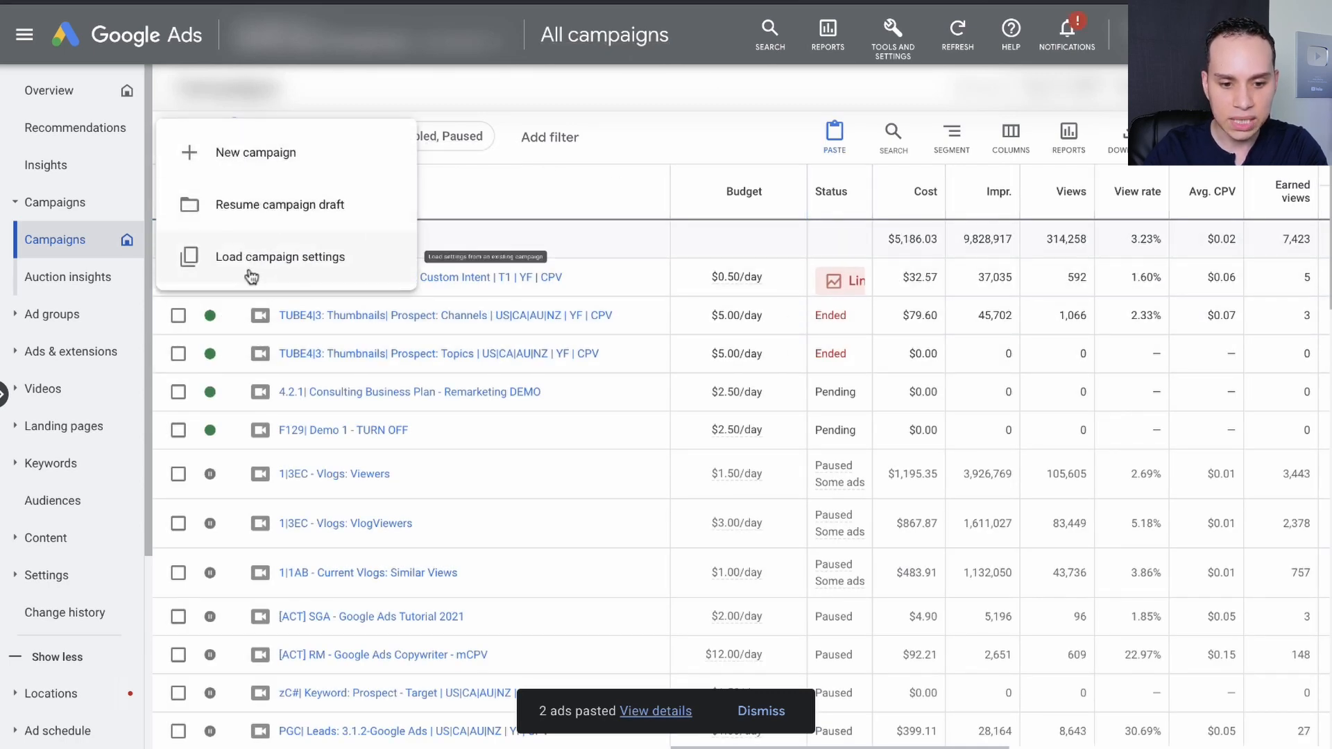
{"action": "left_click", "coordinate": [288, 266]}
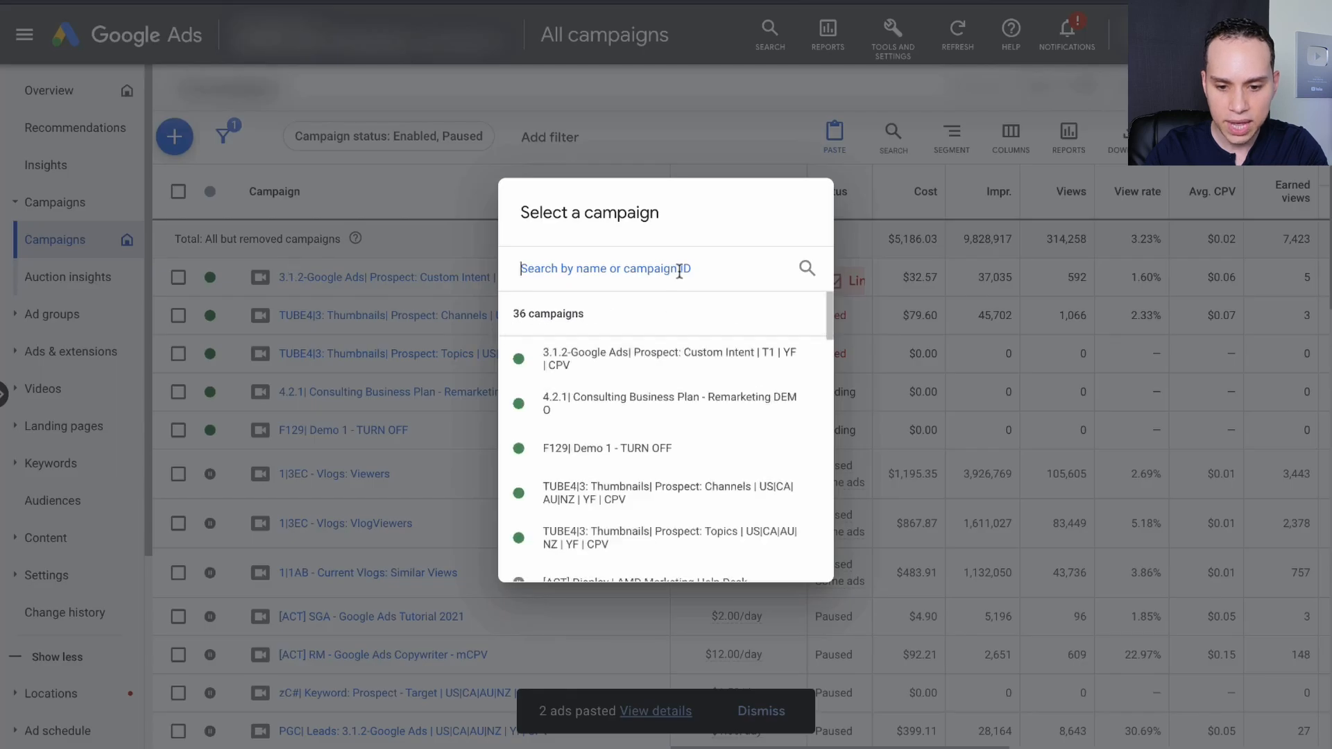
{"action": "type", "text": "F129"}
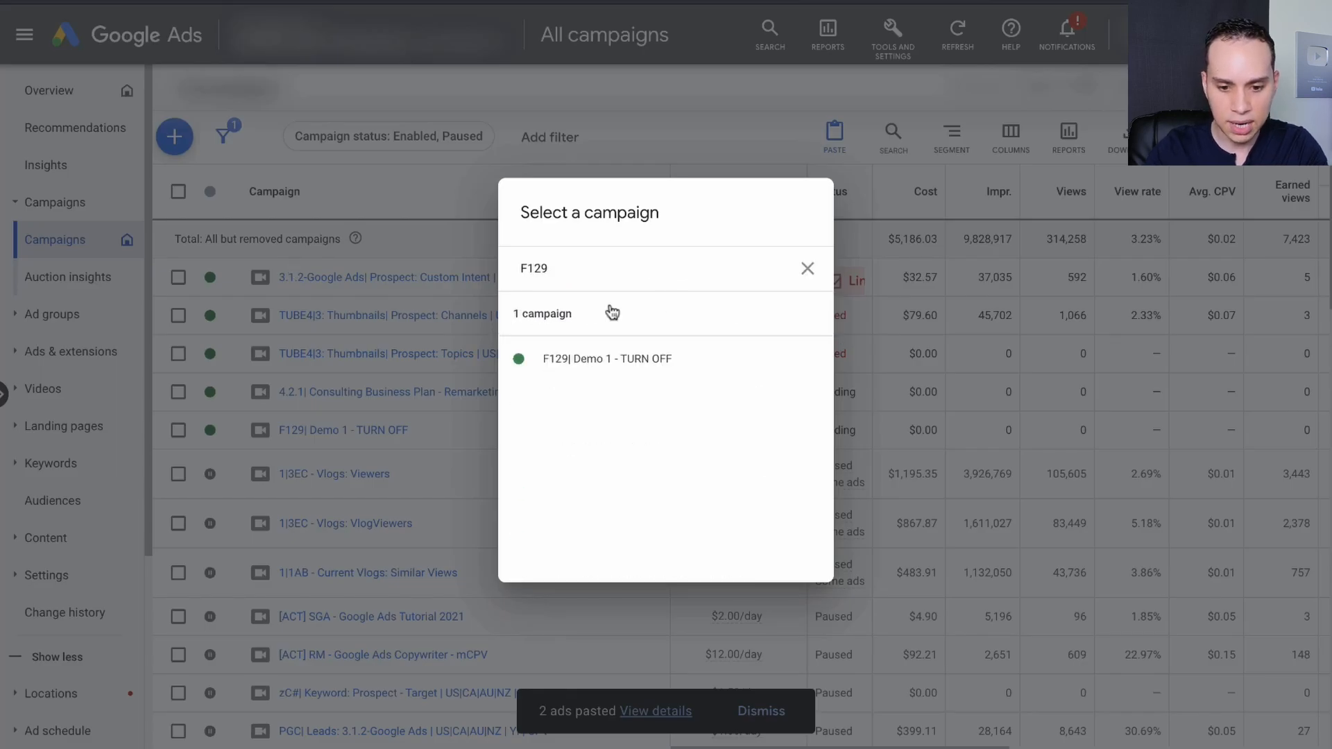
{"action": "left_click", "coordinate": [582, 361]}
{"action": "left_click", "coordinate": [305, 300]}
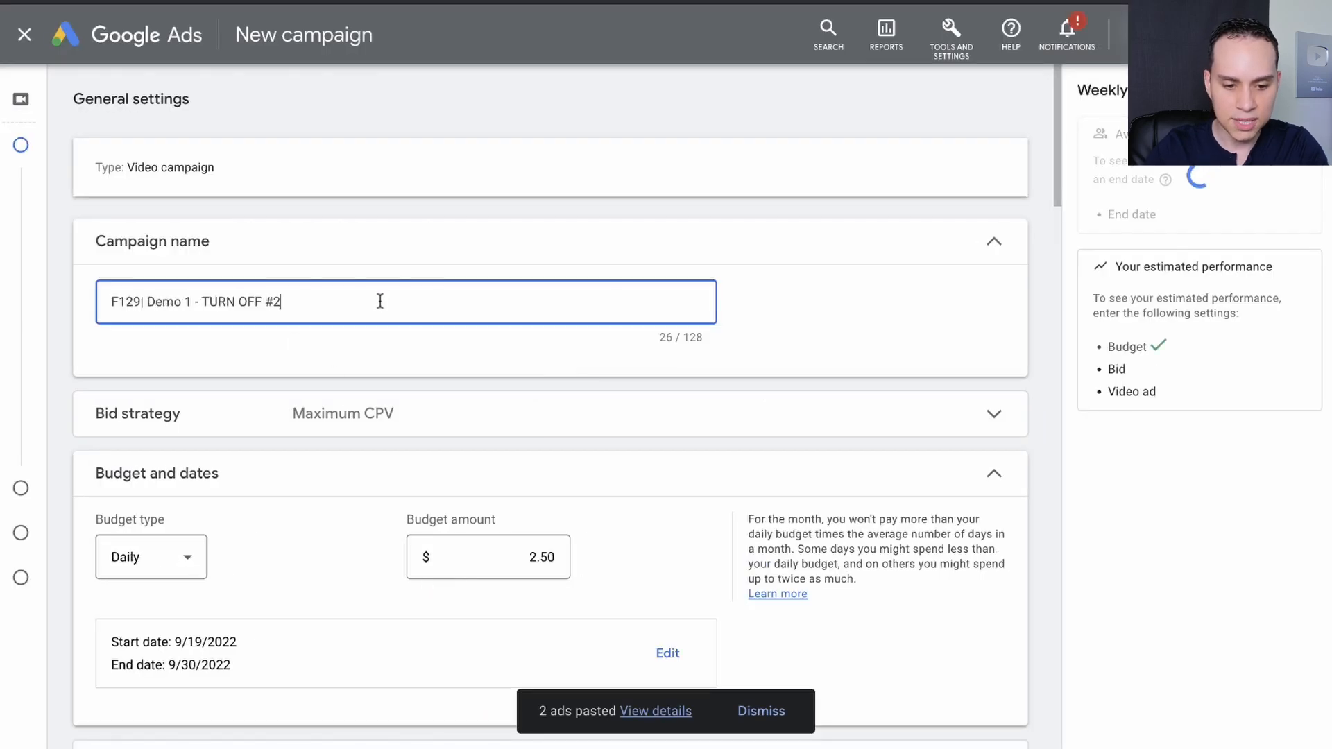
Skip ad group and ad creation, create the campaign "F129| Demo 1 - TURN OFF #2", and continue to its ad groups.
{"action": "scroll", "coordinate": [341, 356], "scroll_direction": "down", "scroll_amount": 10}
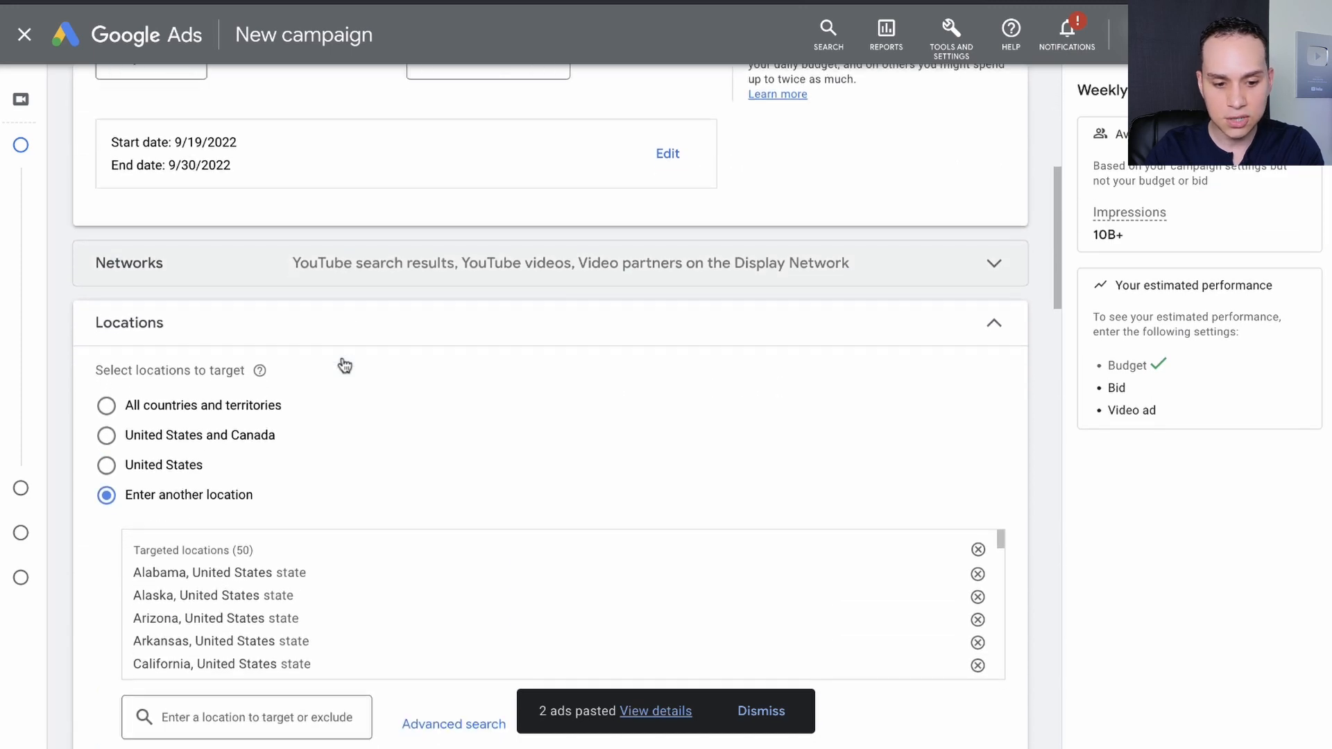
{"action": "scroll", "coordinate": [342, 356], "scroll_direction": "down", "scroll_amount": 9}
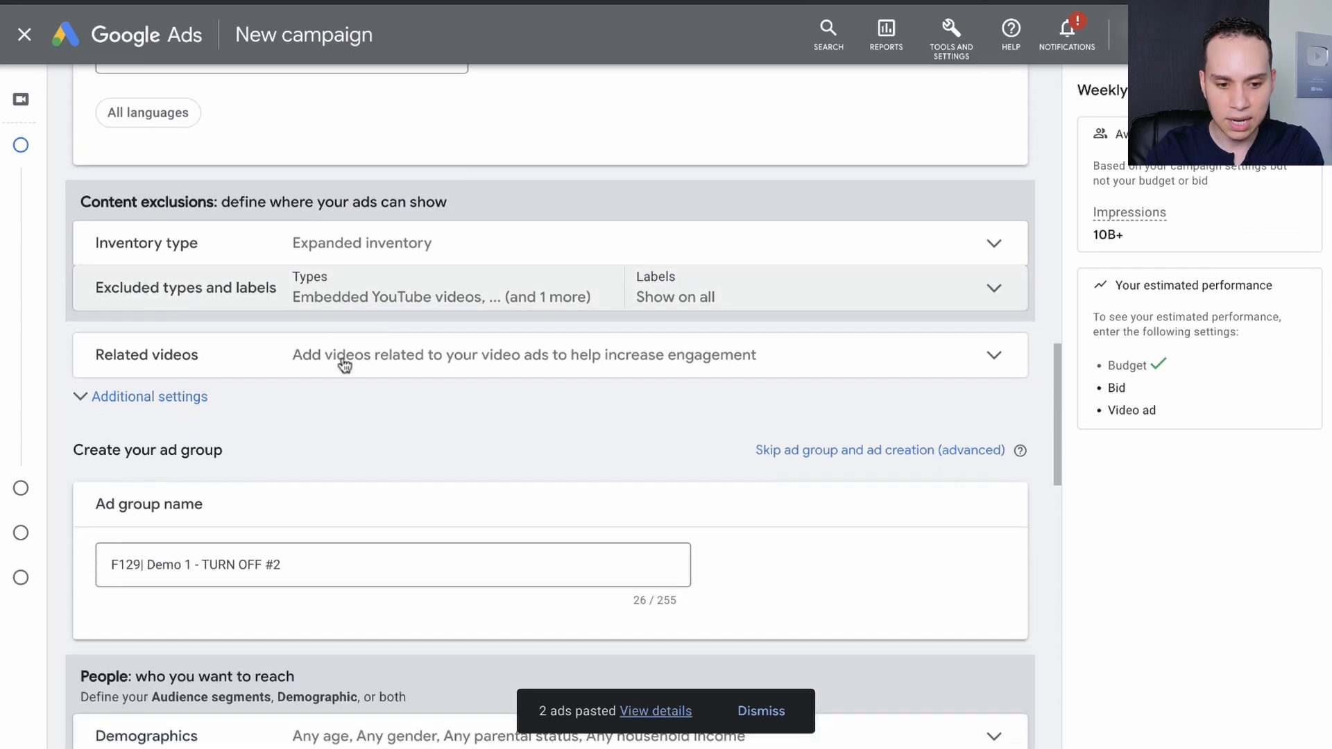
{"action": "scroll", "coordinate": [350, 326], "scroll_direction": "down", "scroll_amount": 1}
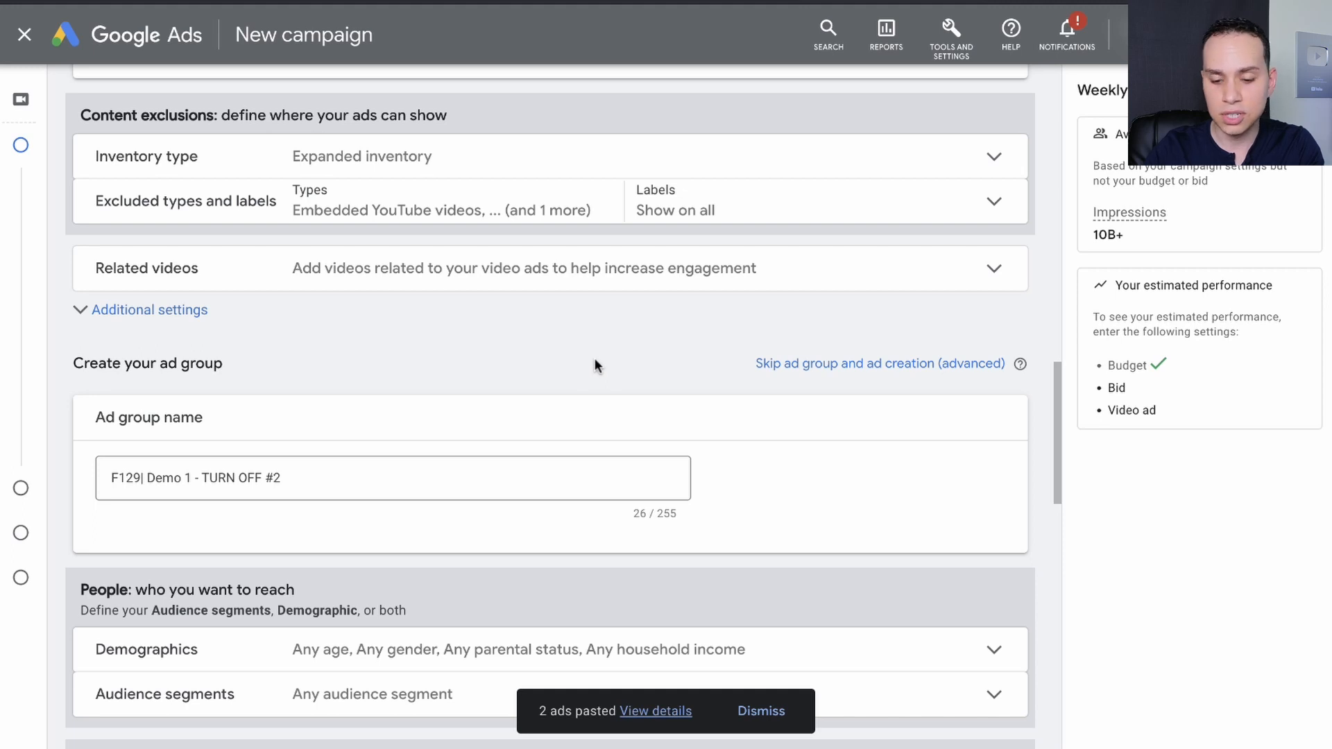
{"action": "left_click", "coordinate": [840, 375]}
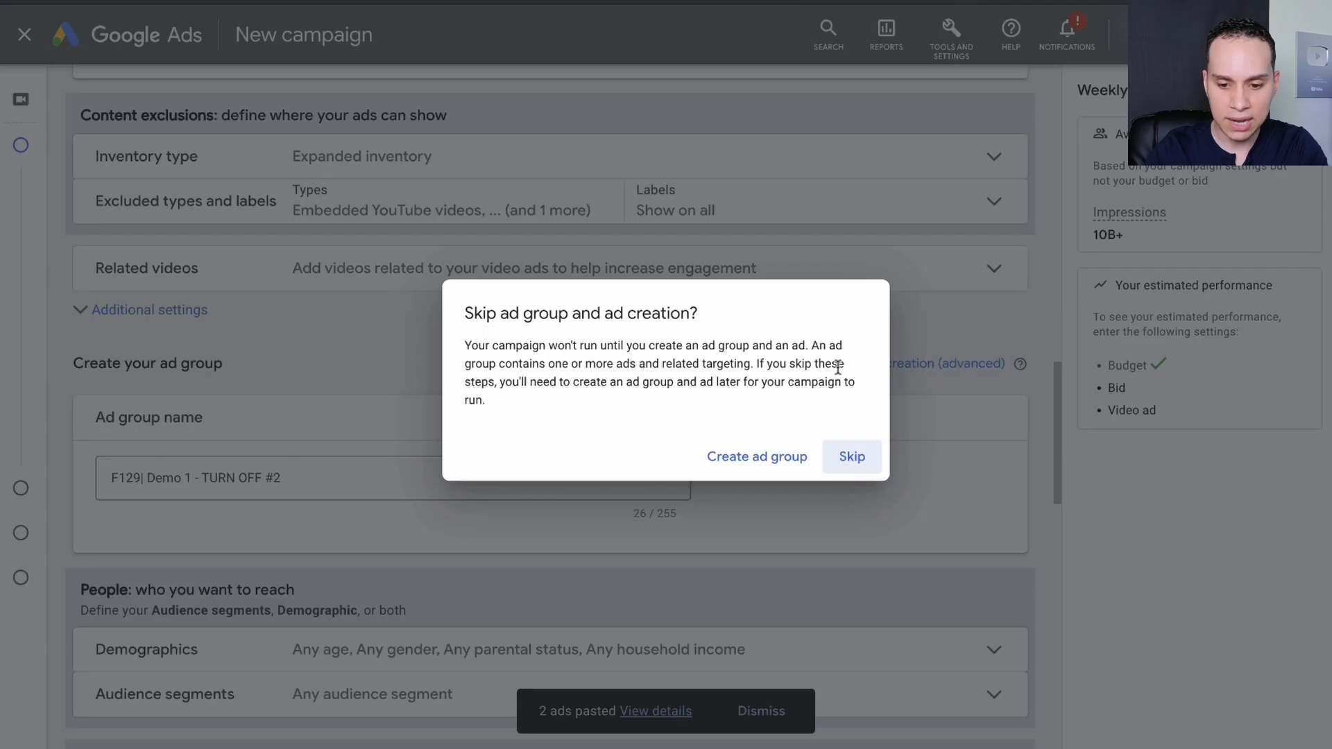
{"action": "left_click", "coordinate": [853, 460]}
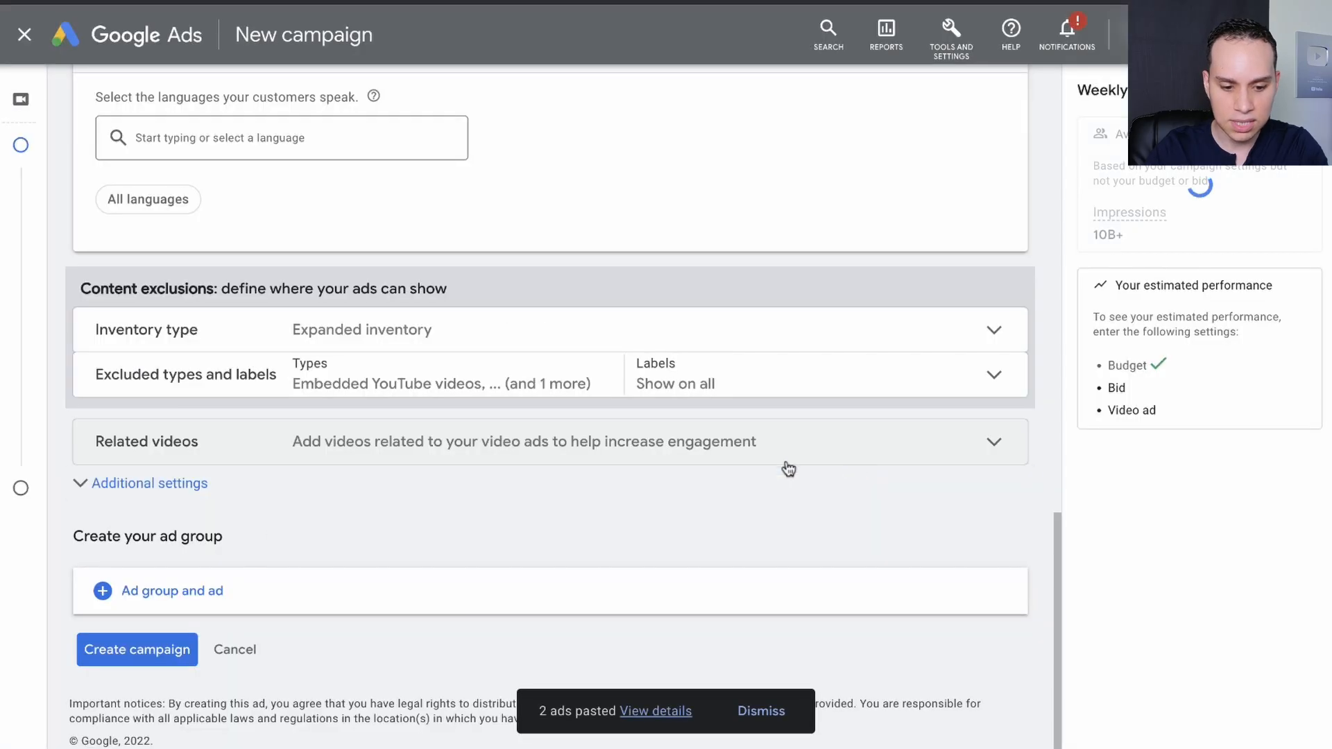
{"action": "left_click", "coordinate": [114, 649]}
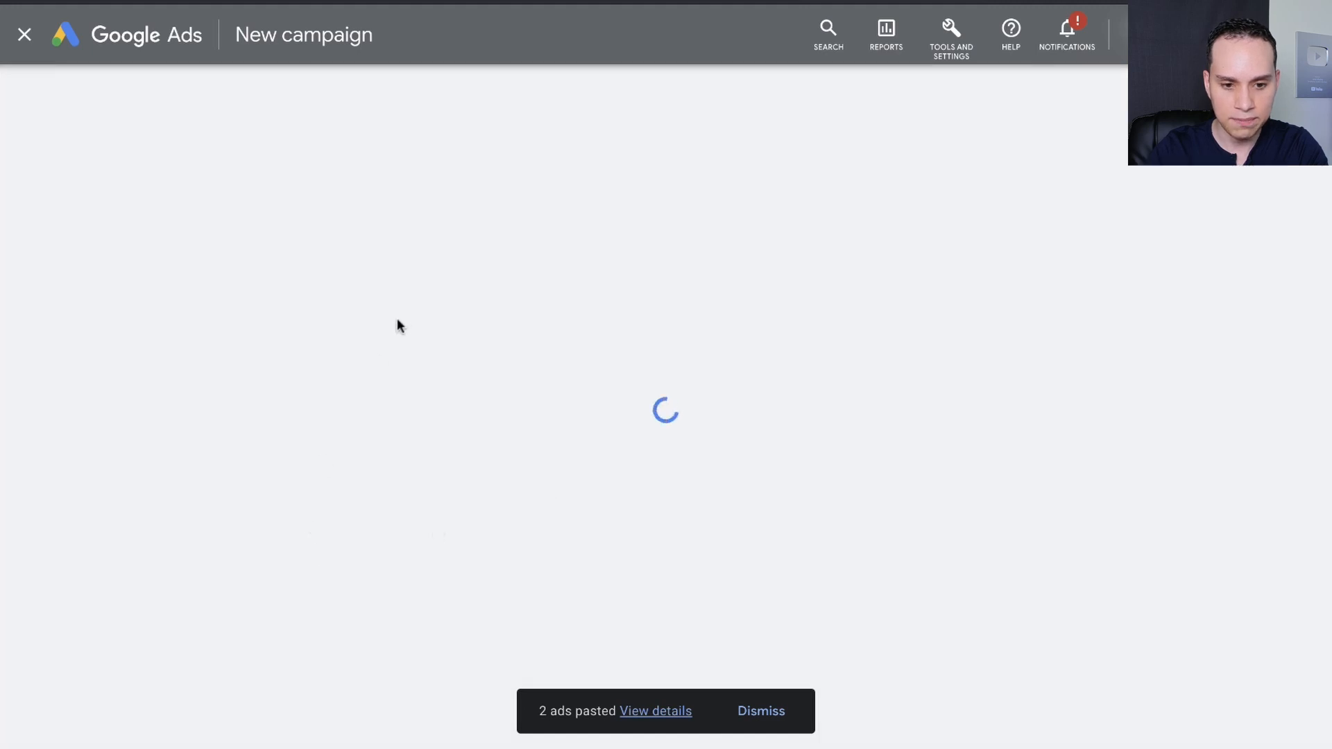
{"action": "left_click", "coordinate": [351, 627]}
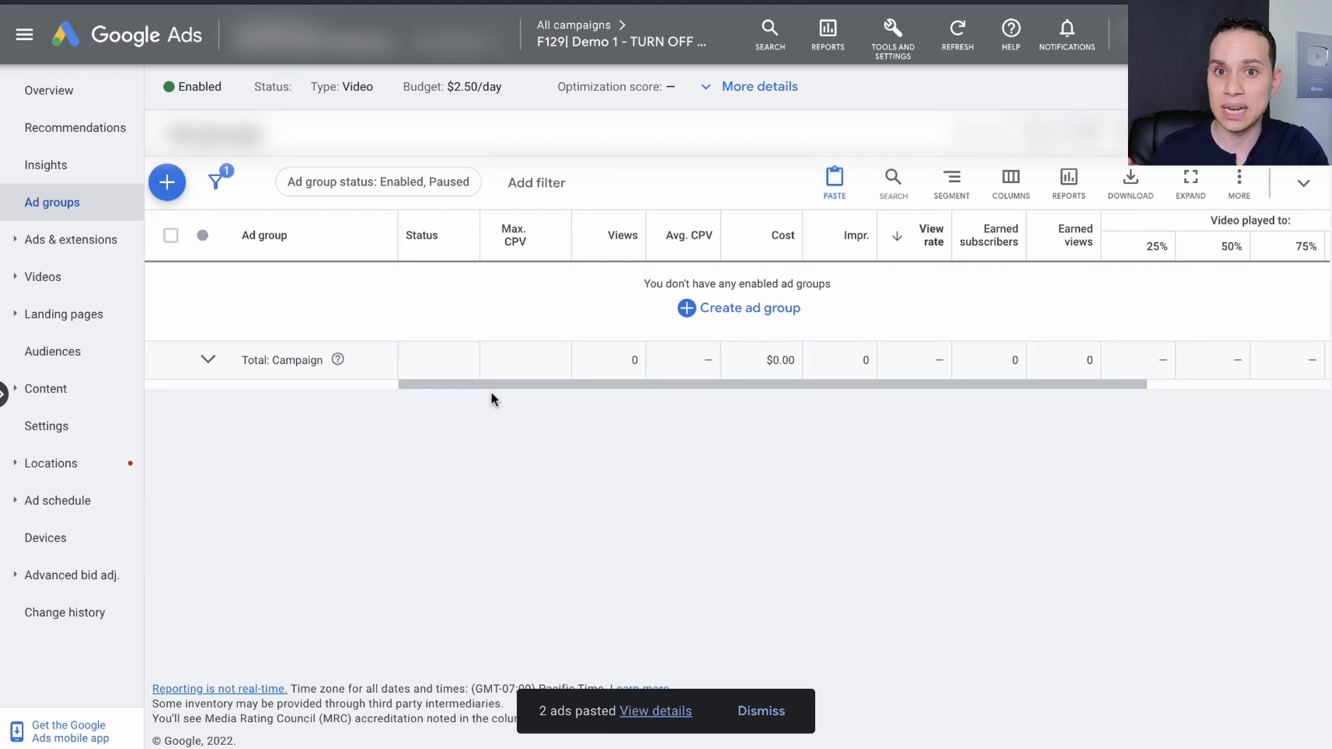
Start a new ad group and copy the name "Business Professionals" from the playbook's Channel Growth Campaign 1: Affinity page.
{"action": "left_click", "coordinate": [169, 182]}
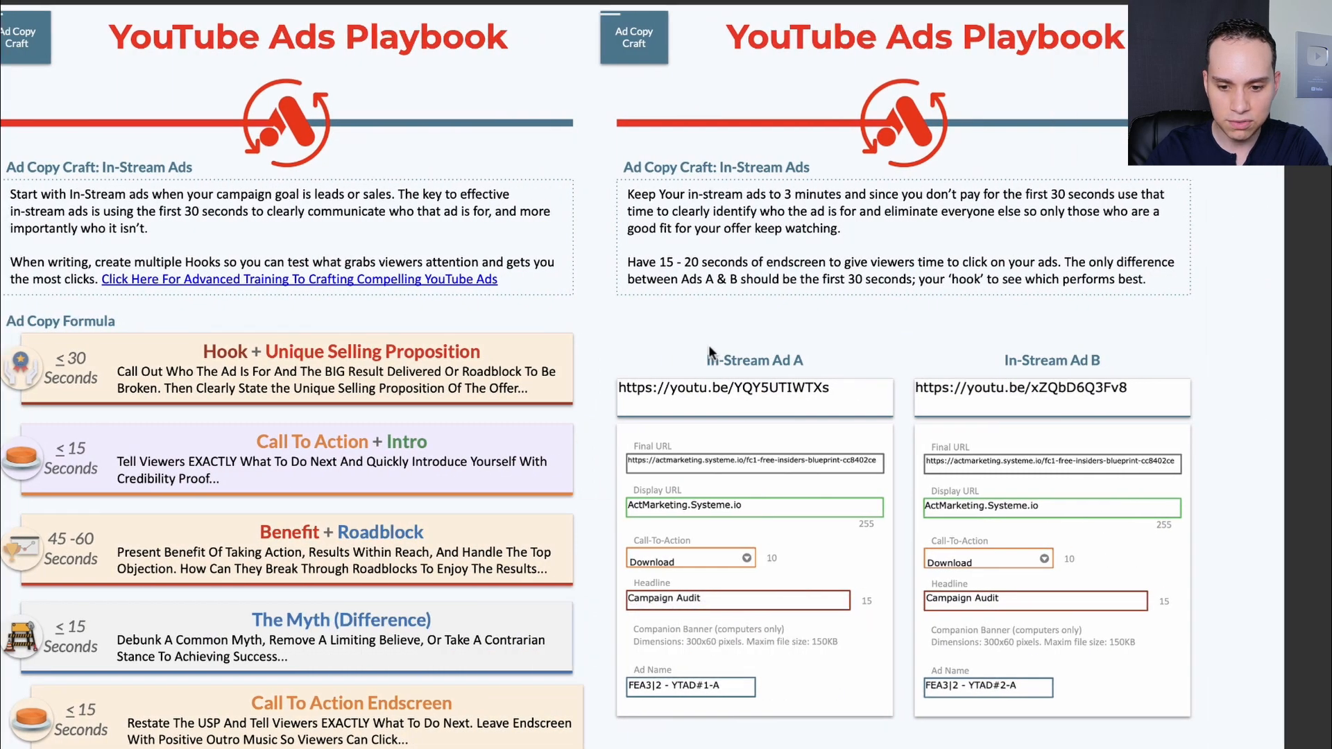
{"action": "scroll", "coordinate": [709, 345], "scroll_direction": "right", "scroll_amount": 5}
{"action": "scroll", "coordinate": [709, 345], "scroll_direction": "left", "scroll_amount": 5}
{"action": "scroll", "coordinate": [708, 345], "scroll_direction": "left", "scroll_amount": 5}
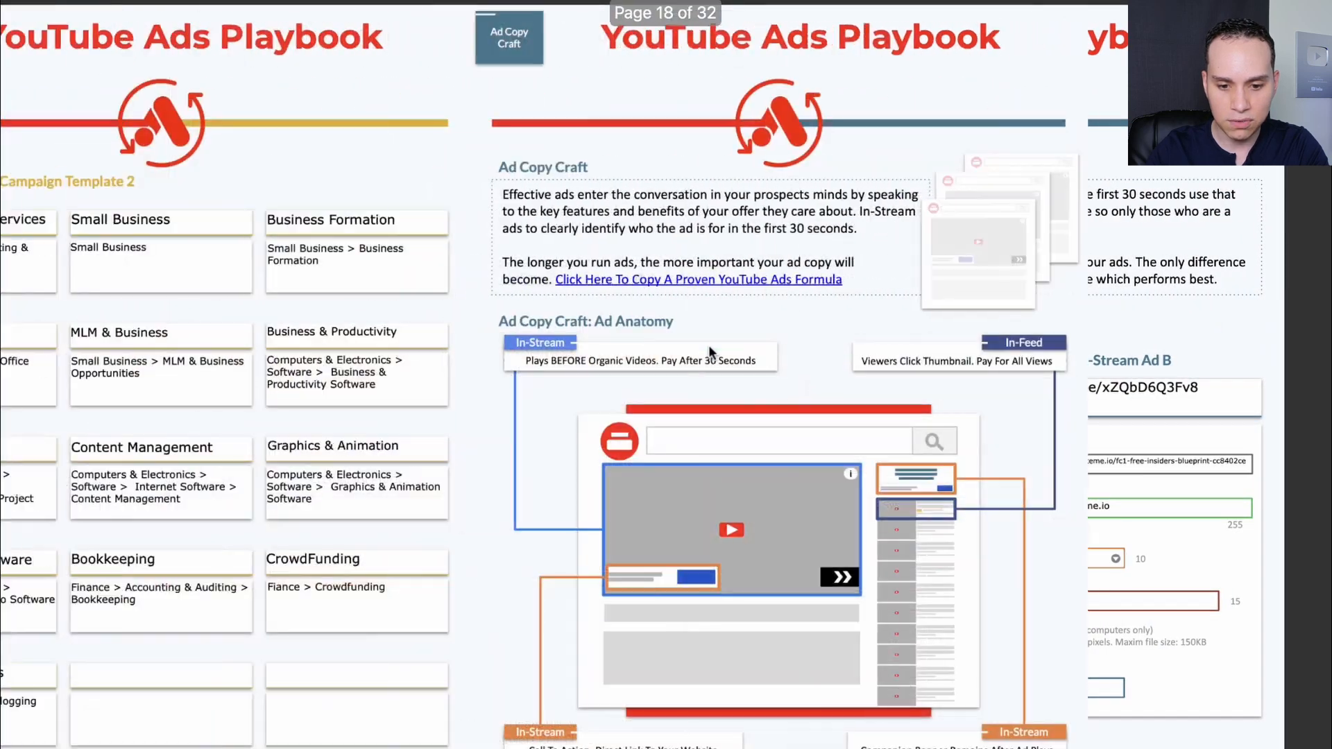
{"action": "scroll", "coordinate": [708, 344], "scroll_direction": "left", "scroll_amount": 4}
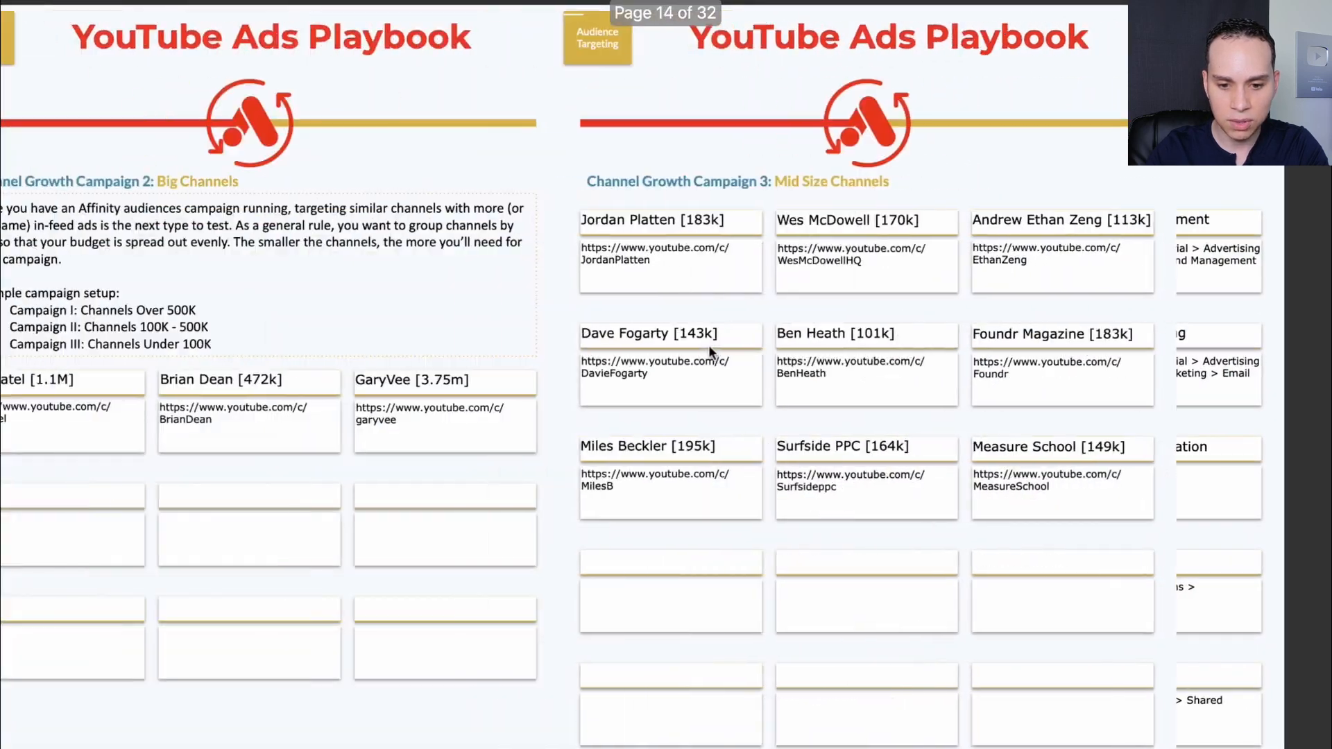
{"action": "scroll", "coordinate": [709, 344], "scroll_direction": "left", "scroll_amount": 4}
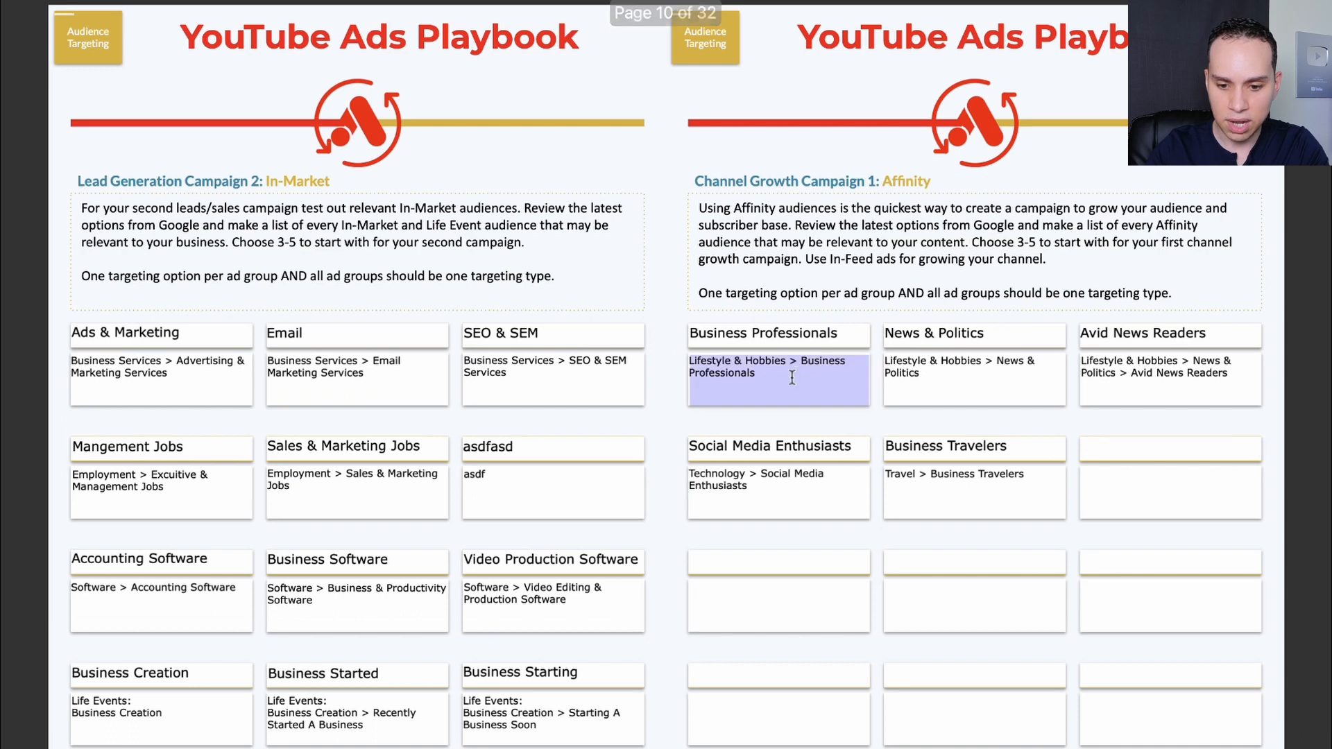
{"action": "triple_click", "coordinate": [774, 336]}
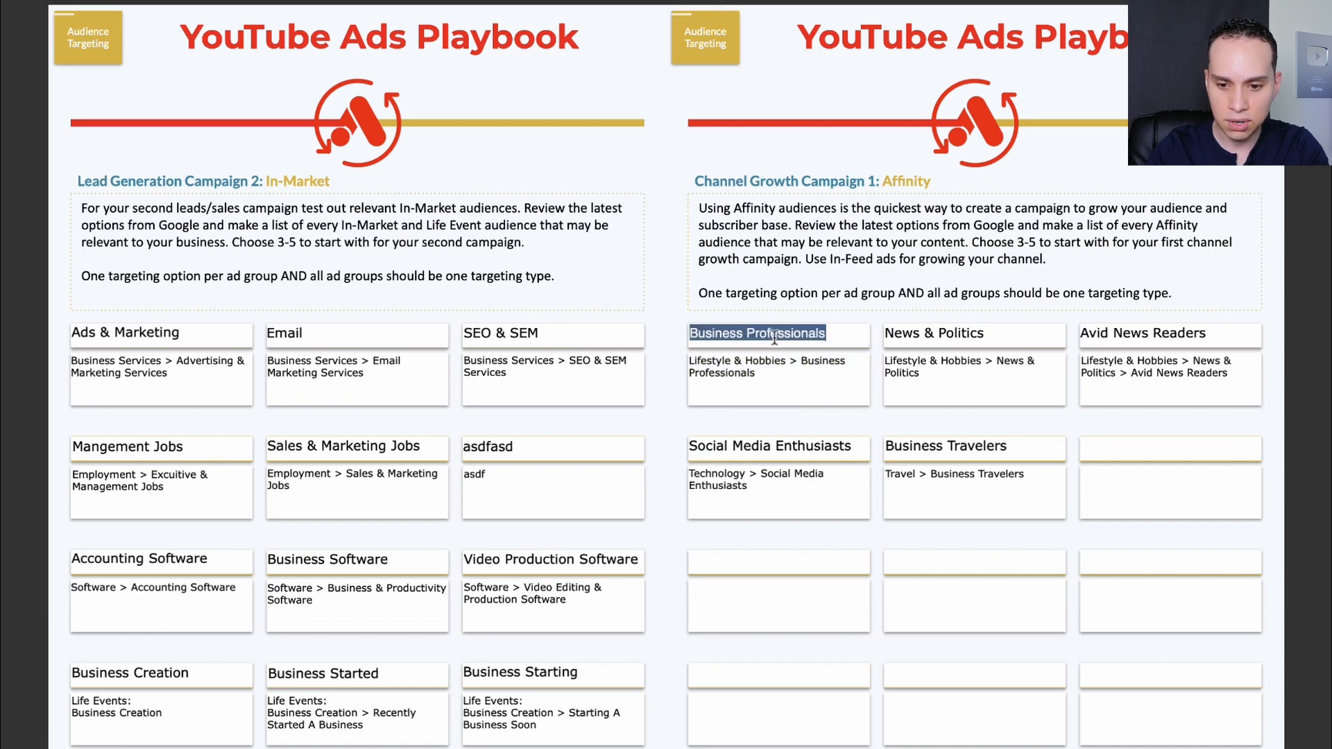
Return to the new ad group in Google Ads and name it "Affinity: Business Professionals".
{"action": "key", "text": "ctrl+Left"}
{"action": "triple_click", "coordinate": [225, 234]}
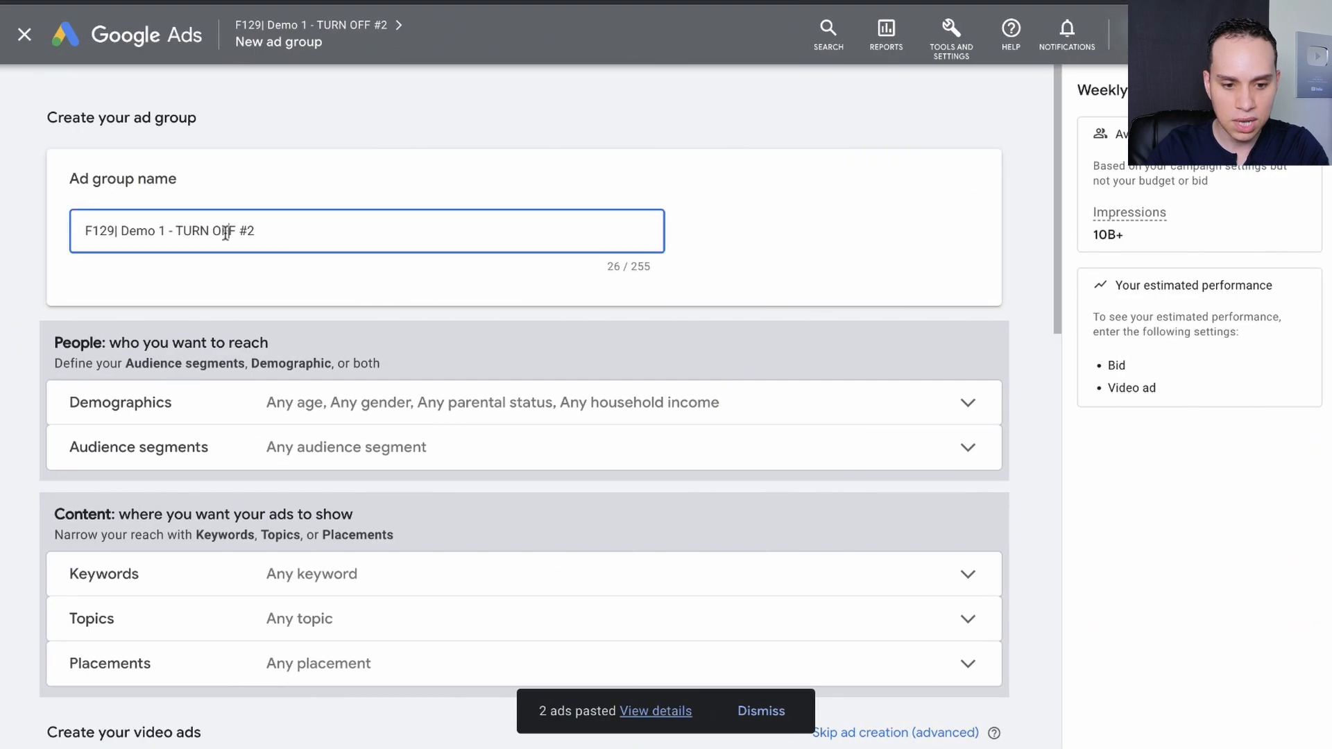
{"action": "type", "text": "A"}
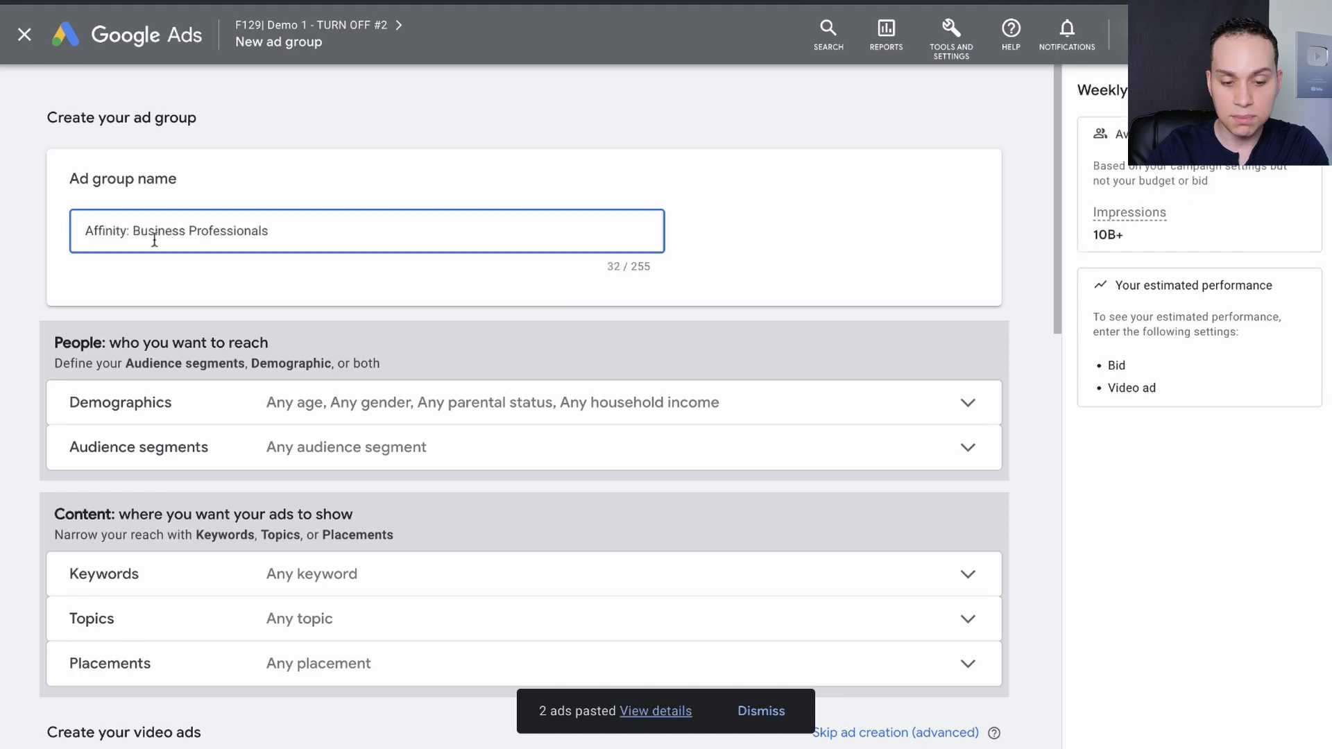
Open the ad group's audience segments and browse to the affinity segments under "What their interests and habits are".
{"action": "scroll", "coordinate": [464, 276], "scroll_direction": "down", "scroll_amount": 3}
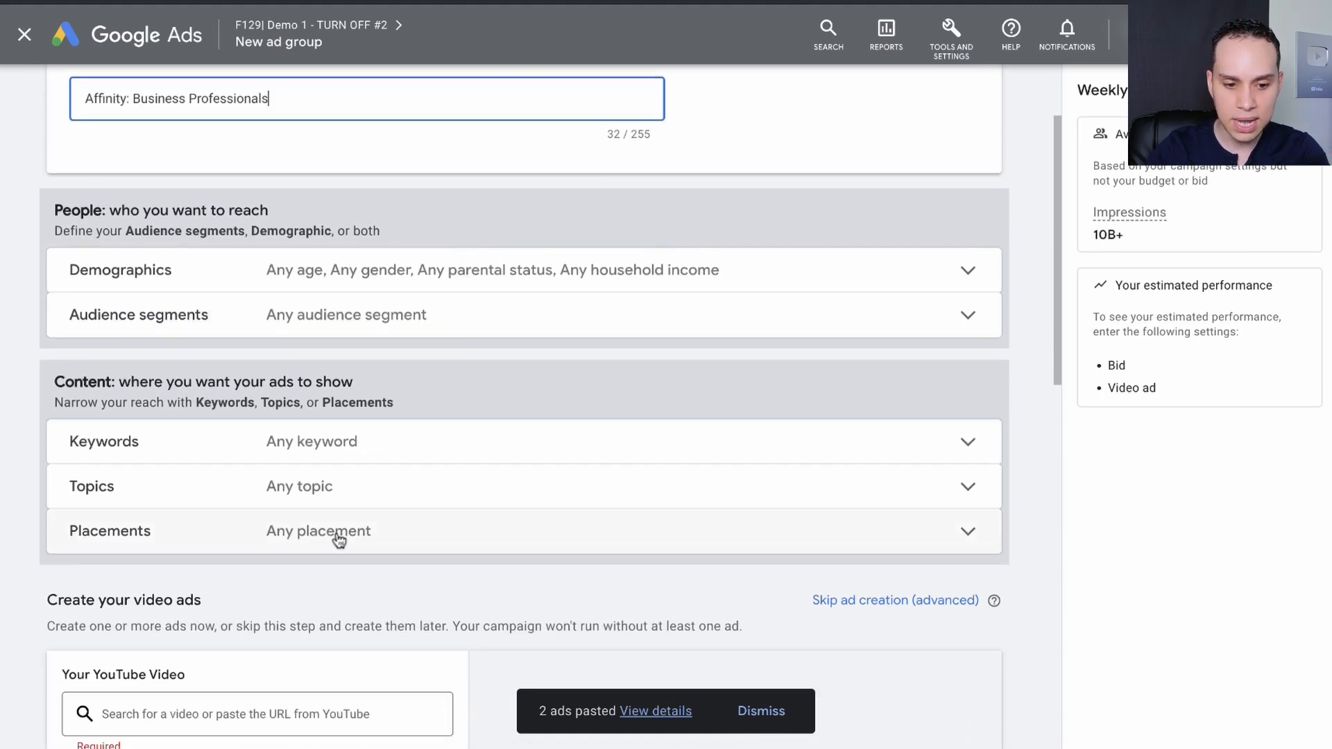
{"action": "left_click", "coordinate": [308, 329]}
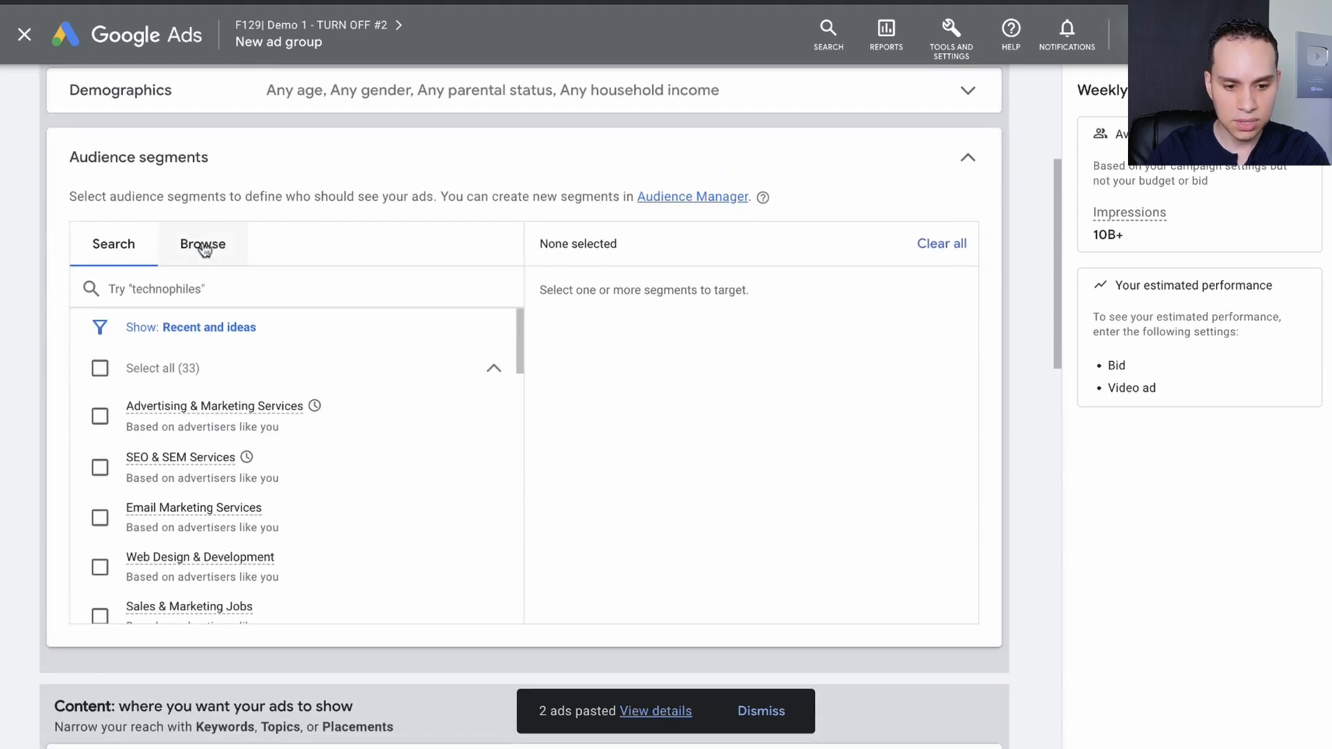
{"action": "left_click", "coordinate": [203, 246]}
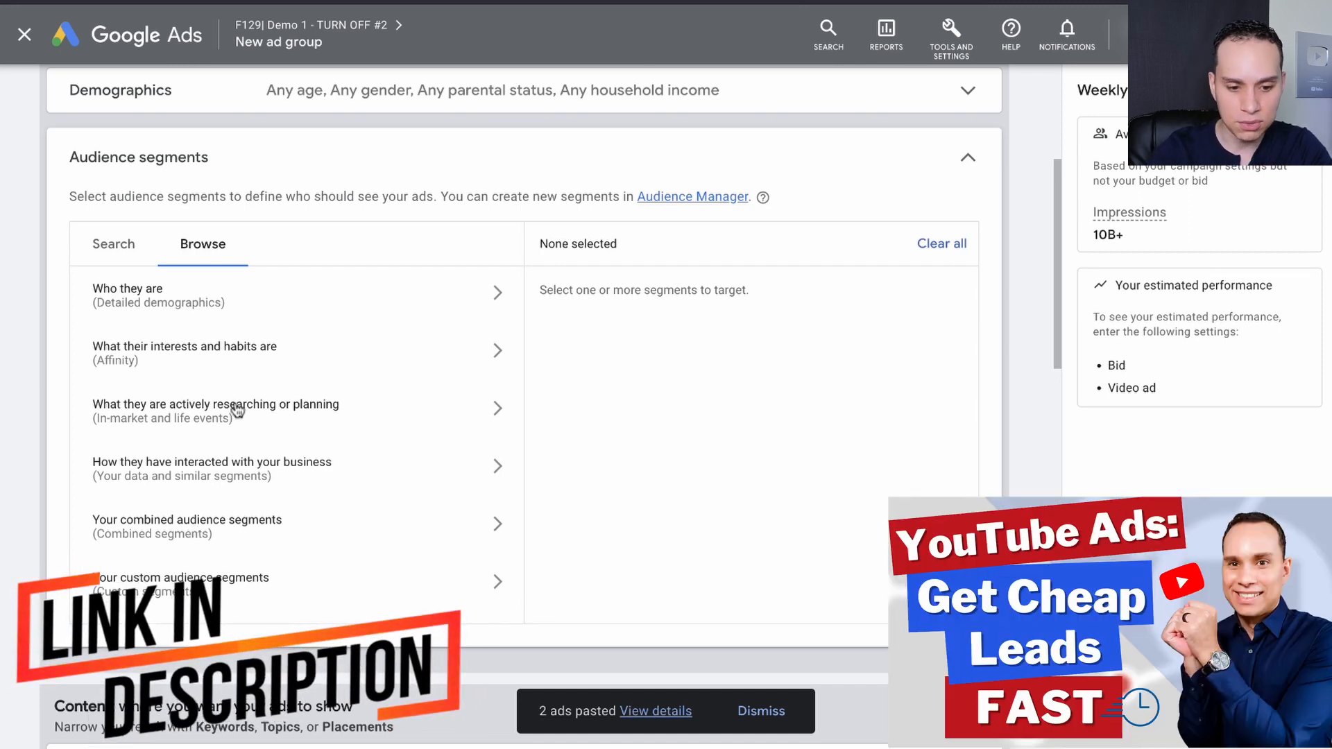
{"action": "left_click", "coordinate": [170, 358]}
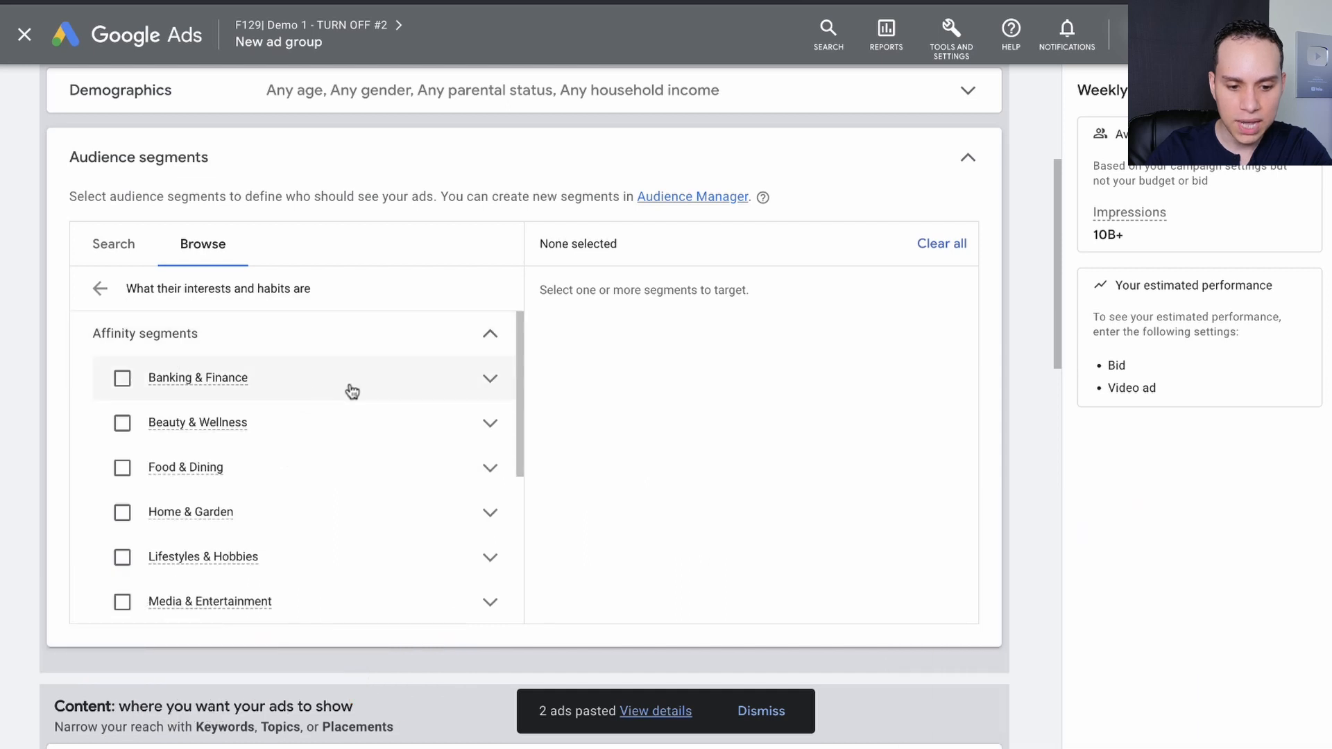
Examine the affinity segments within Banking & Finance, Beauty & Wellness, Food & Dining, Home & Garden, and Lifestyles & Hobbies.
{"action": "scroll", "coordinate": [352, 392], "scroll_direction": "down", "scroll_amount": 6}
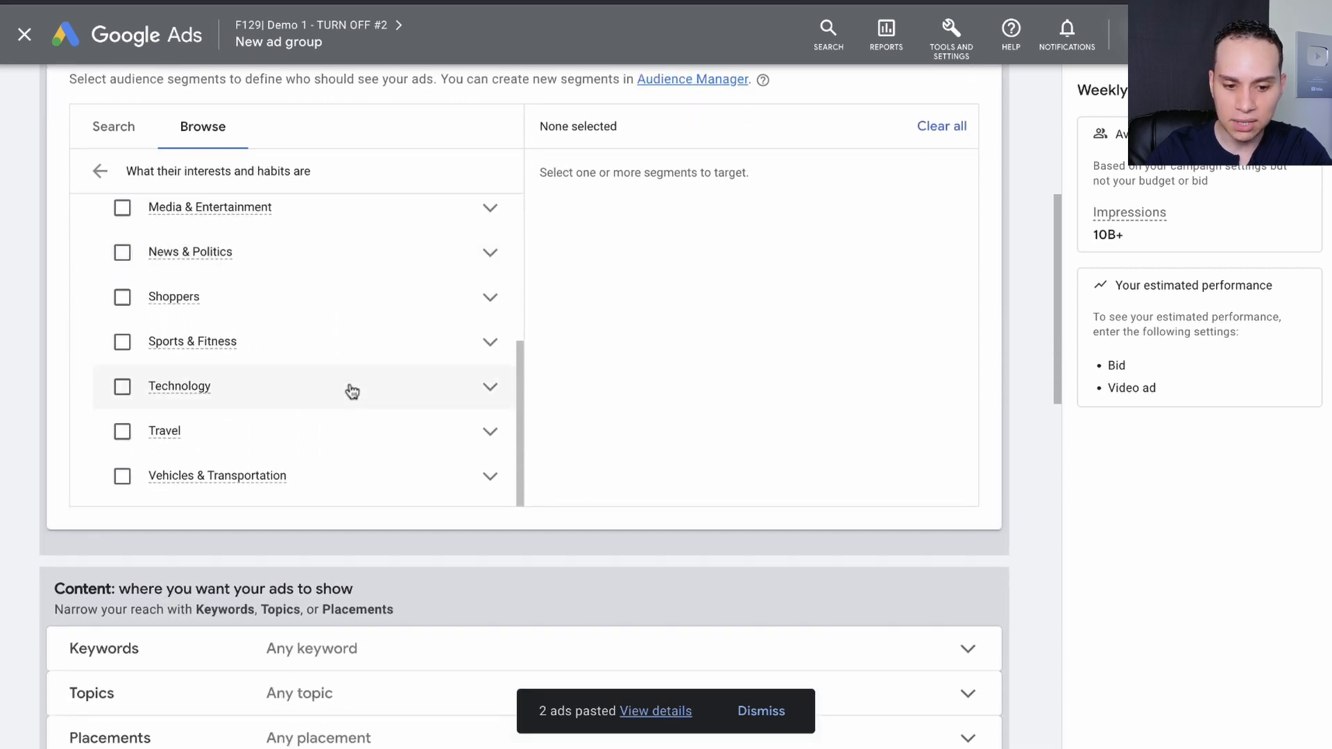
{"action": "scroll", "coordinate": [351, 392], "scroll_direction": "up", "scroll_amount": 4}
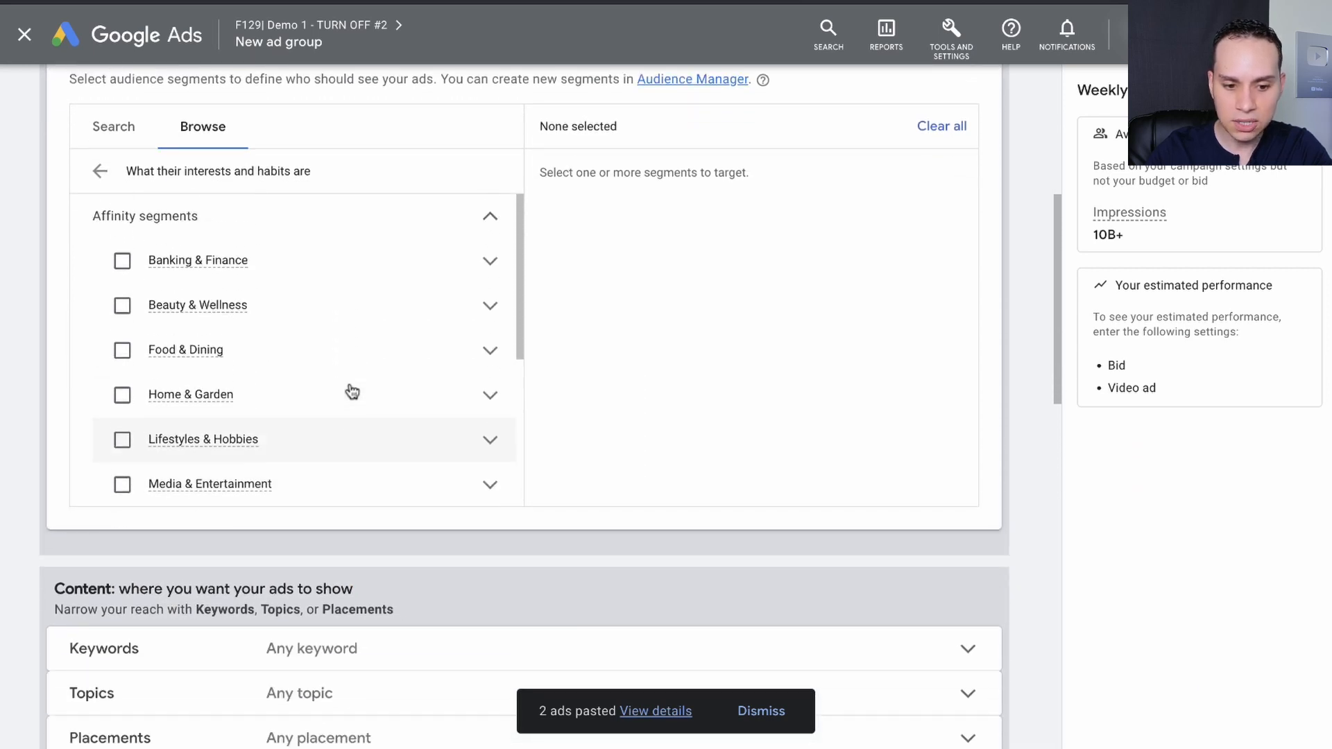
{"action": "left_click", "coordinate": [490, 268]}
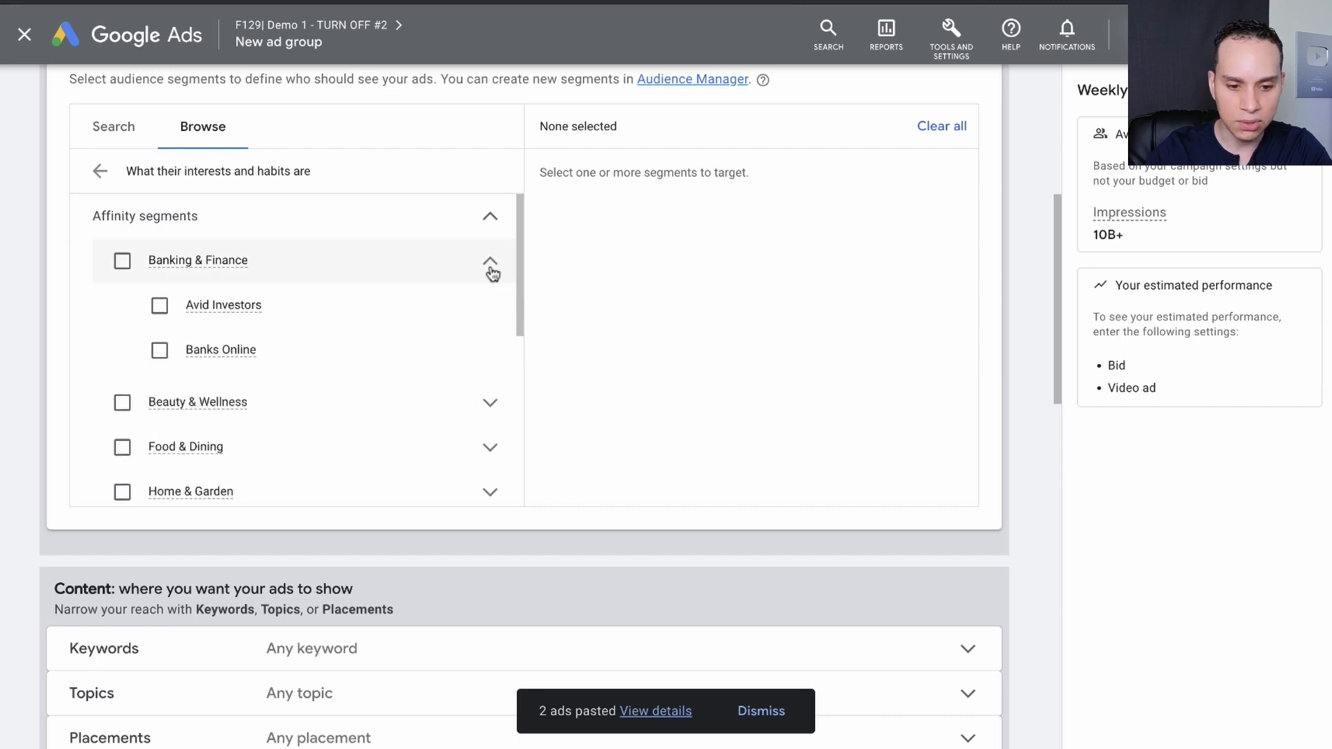
{"action": "scroll", "coordinate": [481, 389], "scroll_direction": "down", "scroll_amount": 1}
{"action": "left_click", "coordinate": [485, 329]}
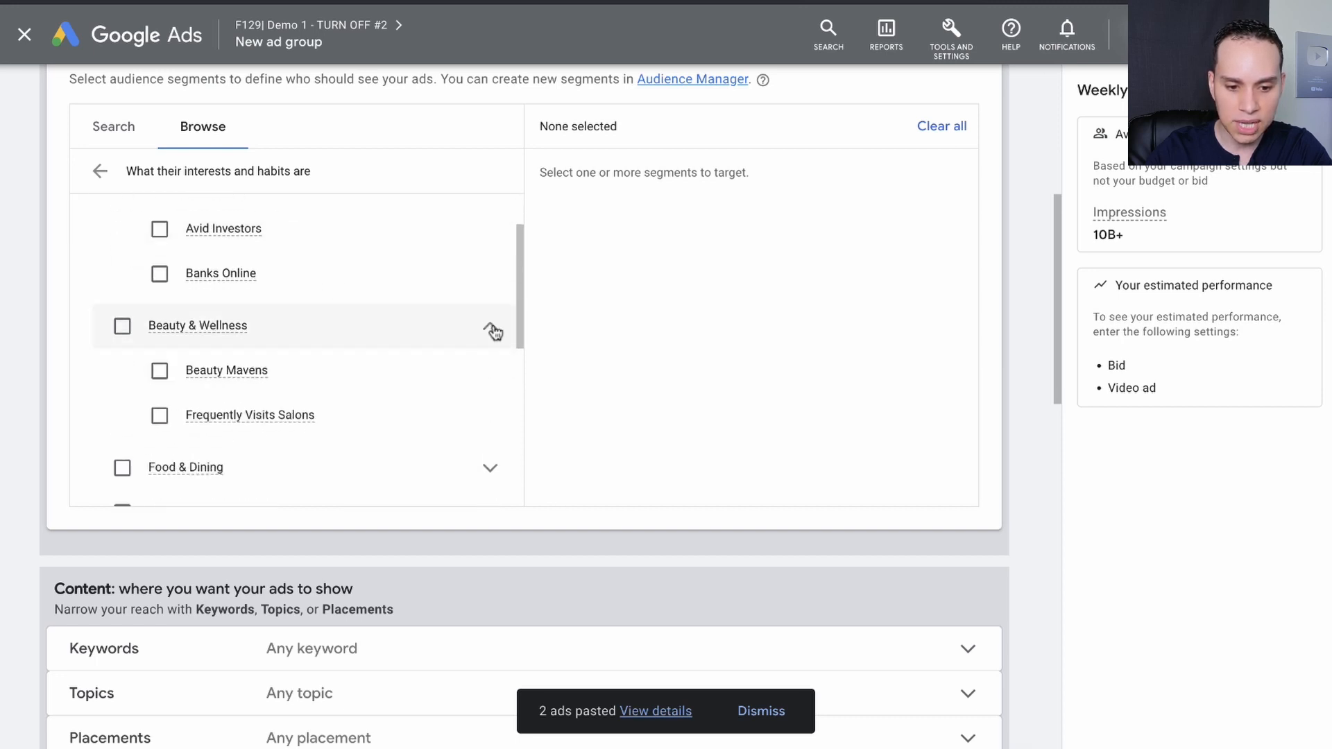
{"action": "scroll", "coordinate": [423, 333], "scroll_direction": "down", "scroll_amount": 3}
{"action": "left_click", "coordinate": [487, 279]}
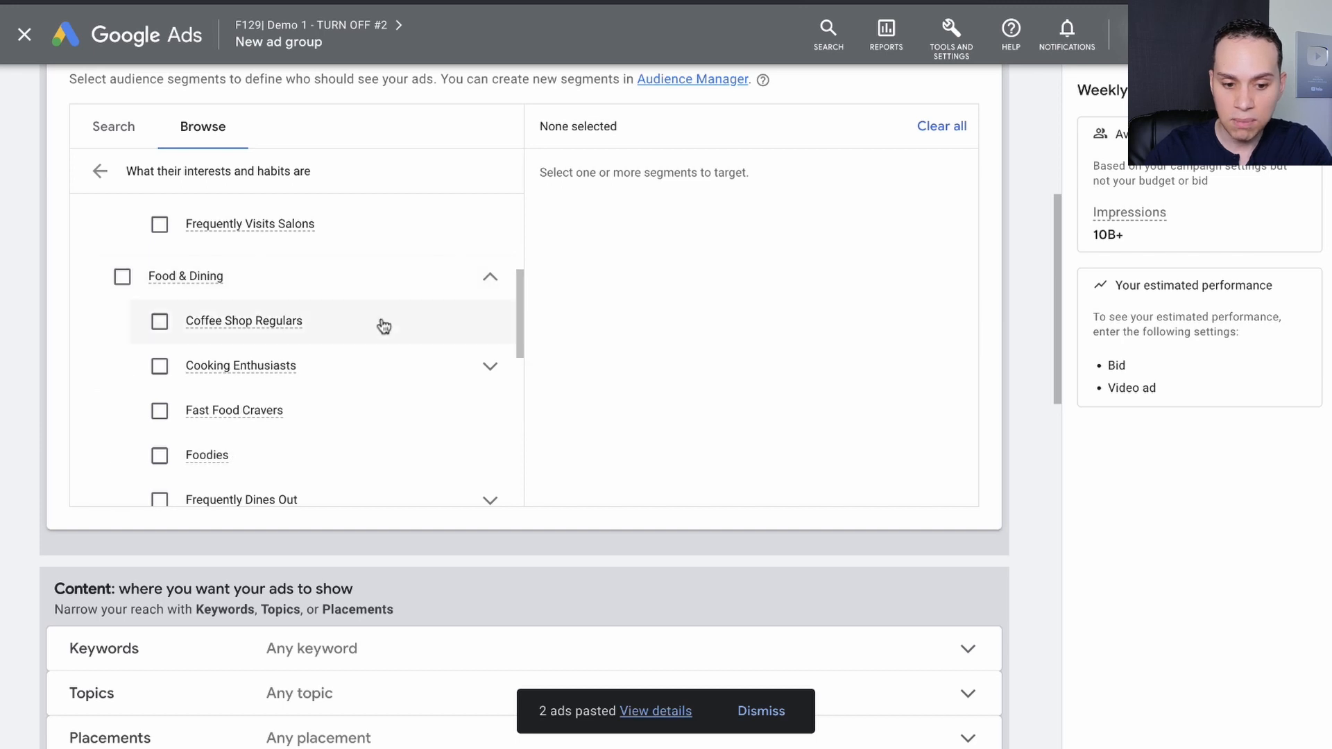
{"action": "scroll", "coordinate": [381, 325], "scroll_direction": "down", "scroll_amount": 4}
{"action": "left_click", "coordinate": [488, 295]}
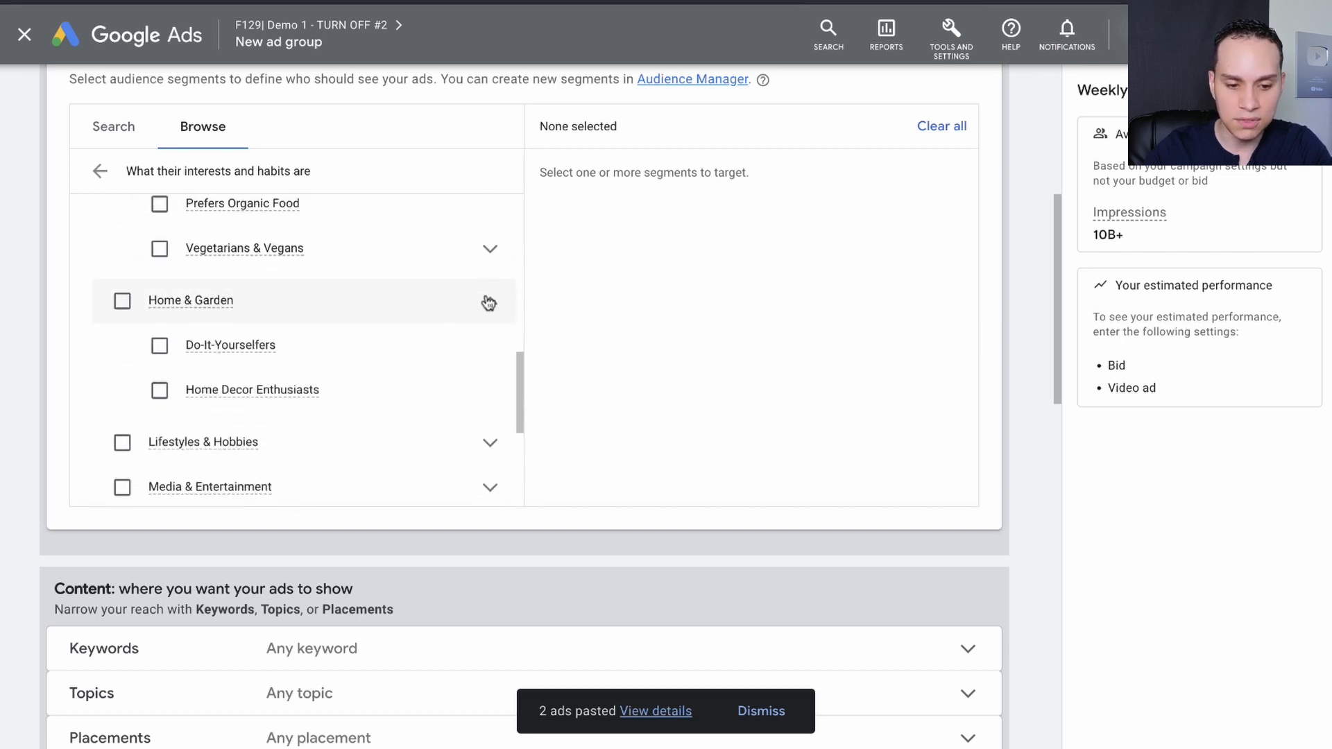
{"action": "scroll", "coordinate": [486, 302], "scroll_direction": "down", "scroll_amount": 3}
{"action": "left_click", "coordinate": [490, 306]}
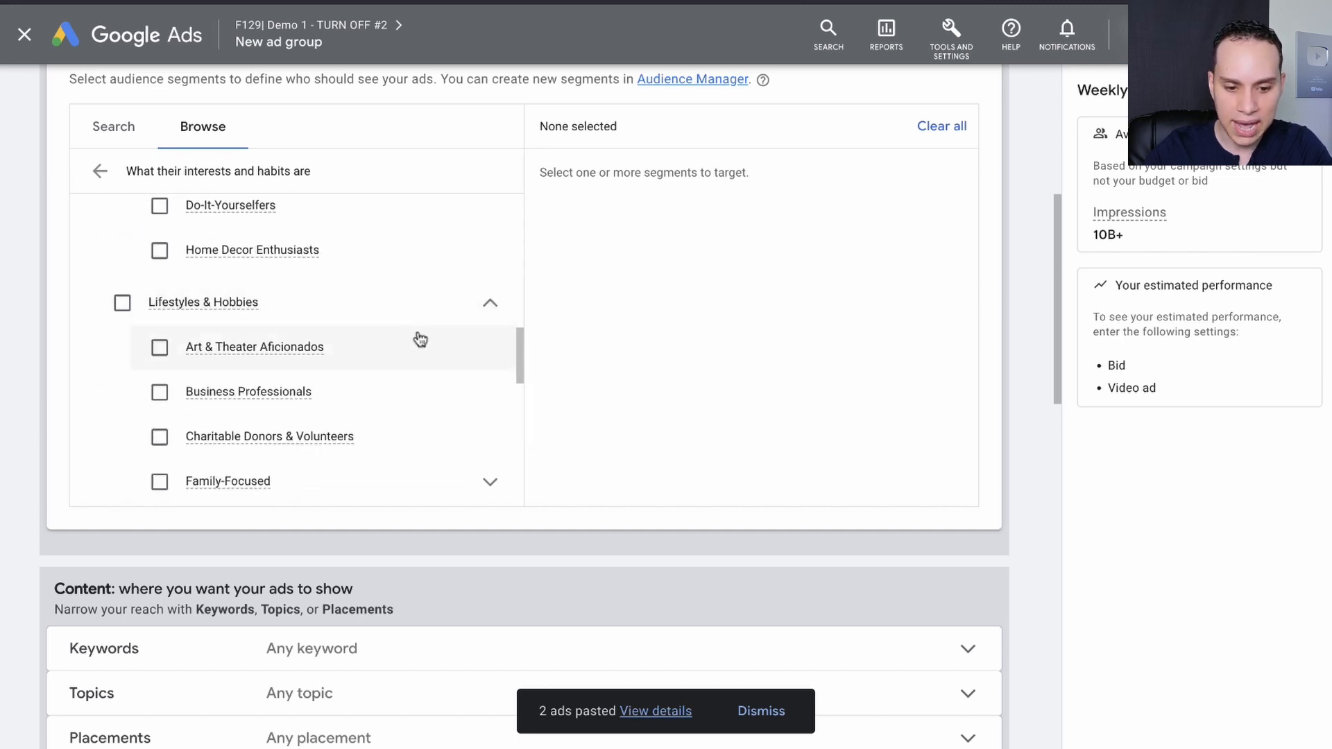
{"action": "scroll", "coordinate": [419, 338], "scroll_direction": "down", "scroll_amount": 7}
Switch to the YouTube Ads Playbook and check the affinity path noted for Business Professionals.
{"action": "key", "text": "ctrl+Right"}
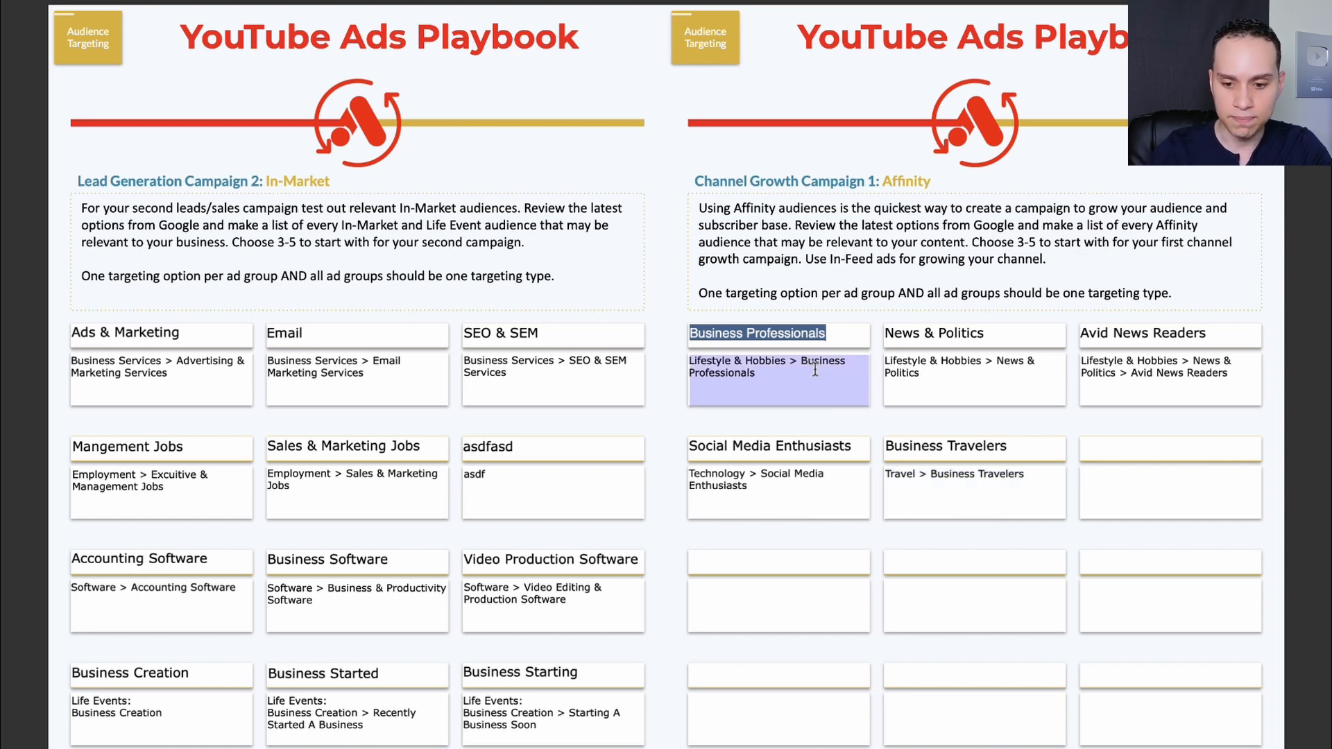
{"action": "key", "text": "ctrl+Left"}
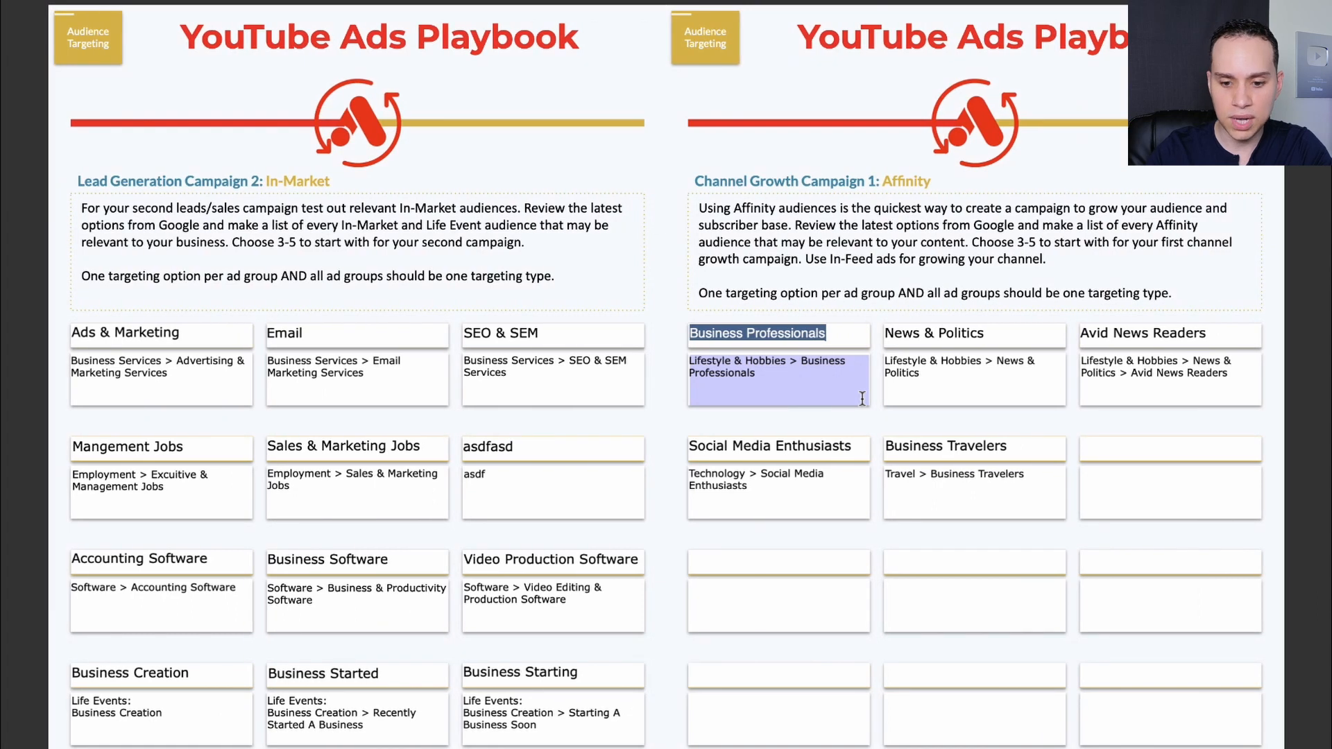
Return to Google Ads, target the Business Professionals segment under Lifestyles & Hobbies, and skip ad creation for the ad group.
{"action": "scroll", "coordinate": [342, 299], "scroll_direction": "up", "scroll_amount": 1}
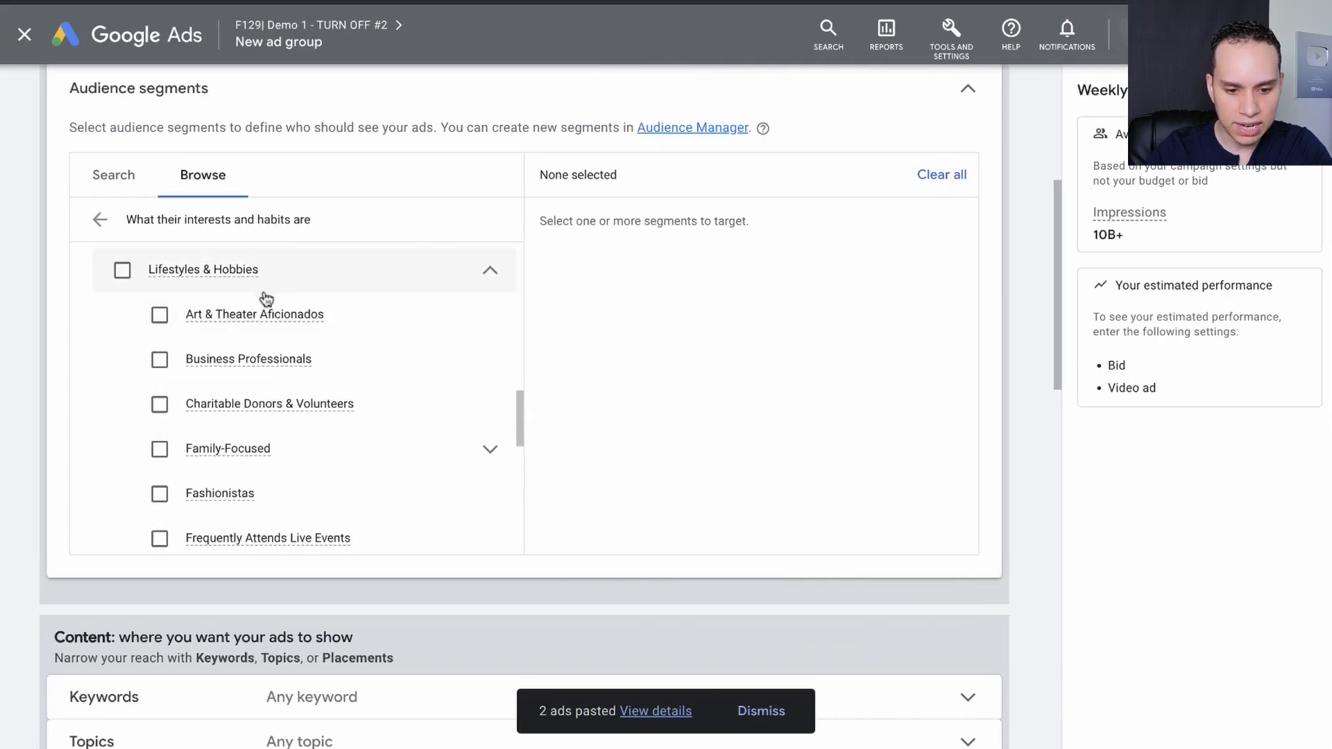
{"action": "left_click", "coordinate": [159, 360]}
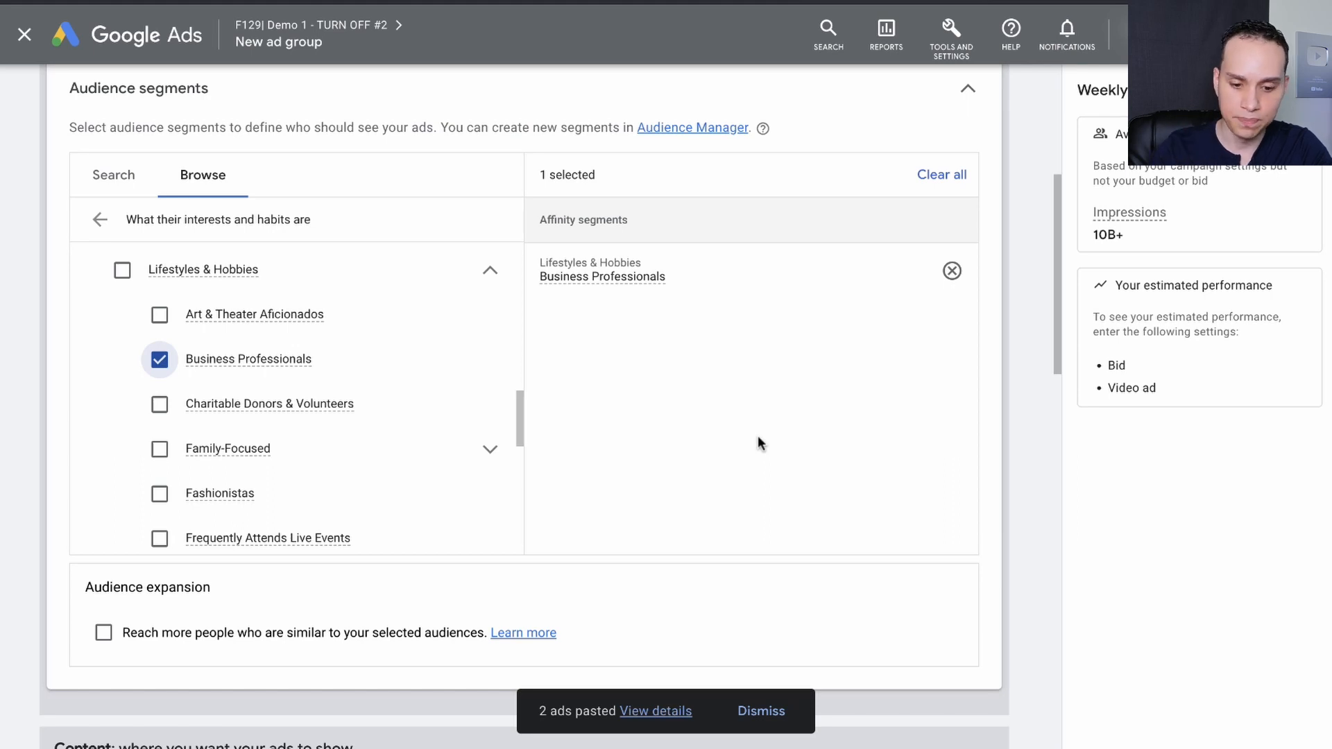
{"action": "scroll", "coordinate": [758, 442], "scroll_direction": "down", "scroll_amount": 3}
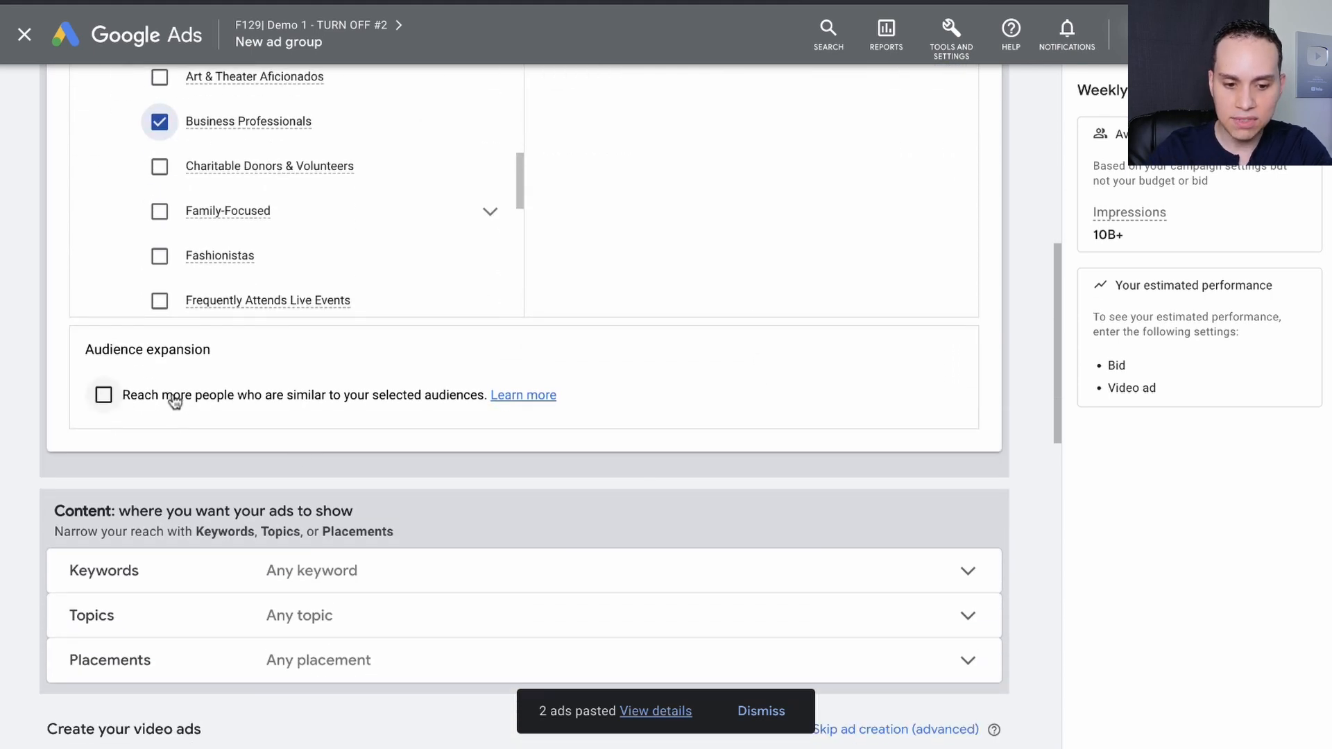
{"action": "scroll", "coordinate": [303, 400], "scroll_direction": "down", "scroll_amount": 6}
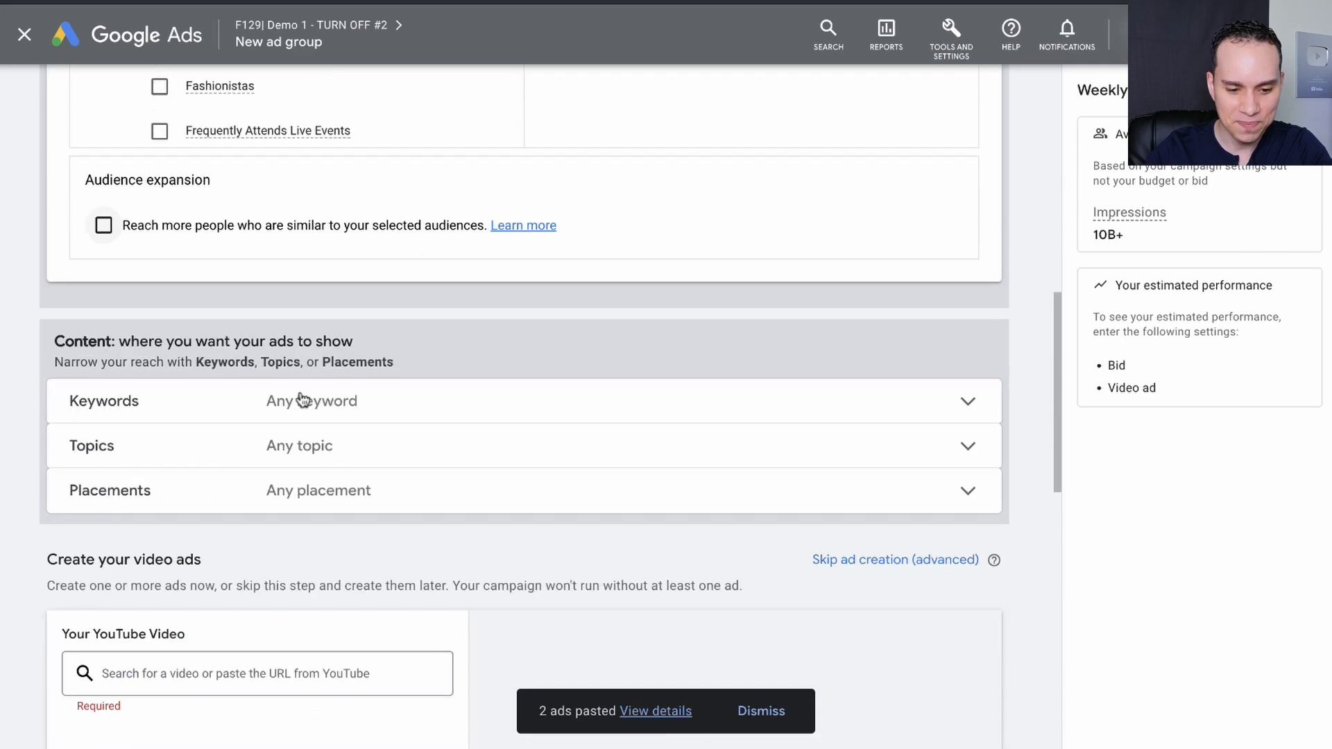
{"action": "left_click", "coordinate": [902, 318]}
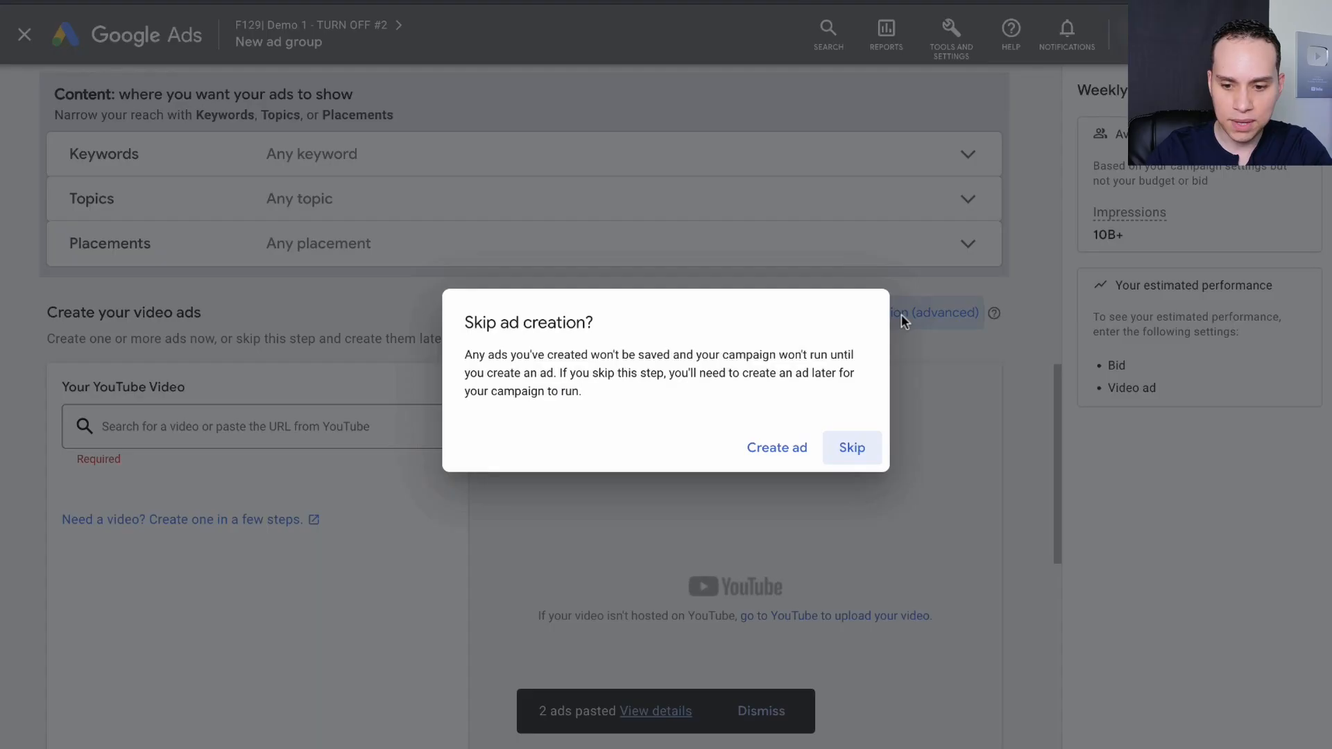
{"action": "left_click", "coordinate": [854, 448]}
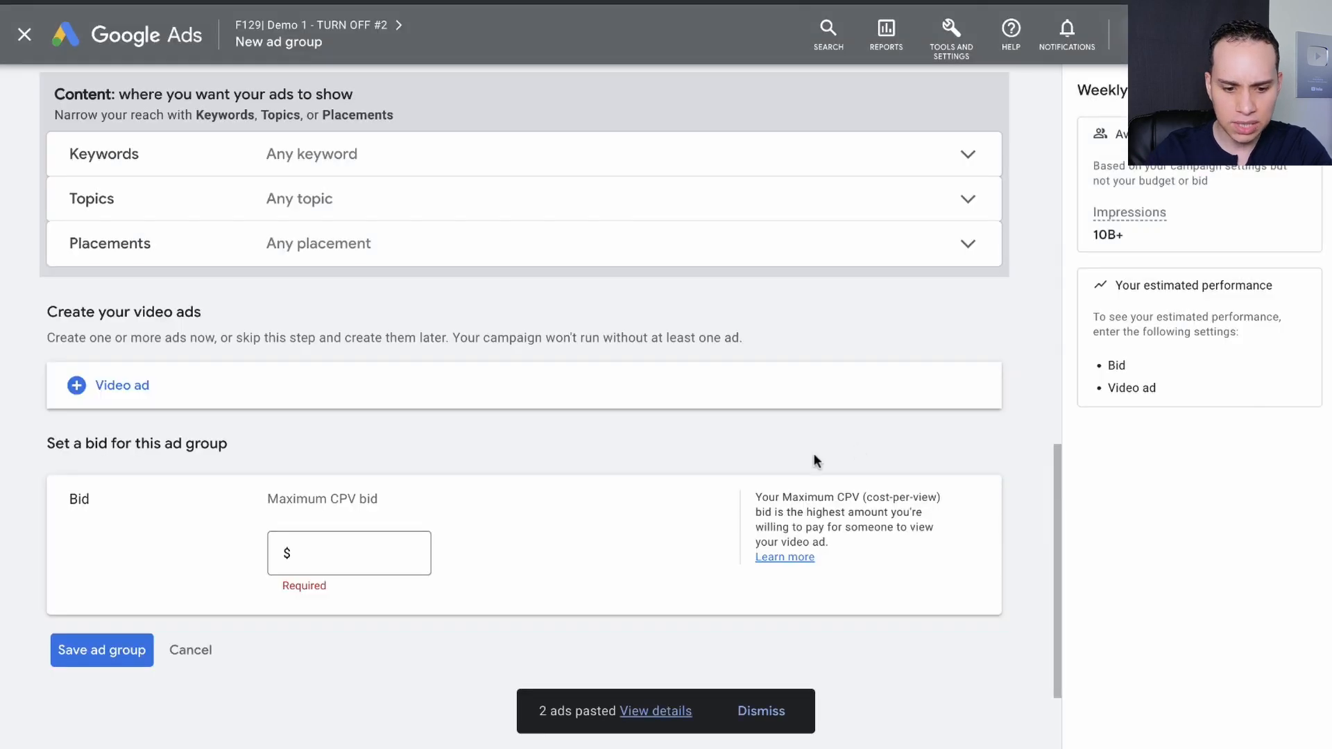
Set the maximum CPV bid to $0.10 and save the Business Professionals ad group with the in-feed video ad format.
{"action": "left_click", "coordinate": [390, 553]}
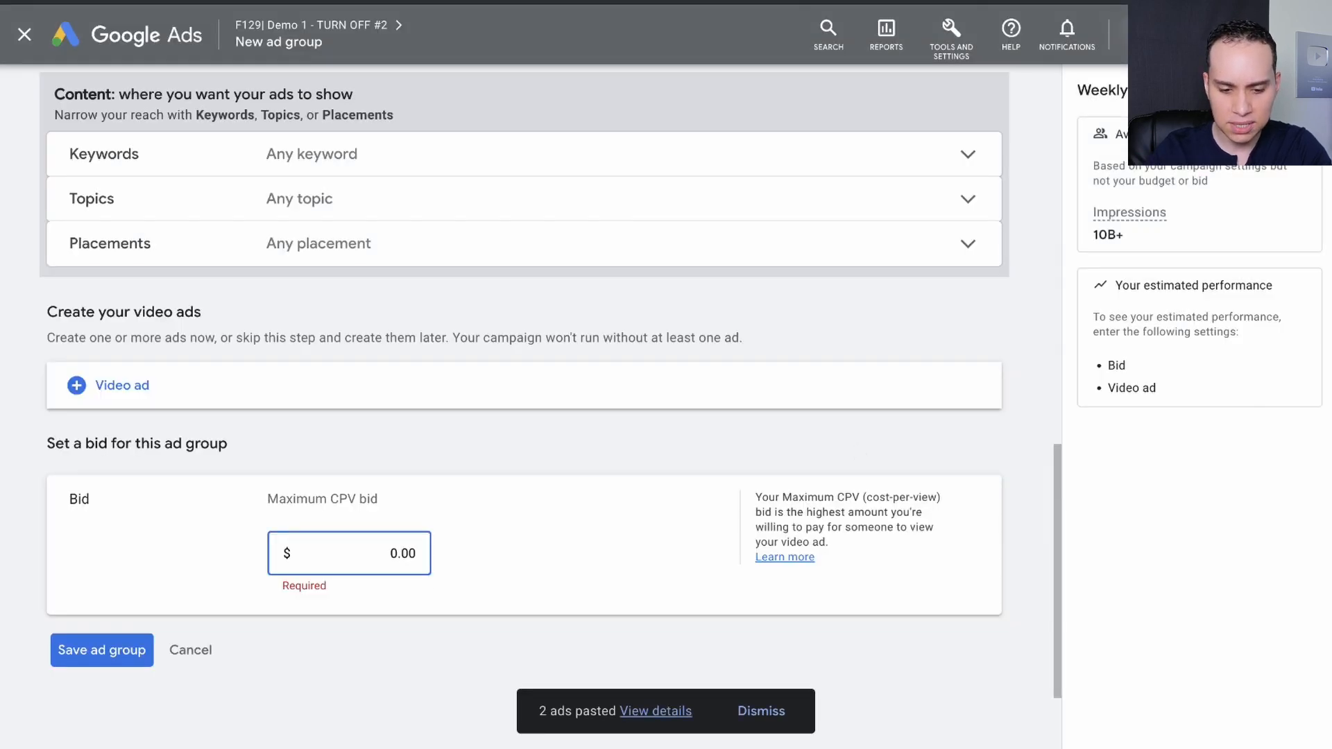
{"action": "type", "text": "0.1"}
{"action": "left_click", "coordinate": [93, 654]}
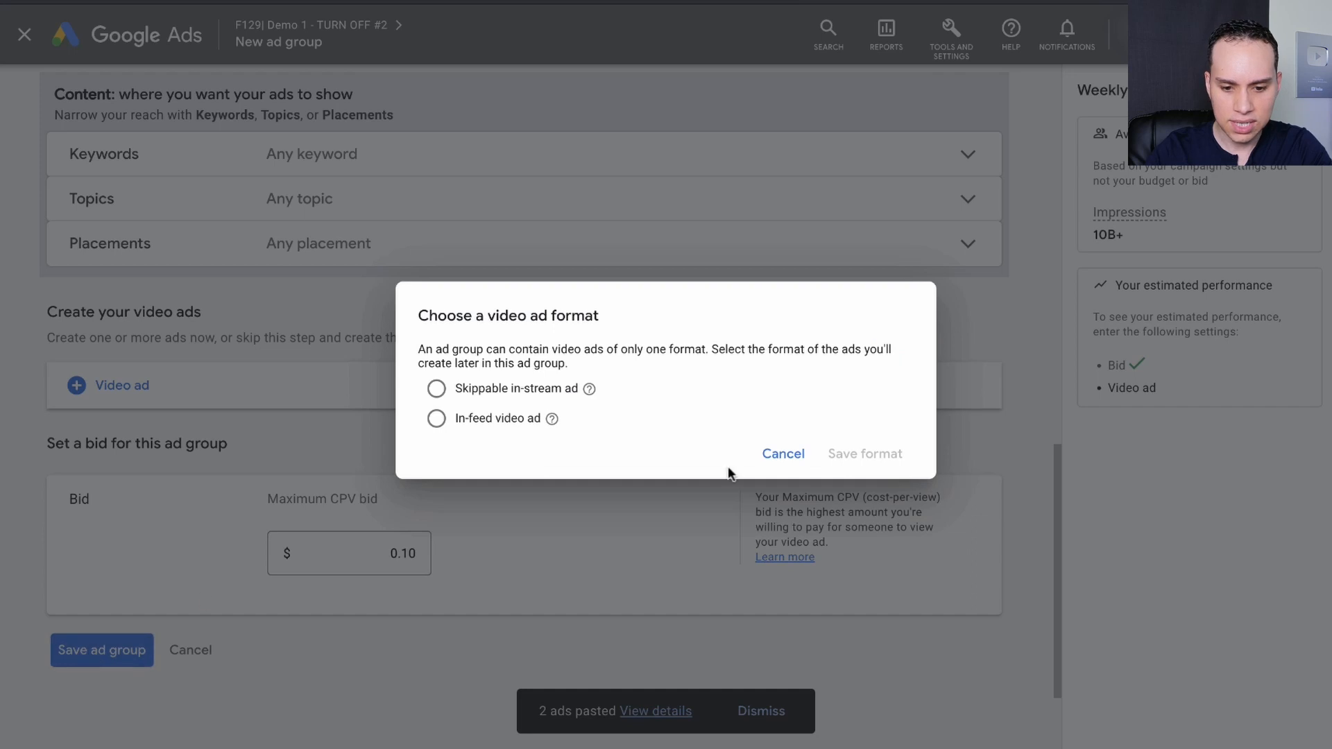
{"action": "left_click", "coordinate": [476, 420]}
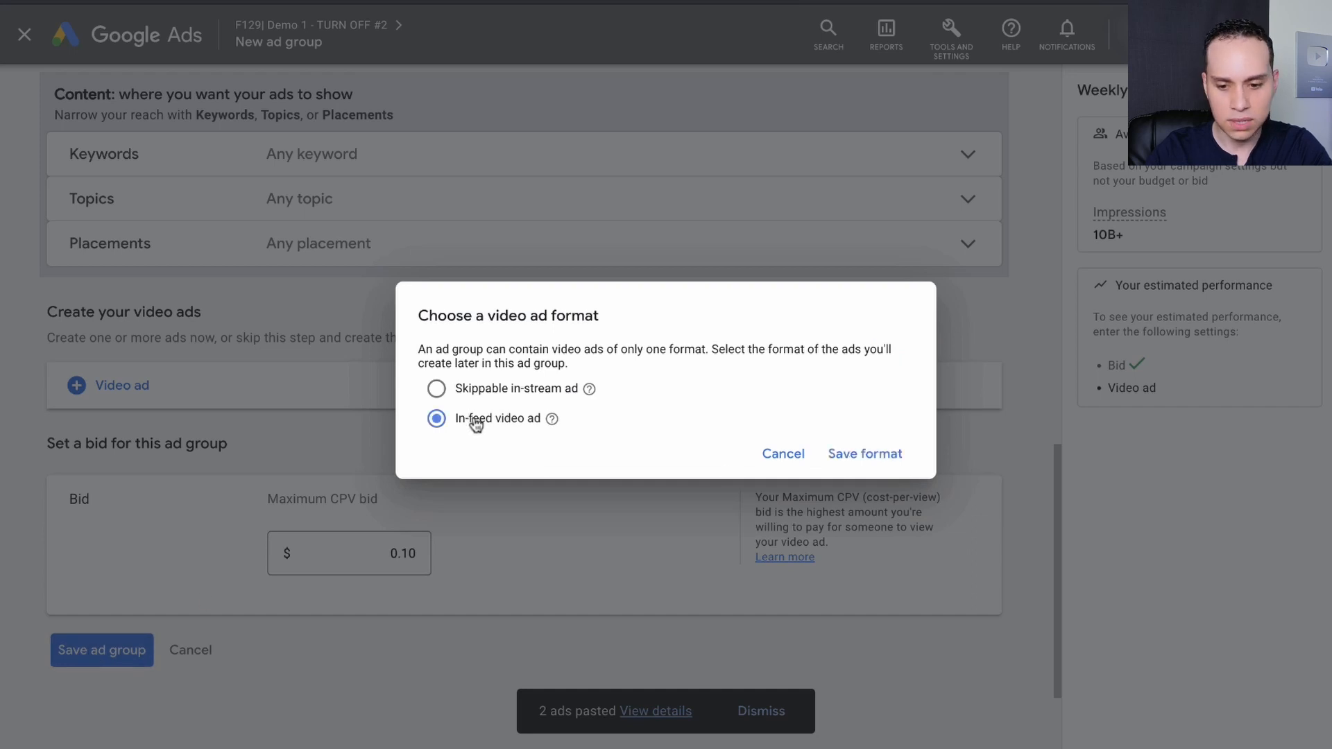
{"action": "left_click", "coordinate": [870, 452]}
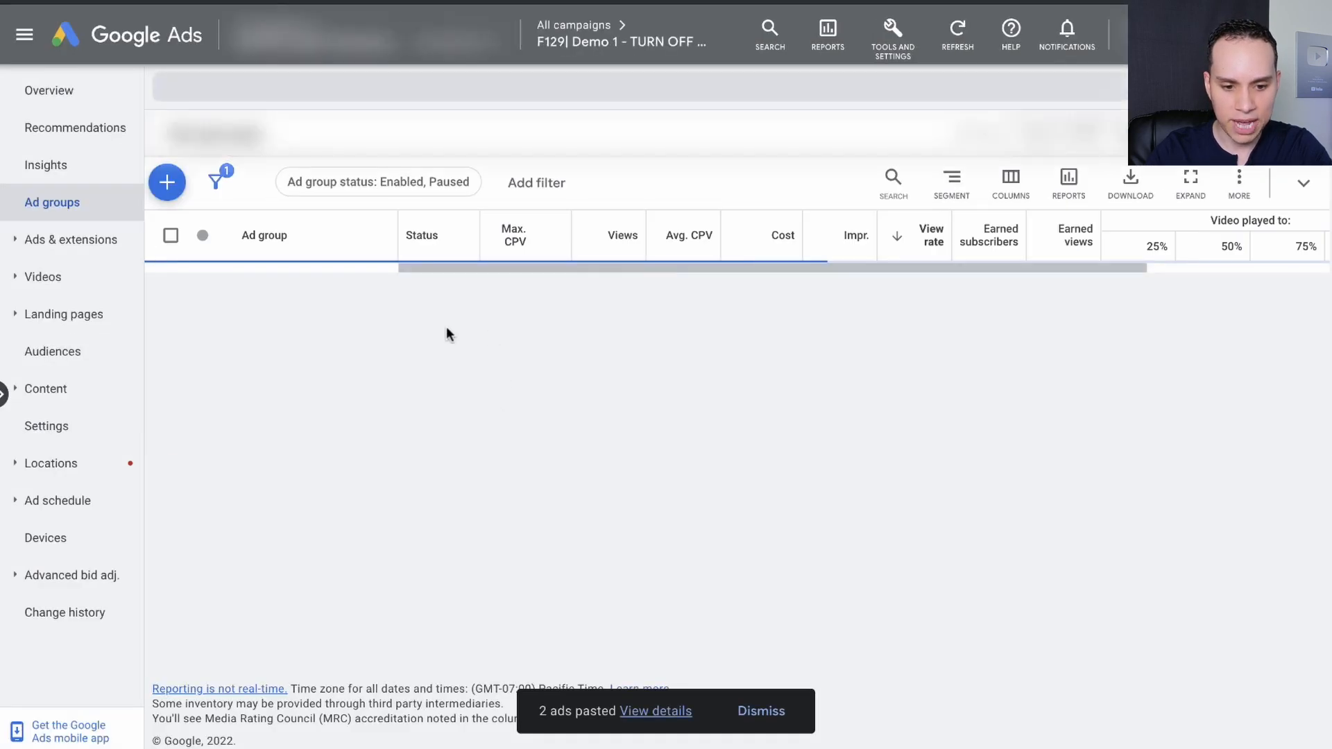
Start another ad group in the duplicated campaign and name it "Affinity: News & Politics".
{"action": "left_click", "coordinate": [167, 183]}
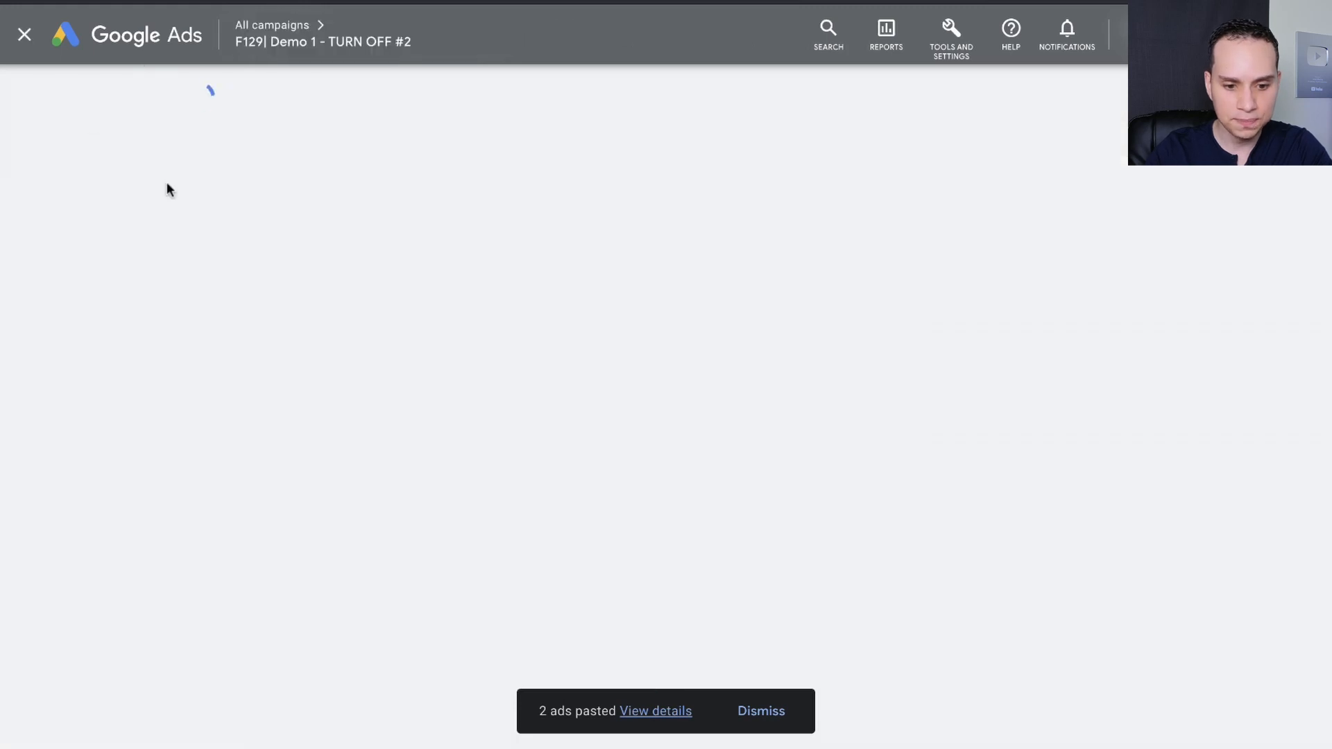
{"action": "type", "text": "Affinit"}
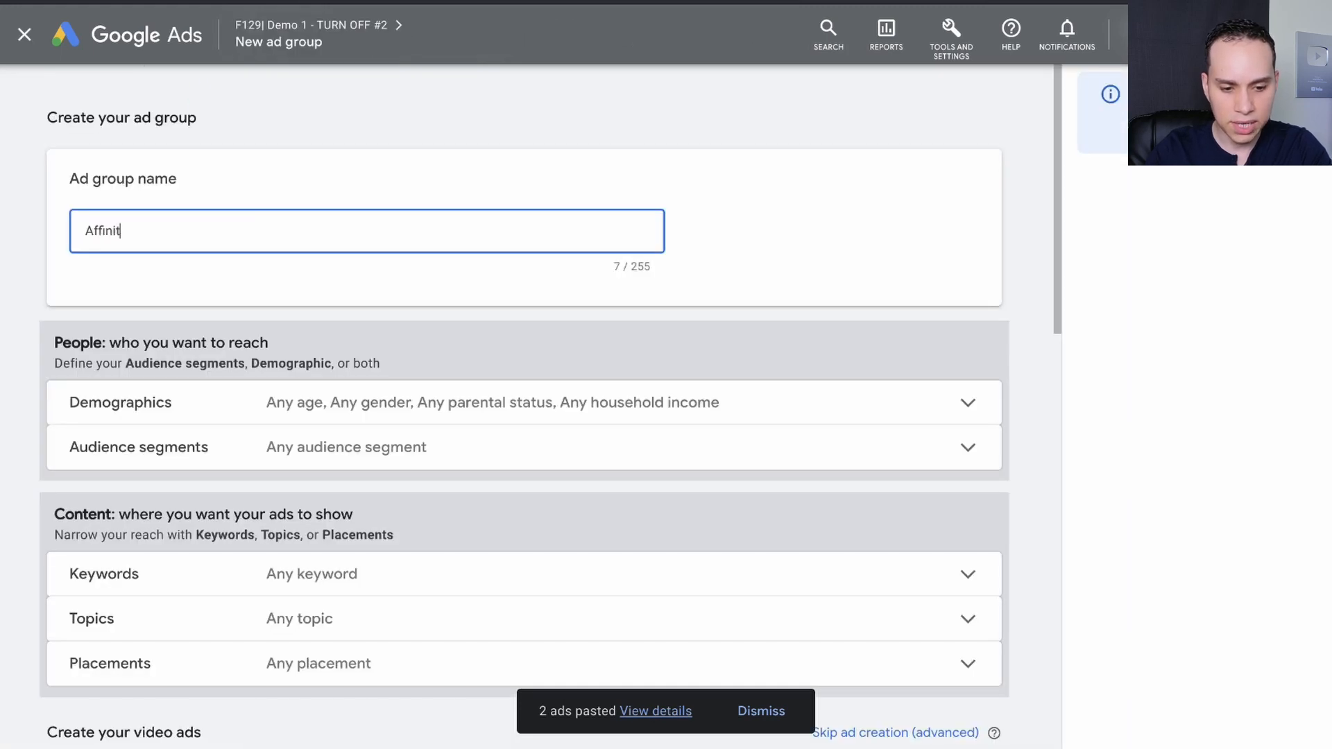
{"action": "type", "text": "y:"}
{"action": "type", "text": "News & Politics"}
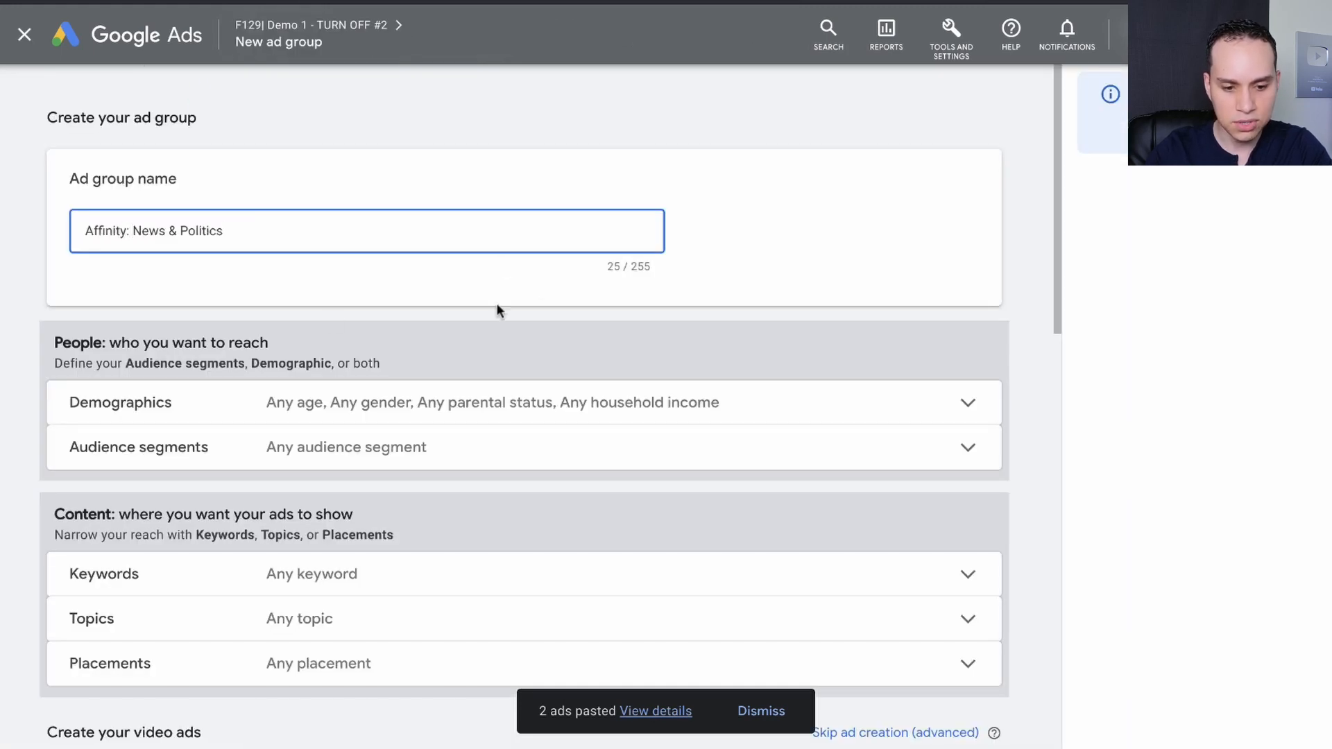
Open the new ad group's audience segments and browse to the affinity segments for interests and habits.
{"action": "scroll", "coordinate": [385, 267], "scroll_direction": "down", "scroll_amount": 3}
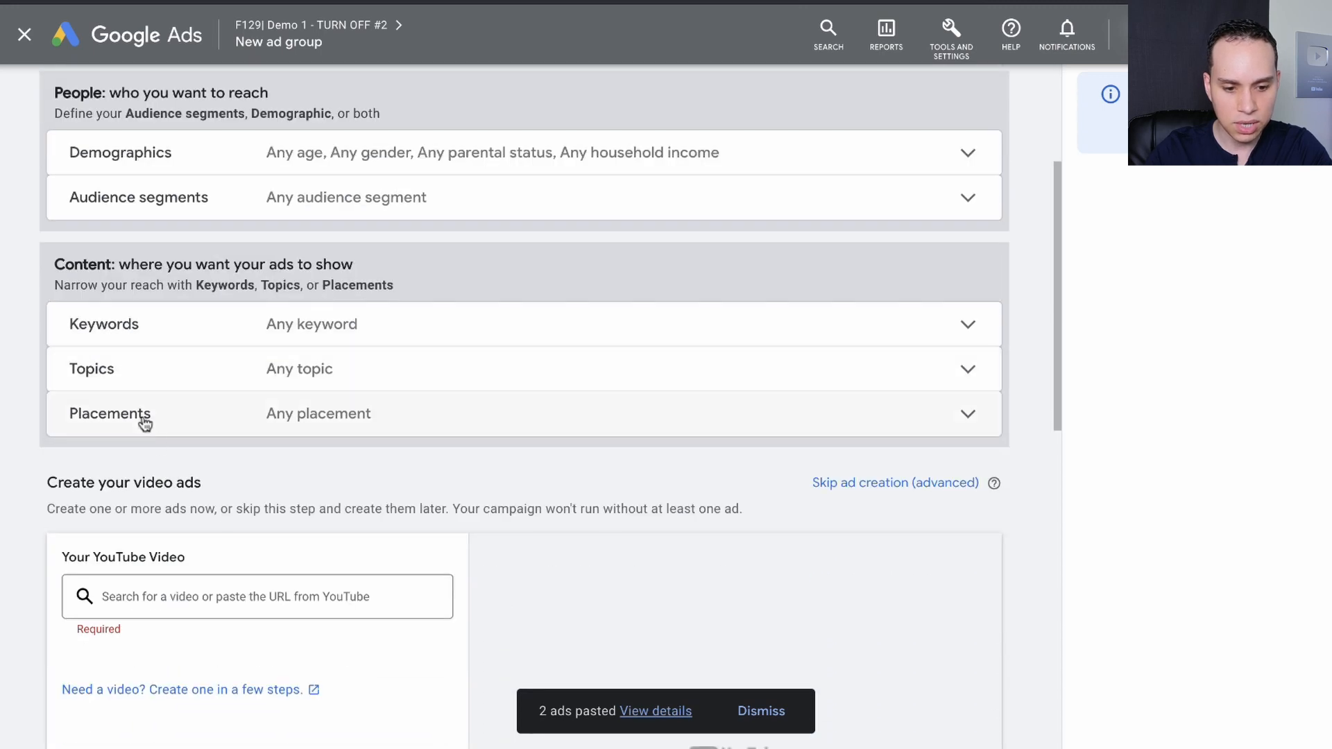
{"action": "left_click", "coordinate": [144, 189]}
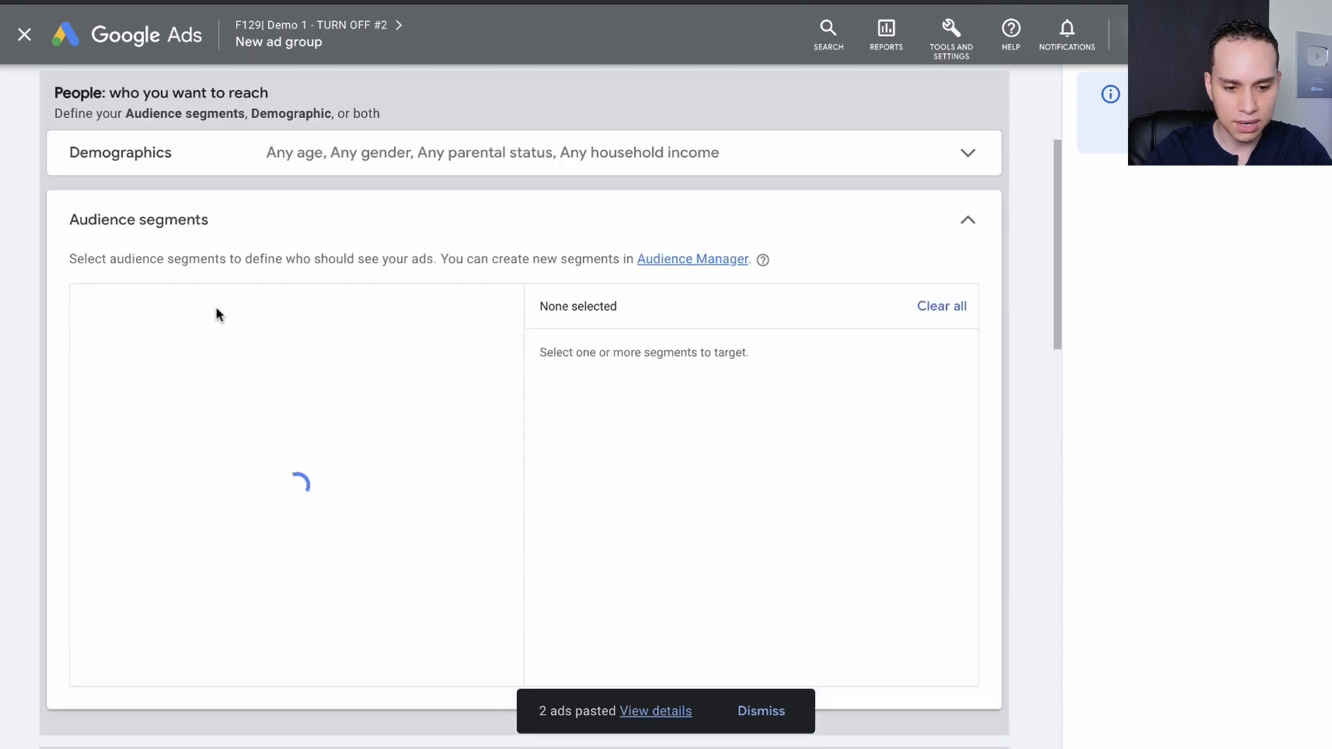
{"action": "left_click", "coordinate": [210, 316]}
{"action": "left_click", "coordinate": [190, 417]}
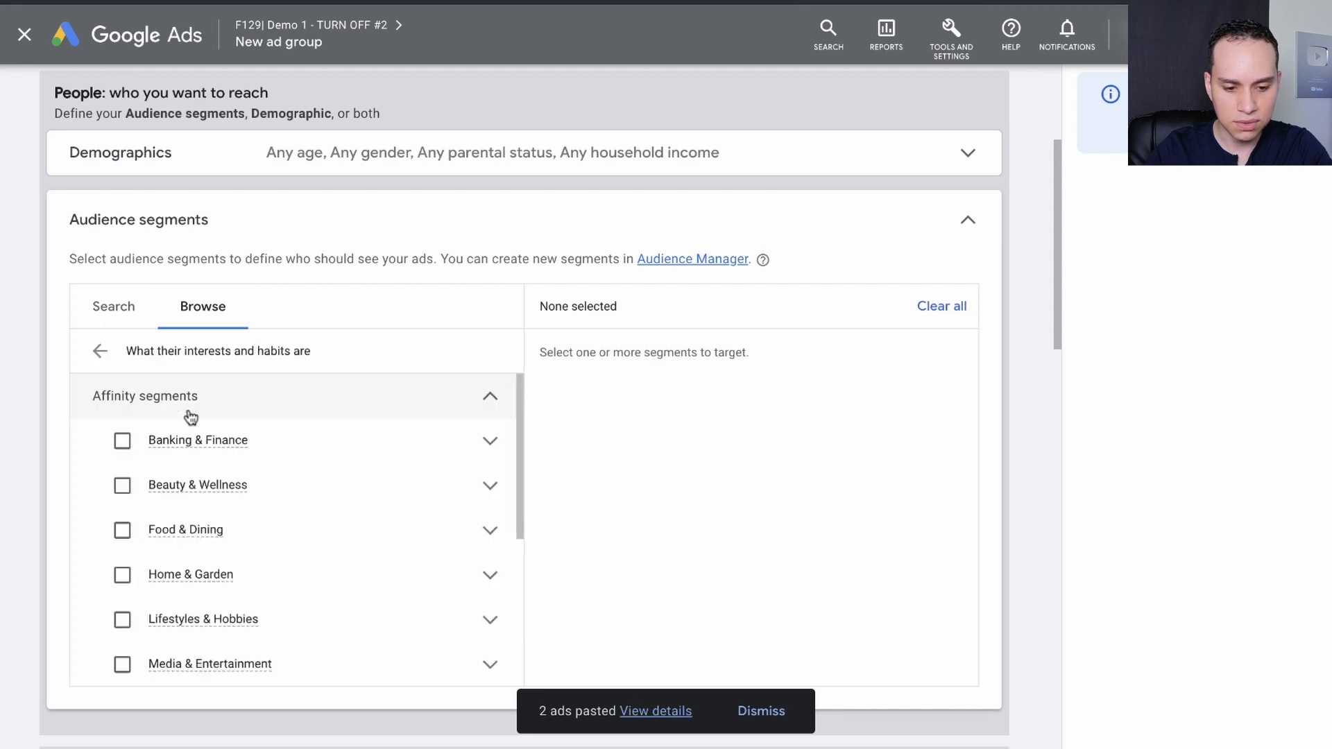
{"action": "scroll", "coordinate": [372, 518], "scroll_direction": "down", "scroll_amount": 3}
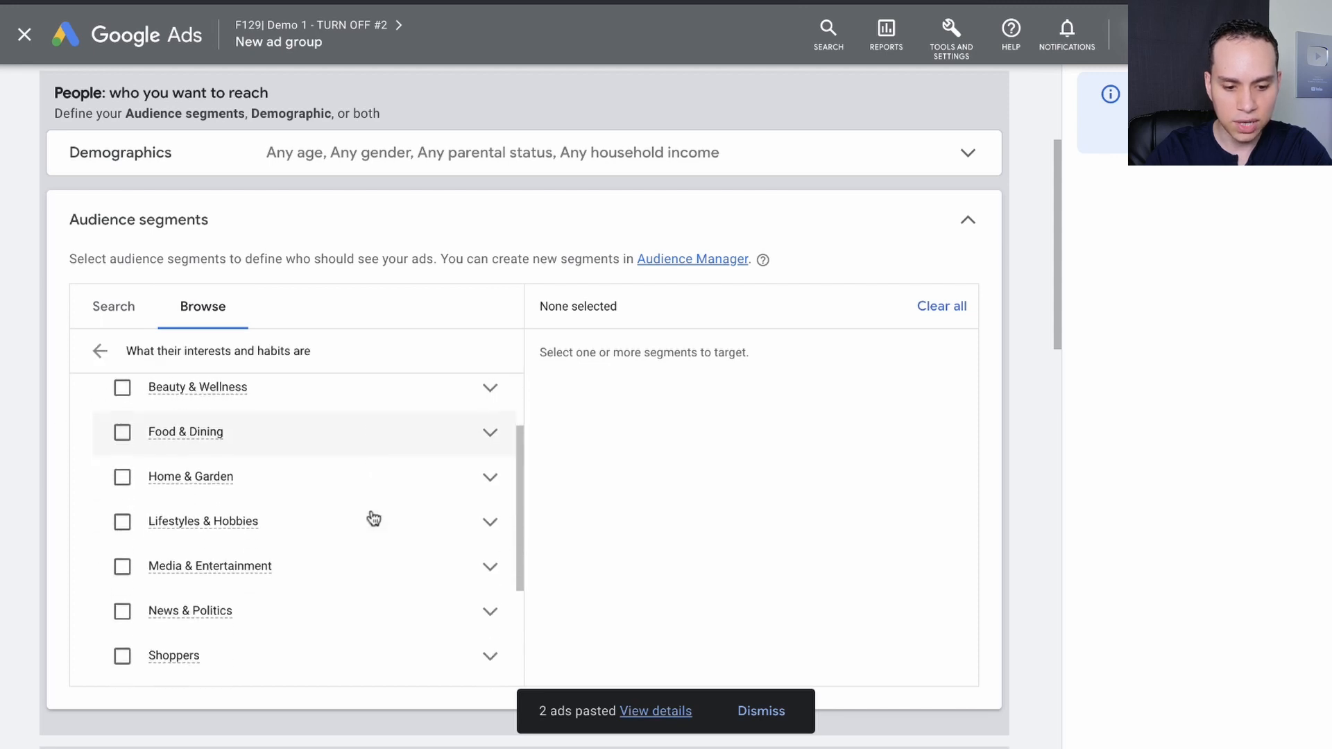
Check the affinity path noted for News & Politics in the YouTube Ads Playbook, returning to Google Ads.
{"action": "key", "text": "ctrl+Right"}
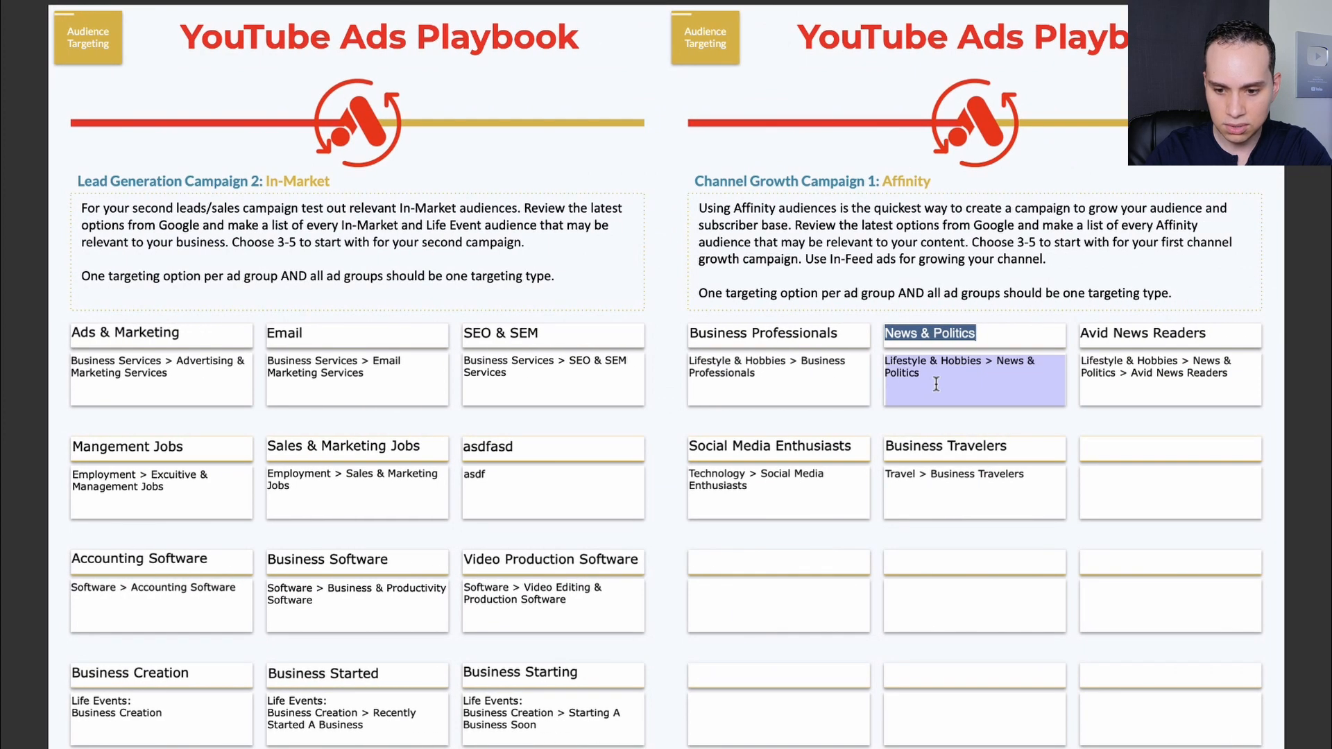
{"action": "type", "text": "Lifestyle & Hobbies > News & Politics"}
{"action": "key", "text": "ctrl+Left"}
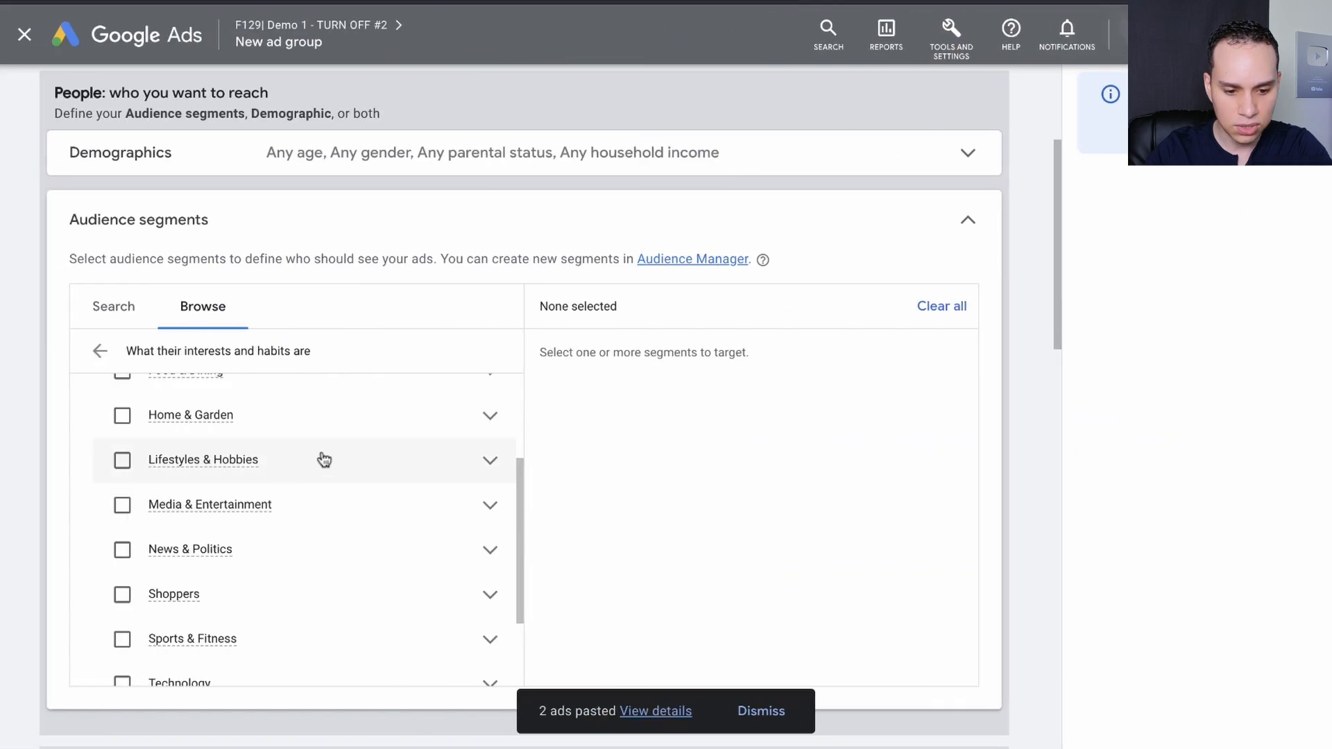
Target the Avid Business News Readers segment under News & Politics > Avid News Readers.
{"action": "left_click", "coordinate": [488, 437]}
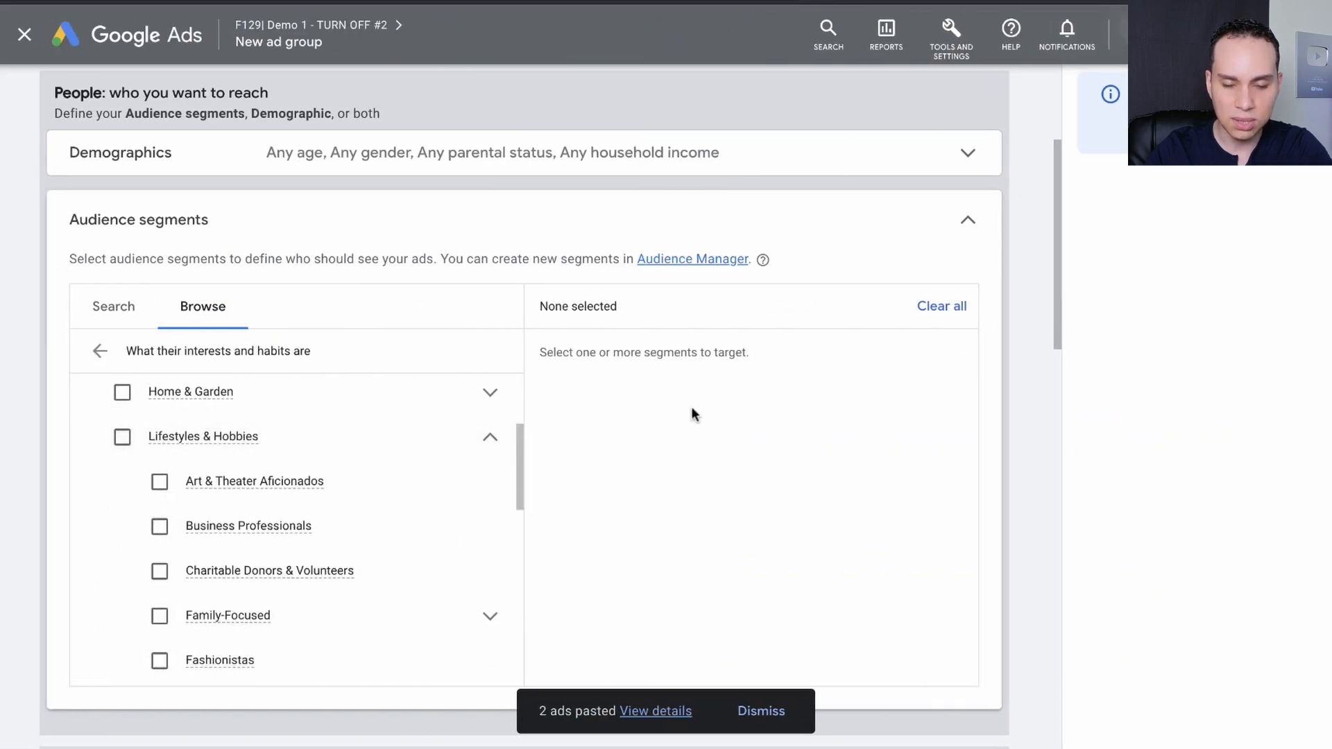
{"action": "scroll", "coordinate": [692, 409], "scroll_direction": "down", "scroll_amount": 2}
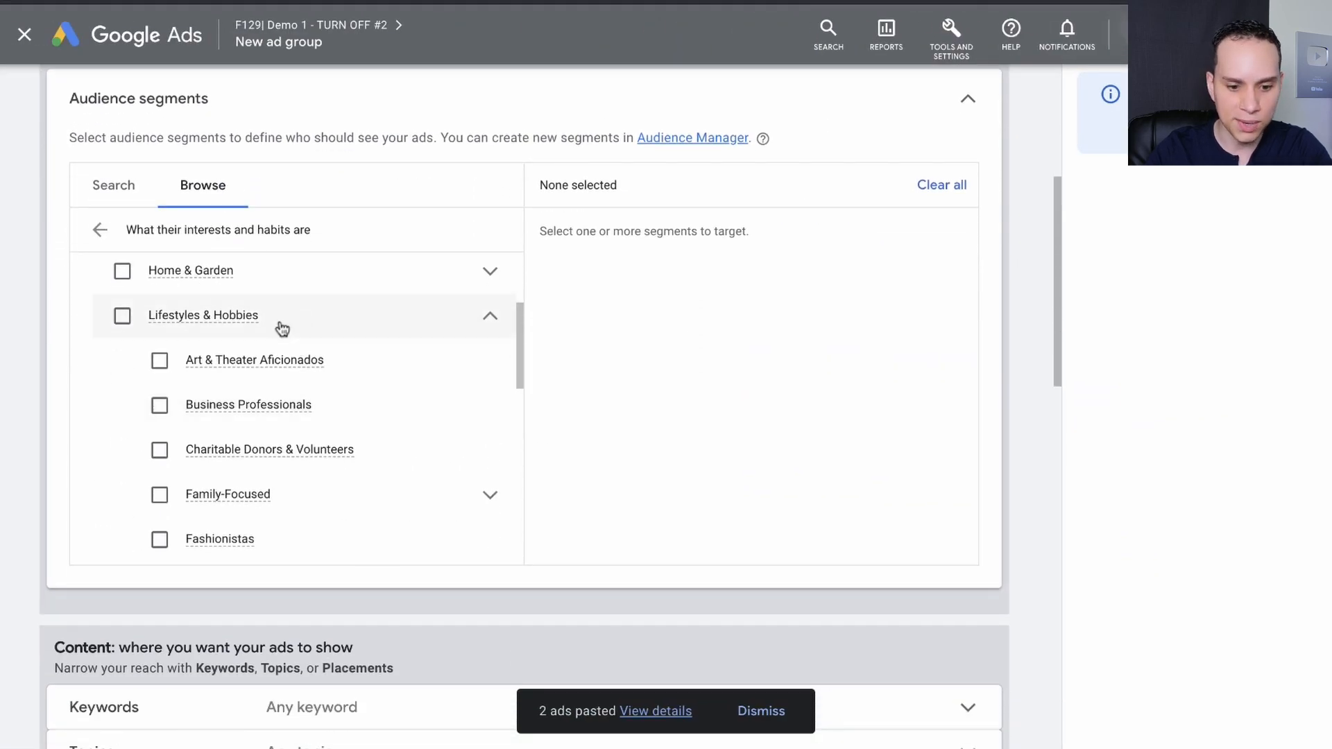
{"action": "scroll", "coordinate": [430, 374], "scroll_direction": "down", "scroll_amount": 3}
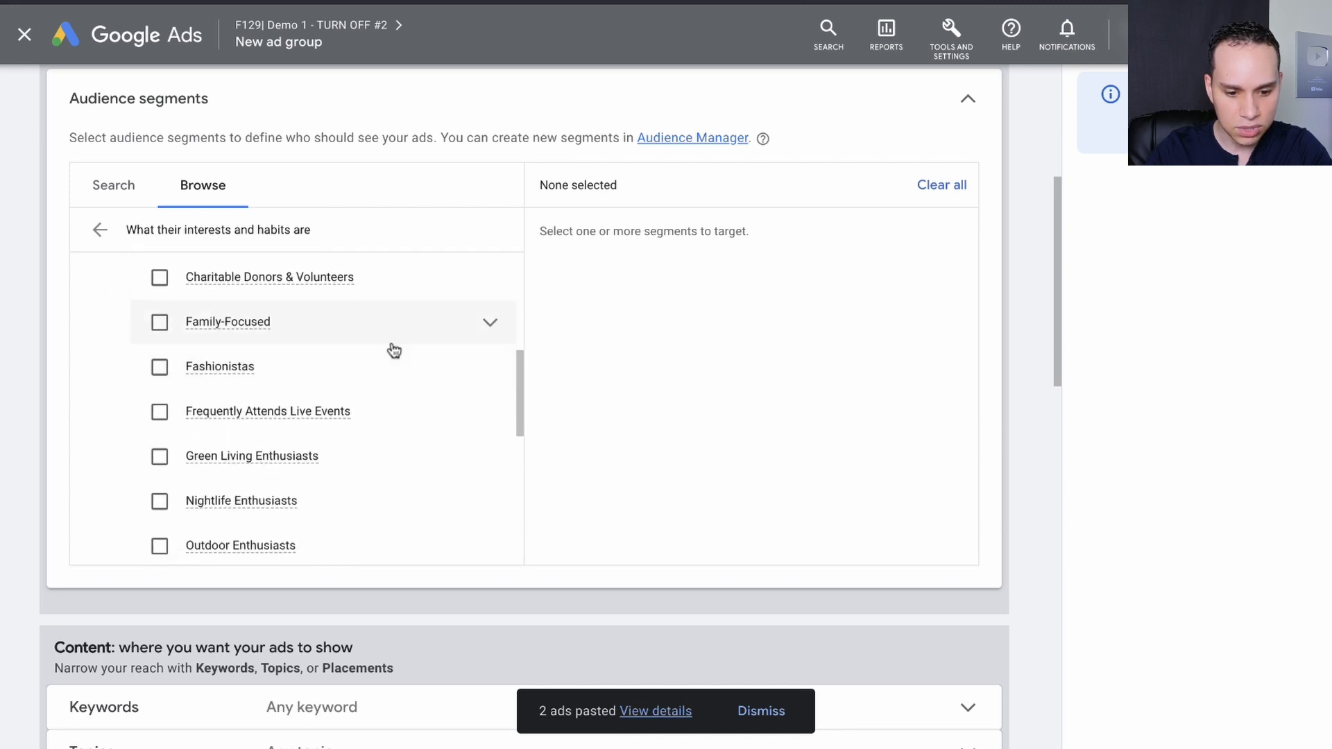
{"action": "scroll", "coordinate": [389, 350], "scroll_direction": "down", "scroll_amount": 3}
{"action": "scroll", "coordinate": [383, 383], "scroll_direction": "up", "scroll_amount": 3}
{"action": "scroll", "coordinate": [386, 385], "scroll_direction": "up", "scroll_amount": 3}
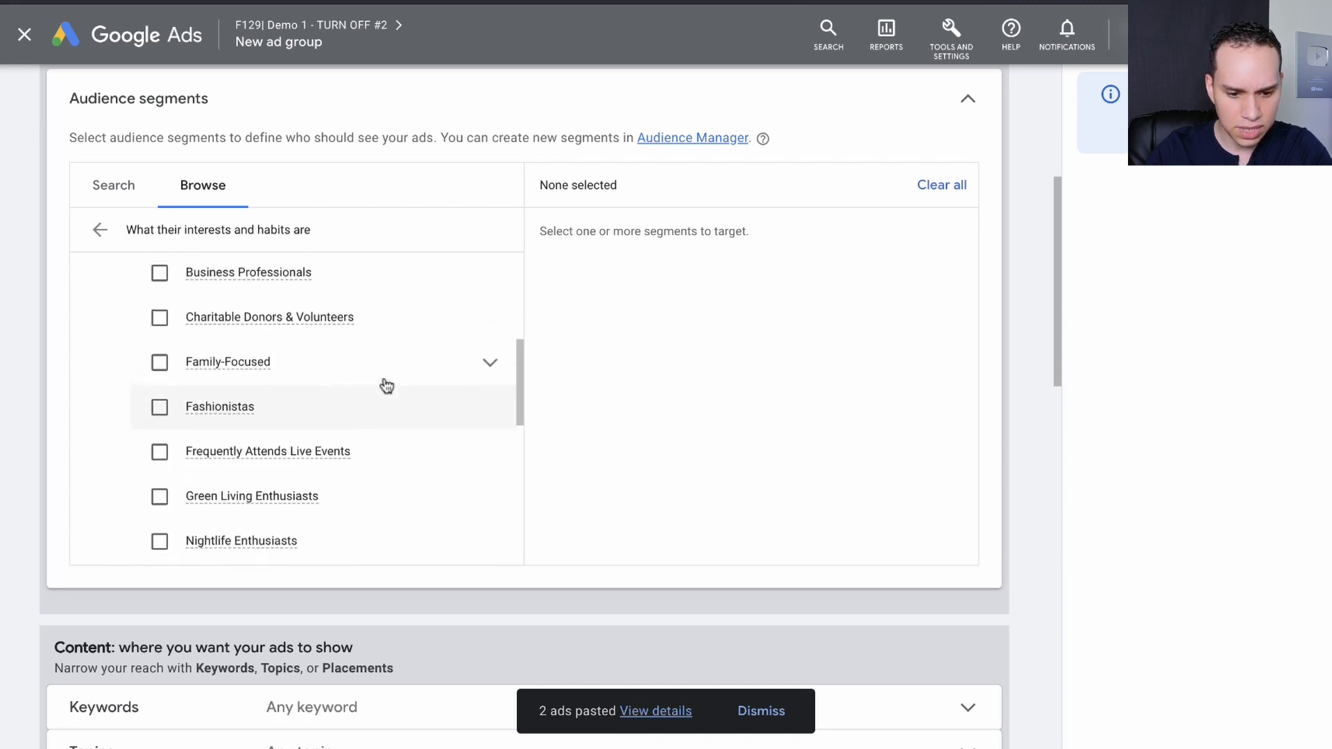
{"action": "scroll", "coordinate": [387, 386], "scroll_direction": "down", "scroll_amount": 3}
{"action": "scroll", "coordinate": [416, 374], "scroll_direction": "down", "scroll_amount": 5}
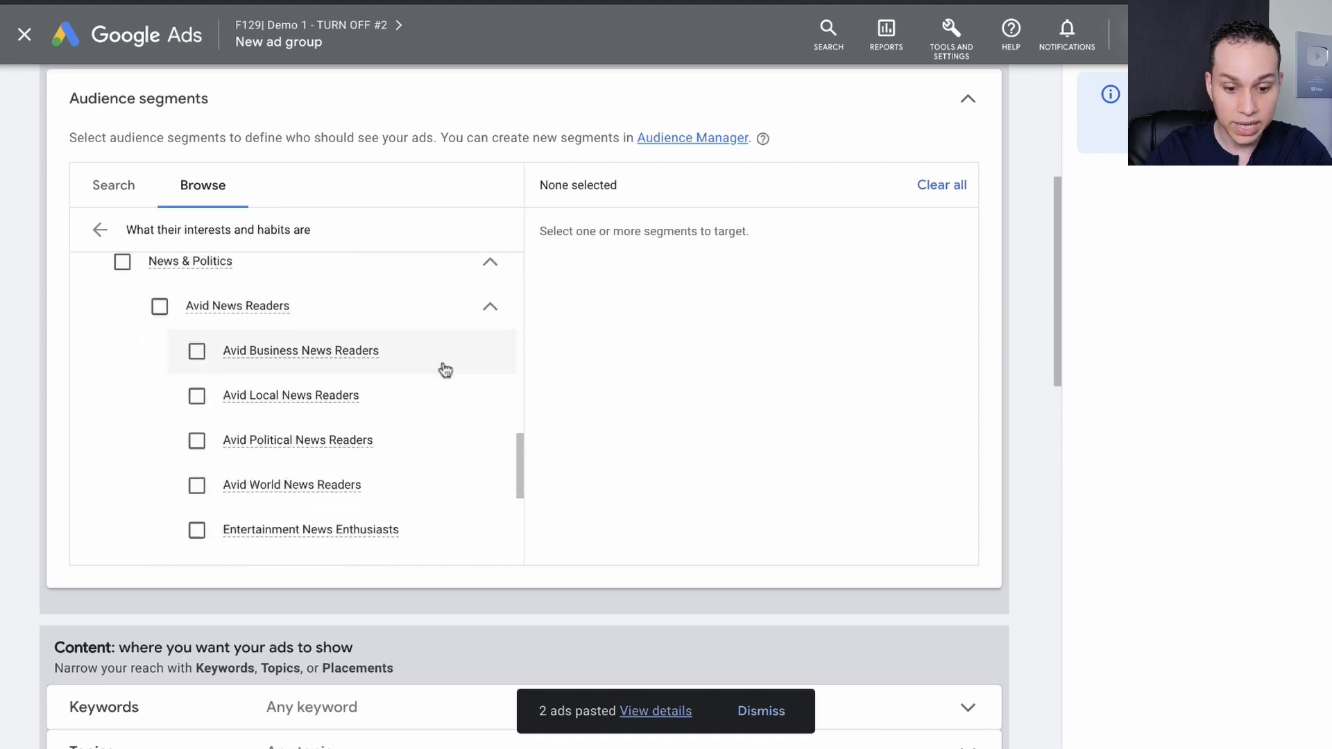
{"action": "left_click", "coordinate": [198, 335]}
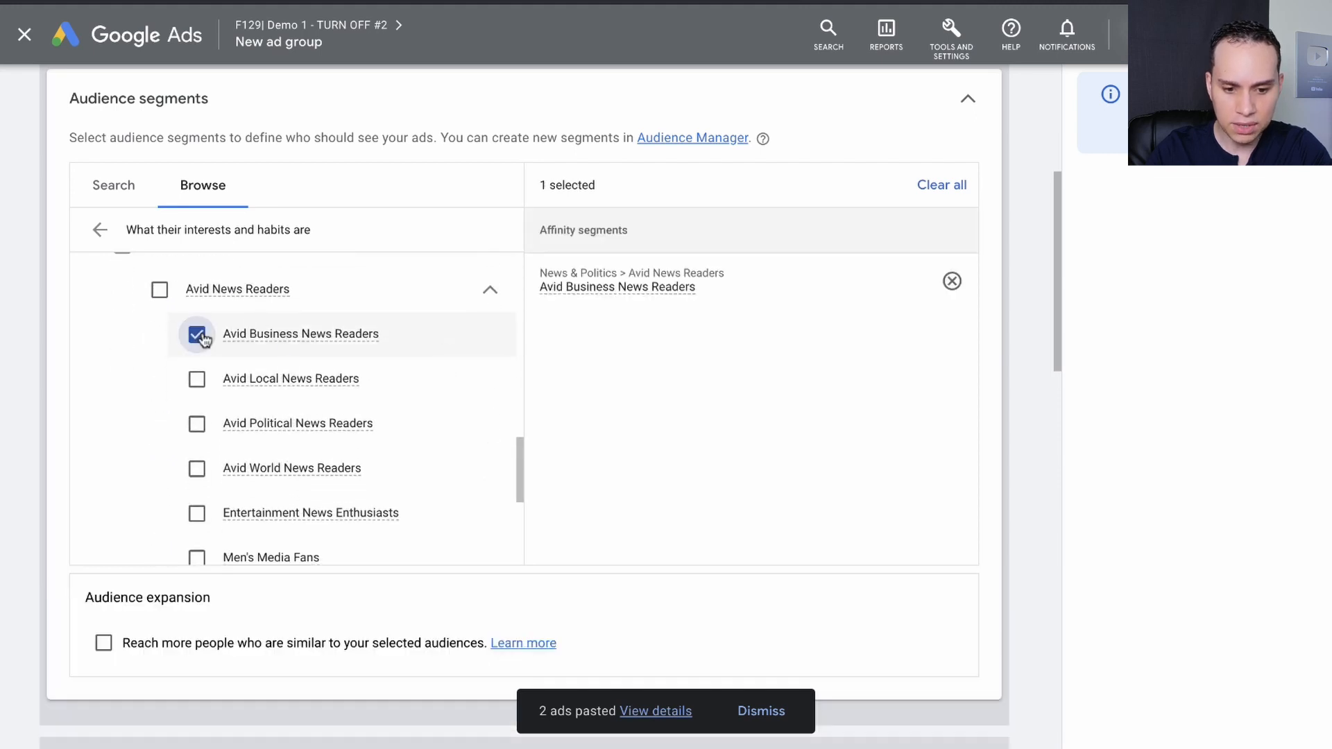
Rename the ad group "Affinity: Avid Business News Readers".
{"action": "scroll", "coordinate": [593, 370], "scroll_direction": "up", "scroll_amount": 5}
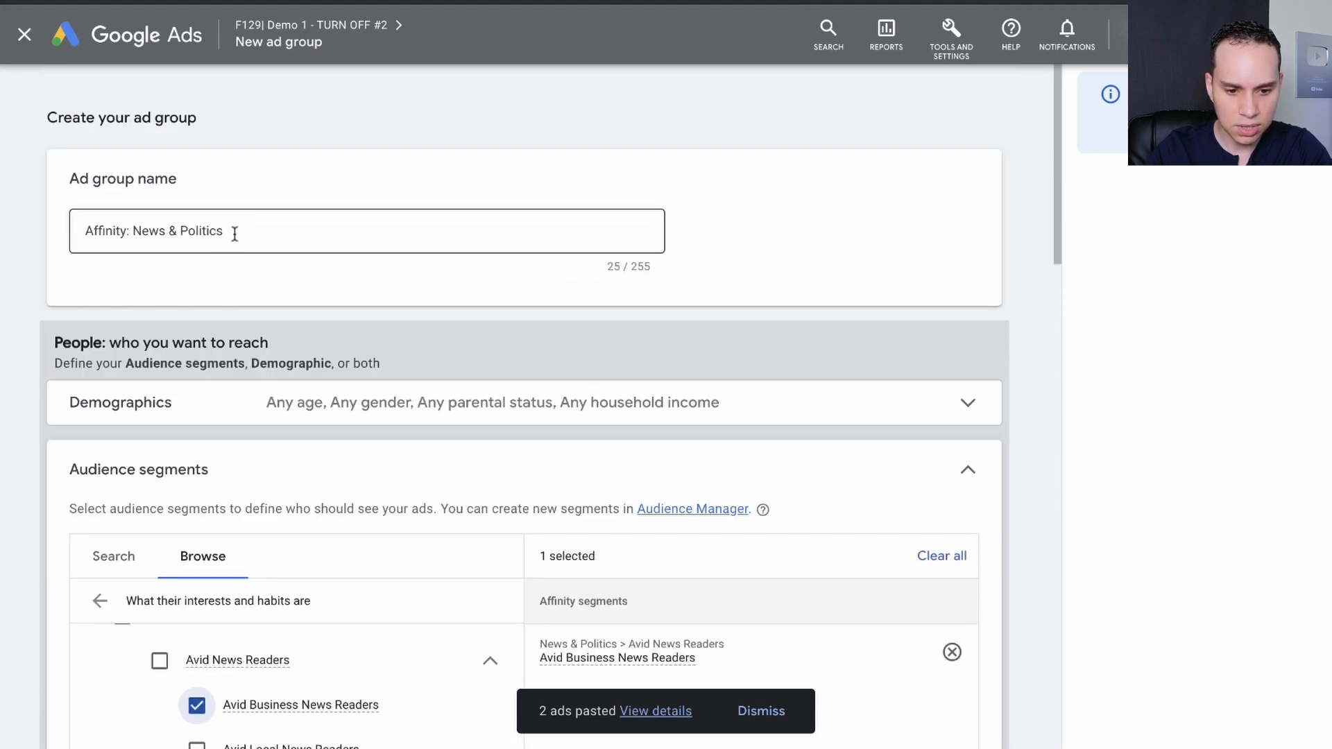
{"action": "left_click", "coordinate": [235, 233]}
{"action": "left_click_drag", "start_coordinate": [136, 231], "coordinate": [225, 231]}
Skip ad creation for the Avid Business News Readers ad group.
{"action": "scroll", "coordinate": [528, 380], "scroll_direction": "down", "scroll_amount": 10}
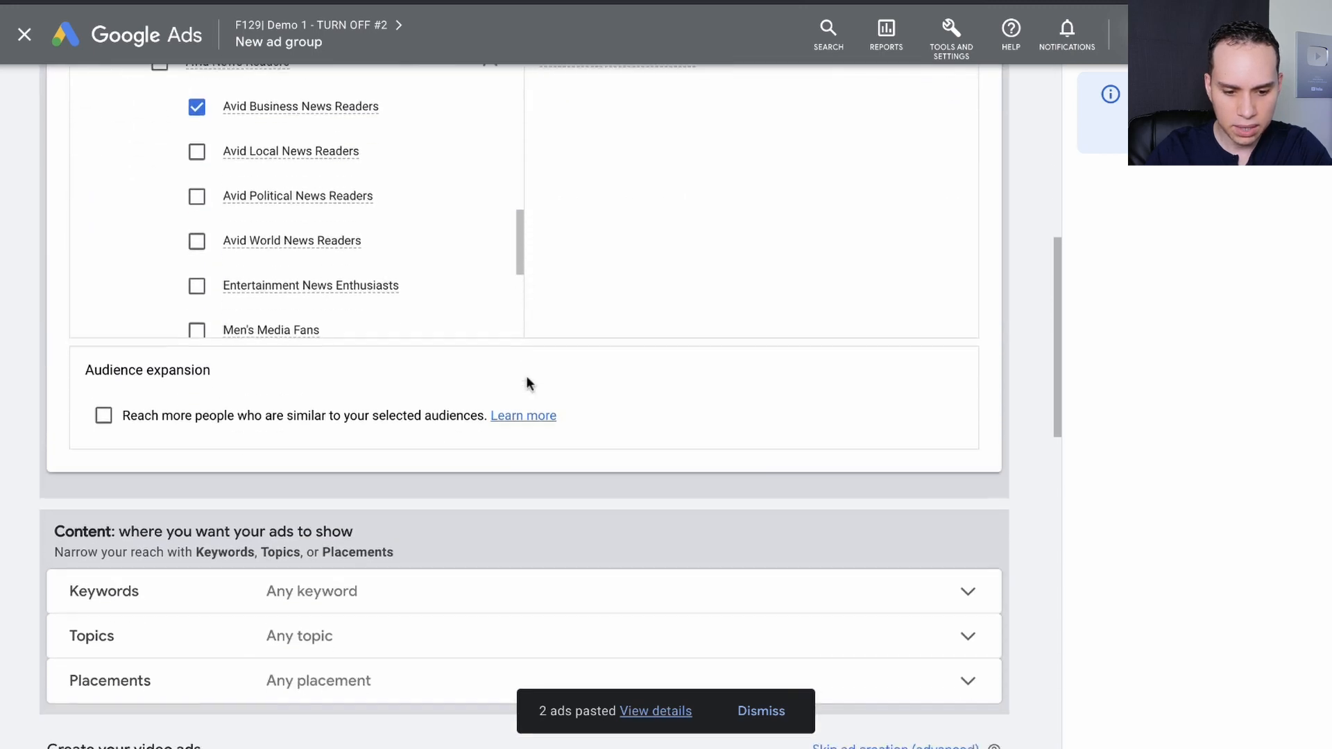
{"action": "scroll", "coordinate": [529, 384], "scroll_direction": "down", "scroll_amount": 1}
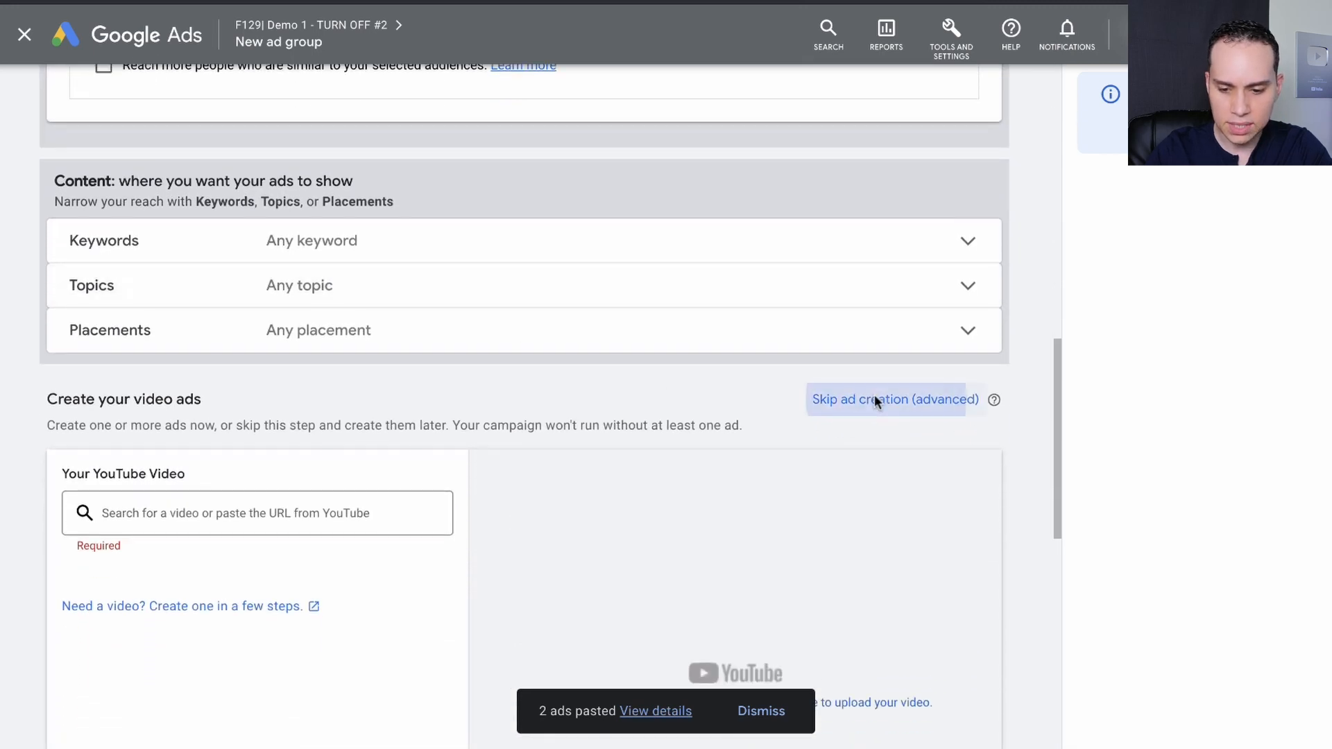
{"action": "left_click", "coordinate": [876, 398]}
{"action": "left_click", "coordinate": [863, 452]}
Set the ad group's maximum CPV bid to $0.10 and save it with the in-feed video ad format.
{"action": "left_click", "coordinate": [292, 643]}
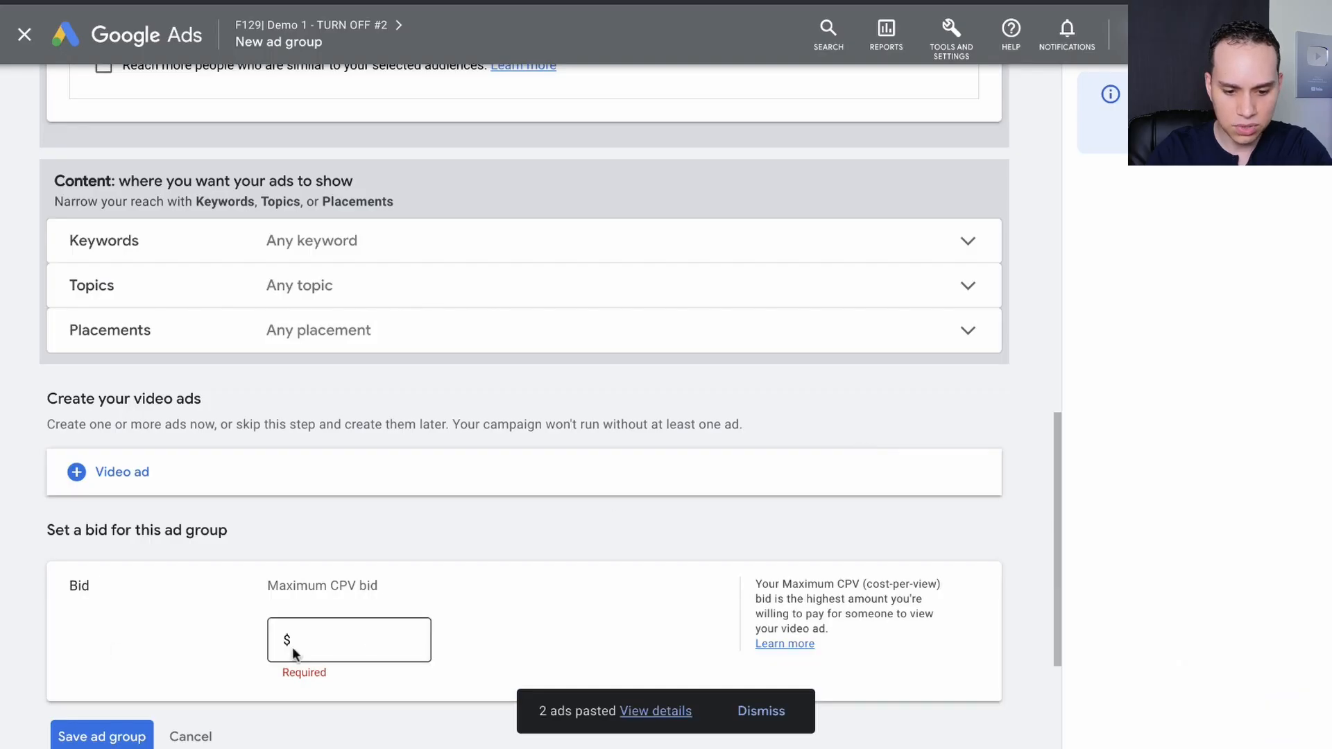
{"action": "type", "text": "0.10"}
{"action": "scroll", "coordinate": [193, 659], "scroll_direction": "down", "scroll_amount": 3}
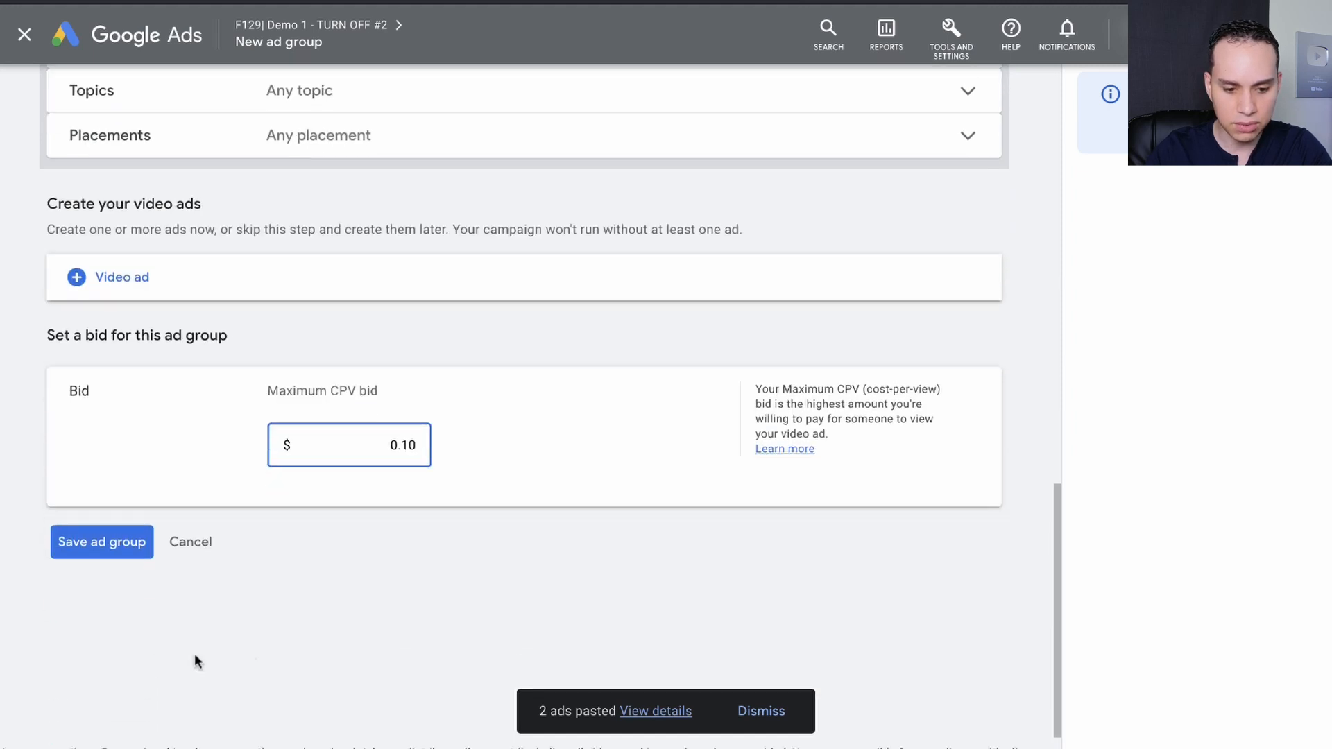
{"action": "left_click", "coordinate": [99, 548]}
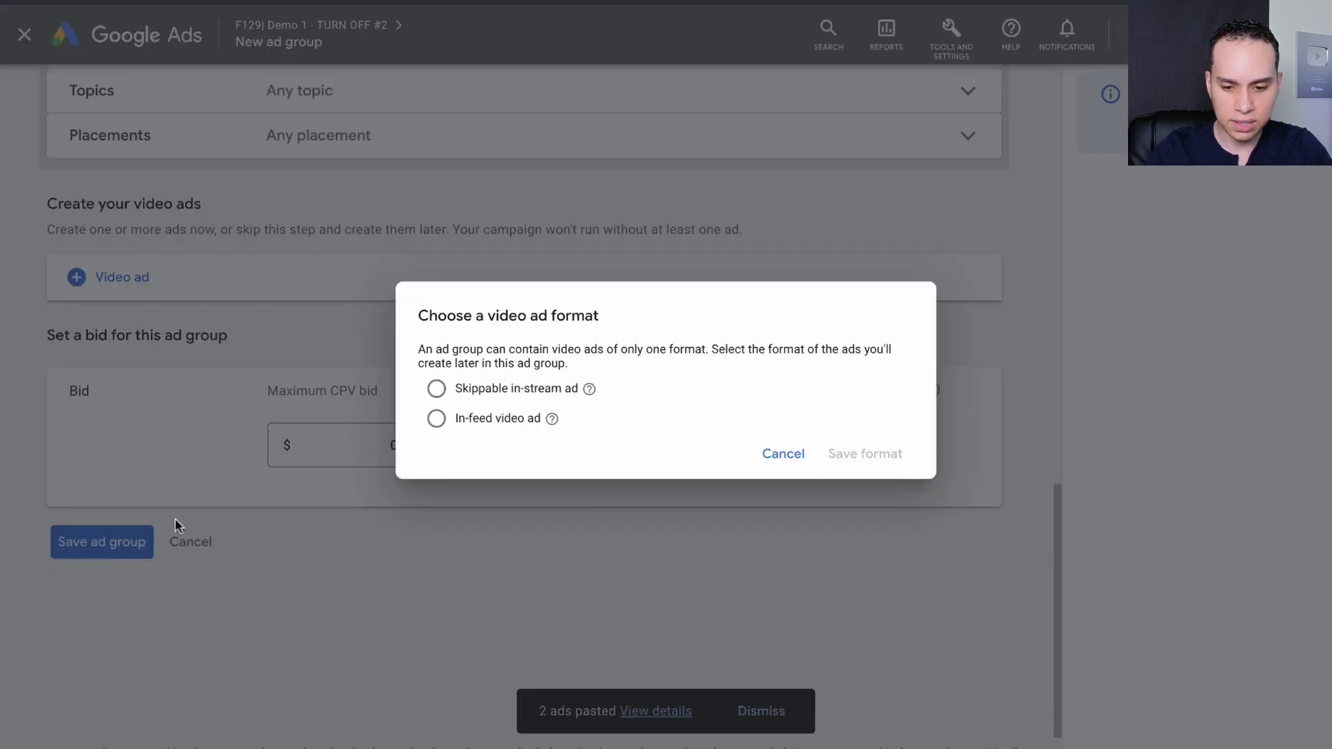
{"action": "left_click", "coordinate": [499, 419]}
{"action": "left_click", "coordinate": [863, 455]}
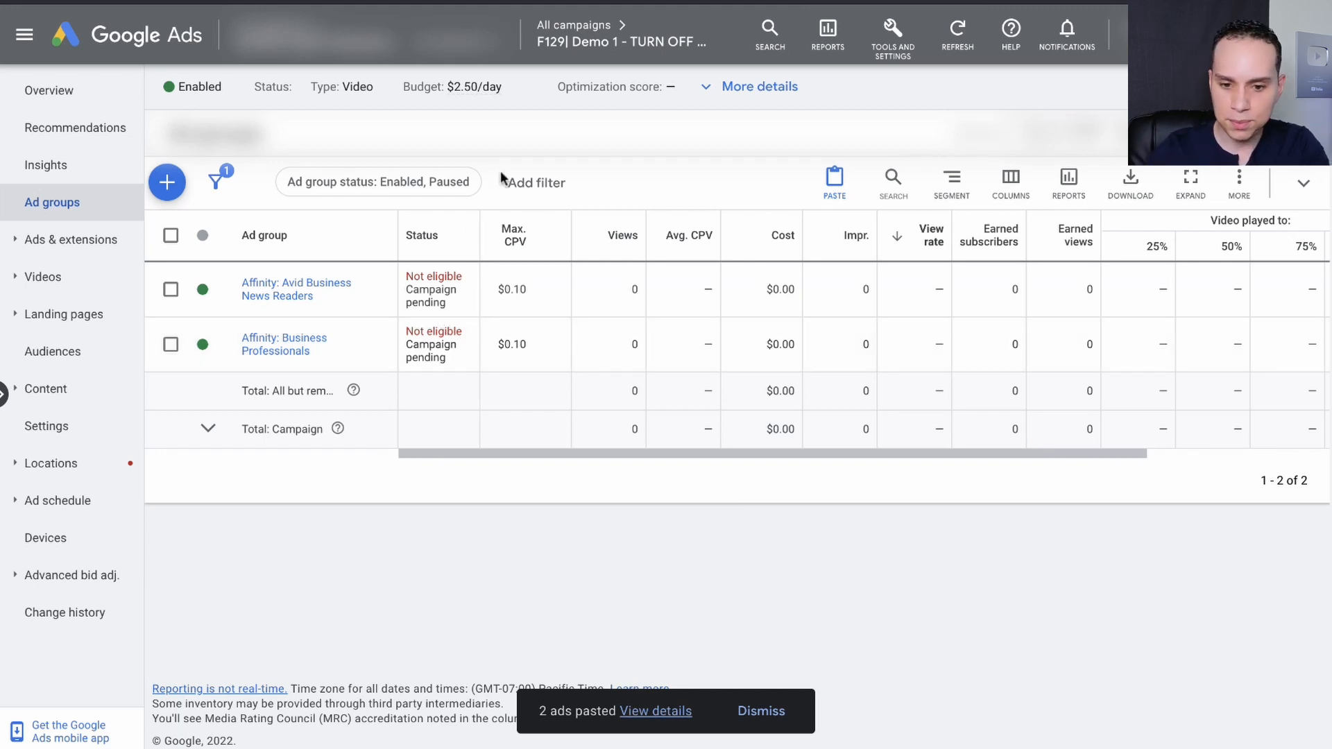
Rename the campaign "F129| Demo 1 - TURN OFF" as "F129| Demo 1 - Channels" and the "#2" campaign as "F129| Demo 1 - Affinity".
{"action": "left_click", "coordinate": [593, 30]}
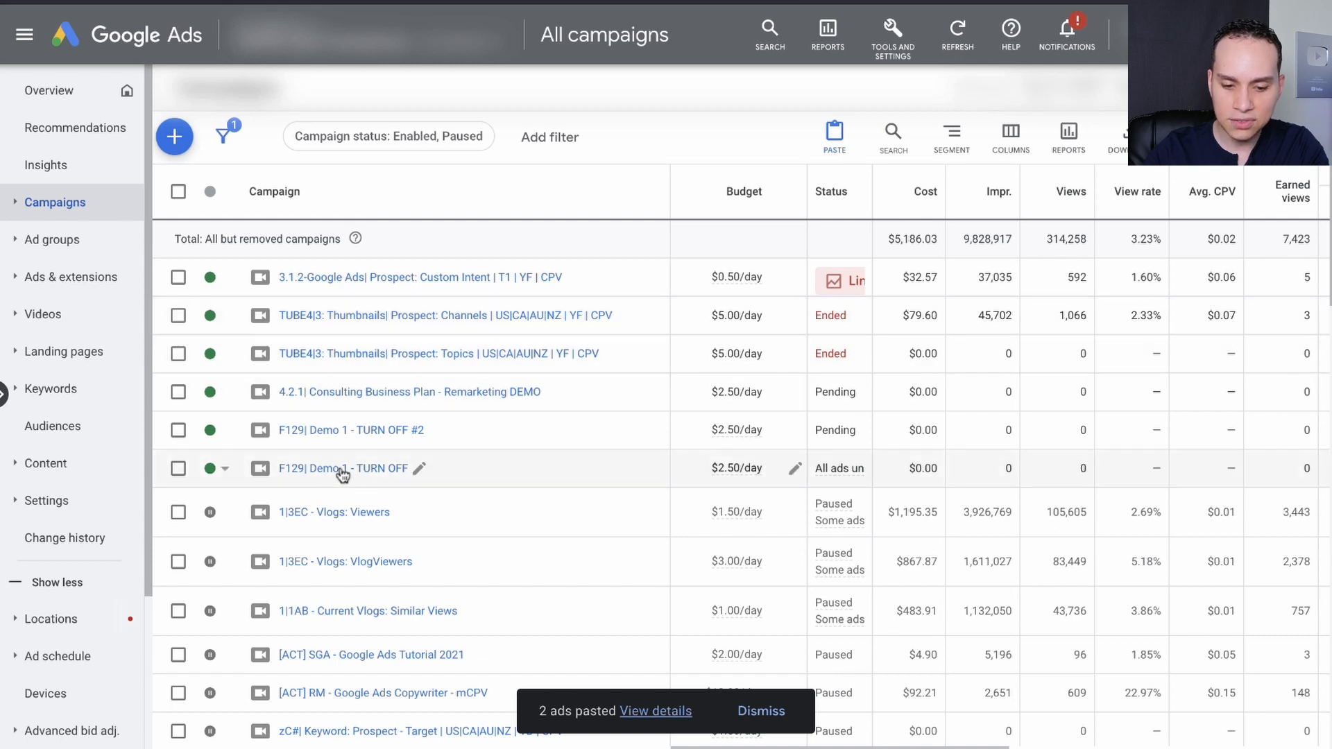
{"action": "left_click", "coordinate": [419, 468]}
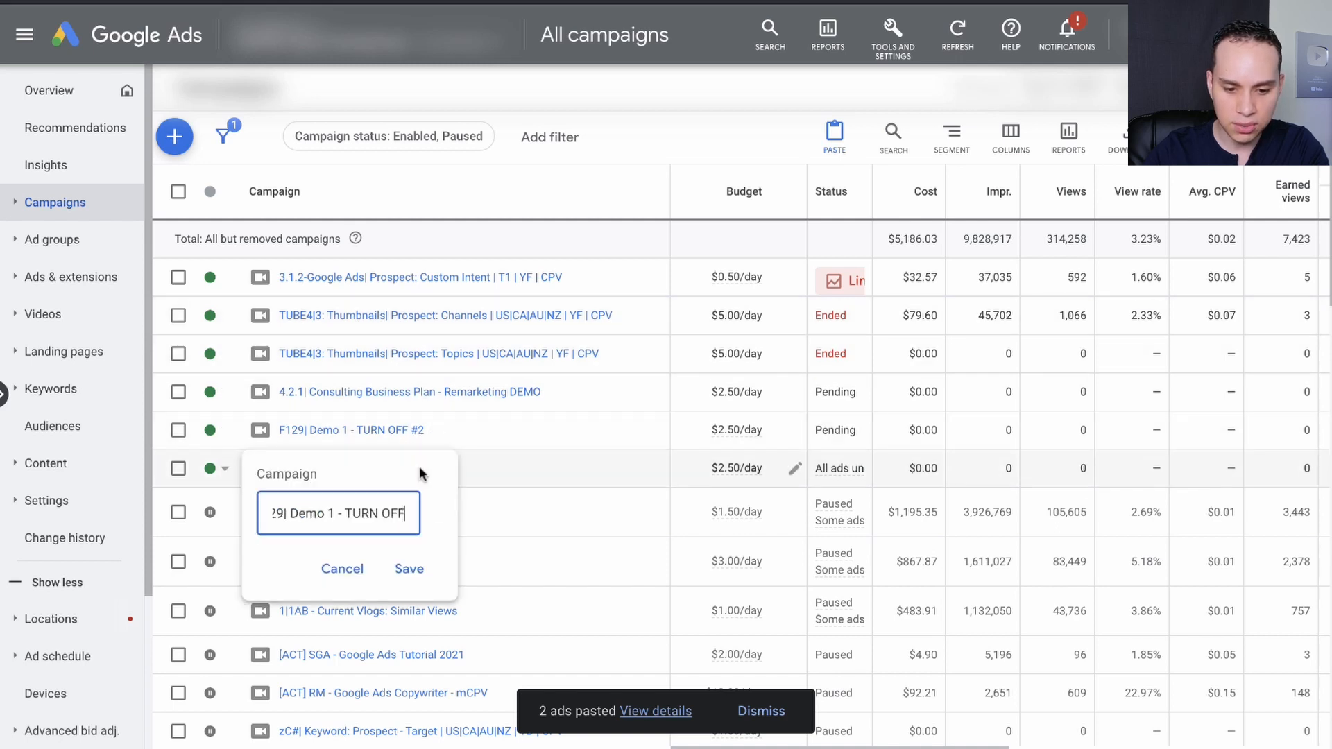
{"action": "key", "text": "alt+shift+Left"}
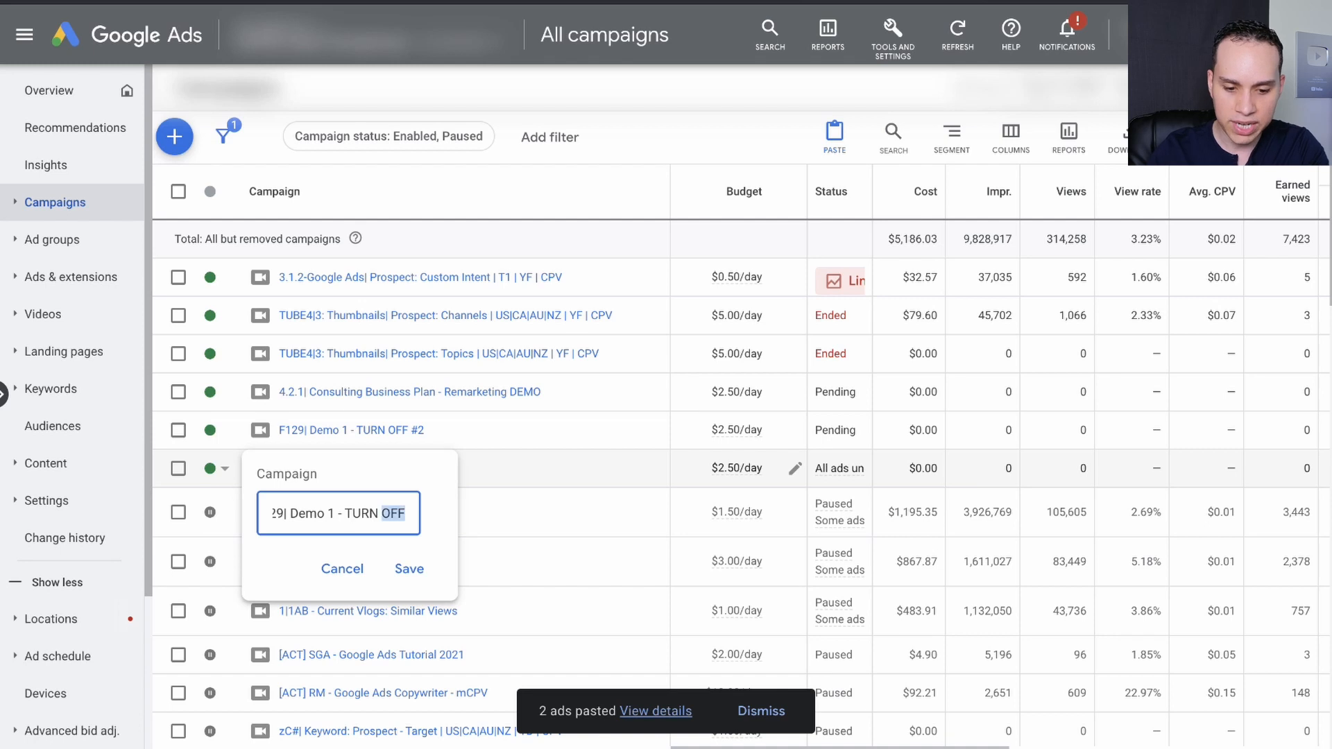
{"action": "key", "text": "alt+shift+Left"}
{"action": "key", "text": "alt+shift+Left"}
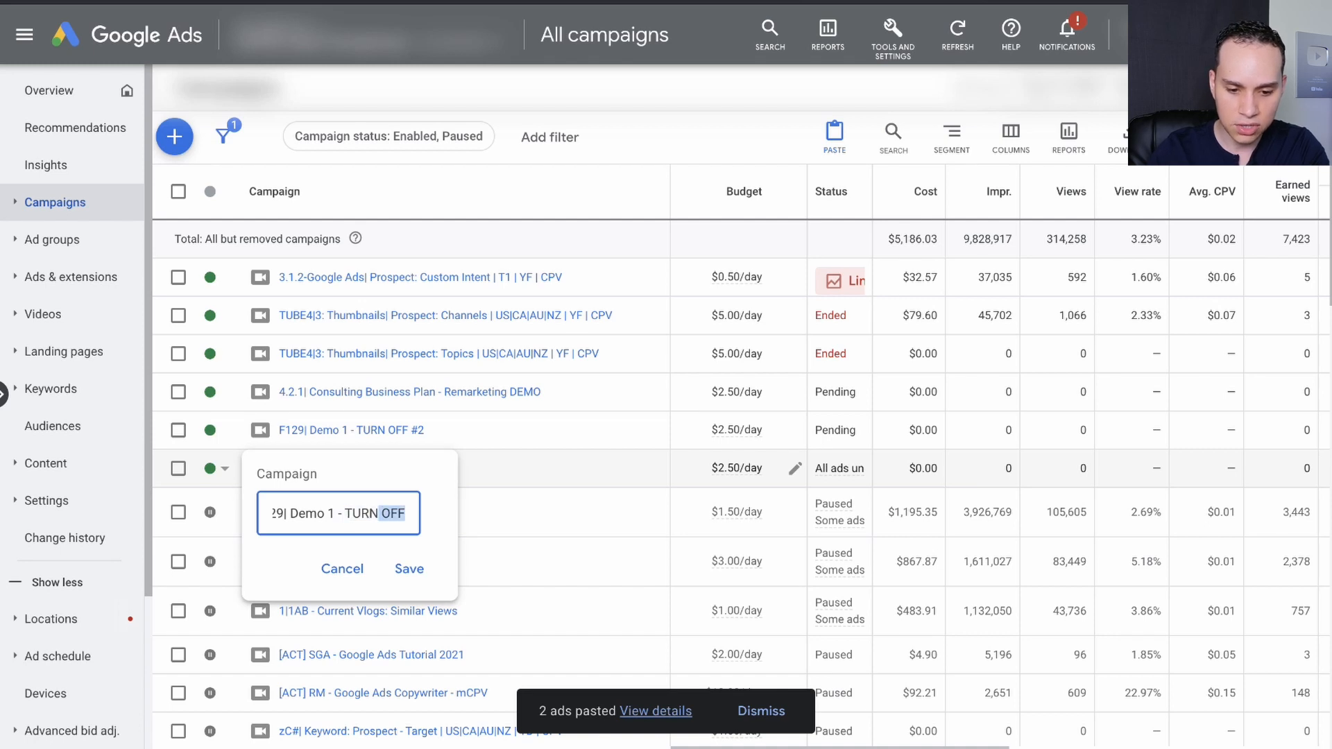
{"action": "type", "text": "Affinity"}
{"action": "key", "text": "Return"}
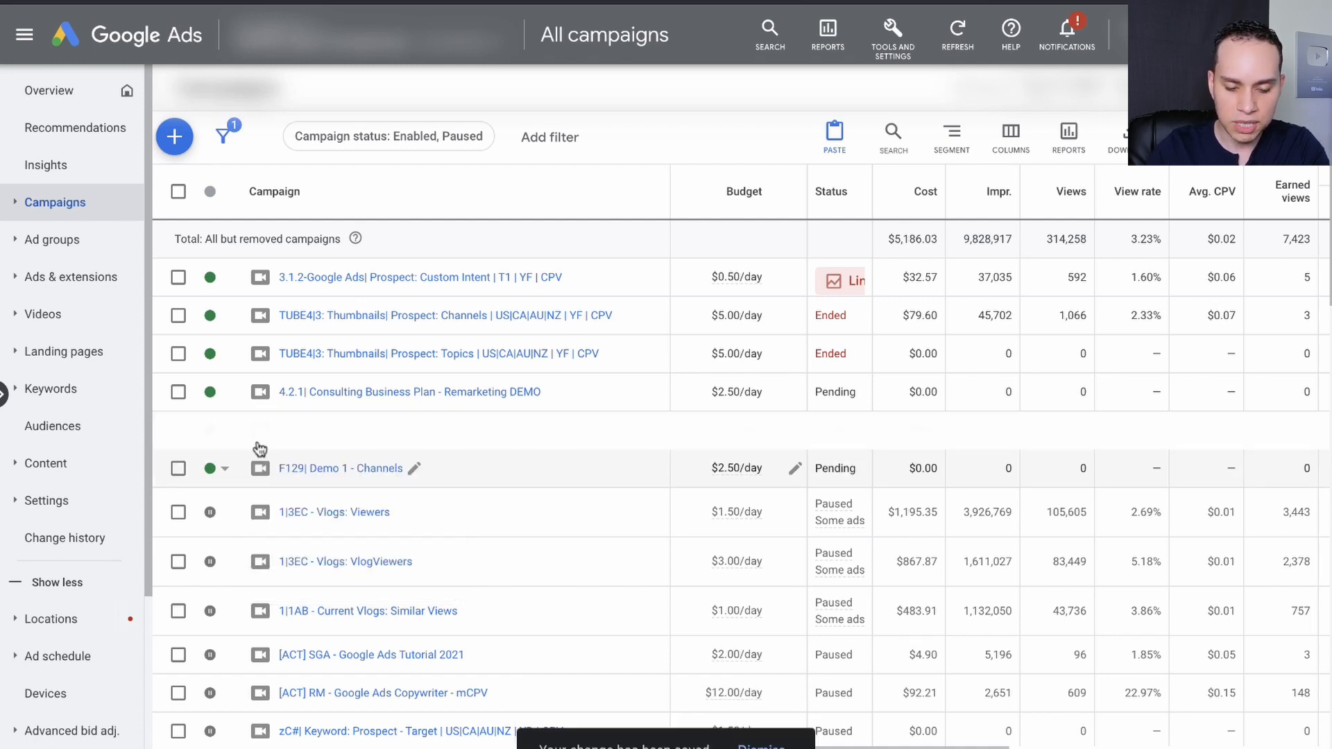
Copy both ads from the "Chan: Neil Patel [1.1M]" ad group in the "F129| Demo 1 - Channels" campaign.
{"action": "left_click", "coordinate": [366, 470]}
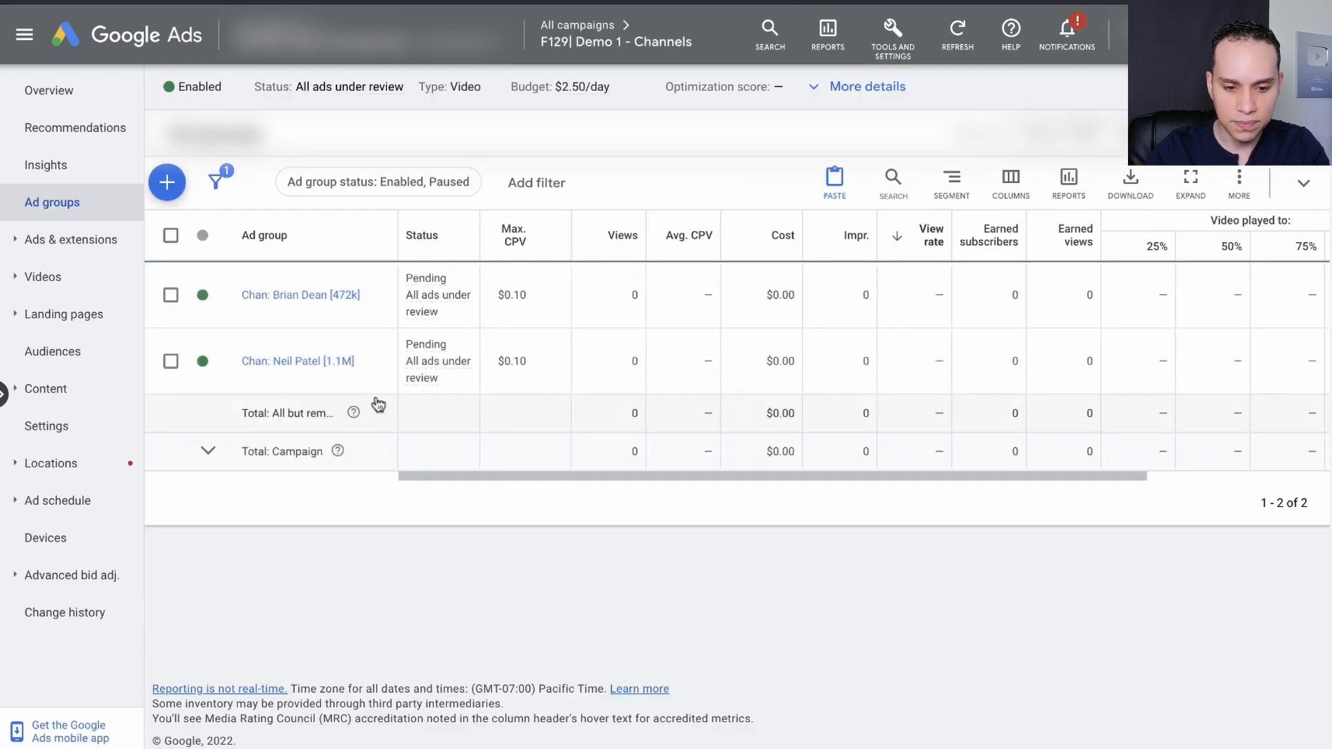
{"action": "left_click", "coordinate": [310, 361]}
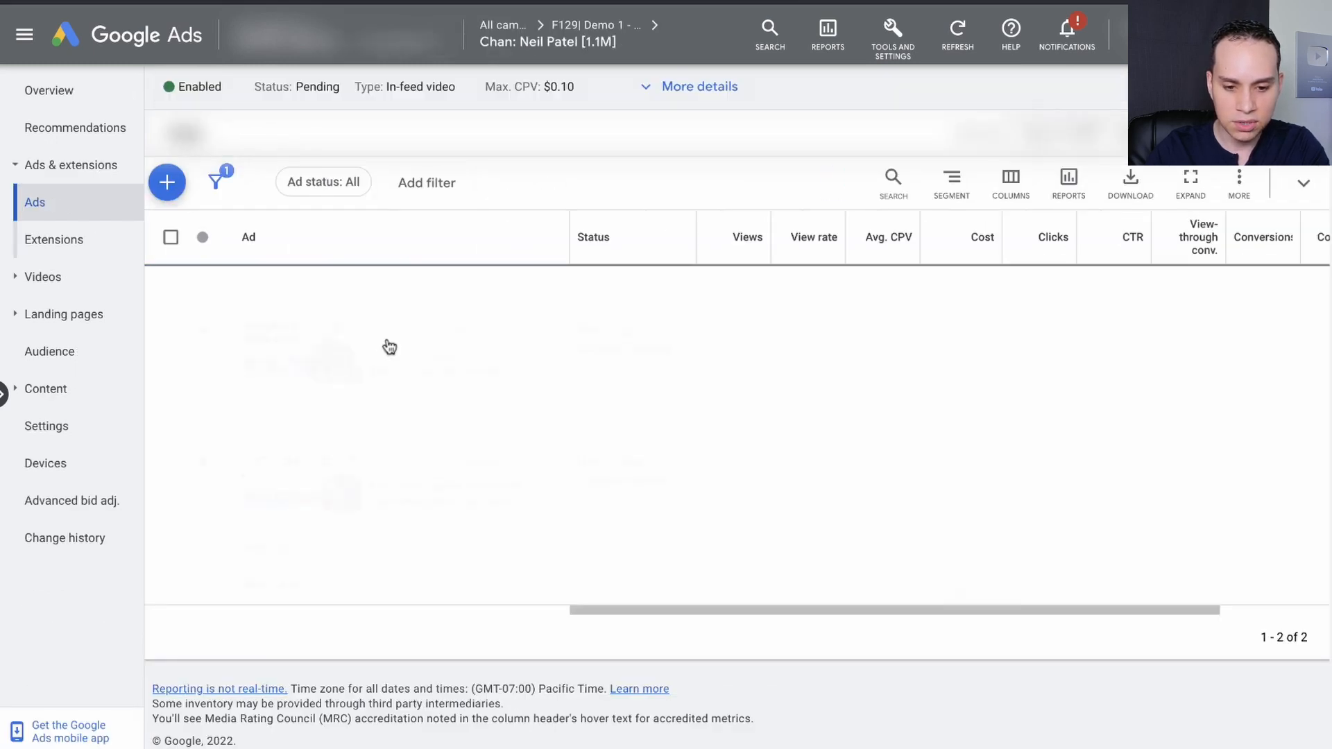
{"action": "left_click", "coordinate": [170, 237]}
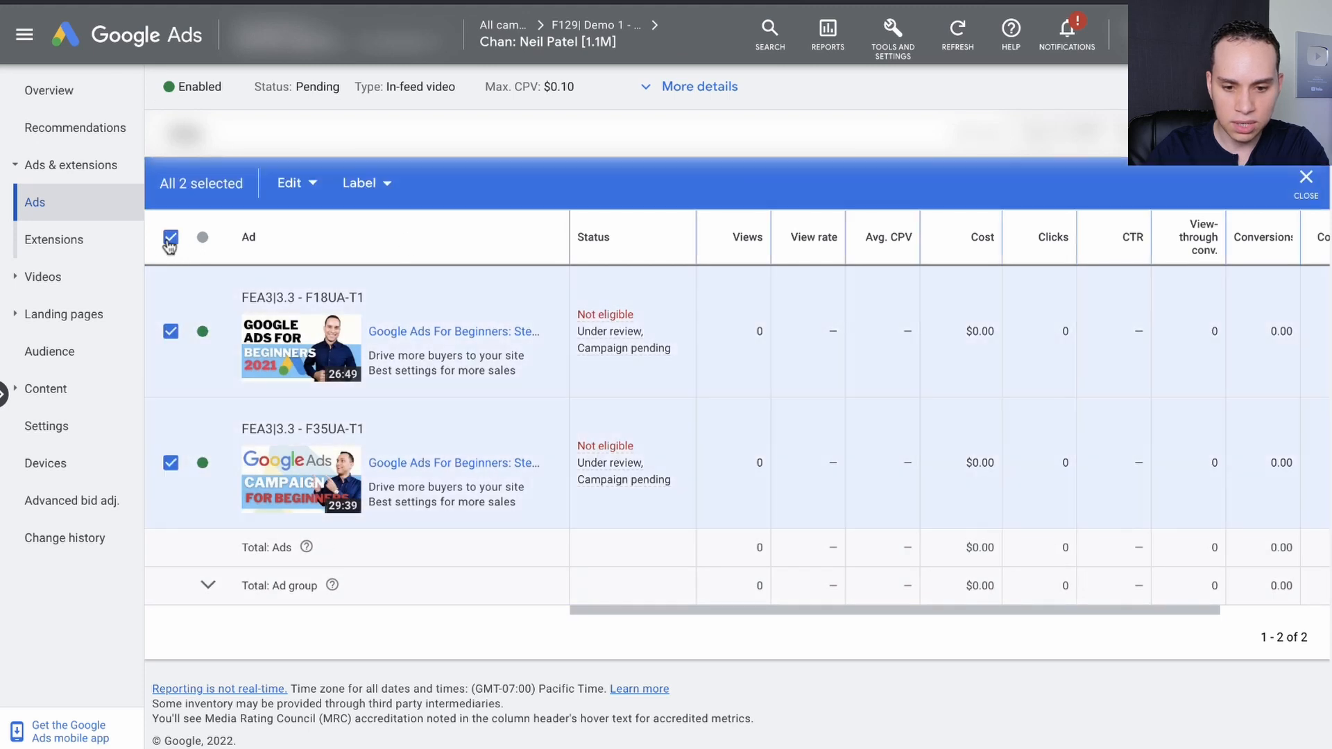
{"action": "left_click", "coordinate": [310, 202]}
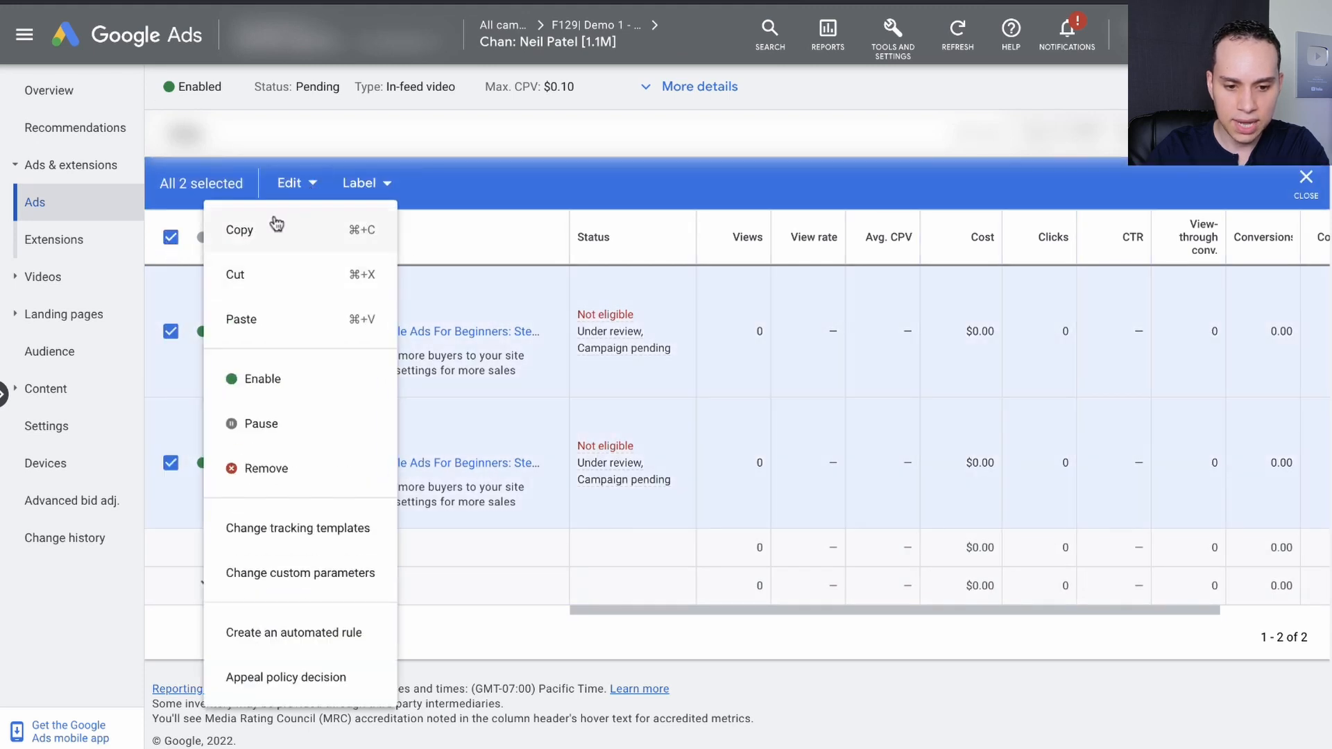
{"action": "left_click", "coordinate": [272, 229]}
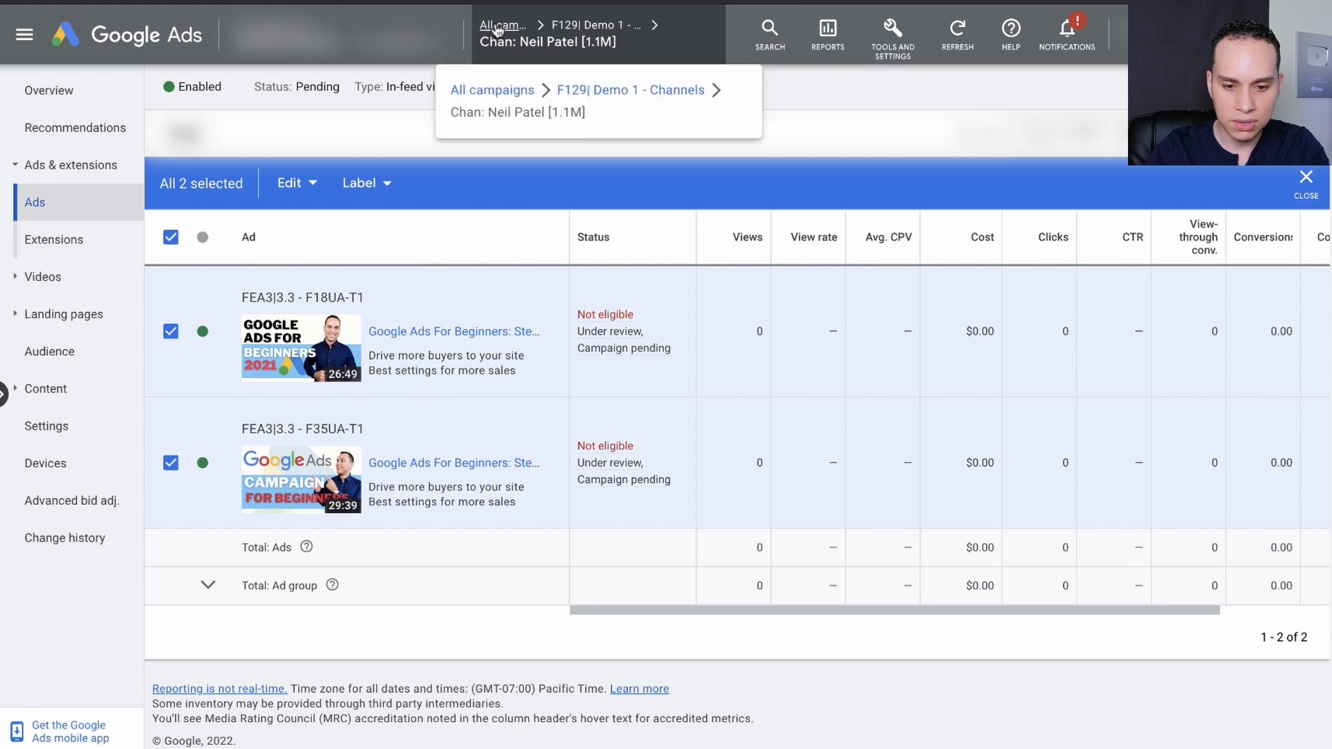
Paste the copied ads into the Avid Business News Readers and Business Professionals ad groups of the "F129| Demo 1 - Affinity" campaign.
{"action": "left_click", "coordinate": [497, 28]}
{"action": "left_click", "coordinate": [59, 202]}
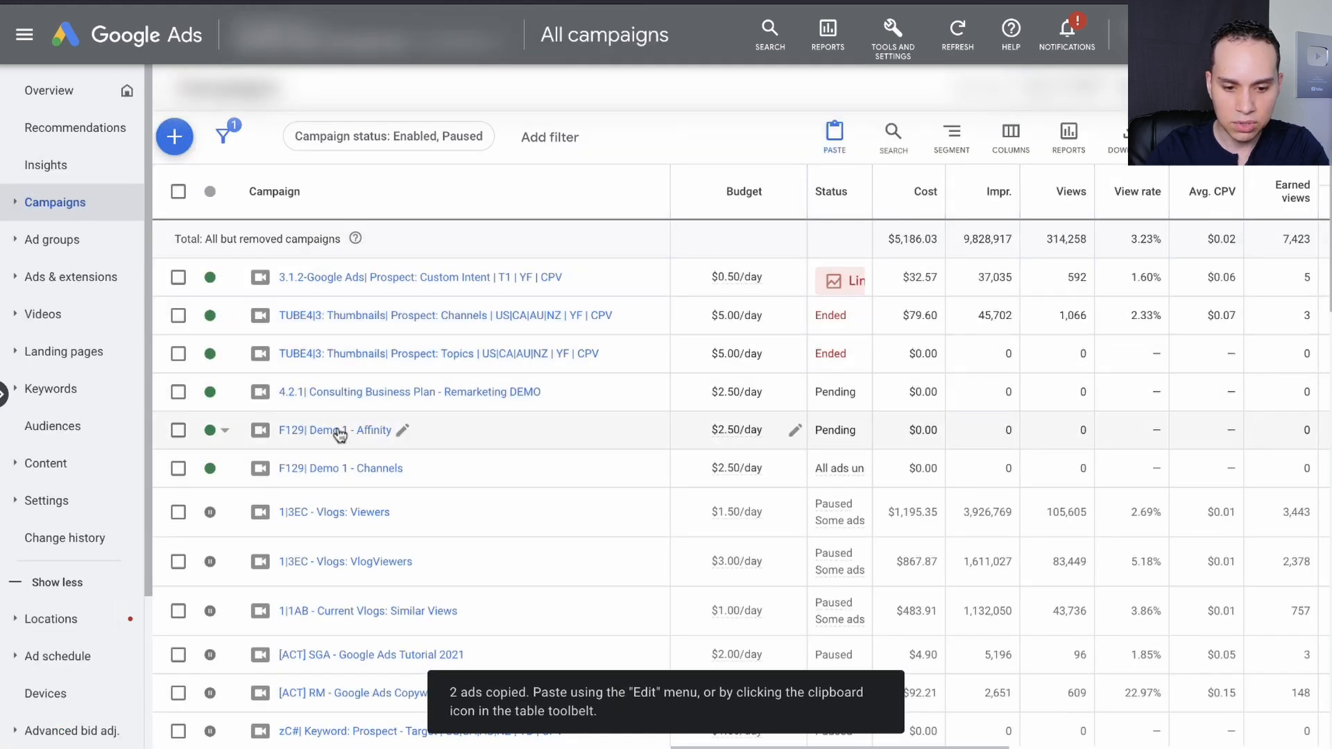
{"action": "left_click", "coordinate": [357, 431]}
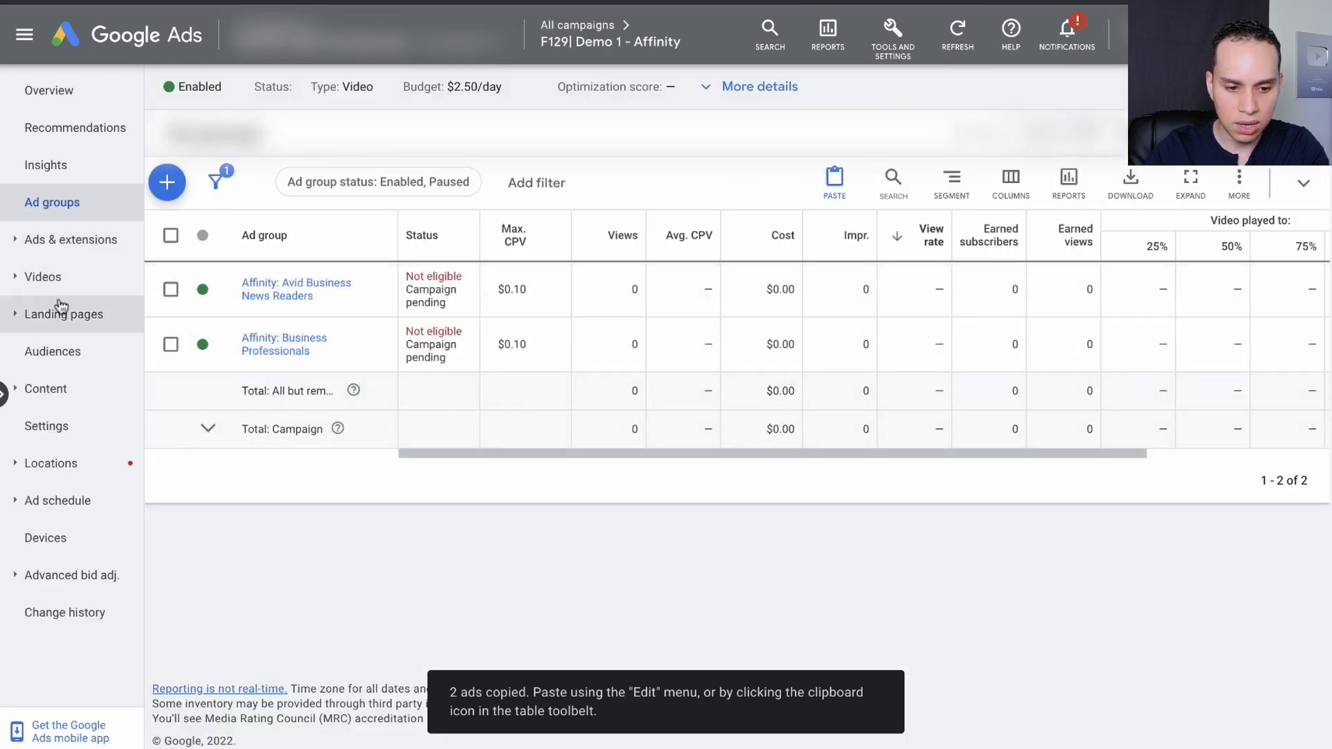
{"action": "left_click", "coordinate": [104, 250]}
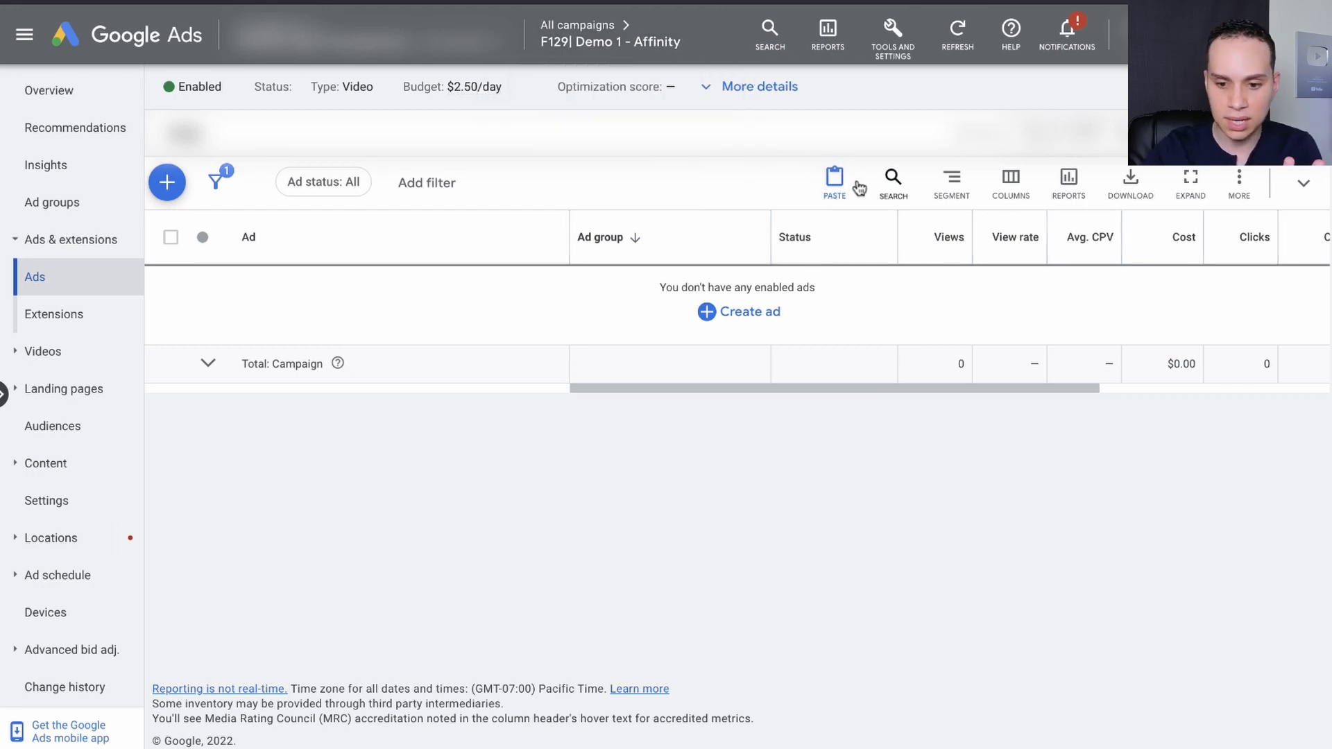
{"action": "left_click", "coordinate": [833, 195]}
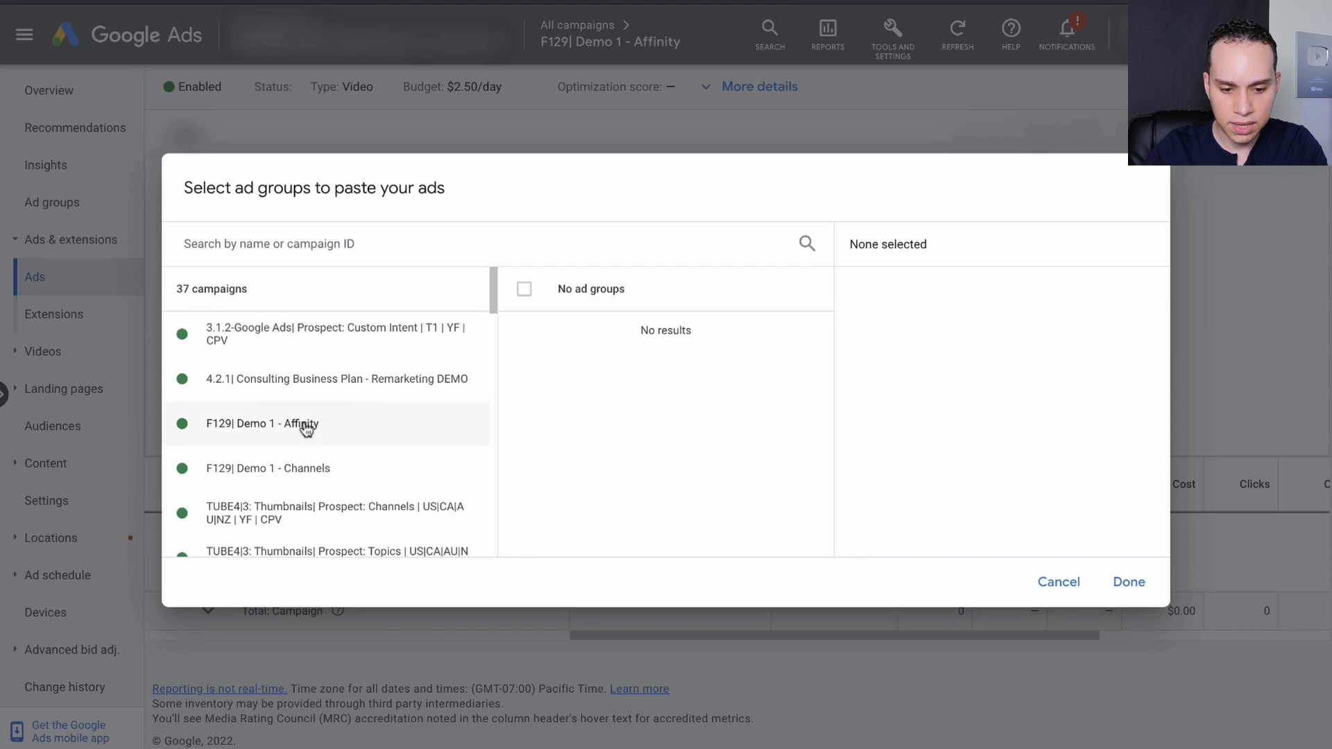
{"action": "left_click", "coordinate": [304, 443]}
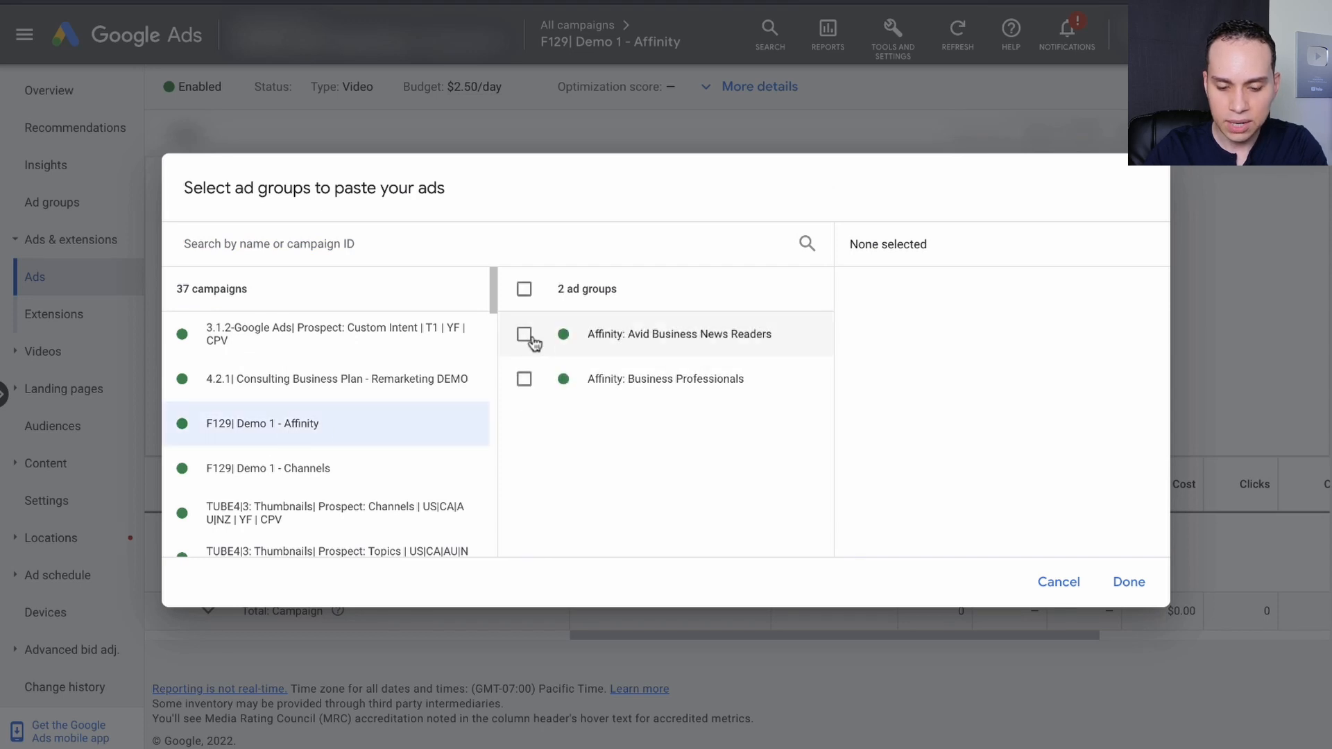
{"action": "left_click", "coordinate": [525, 335]}
{"action": "left_click", "coordinate": [524, 380]}
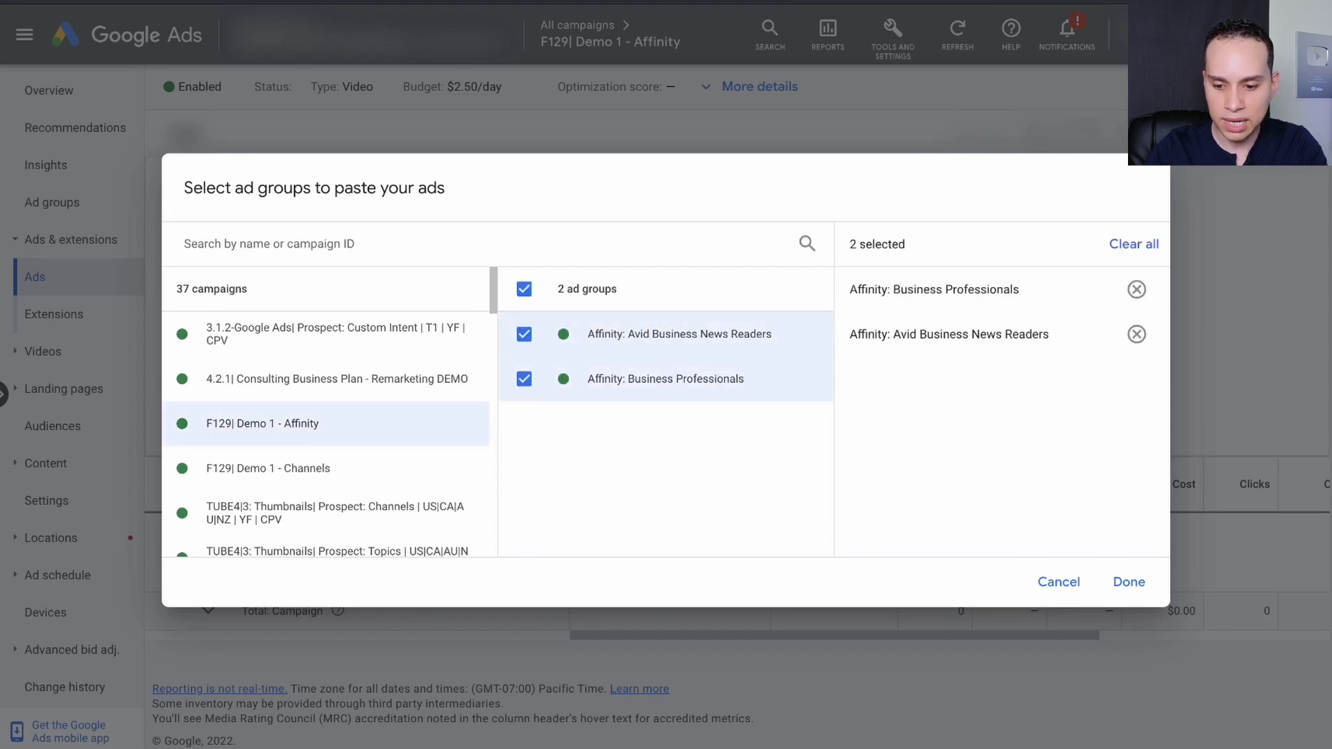
{"action": "left_click", "coordinate": [1129, 583]}
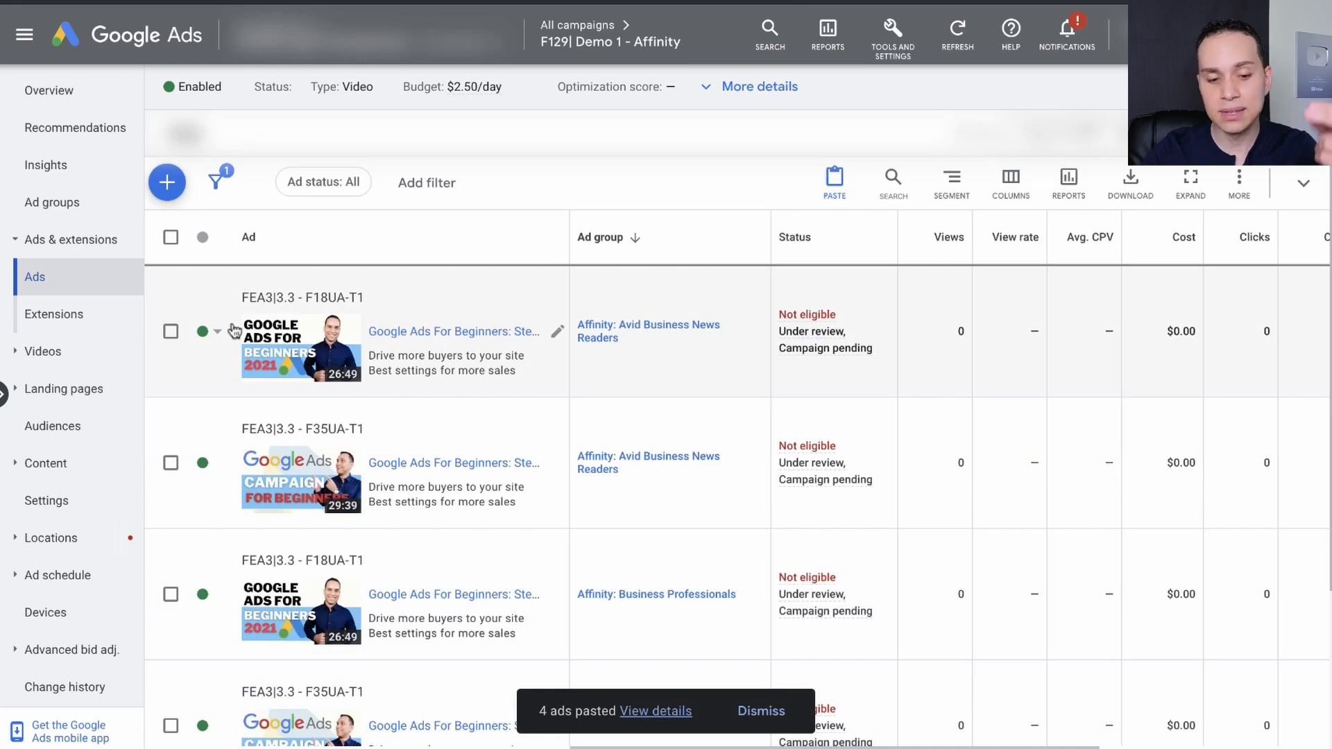
{"action": "scroll", "coordinate": [234, 331], "scroll_direction": "down", "scroll_amount": 1}
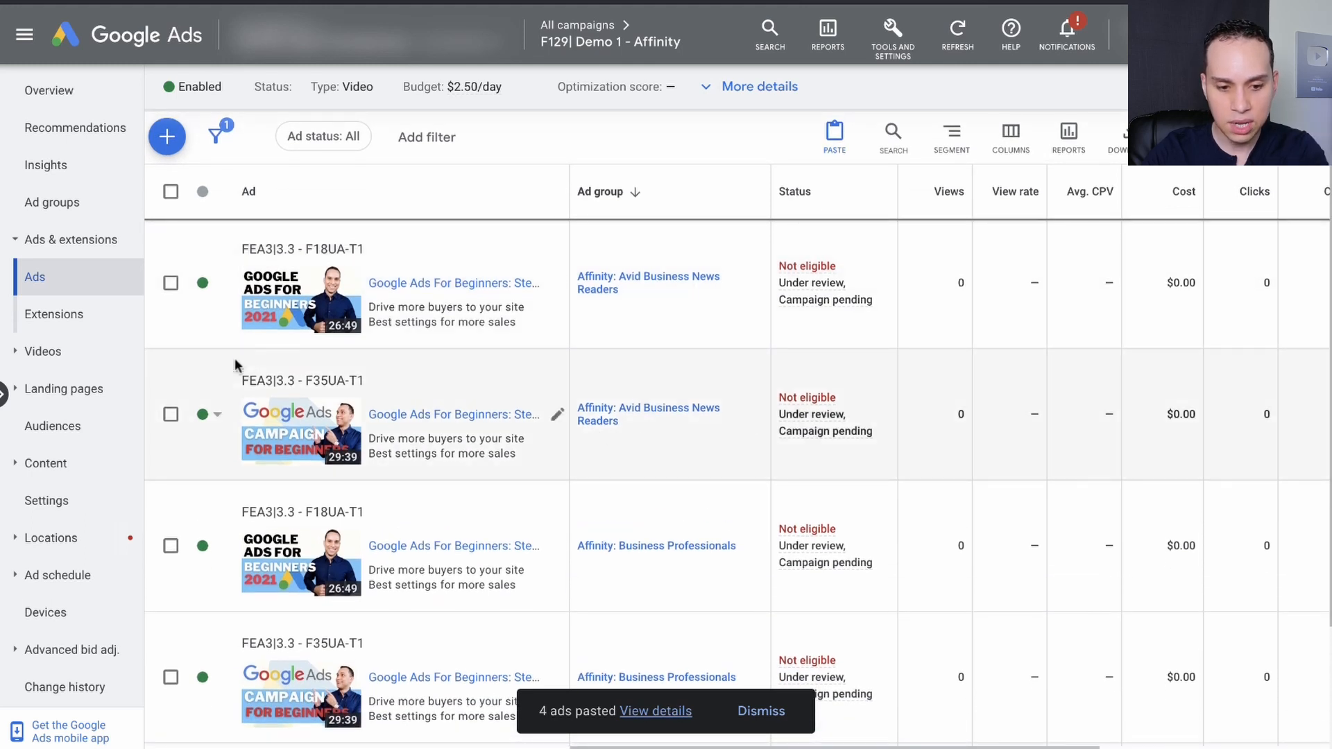
{"action": "scroll", "coordinate": [377, 357], "scroll_direction": "down", "scroll_amount": 3}
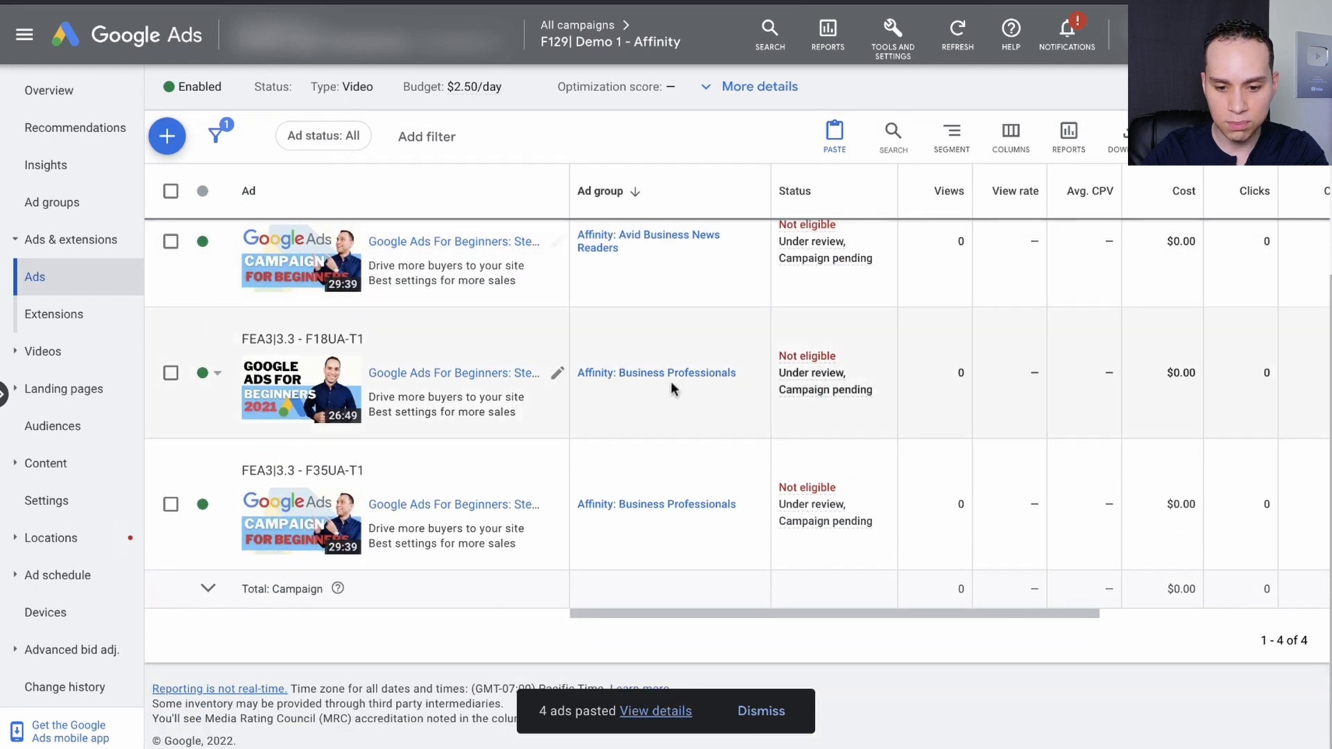